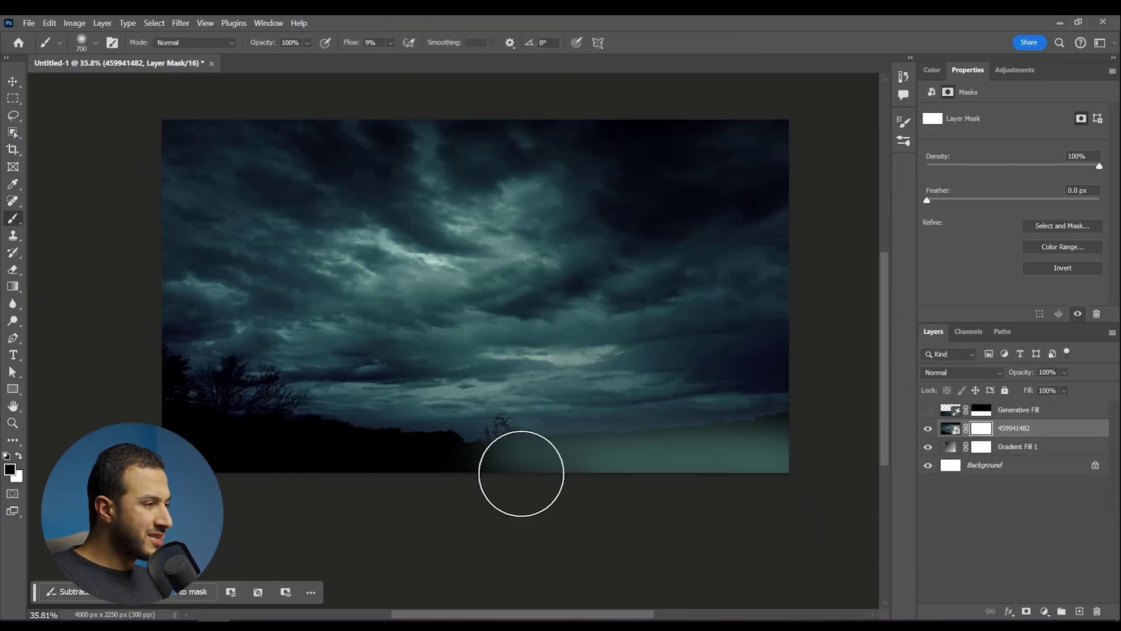
- Mask out the dark landscape below the sky and recolour the gradient fill's lighter stop with a teal sampled near the cloud horizon
{"action": "mouse_move", "coordinate": [521, 473]}
{"action": "left_mouse_down"}
{"action": "mouse_move", "coordinate": [573, 457]}
{"action": "mouse_move", "coordinate": [543, 441]}
{"action": "mouse_move", "coordinate": [149, 439]}
{"action": "mouse_move", "coordinate": [307, 404]}
{"action": "left_mouse_up"}
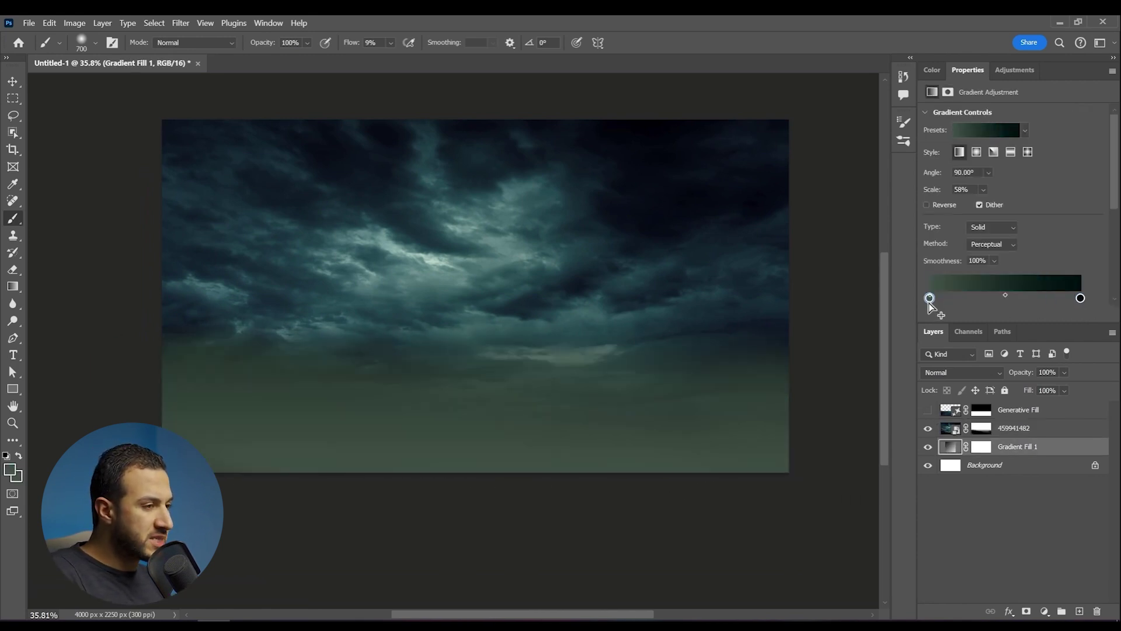
{"action": "double_click", "coordinate": [930, 299]}
{"action": "left_click", "coordinate": [1069, 159]}
{"action": "key", "text": "ctrl+z"}
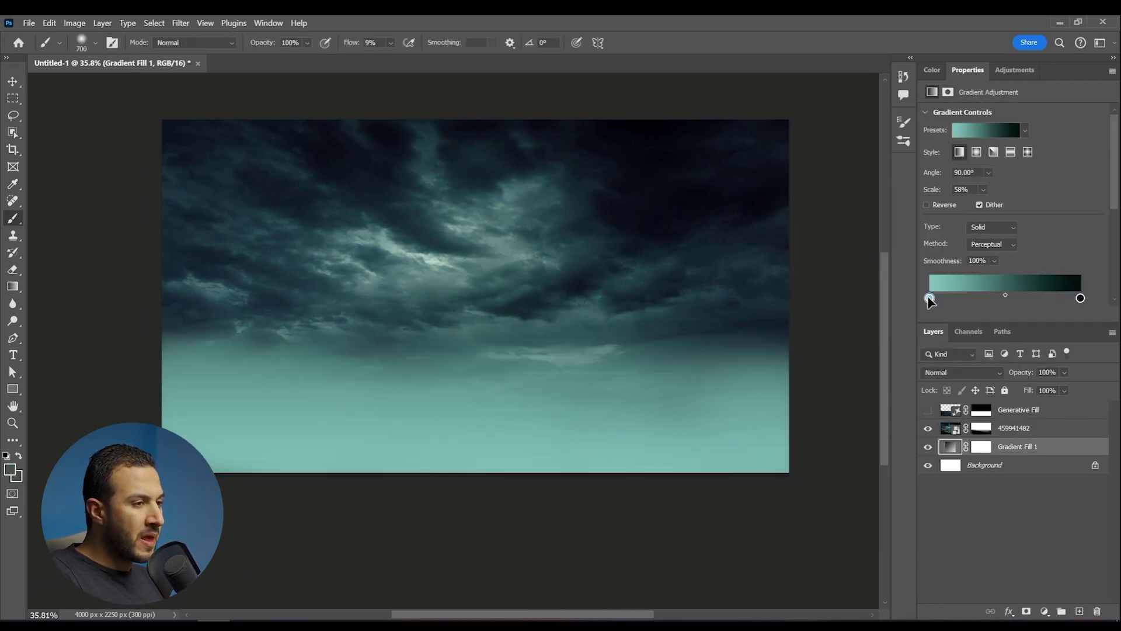
{"action": "double_click", "coordinate": [930, 299]}
{"action": "left_click", "coordinate": [509, 326]}
{"action": "left_click", "coordinate": [506, 337]}
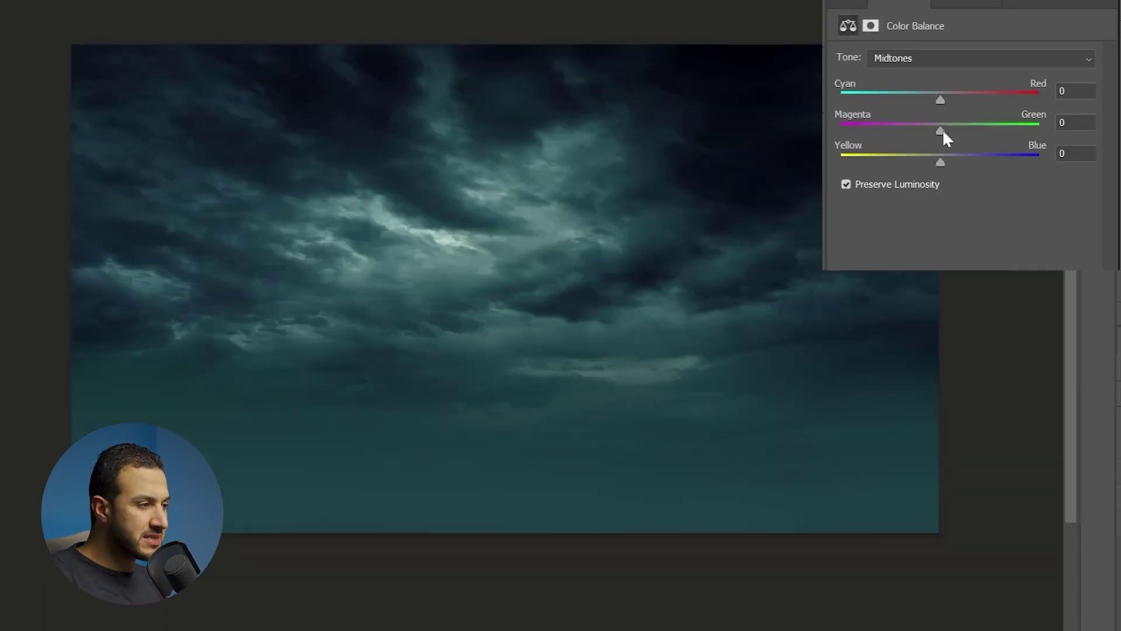
- Tint the sky with Color Balance: midtones -1, +7, -6, shadows green +2 and blue +5, and switch to the highlights range
{"action": "left_click_drag", "start_coordinate": [943, 129], "coordinate": [947, 130]}
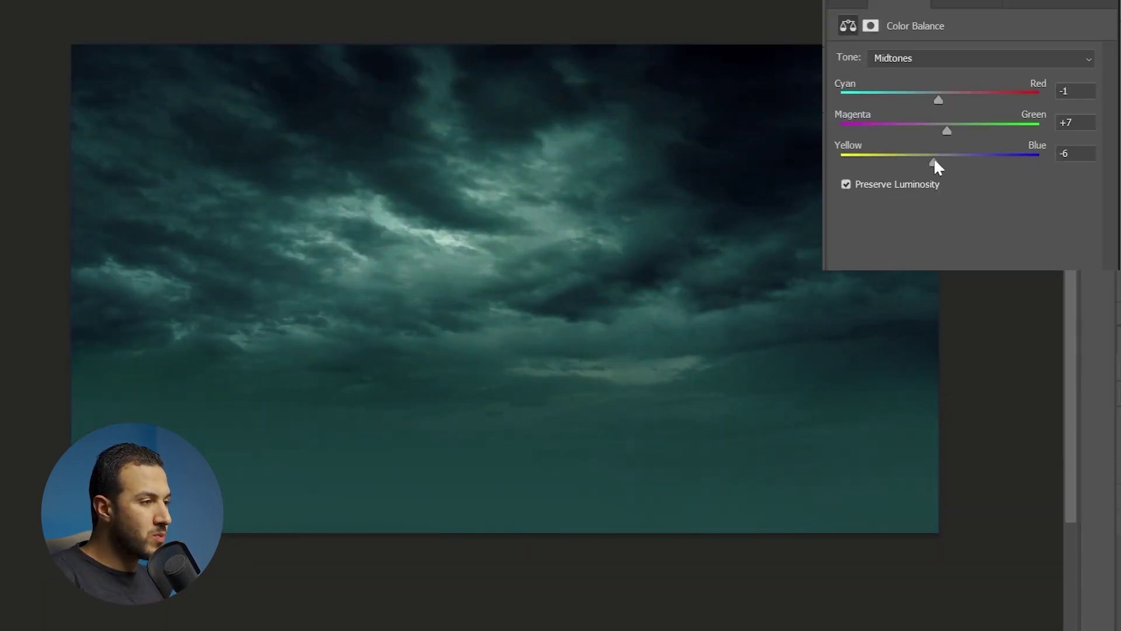
{"action": "left_click", "coordinate": [981, 58]}
{"action": "left_click", "coordinate": [930, 76]}
{"action": "left_click_drag", "start_coordinate": [947, 100], "coordinate": [942, 129]}
{"action": "left_click_drag", "start_coordinate": [940, 162], "coordinate": [945, 162]}
{"action": "left_click", "coordinate": [946, 57]}
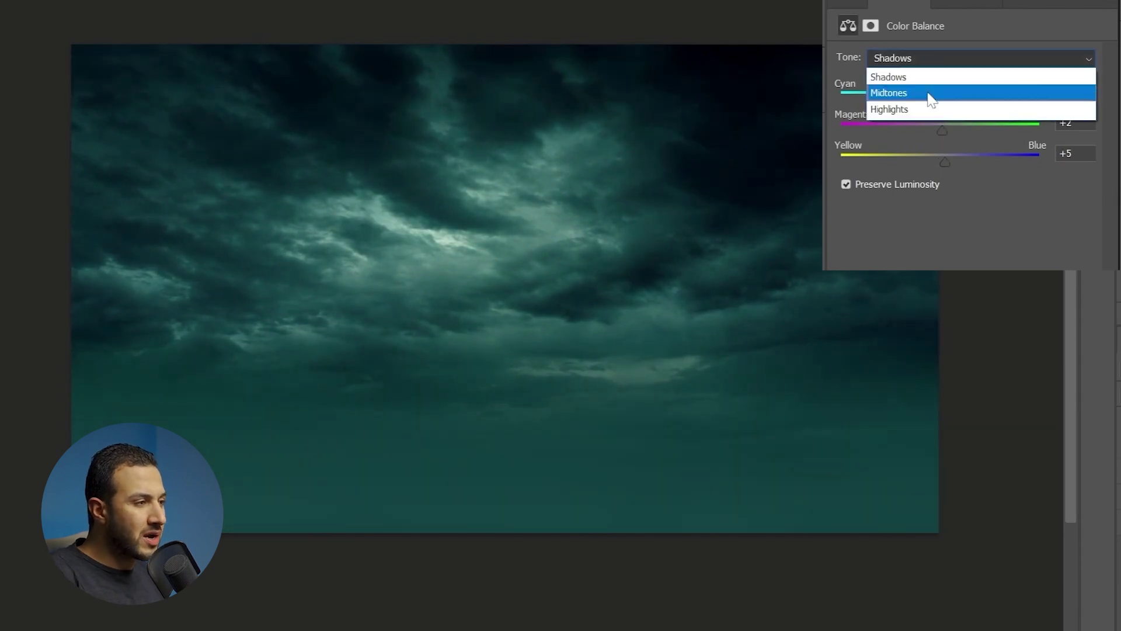
{"action": "left_click", "coordinate": [931, 109]}
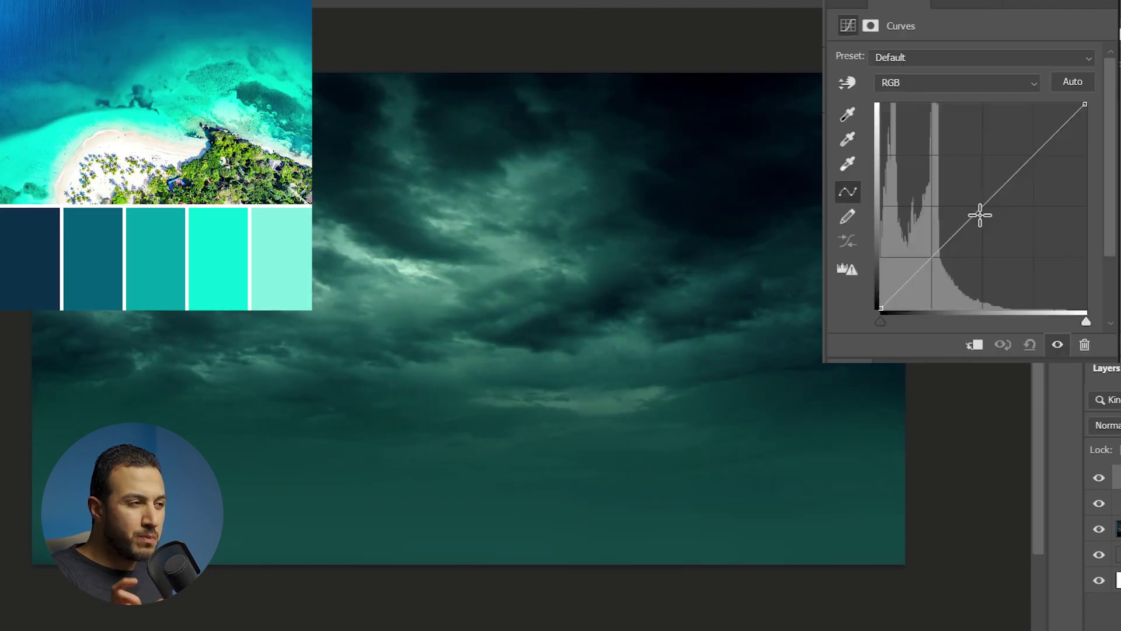
- Lift the black point of the sky's RGB curve to fade its darkest tones, leaving the white point at maximum
{"action": "left_click_drag", "start_coordinate": [880, 311], "coordinate": [872, 288]}
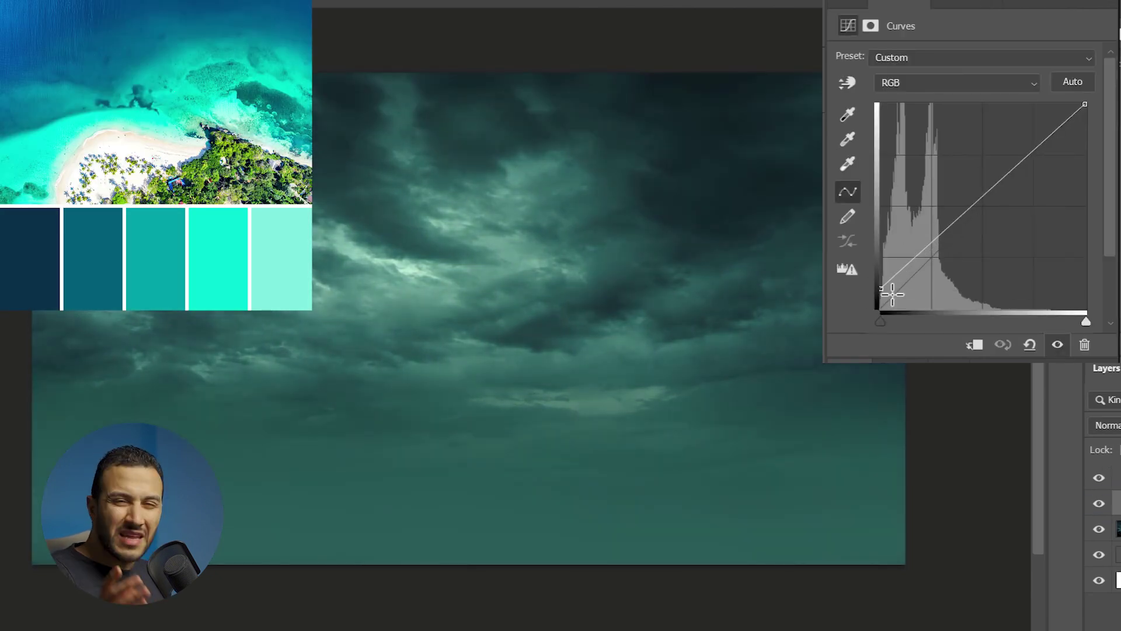
{"action": "left_click_drag", "start_coordinate": [880, 288], "coordinate": [877, 286]}
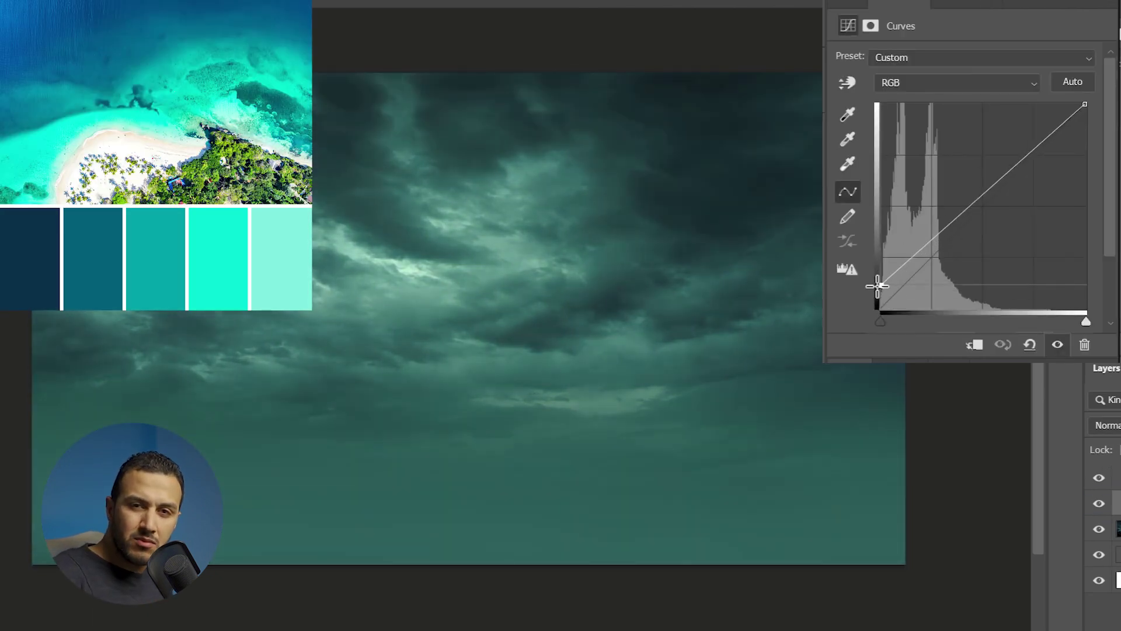
{"action": "left_click_drag", "start_coordinate": [1084, 111], "coordinate": [1088, 89]}
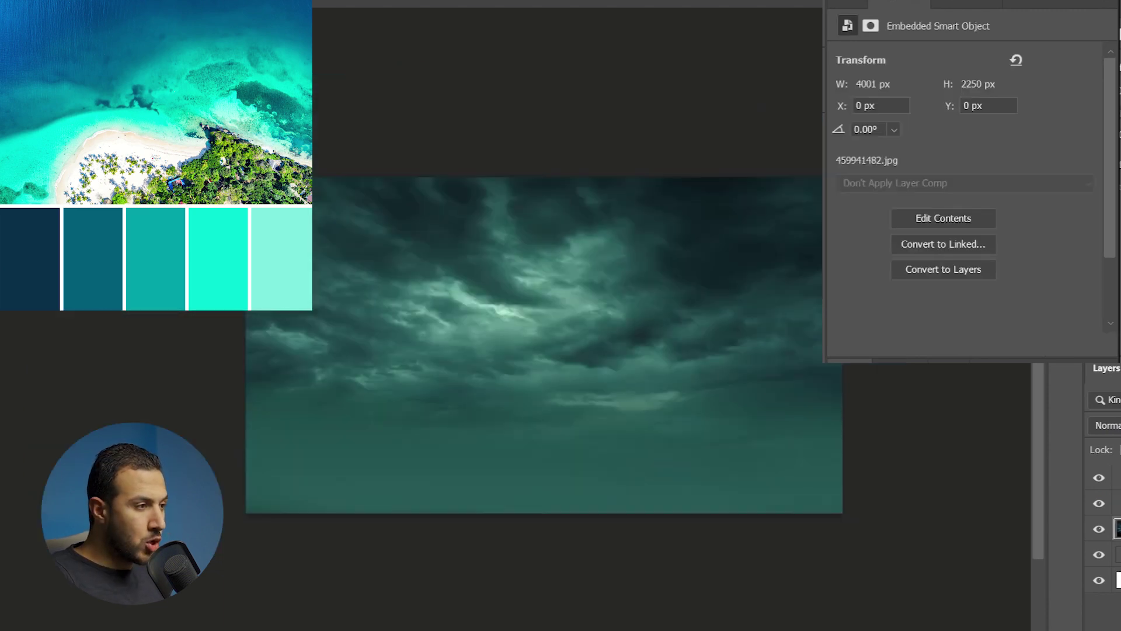
- Transform the sky photo in perspective, narrowing its lower edge, compressing it upward and stretching both sides outward past the canvas
{"action": "right_click", "coordinate": [841, 511]}
{"action": "left_click", "coordinate": [797, 151]}
{"action": "left_click_drag", "start_coordinate": [841, 512], "coordinate": [767, 513]}
{"action": "left_click_drag", "start_coordinate": [542, 508], "coordinate": [551, 437]}
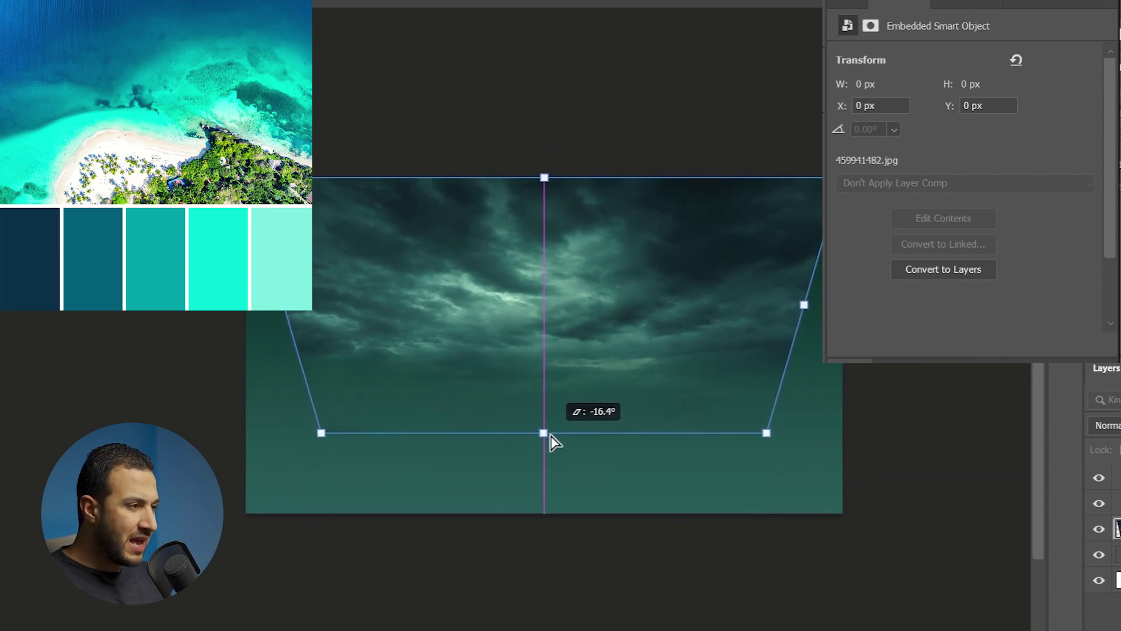
{"action": "left_click_drag", "start_coordinate": [806, 310], "coordinate": [833, 313]}
{"action": "left_click_drag", "start_coordinate": [285, 305], "coordinate": [263, 313]}
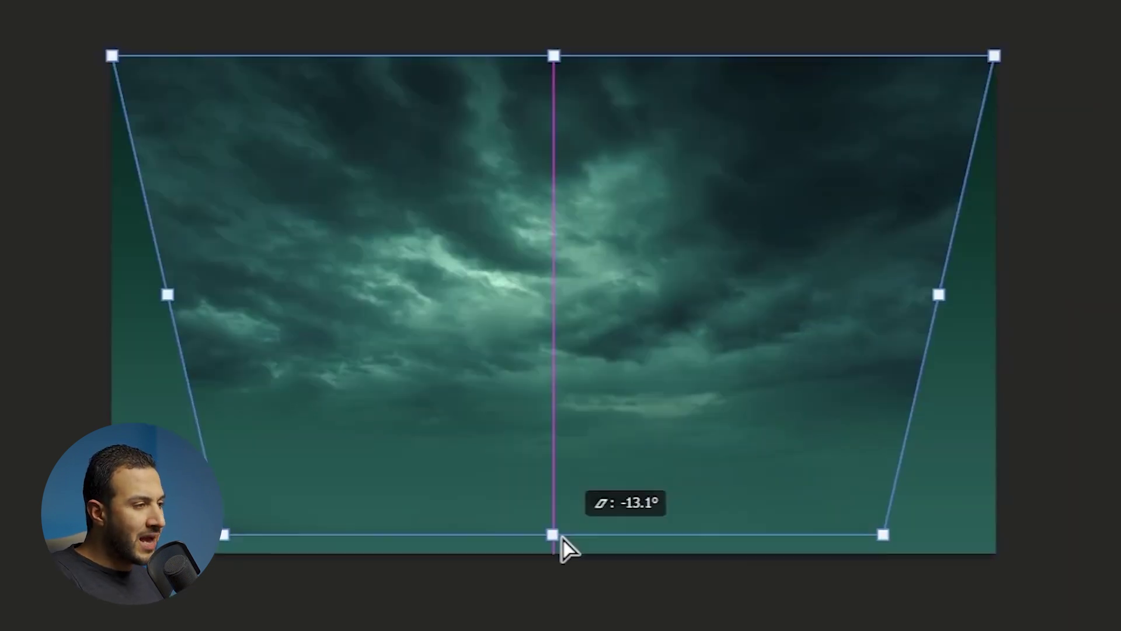
{"action": "left_click_drag", "start_coordinate": [562, 539], "coordinate": [563, 439]}
{"action": "left_click_drag", "start_coordinate": [940, 246], "coordinate": [1032, 237]}
{"action": "left_click_drag", "start_coordinate": [168, 241], "coordinate": [86, 248]}
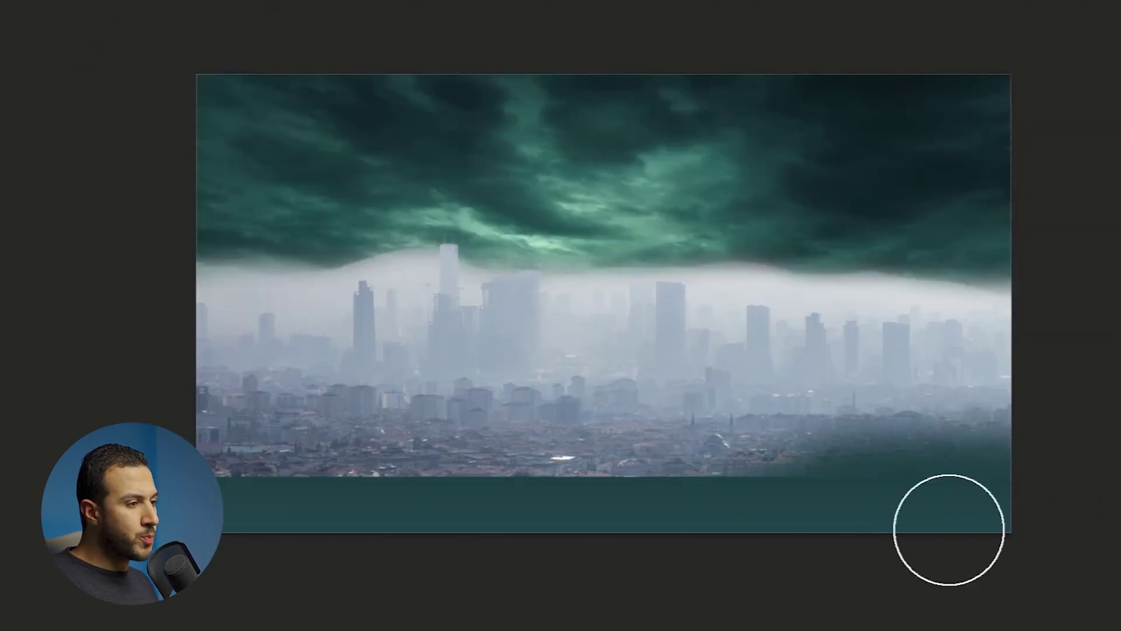
- Mask out the lower edge of the foggy city photo with a large soft brush to blend it into the gradient
{"action": "mouse_move", "coordinate": [949, 530]}
{"action": "left_mouse_down"}
{"action": "mouse_move", "coordinate": [444, 515]}
{"action": "mouse_move", "coordinate": [227, 531]}
{"action": "left_mouse_up"}
{"action": "key", "text": "ctrl+z"}
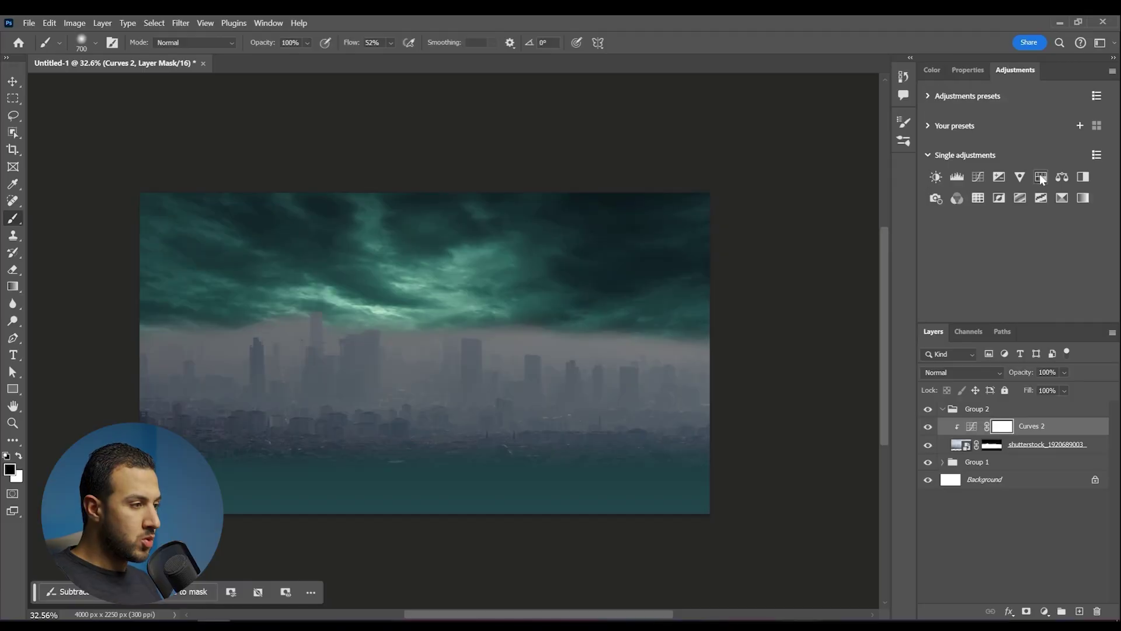
- Add a Color Balance adjustment to the city with midtones -31, +9, -15 and shadows -9, +4, +8, and nudge its highlights
{"action": "left_click", "coordinate": [1063, 177]}
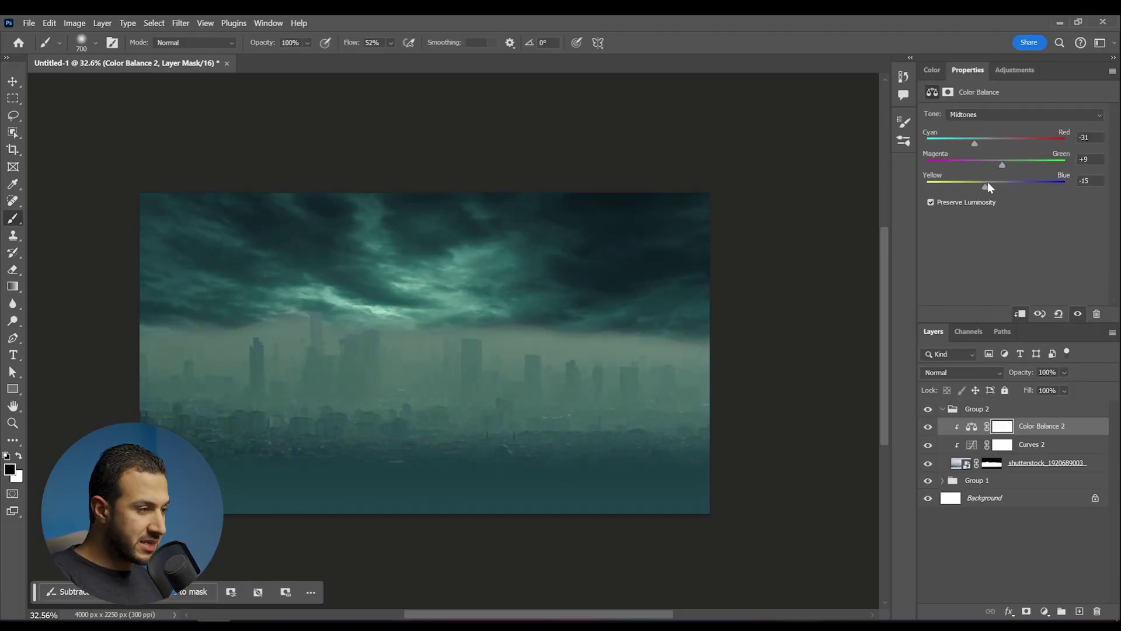
{"action": "left_click", "coordinate": [992, 114]}
{"action": "left_click", "coordinate": [987, 126]}
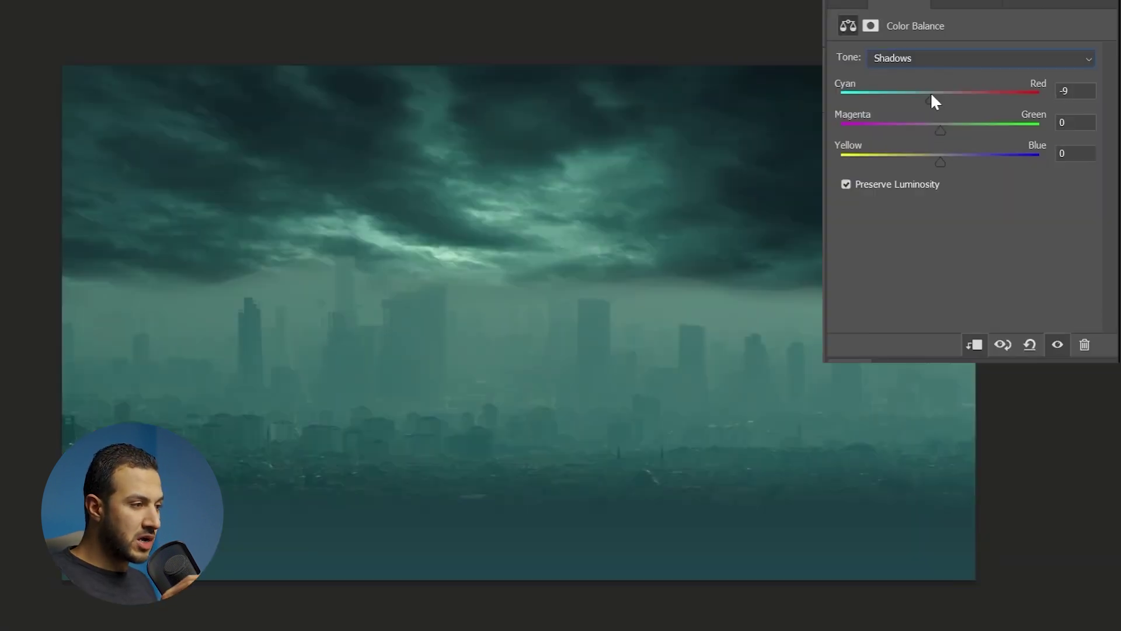
{"action": "left_click_drag", "start_coordinate": [945, 129], "coordinate": [948, 161]}
{"action": "left_click", "coordinate": [937, 60]}
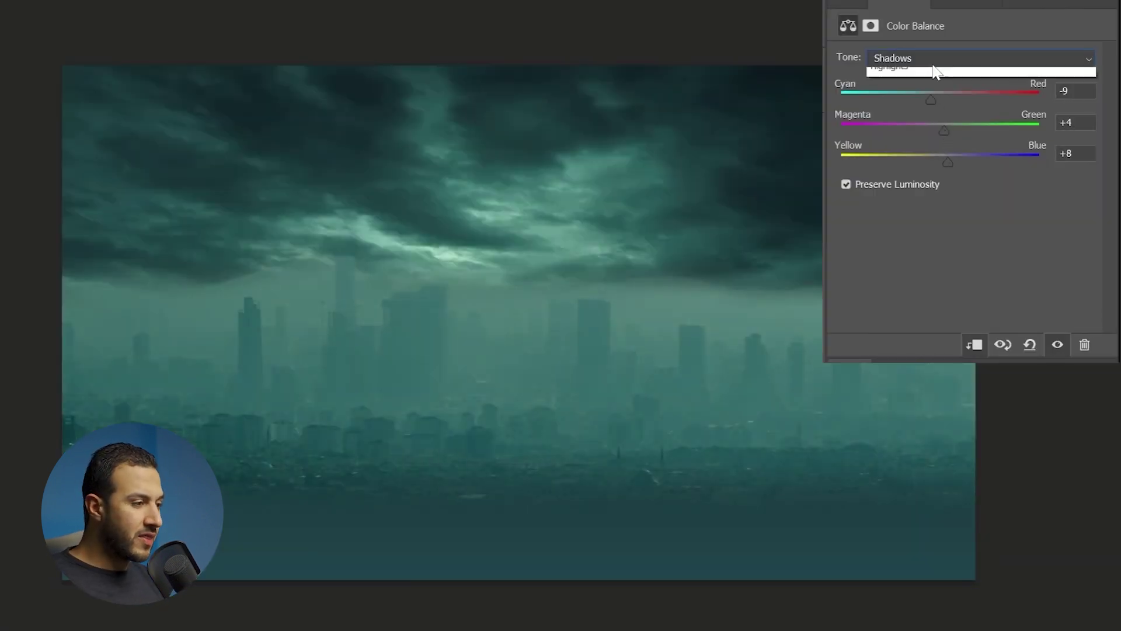
{"action": "left_click", "coordinate": [938, 99]}
{"action": "left_click_drag", "start_coordinate": [941, 99], "coordinate": [945, 132]}
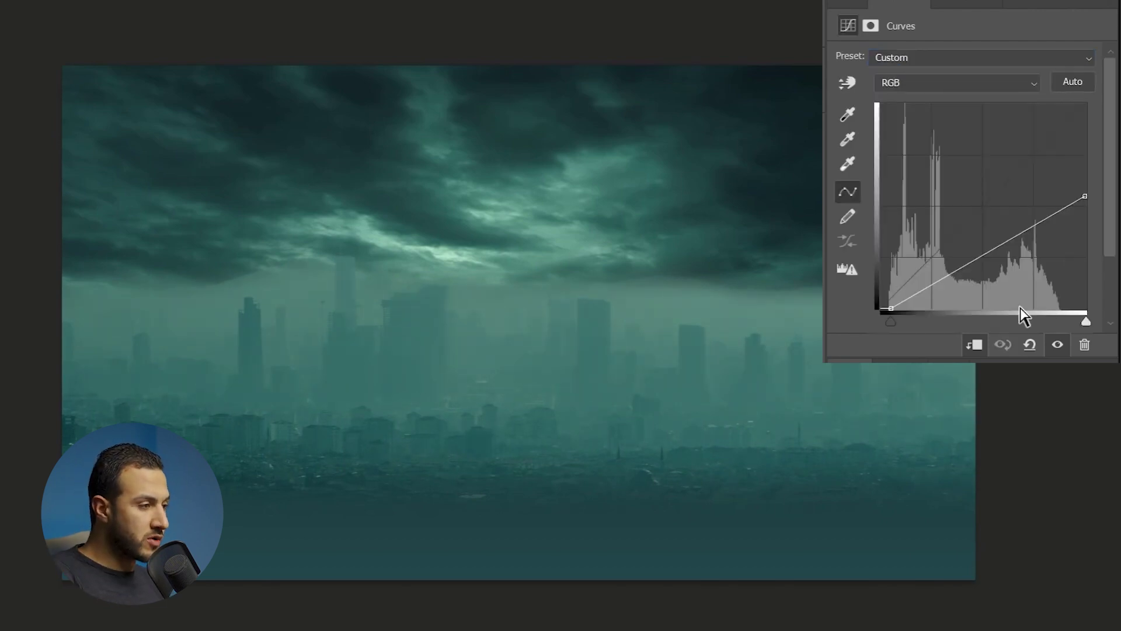
- Darken the city by lowering its curve's white point and lifting its black point, and shift its Color Balance shadows further towards cyan
{"action": "left_click_drag", "start_coordinate": [1085, 111], "coordinate": [1103, 228]}
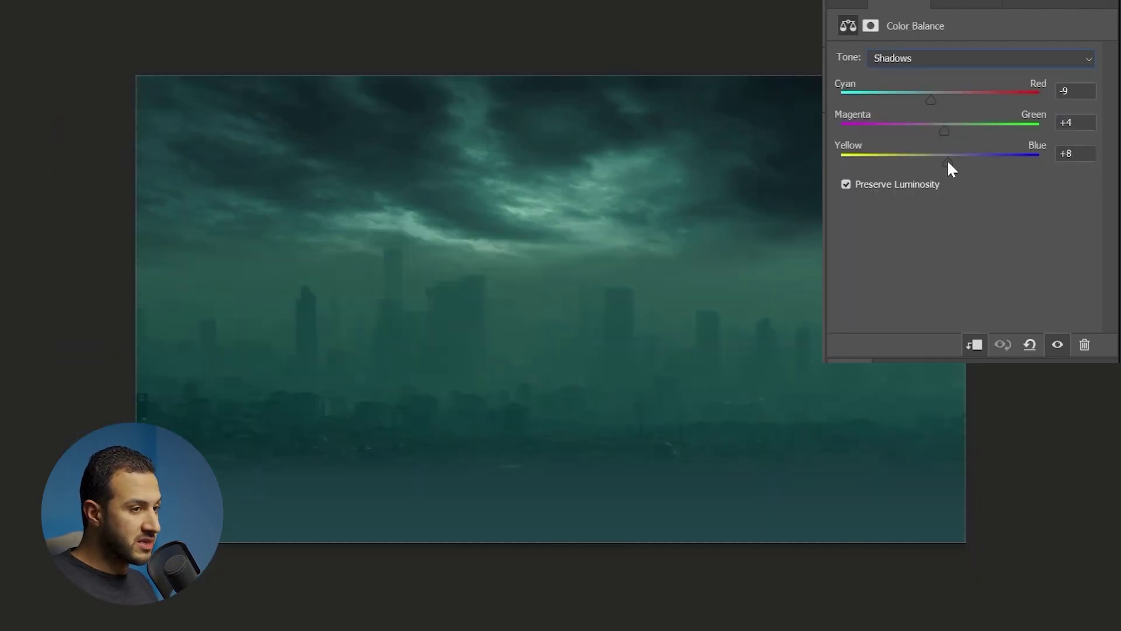
{"action": "left_click_drag", "start_coordinate": [944, 132], "coordinate": [928, 102]}
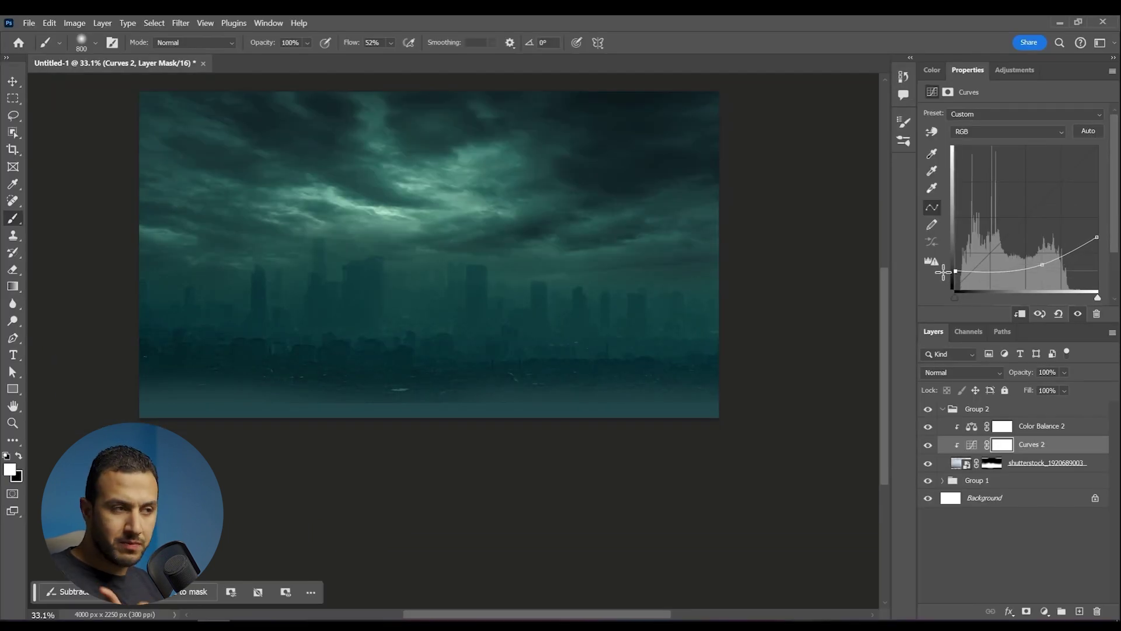
{"action": "left_click_drag", "start_coordinate": [941, 266], "coordinate": [943, 273]}
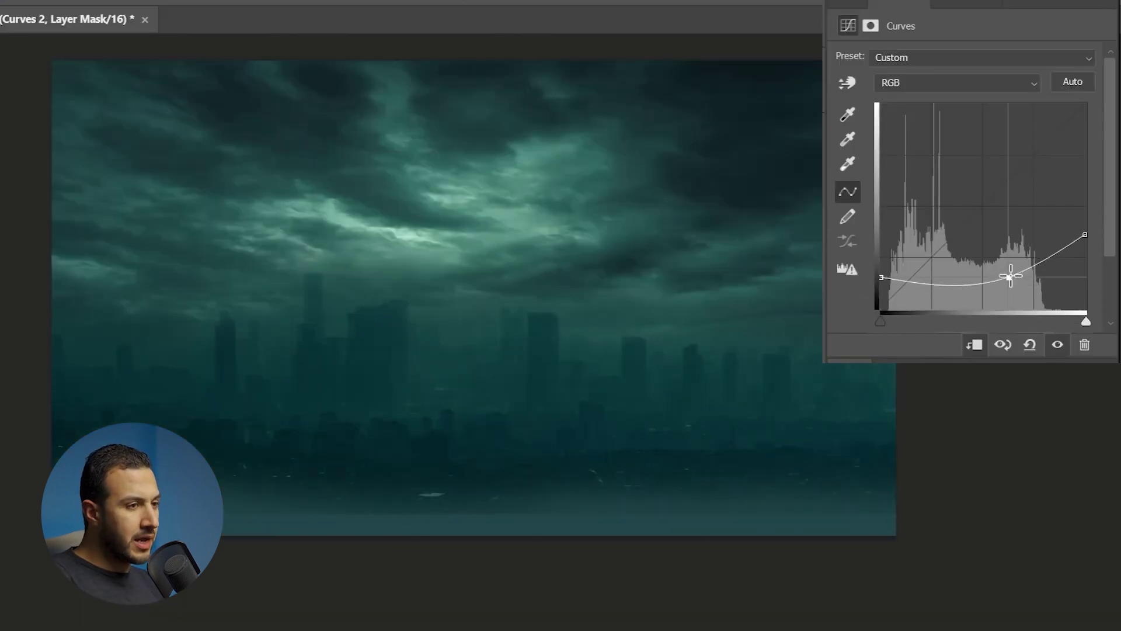
{"action": "left_click_drag", "start_coordinate": [1010, 275], "coordinate": [958, 273]}
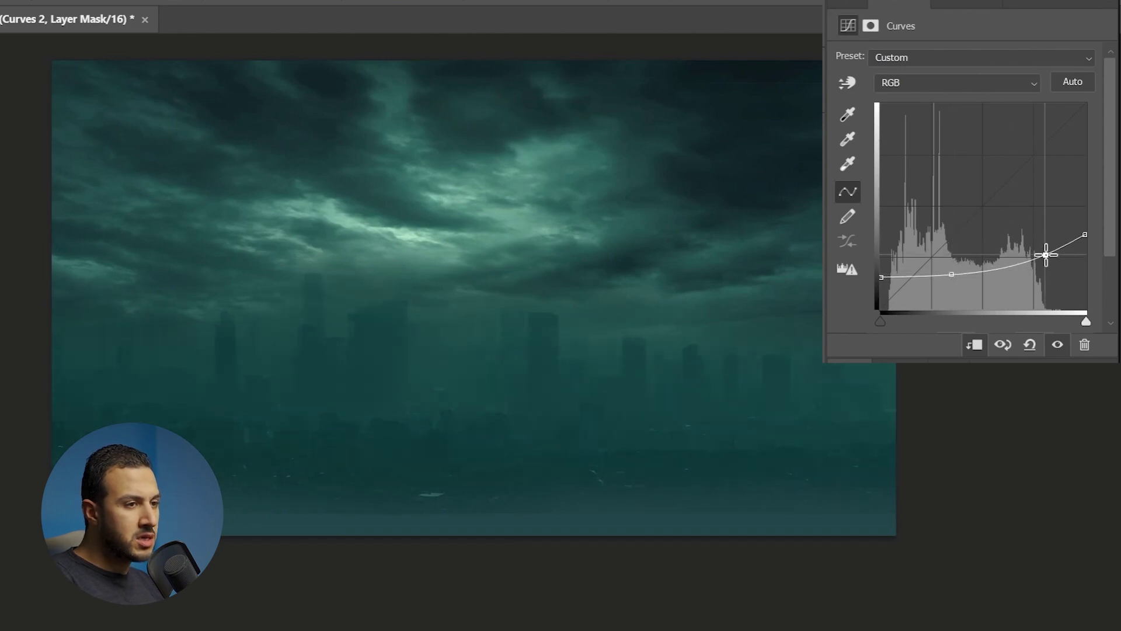
{"action": "left_click_drag", "start_coordinate": [881, 277], "coordinate": [858, 257]}
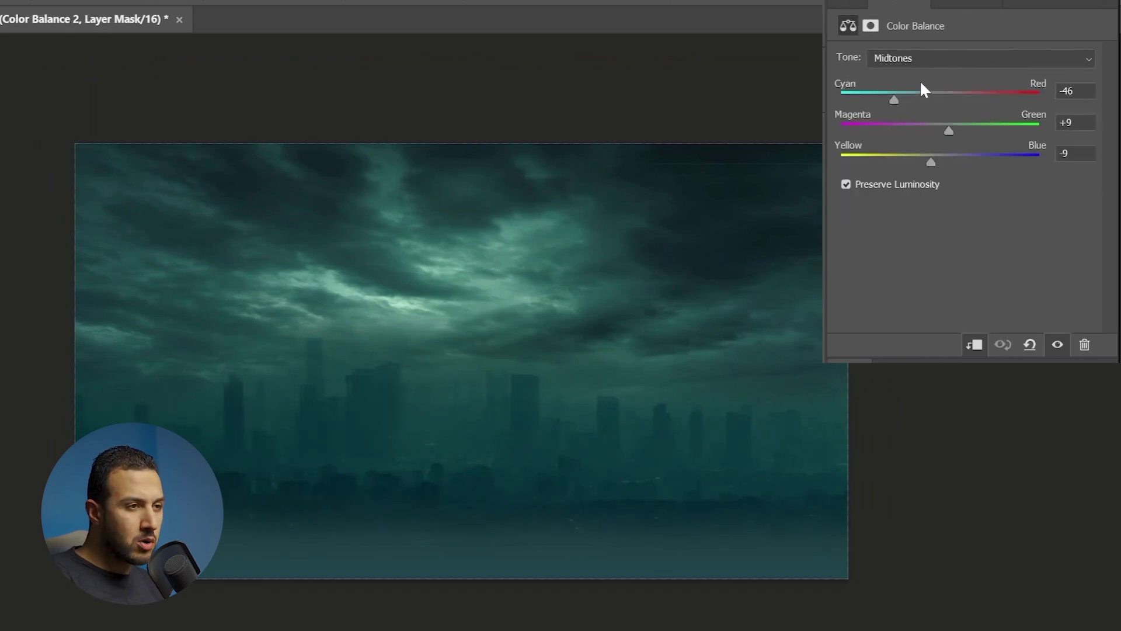
- Refine the city's Color Balance shadows to green +5 and blue +11, with the first slider pushed further towards cyan
{"action": "left_click", "coordinate": [921, 58]}
{"action": "left_click", "coordinate": [922, 73]}
{"action": "left_click_drag", "start_coordinate": [948, 161], "coordinate": [950, 162]}
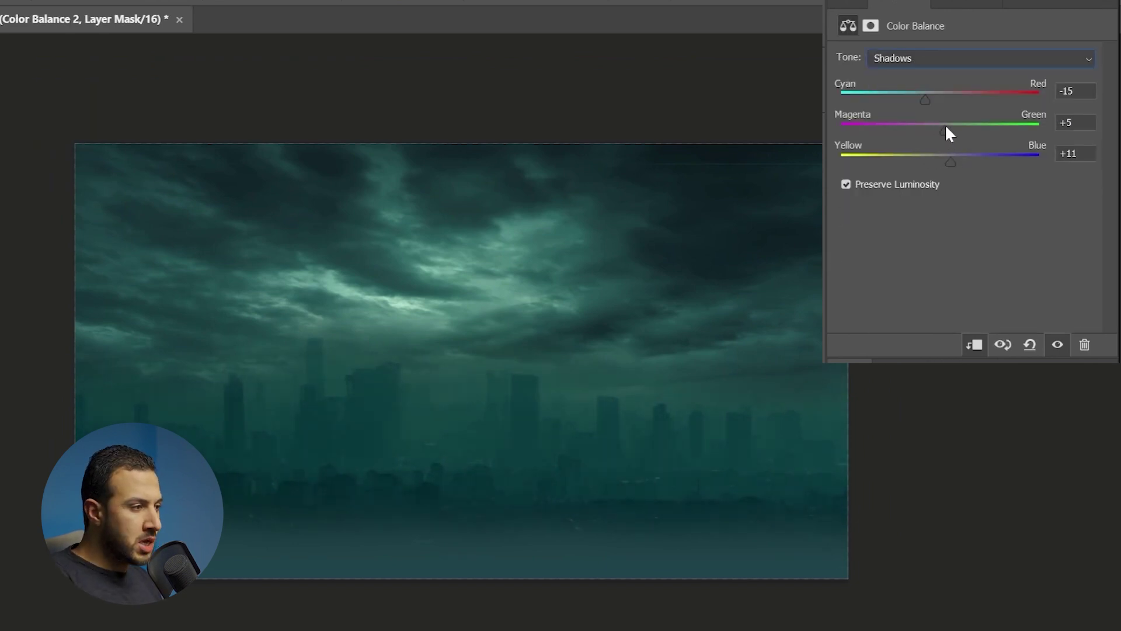
{"action": "left_click_drag", "start_coordinate": [925, 99], "coordinate": [915, 100]}
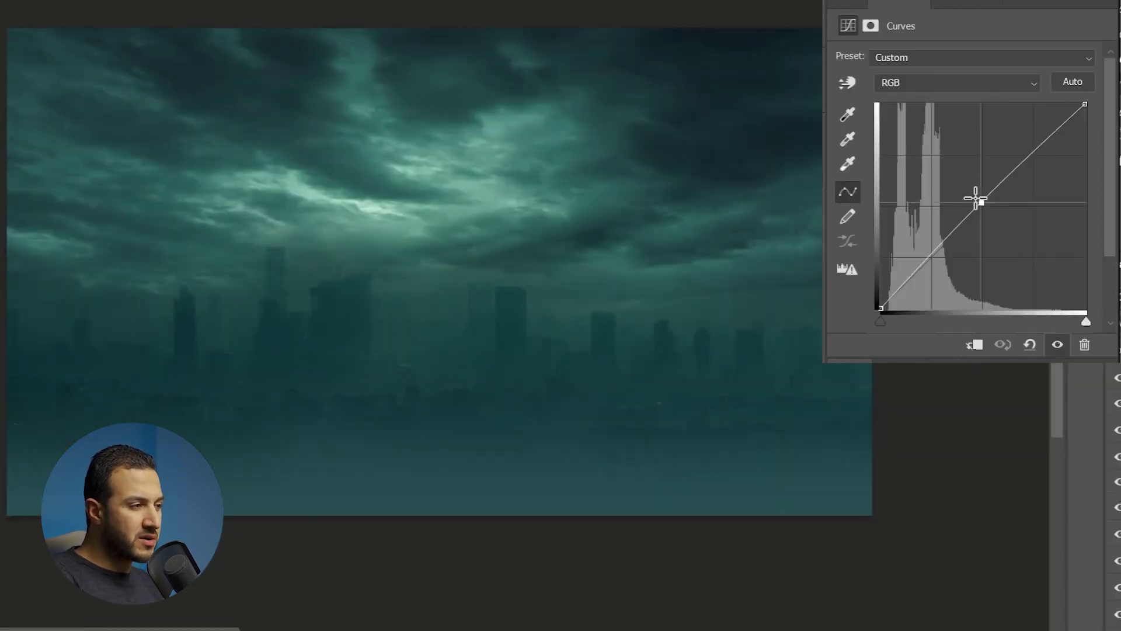
- Brighten the scene with a raised midtone curve, invert its mask and paint the light back over the bright clouds and skyline
{"action": "left_click_drag", "start_coordinate": [973, 195], "coordinate": [952, 181]}
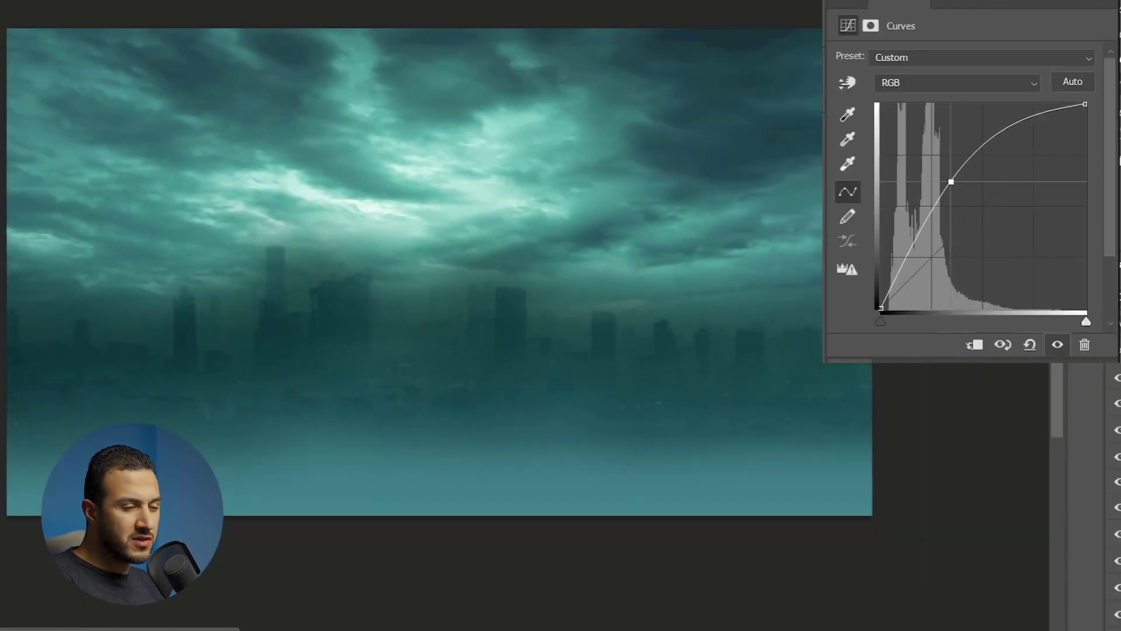
{"action": "key", "text": "ctrl+i"}
{"action": "mouse_move", "coordinate": [502, 257]}
{"action": "left_mouse_down"}
{"action": "mouse_move", "coordinate": [313, 282]}
{"action": "mouse_move", "coordinate": [275, 245]}
{"action": "mouse_move", "coordinate": [356, 198]}
{"action": "left_mouse_up"}
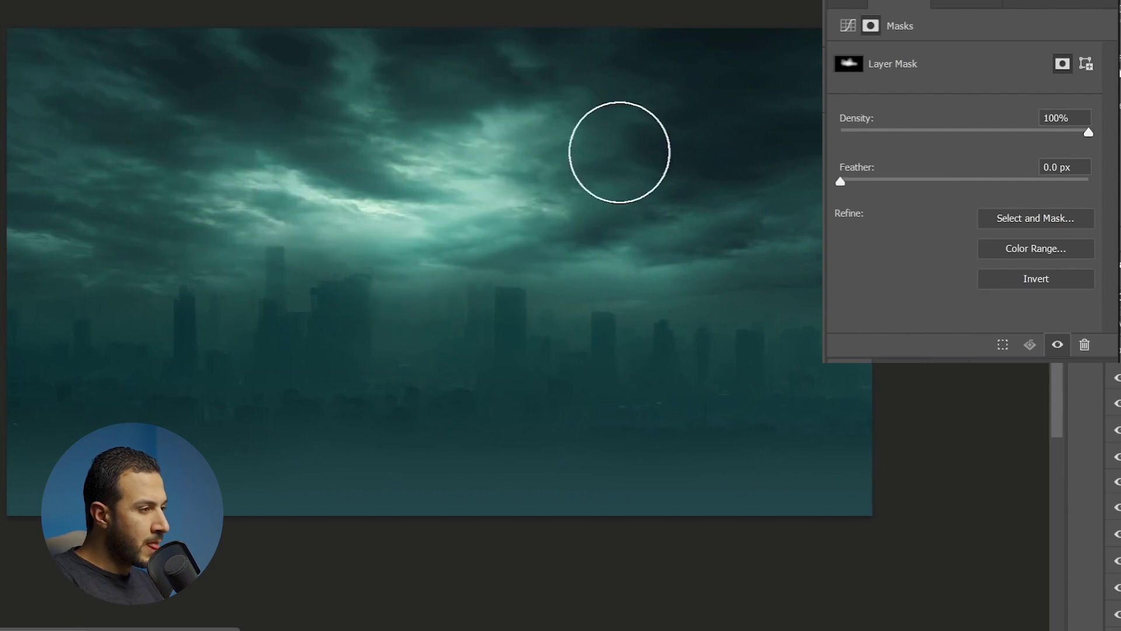
{"action": "mouse_move", "coordinate": [619, 152]}
{"action": "left_mouse_down"}
{"action": "mouse_move", "coordinate": [786, 237]}
{"action": "mouse_move", "coordinate": [606, 120]}
{"action": "mouse_move", "coordinate": [611, 216]}
{"action": "mouse_move", "coordinate": [523, 288]}
{"action": "mouse_move", "coordinate": [414, 297]}
{"action": "mouse_move", "coordinate": [456, 257]}
{"action": "mouse_move", "coordinate": [637, 318]}
{"action": "mouse_move", "coordinate": [143, 248]}
{"action": "mouse_move", "coordinate": [663, 333]}
{"action": "mouse_move", "coordinate": [45, 195]}
{"action": "left_mouse_up"}
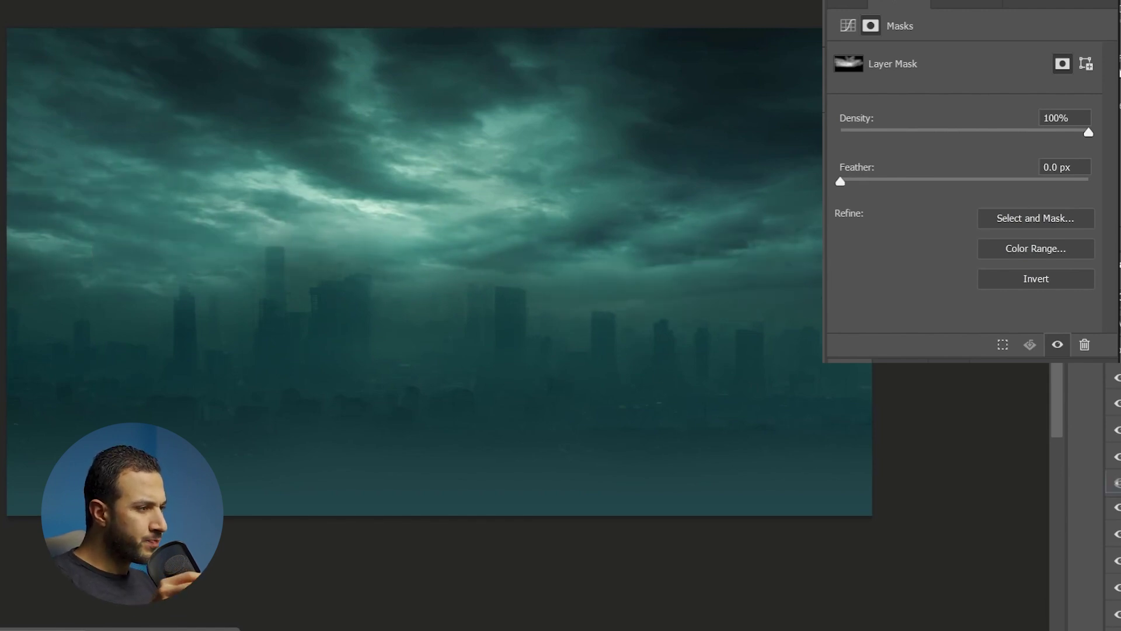
{"action": "left_click", "coordinate": [1118, 484]}
{"action": "left_click", "coordinate": [1119, 380]}
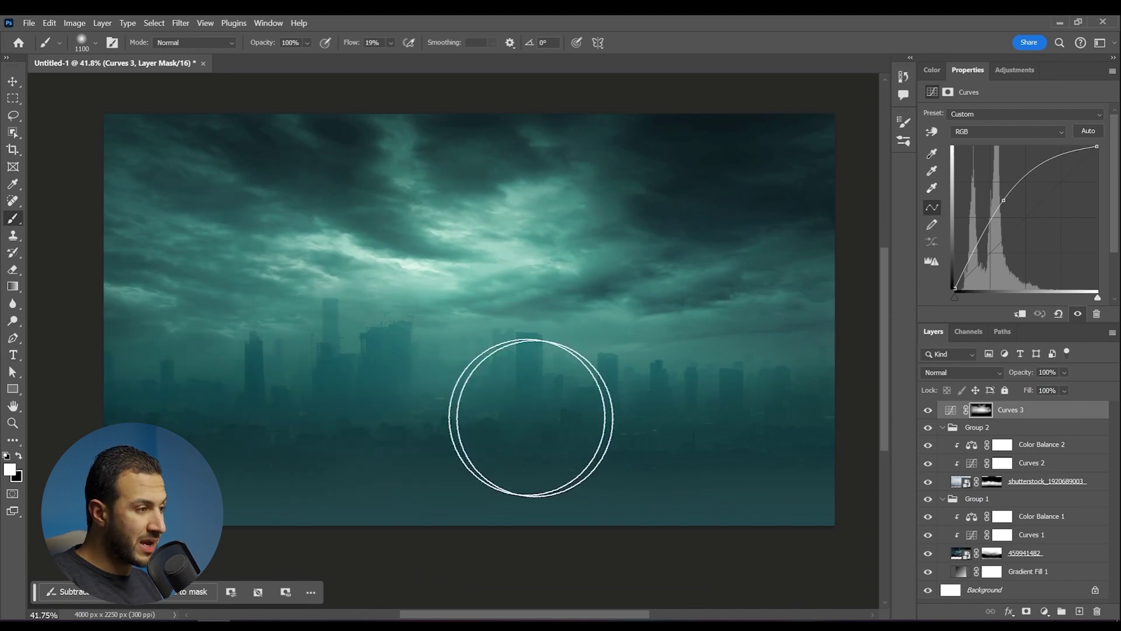
{"action": "scroll", "coordinate": [531, 417], "scroll_direction": "down", "scroll_amount": 2}
{"action": "scroll", "coordinate": [500, 438], "scroll_direction": "up", "scroll_amount": 1}
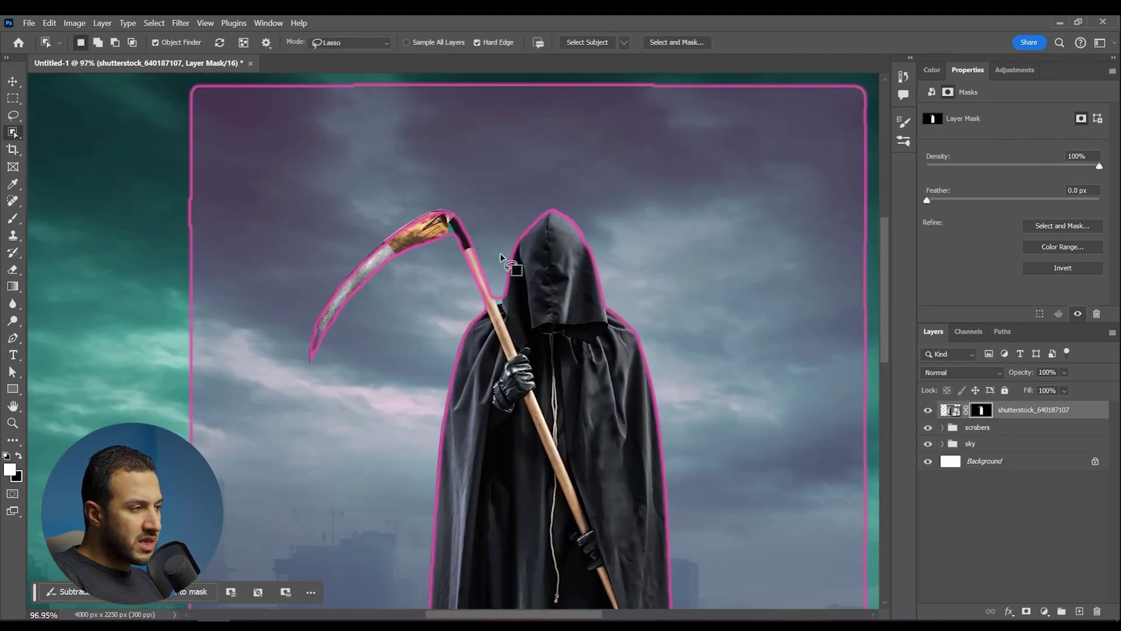
- Paint the scythe blade out of the hooded figure's mask in black with a hard round brush of about 171 px
{"action": "scroll", "coordinate": [500, 257], "scroll_direction": "up", "scroll_amount": 4}
{"action": "key", "text": "b"}
{"action": "right_click", "coordinate": [432, 294]}
{"action": "left_click", "coordinate": [537, 406]}
{"action": "left_click_drag", "start_coordinate": [751, 452], "coordinate": [752, 438]}
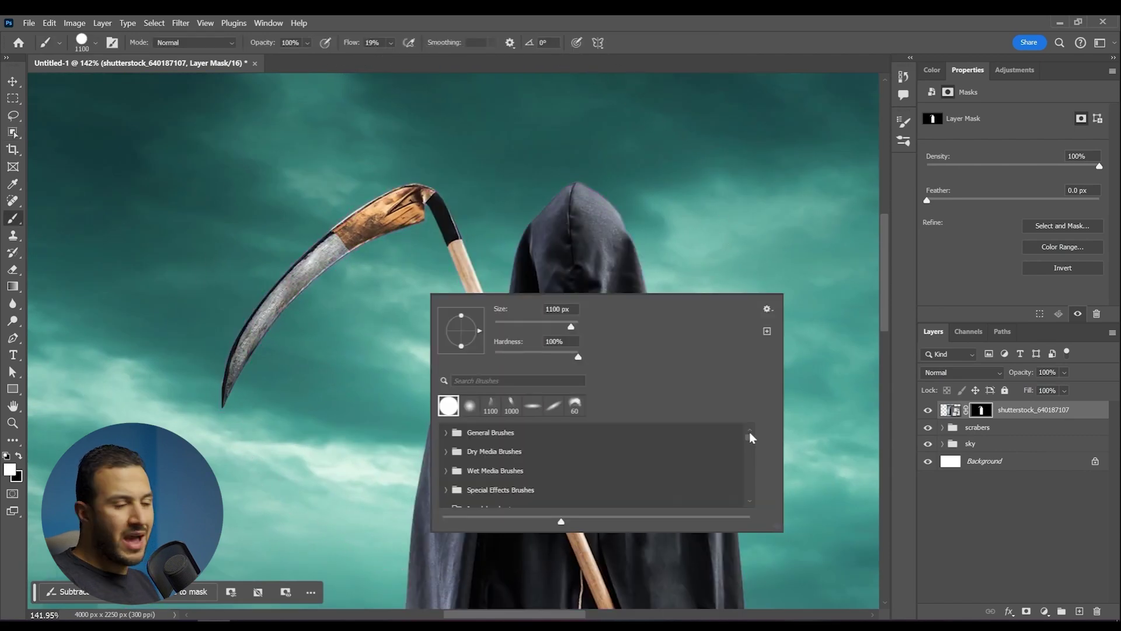
{"action": "left_click", "coordinate": [447, 433]}
{"action": "left_click", "coordinate": [655, 458]}
{"action": "right_click", "coordinate": [438, 193], "text": "alt"}
{"action": "left_click_drag", "start_coordinate": [441, 190], "coordinate": [292, 292]}
{"action": "key", "text": "ctrl+z"}
{"action": "key", "text": "x"}
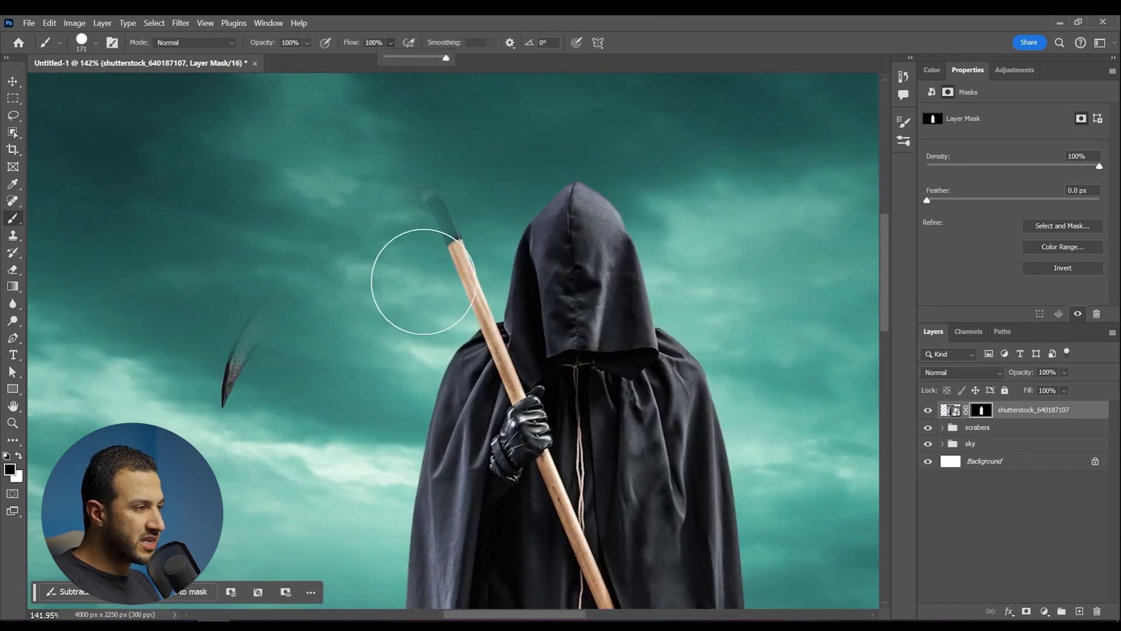
{"action": "mouse_move", "coordinate": [452, 281]}
{"action": "left_mouse_down"}
{"action": "mouse_move", "coordinate": [445, 237]}
{"action": "mouse_move", "coordinate": [239, 368]}
{"action": "left_mouse_up"}
- Trim the remaining wooden handle back to shoulder level on the figure's mask with a 20 px brush
{"action": "scroll", "coordinate": [534, 306], "scroll_direction": "up", "scroll_amount": 10}
{"action": "right_click", "coordinate": [418, 307], "text": "alt"}
{"action": "mouse_move", "coordinate": [415, 324]}
{"action": "left_mouse_down"}
{"action": "mouse_move", "coordinate": [427, 331]}
{"action": "mouse_move", "coordinate": [368, 363]}
{"action": "left_mouse_up"}
{"action": "scroll", "coordinate": [499, 420], "scroll_direction": "down", "scroll_amount": 20}
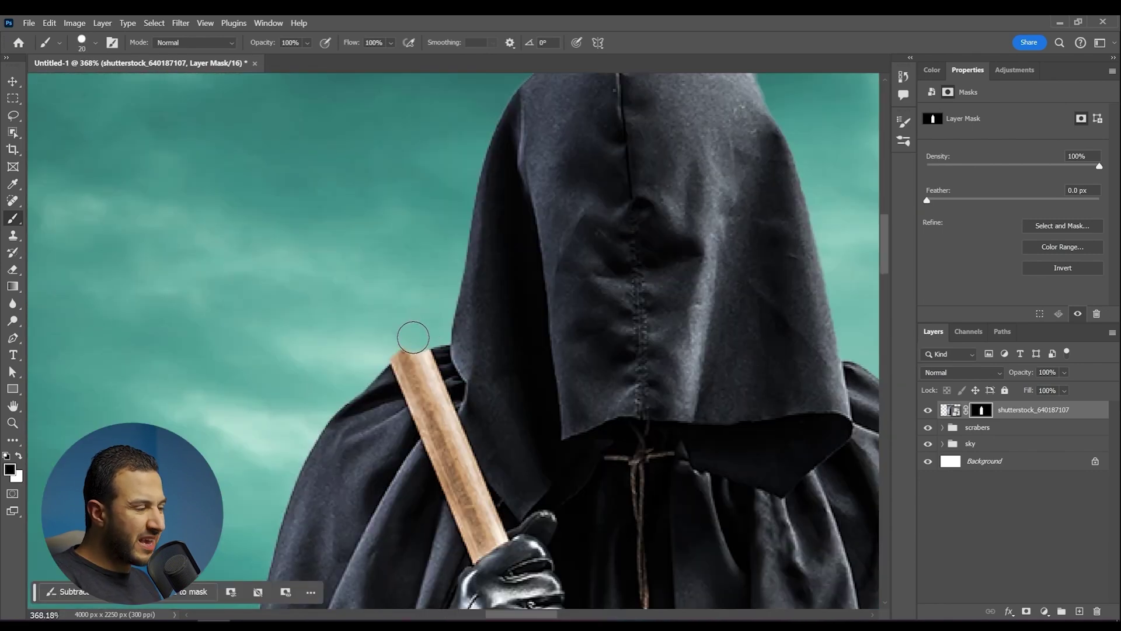
{"action": "left_click_drag", "start_coordinate": [414, 337], "coordinate": [369, 365]}
{"action": "scroll", "coordinate": [500, 421], "scroll_direction": "down", "scroll_amount": 20}
{"action": "left_click_drag", "start_coordinate": [611, 383], "coordinate": [585, 248]}
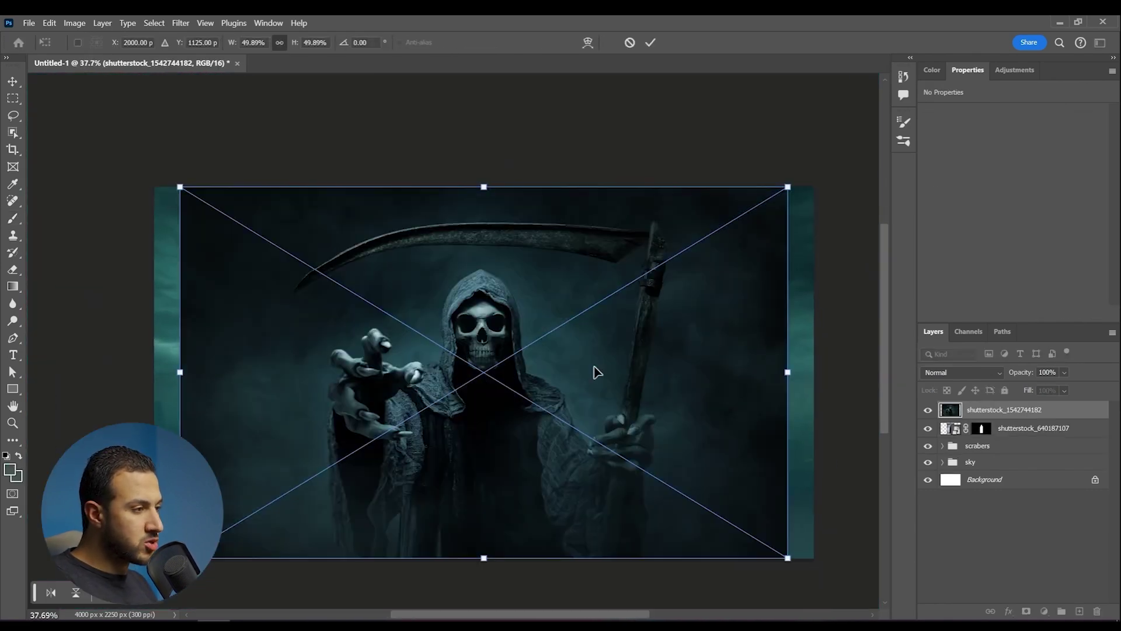
- Scale the skeleton reaper photo to about 1965 by 1198 px and place it over the hooded figure's upper body
{"action": "left_click_drag", "start_coordinate": [788, 374], "coordinate": [493, 351]}
{"action": "left_click_drag", "start_coordinate": [375, 386], "coordinate": [527, 317]}
{"action": "key", "text": "Return"}
- Trace the skeleton reaper and its scythe with the Pen tool and mask out the photo's background
{"action": "scroll", "coordinate": [582, 391], "scroll_direction": "up", "scroll_amount": 11}
{"action": "left_click_drag", "start_coordinate": [580, 355], "coordinate": [684, 477]}
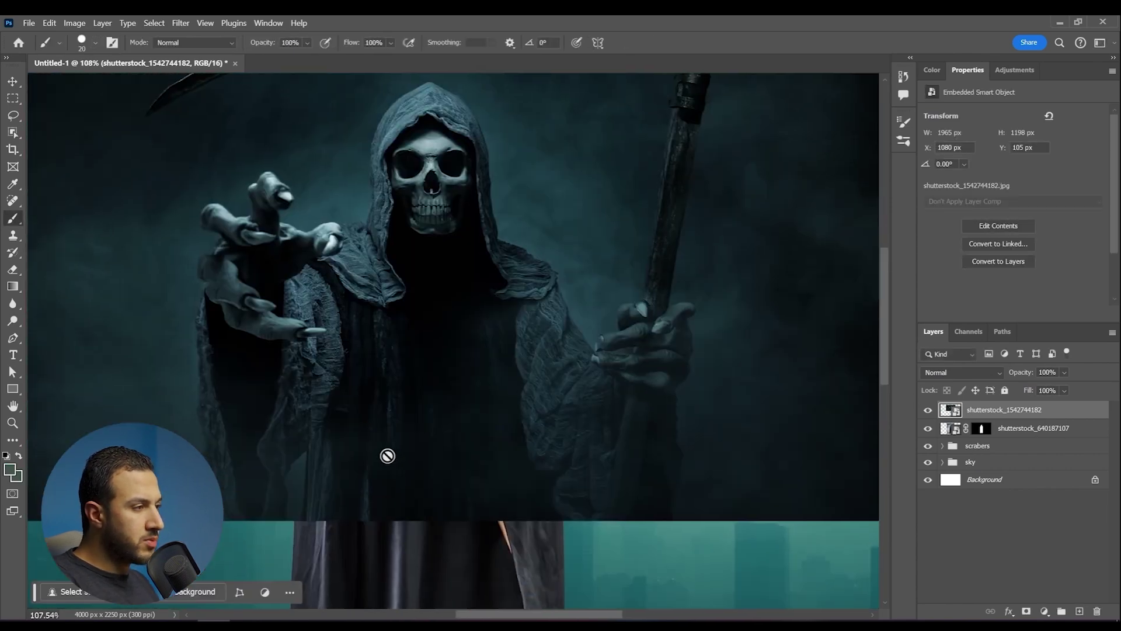
{"action": "scroll", "coordinate": [387, 456], "scroll_direction": "down", "scroll_amount": 3}
{"action": "left_click", "coordinate": [13, 132]}
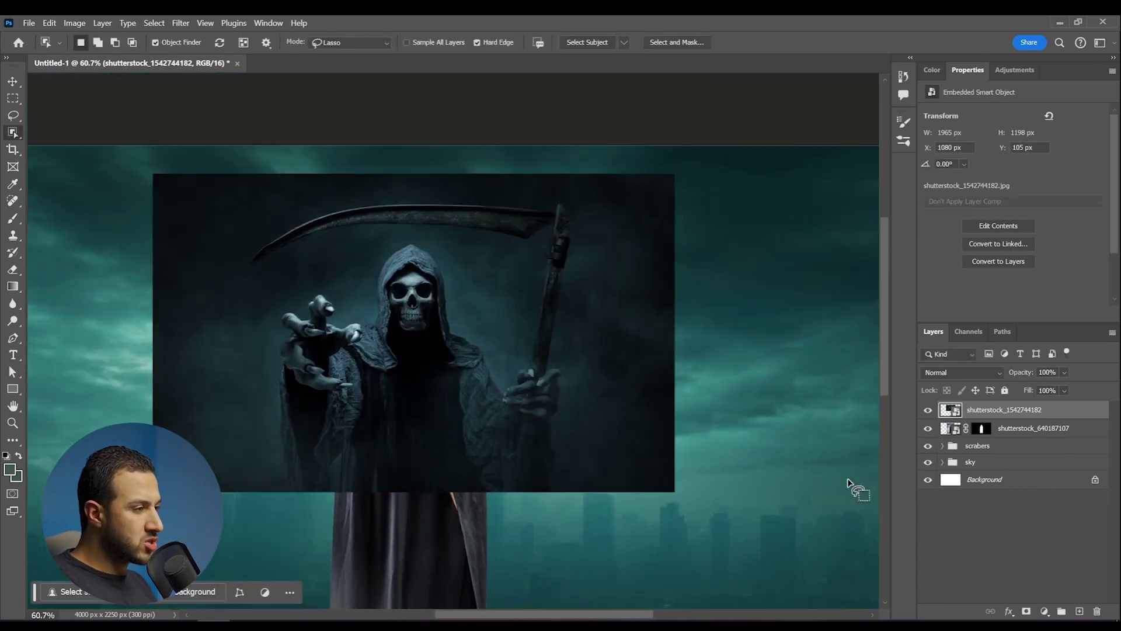
{"action": "scroll", "coordinate": [313, 493], "scroll_direction": "up", "scroll_amount": 10}
{"action": "key", "text": "p"}
{"action": "left_click", "coordinate": [179, 489]}
{"action": "left_click", "coordinate": [174, 434]}
{"action": "left_click", "coordinate": [173, 409]}
{"action": "left_click", "coordinate": [170, 382]}
{"action": "left_click", "coordinate": [171, 362]}
{"action": "left_click", "coordinate": [170, 338]}
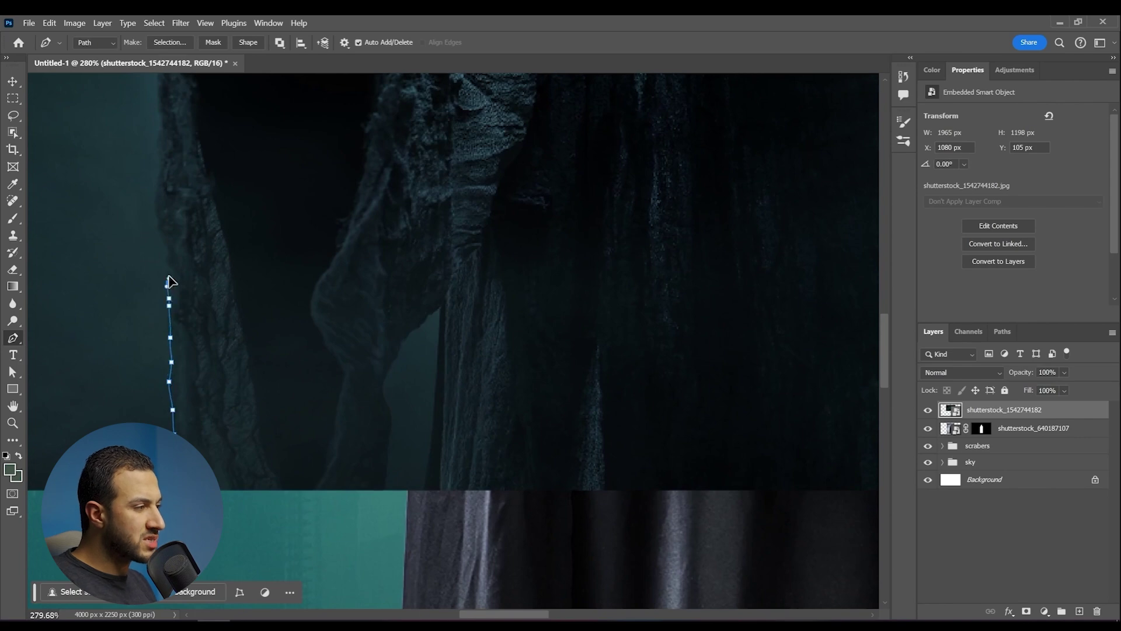
{"action": "scroll", "coordinate": [169, 282], "scroll_direction": "up", "scroll_amount": 5}
{"action": "left_click", "coordinate": [170, 331]}
{"action": "left_click", "coordinate": [183, 220]}
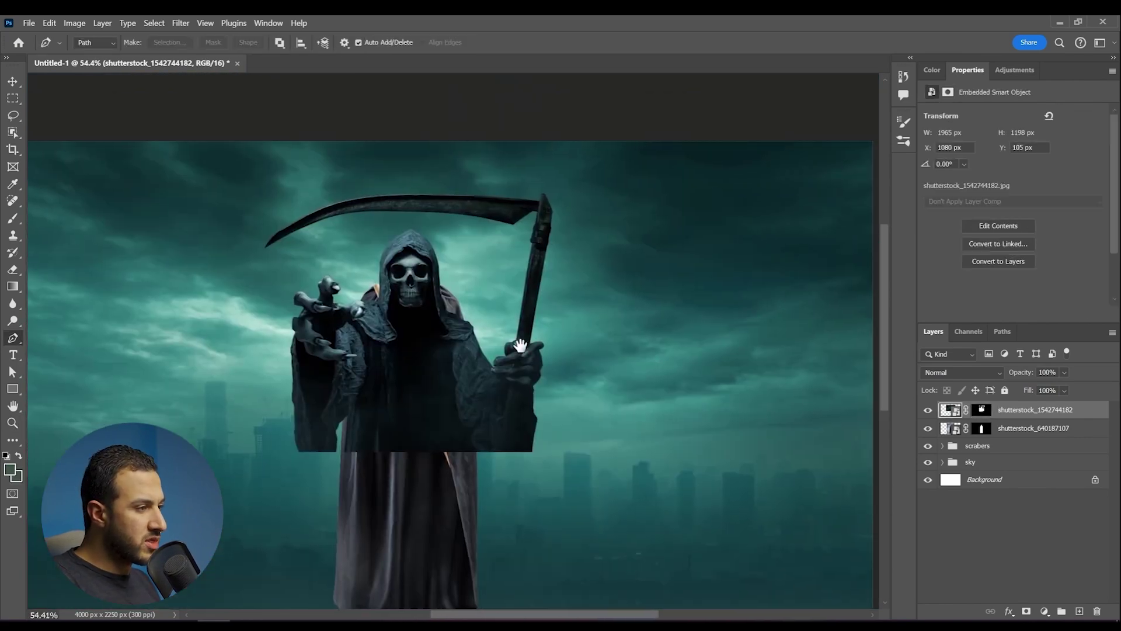
- Resize the cut-out reaper and position it so its torso lines up with the width of the robe below
{"action": "key", "text": "ctrl+t"}
{"action": "left_click_drag", "start_coordinate": [645, 448], "coordinate": [504, 364]}
{"action": "left_click_drag", "start_coordinate": [366, 343], "coordinate": [436, 353]}
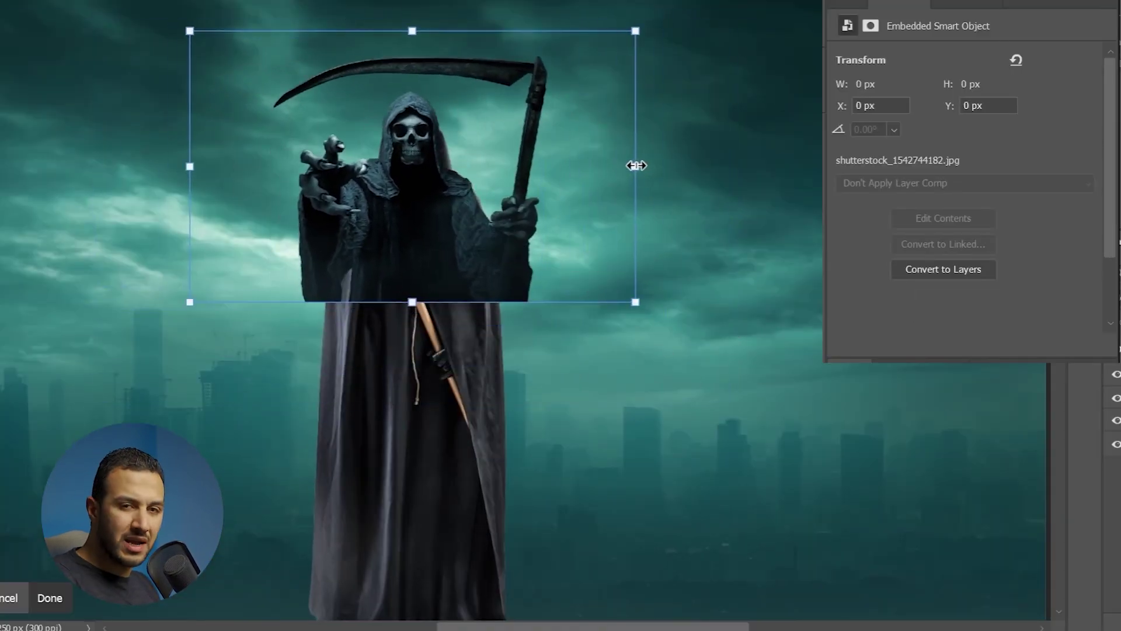
{"action": "left_click_drag", "start_coordinate": [637, 166], "coordinate": [660, 167]}
{"action": "left_click_drag", "start_coordinate": [191, 166], "coordinate": [138, 166]}
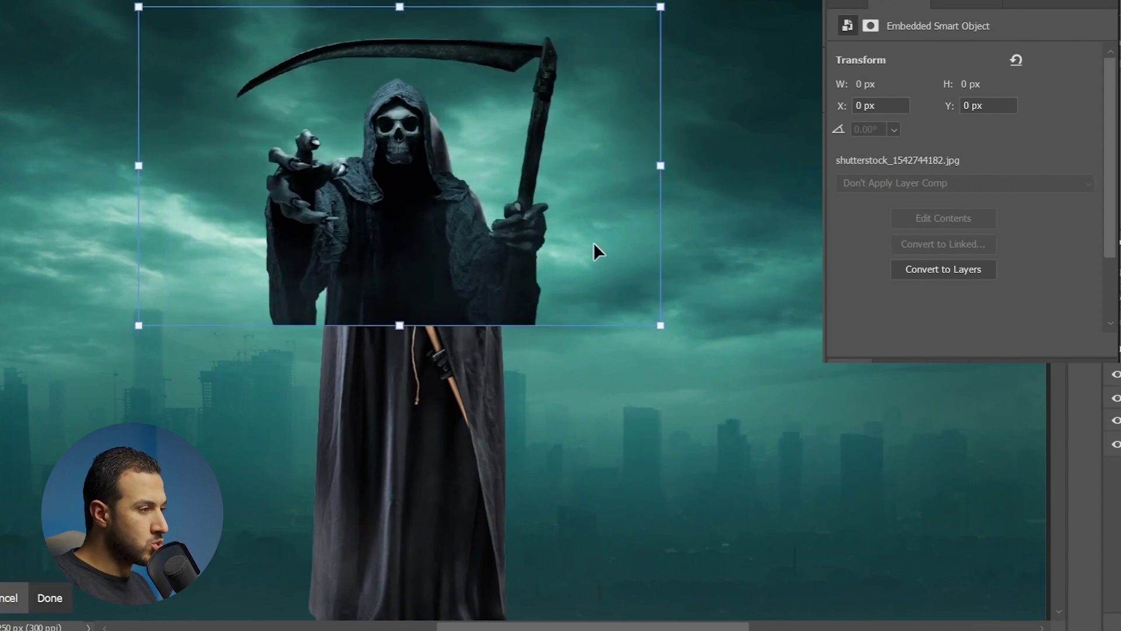
{"action": "left_click_drag", "start_coordinate": [661, 166], "coordinate": [674, 167]}
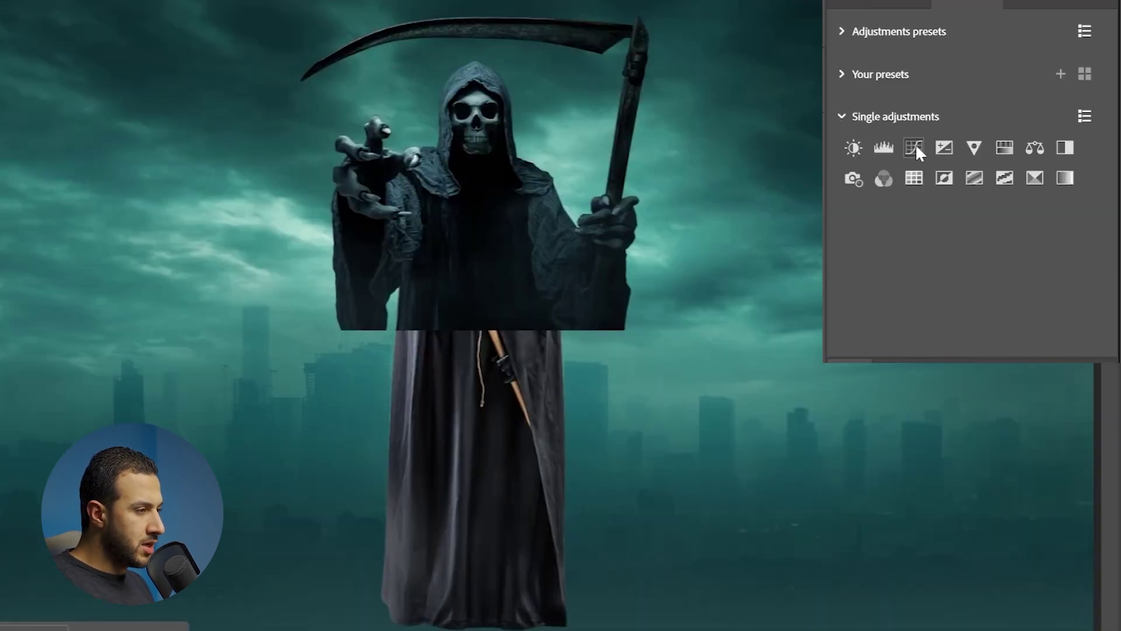
- Clip a Curves adjustment to the lower robe, pull its midtones down and move the white point slightly inward
{"action": "left_click", "coordinate": [915, 147]}
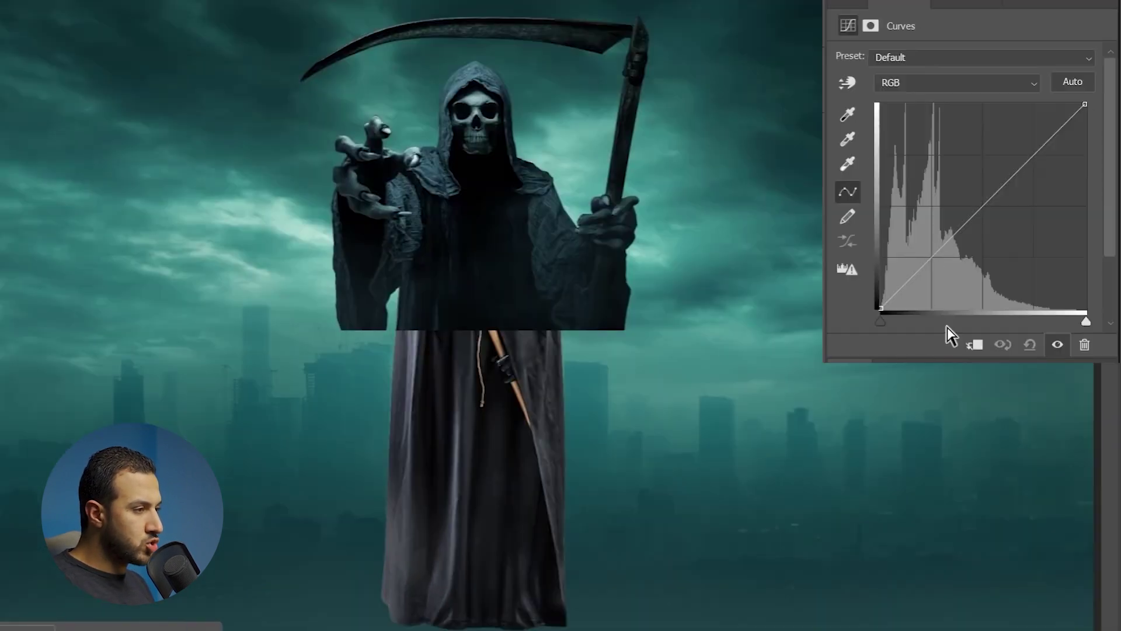
{"action": "left_click_drag", "start_coordinate": [1090, 103], "coordinate": [1113, 39]}
{"action": "left_click_drag", "start_coordinate": [986, 206], "coordinate": [1003, 232]}
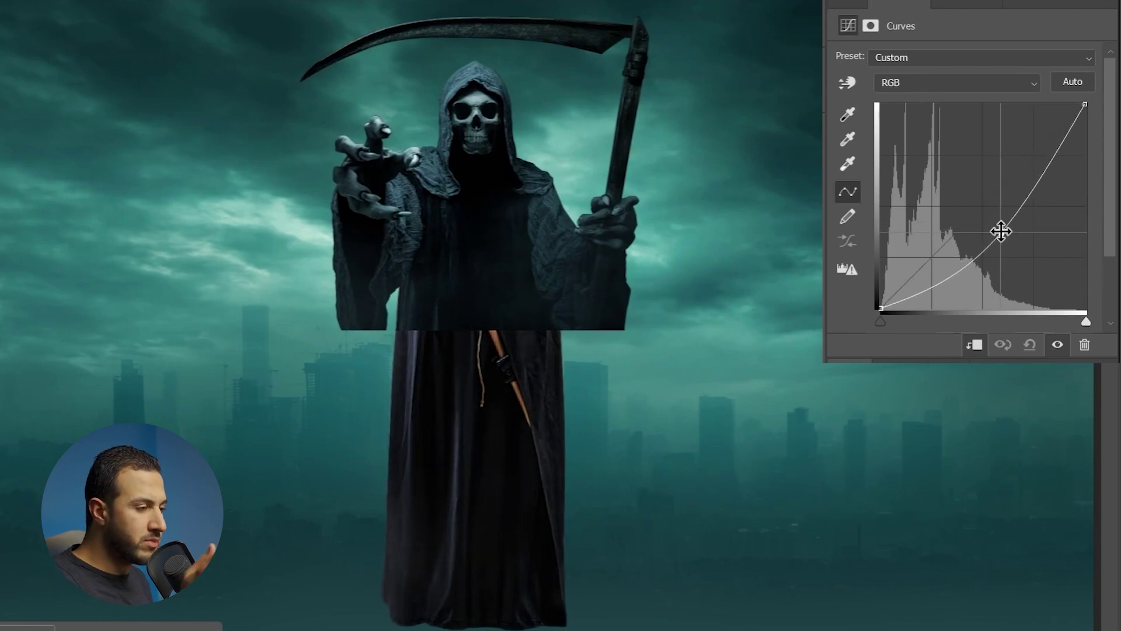
{"action": "left_click_drag", "start_coordinate": [1085, 104], "coordinate": [1078, 100]}
{"action": "mouse_move", "coordinate": [992, 232]}
{"action": "left_mouse_down"}
{"action": "mouse_move", "coordinate": [991, 222]}
{"action": "mouse_move", "coordinate": [997, 236]}
{"action": "left_mouse_up"}
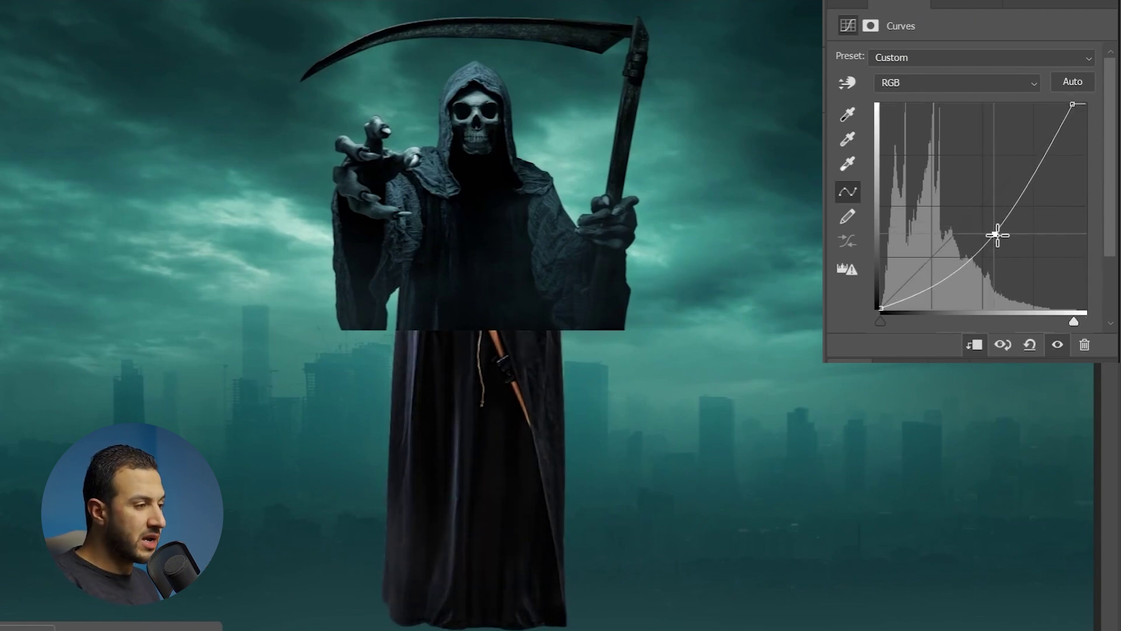
- Clip a Color Balance adjustment to the robe with Cyan-Red at -36 in Midtones, and -11 Cyan-Red and +14 Yellow-Blue in Highlights
{"action": "left_click", "coordinate": [985, 8]}
{"action": "left_click", "coordinate": [1039, 149]}
{"action": "left_click_drag", "start_coordinate": [940, 98], "coordinate": [933, 96]}
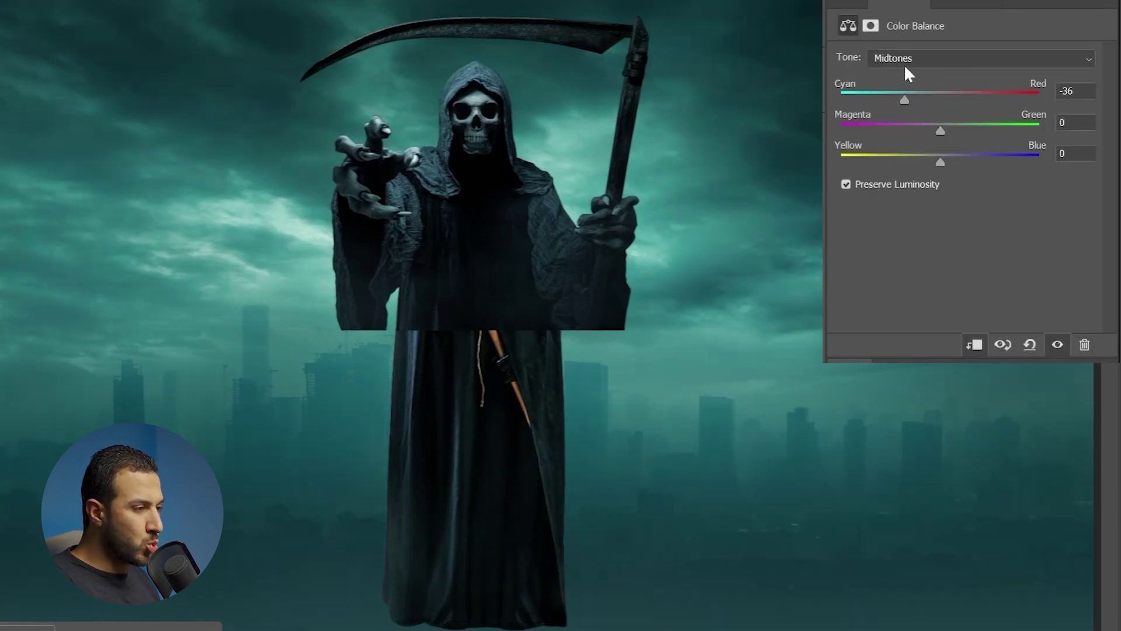
{"action": "left_click", "coordinate": [907, 62]}
{"action": "left_click", "coordinate": [934, 108]}
{"action": "left_click_drag", "start_coordinate": [940, 98], "coordinate": [930, 94]}
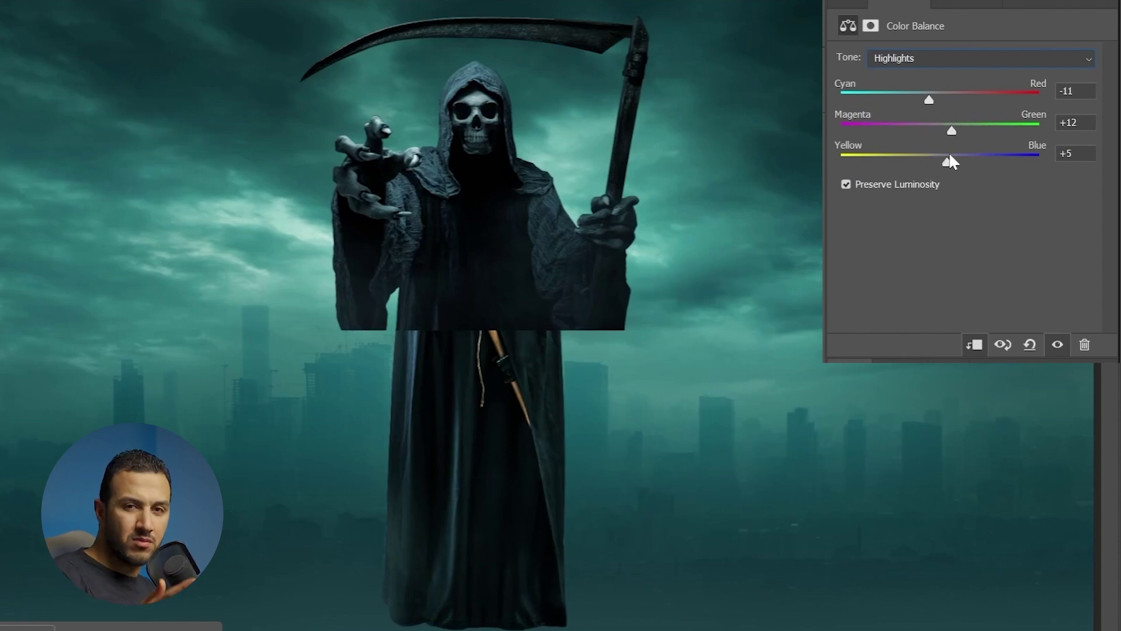
- Paint black on the reaper's mask with a 20 px brush along the wooden handle to break the hard torso seam
{"action": "left_click_drag", "start_coordinate": [505, 341], "coordinate": [567, 368]}
{"action": "scroll", "coordinate": [522, 234], "scroll_direction": "up", "scroll_amount": 2}
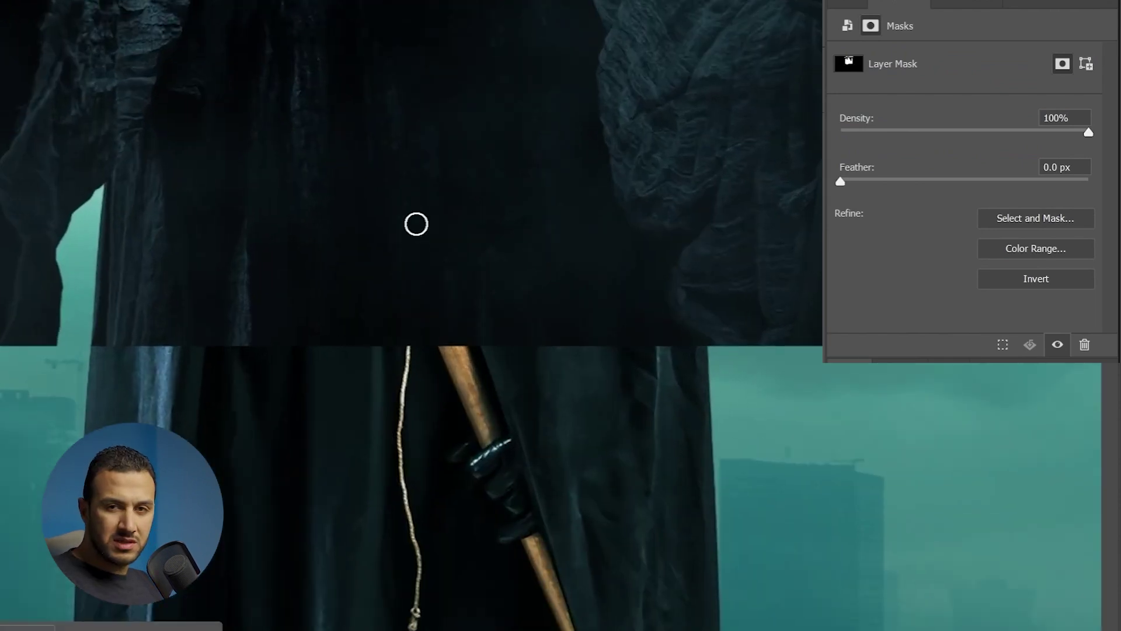
{"action": "left_click_drag", "start_coordinate": [469, 301], "coordinate": [520, 415]}
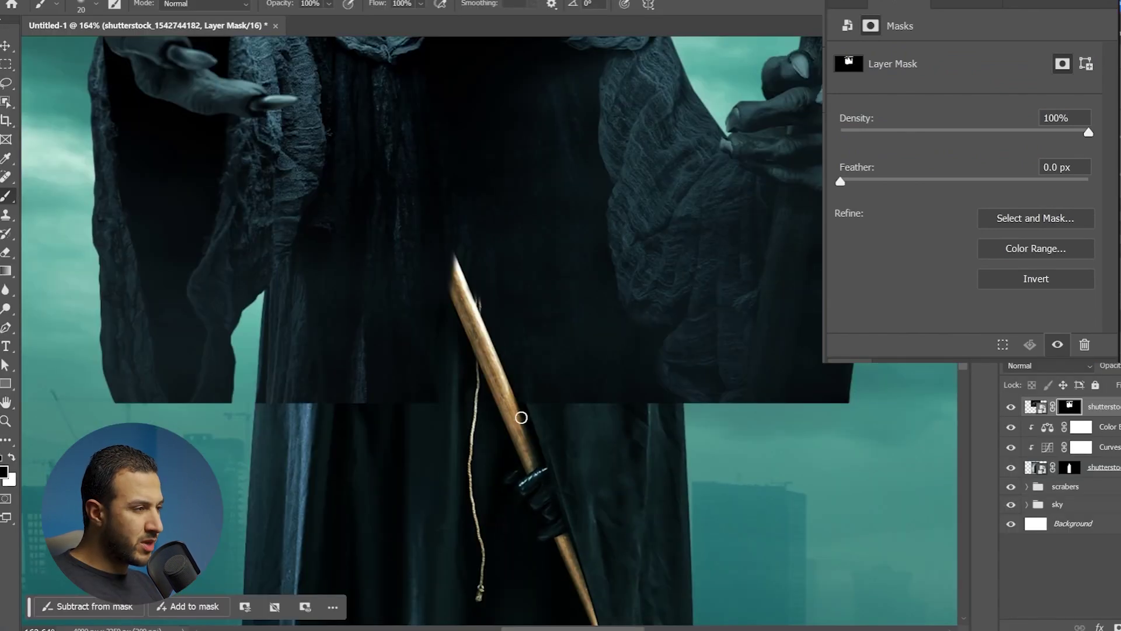
{"action": "left_click_drag", "start_coordinate": [477, 274], "coordinate": [478, 305]}
{"action": "left_click_drag", "start_coordinate": [418, 173], "coordinate": [447, 287]}
- Blend the torso into the robe on the mask with an 80 px brush and hide the upper gloved hand
{"action": "key", "text": "bracketright"}
{"action": "key", "text": "bracketright"}
{"action": "key", "text": "bracketright"}
{"action": "key", "text": "bracketright"}
{"action": "mouse_move", "coordinate": [422, 189]}
{"action": "left_mouse_down"}
{"action": "mouse_move", "coordinate": [405, 297]}
{"action": "mouse_move", "coordinate": [271, 413]}
{"action": "left_mouse_up"}
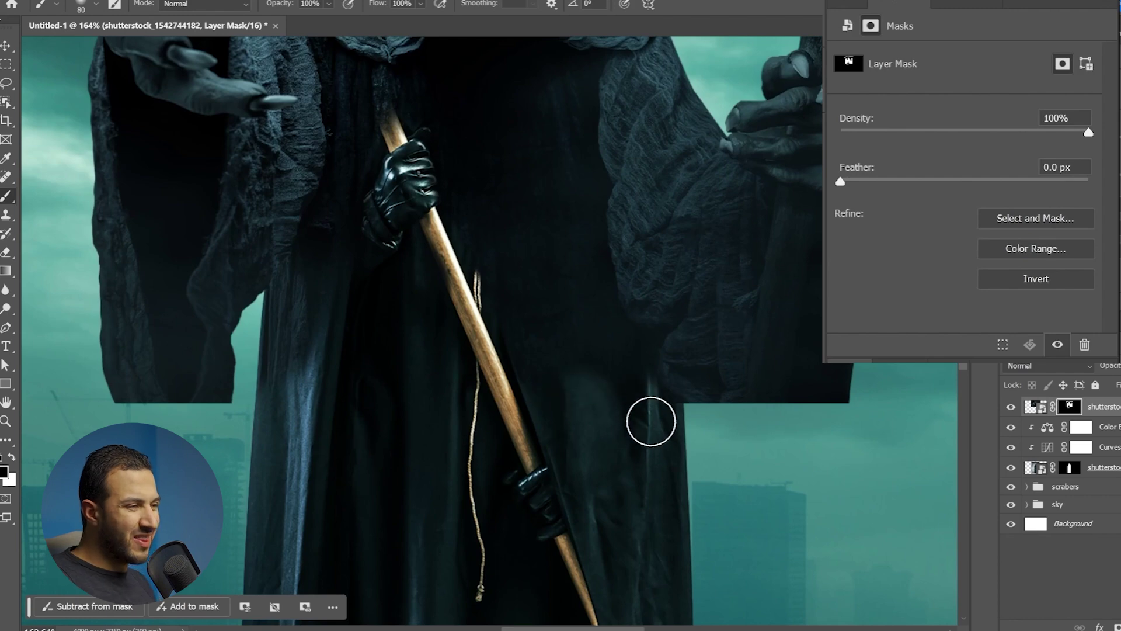
{"action": "scroll", "coordinate": [570, 347], "scroll_direction": "up", "scroll_amount": 5}
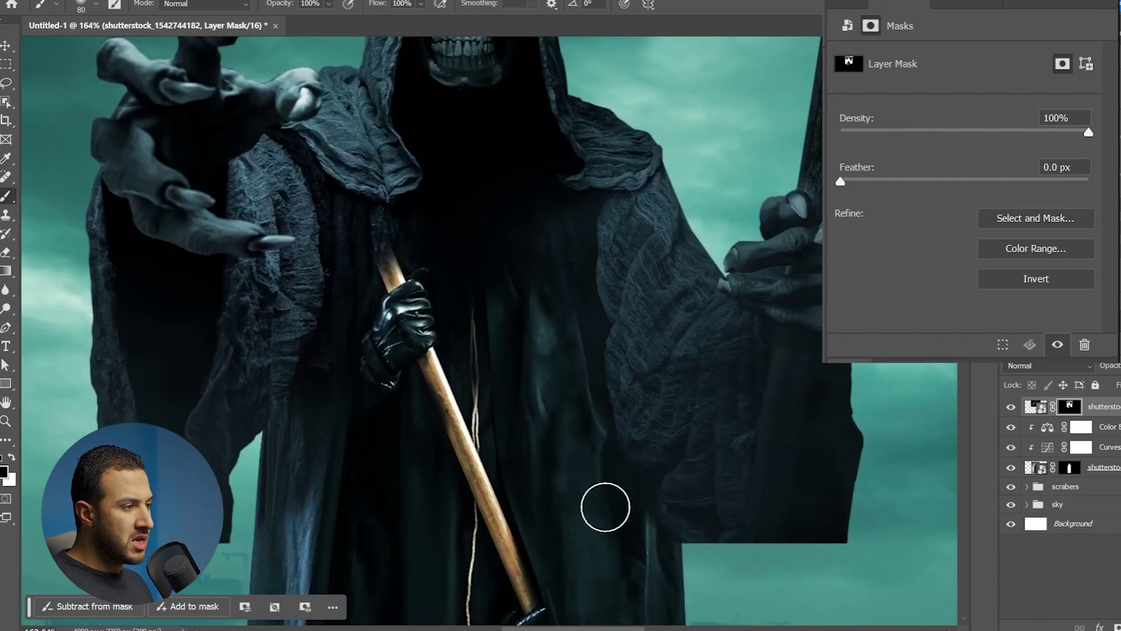
{"action": "left_click_drag", "start_coordinate": [413, 270], "coordinate": [430, 393]}
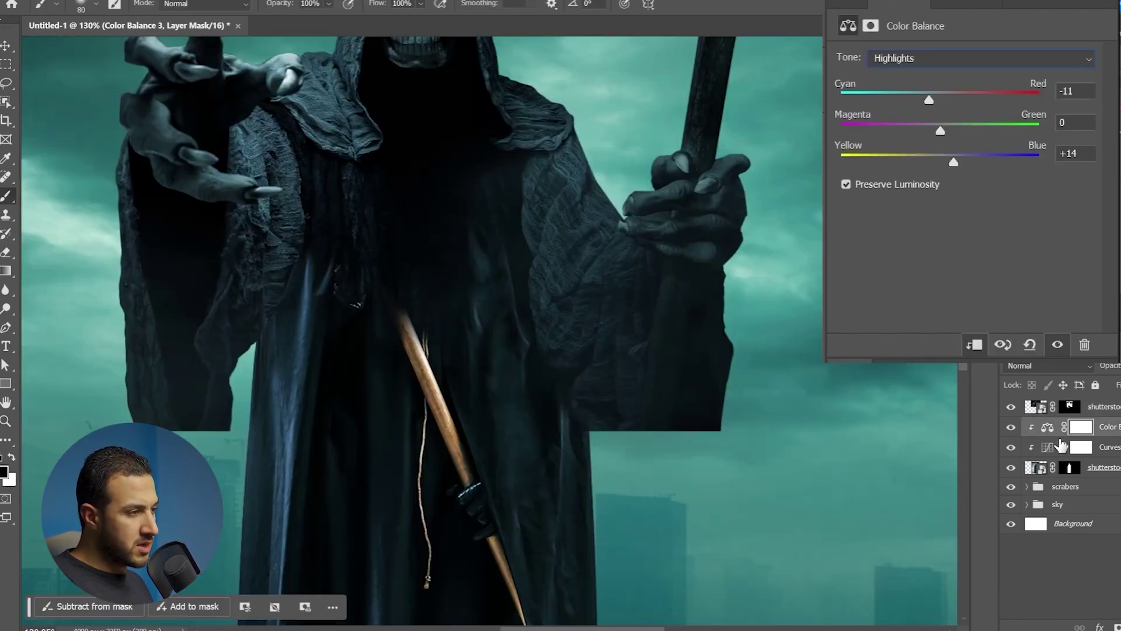
- Darken the robe's Curves adjustment into a straight line with the white output near one quarter and the black point slightly inward
{"action": "left_click", "coordinate": [1060, 446]}
{"action": "left_click_drag", "start_coordinate": [1078, 100], "coordinate": [1092, 142]}
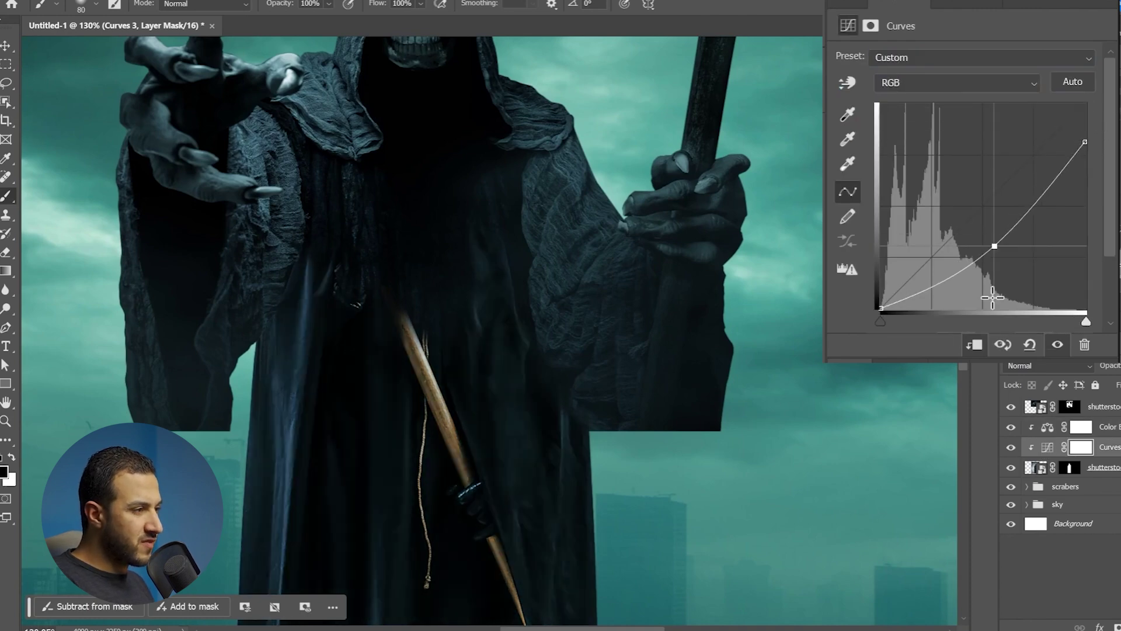
{"action": "left_click_drag", "start_coordinate": [993, 298], "coordinate": [1116, 259]}
{"action": "scroll", "coordinate": [596, 252], "scroll_direction": "down", "scroll_amount": 8}
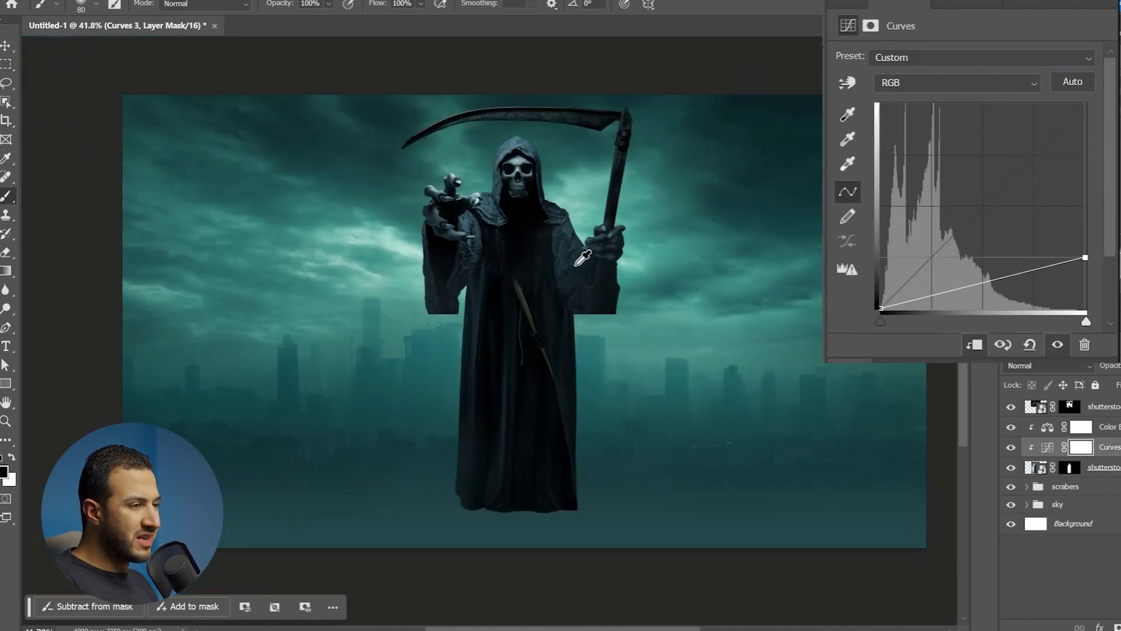
{"action": "scroll", "coordinate": [562, 245], "scroll_direction": "up", "scroll_amount": 7}
{"action": "left_click_drag", "start_coordinate": [881, 308], "coordinate": [896, 310]}
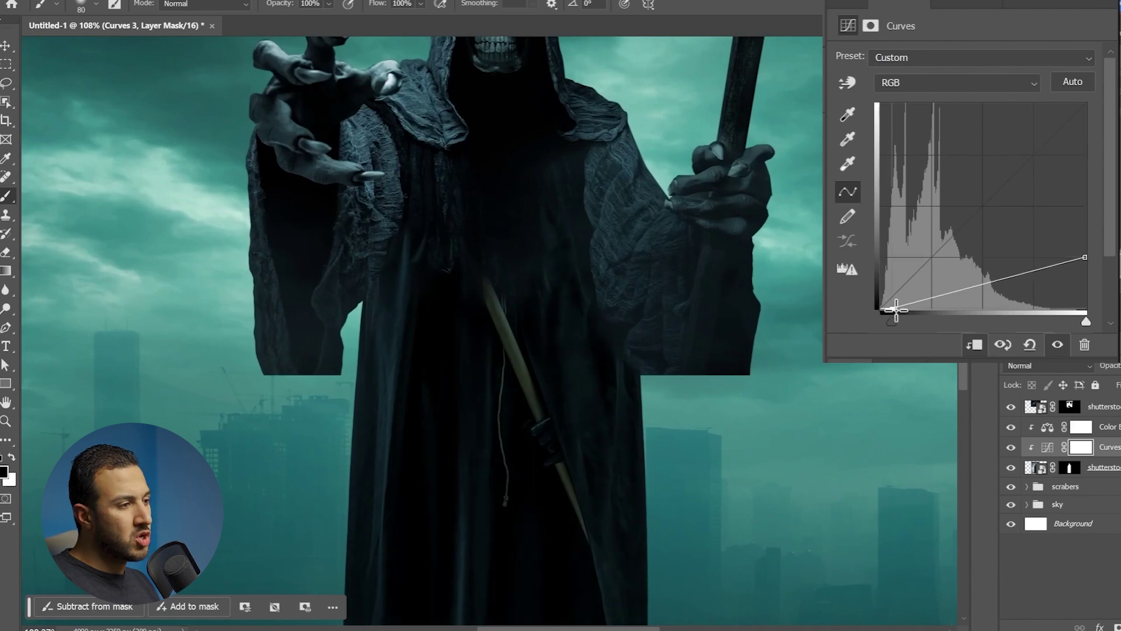
{"action": "scroll", "coordinate": [713, 328], "scroll_direction": "down", "scroll_amount": 5}
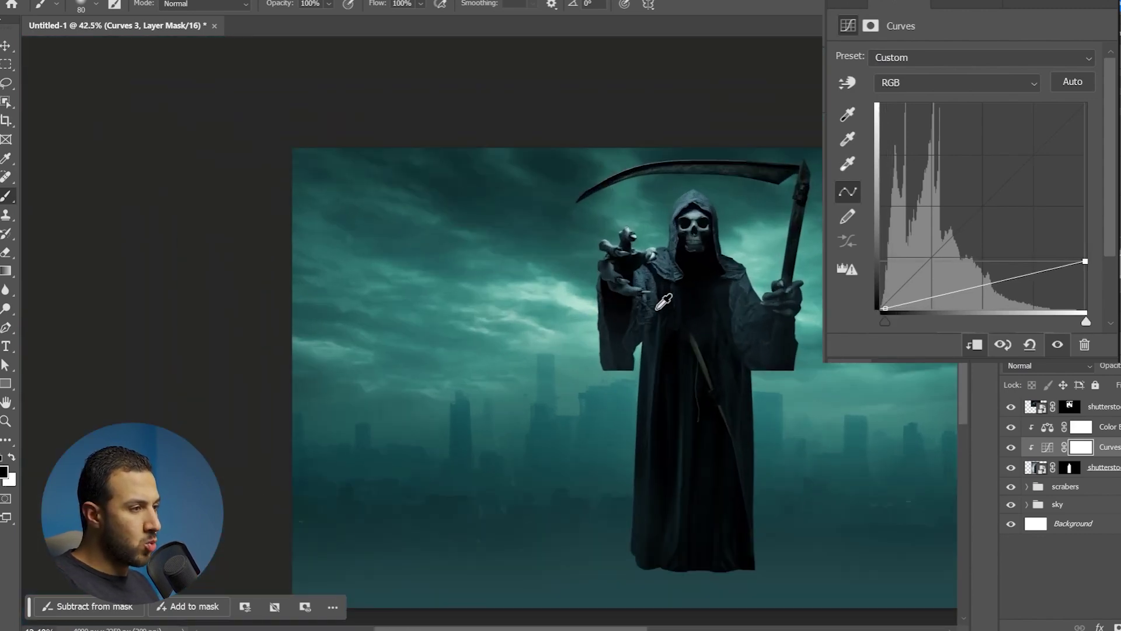
- Paint on the reaper's layer mask to soften the edge between the torso and the robe
{"action": "scroll", "coordinate": [923, 442], "scroll_direction": "up", "scroll_amount": 7}
{"action": "left_click", "coordinate": [1069, 407]}
{"action": "left_click_drag", "start_coordinate": [625, 353], "coordinate": [628, 425]}
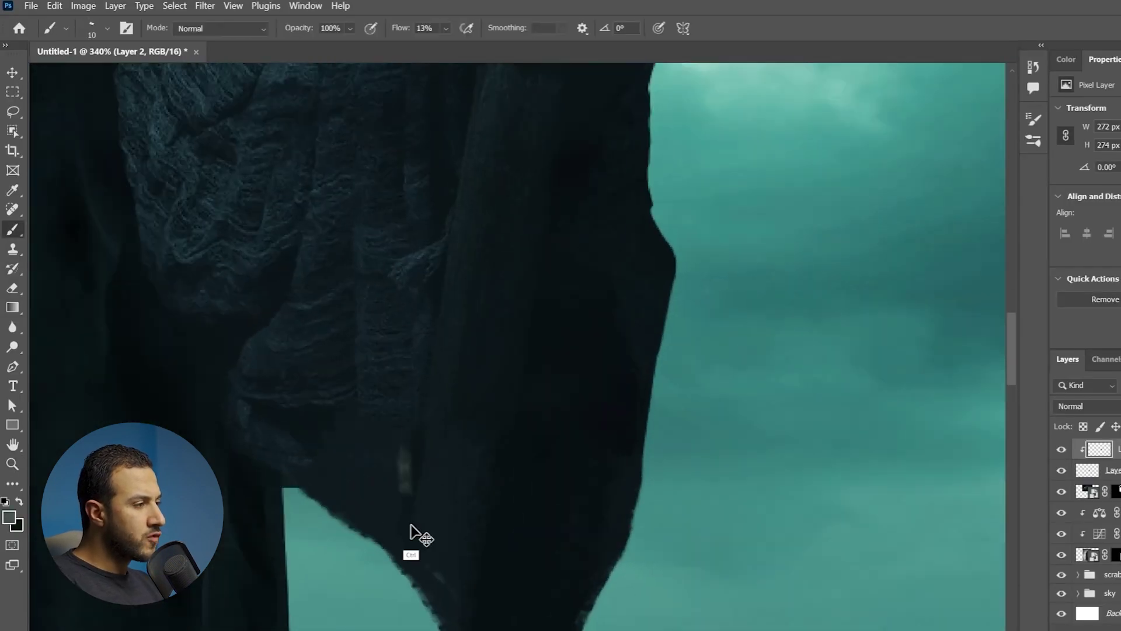
- Undo the pale stroke on the extended sleeve under the scythe hand and swap to the darker paint colour
{"action": "key", "text": "ctrl+z"}
{"action": "key", "text": "x"}
{"action": "scroll", "coordinate": [508, 449], "scroll_direction": "up", "scroll_amount": 2}
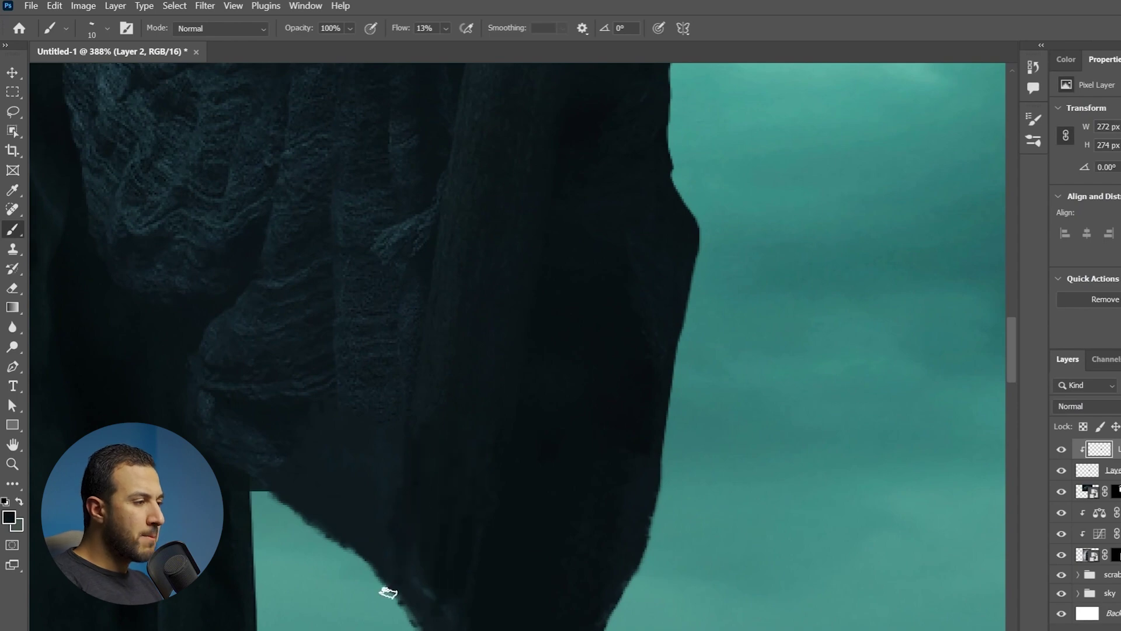
{"action": "left_click_drag", "start_coordinate": [650, 467], "coordinate": [593, 441]}
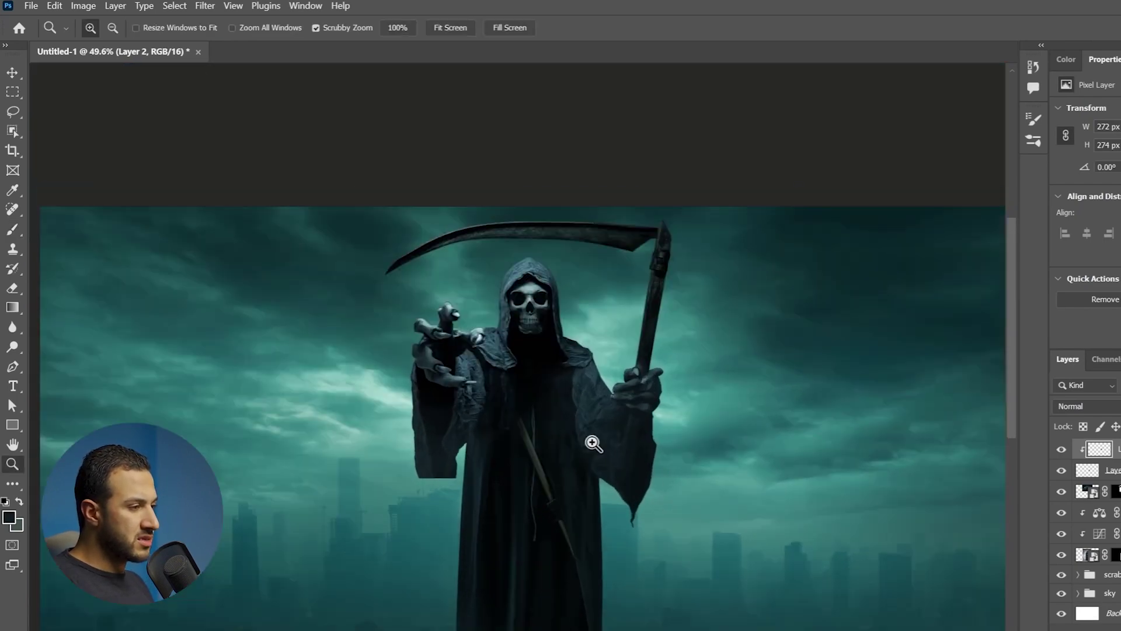
- On a new layer, outline a pointed hanging tip below the reaching arm's sleeve with a textured 25 px brush in the sleeve's dark colour
{"action": "left_click_drag", "start_coordinate": [455, 479], "coordinate": [527, 507]}
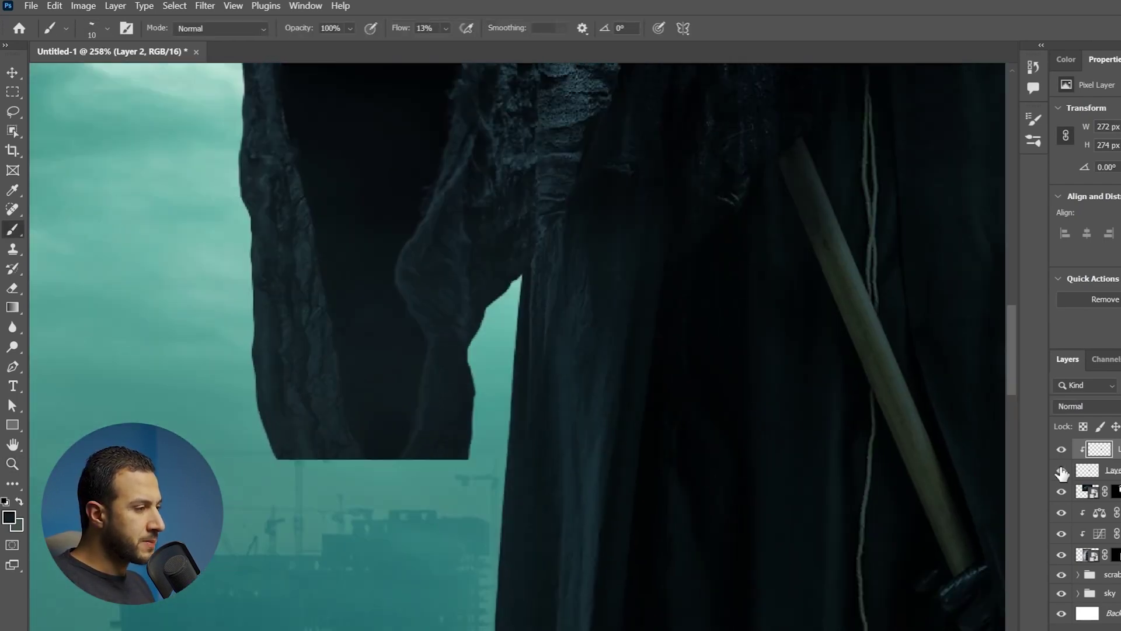
{"action": "key", "text": "ctrl+shift+alt+n"}
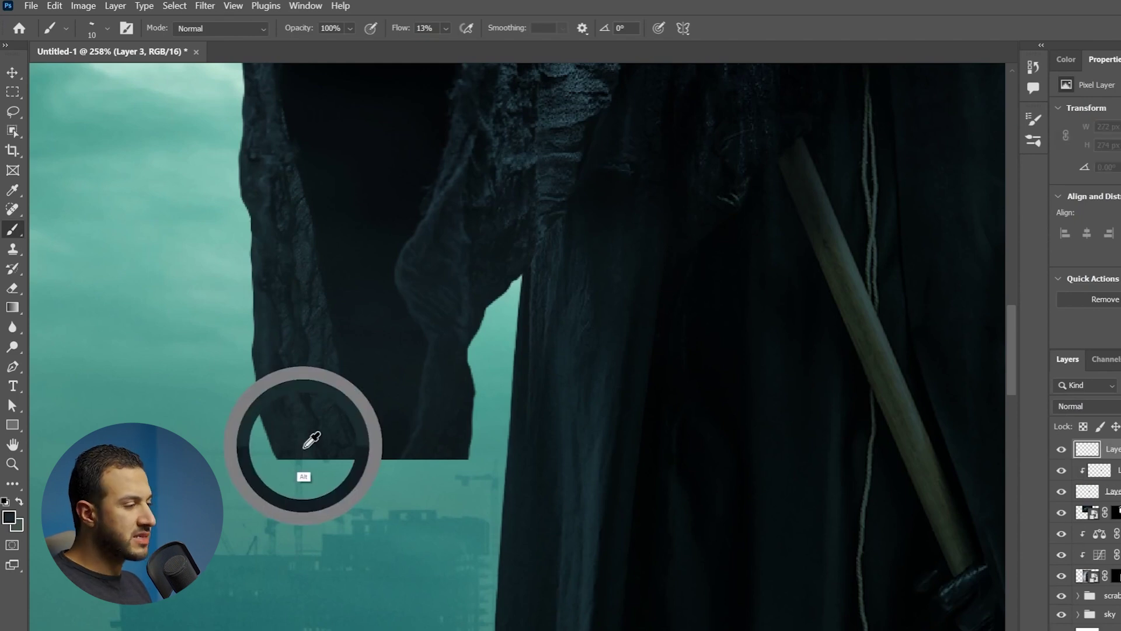
{"action": "left_click_drag", "start_coordinate": [283, 455], "coordinate": [339, 531]}
{"action": "left_click_drag", "start_coordinate": [446, 28], "coordinate": [517, 48]}
{"action": "left_click_drag", "start_coordinate": [286, 462], "coordinate": [365, 558]}
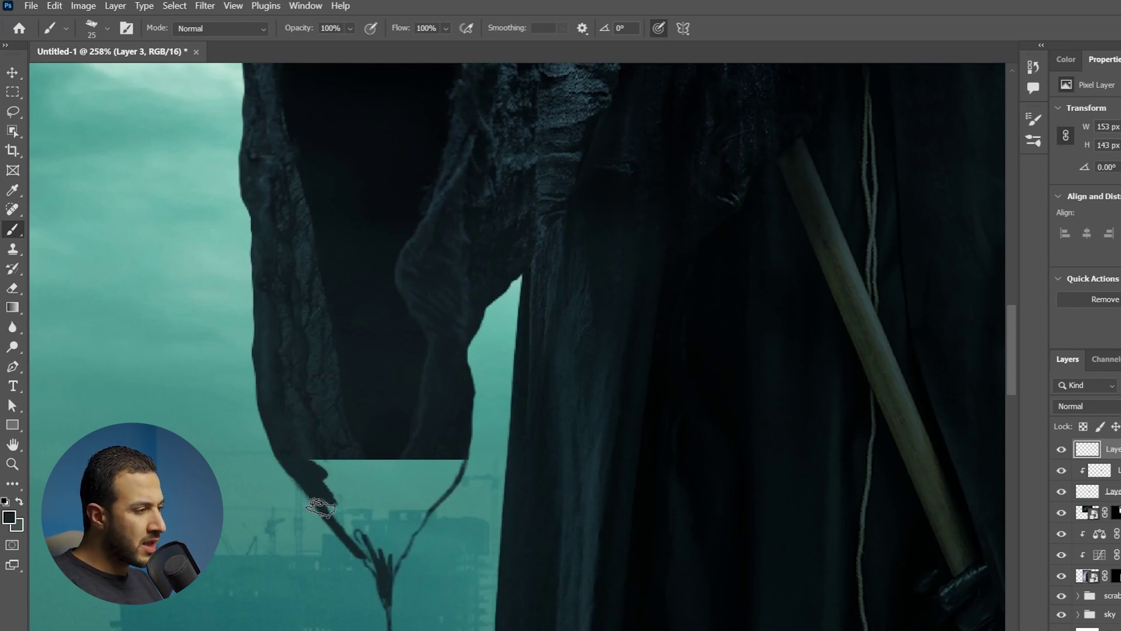
- Fill the outlined sleeve tip with solid dark paint up to the cut edge and lengthen its thin end
{"action": "mouse_move", "coordinate": [392, 567]}
{"action": "left_mouse_down"}
{"action": "mouse_move", "coordinate": [413, 548]}
{"action": "mouse_move", "coordinate": [384, 544]}
{"action": "left_mouse_up"}
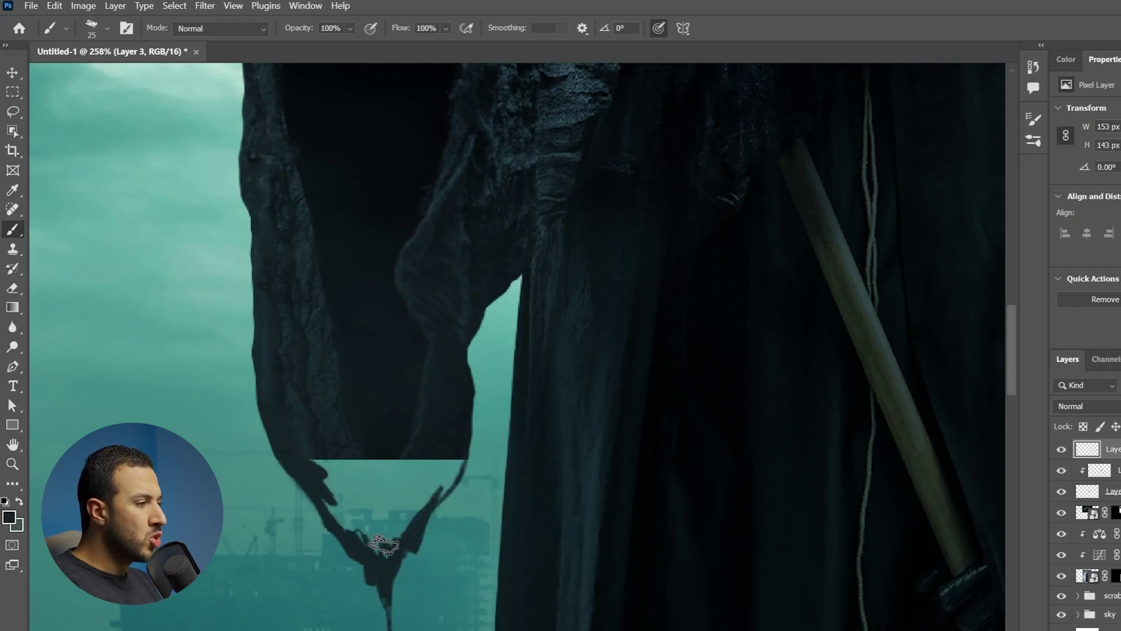
{"action": "mouse_move", "coordinate": [343, 514]}
{"action": "left_mouse_down"}
{"action": "mouse_move", "coordinate": [388, 467]}
{"action": "mouse_move", "coordinate": [452, 465]}
{"action": "left_mouse_up"}
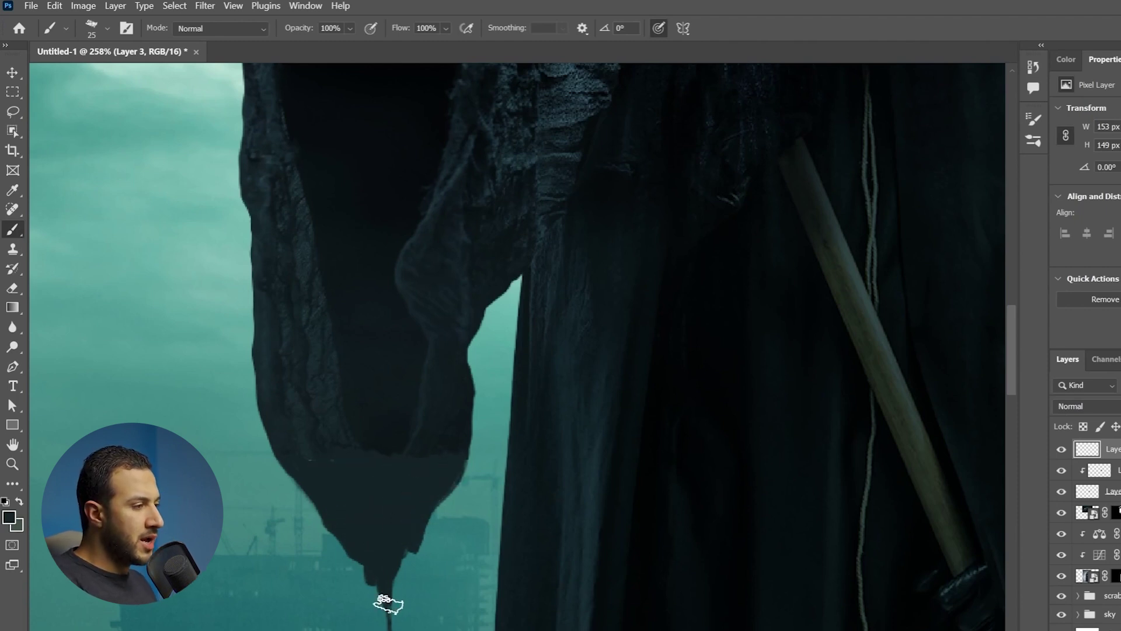
{"action": "left_click_drag", "start_coordinate": [388, 604], "coordinate": [393, 623]}
- Clip a new layer to the sleeve tip and shade the dark sleeve opening down into a V at 9% flow
{"action": "key", "text": "ctrl+space"}
{"action": "left_click_drag", "start_coordinate": [379, 430], "coordinate": [403, 431]}
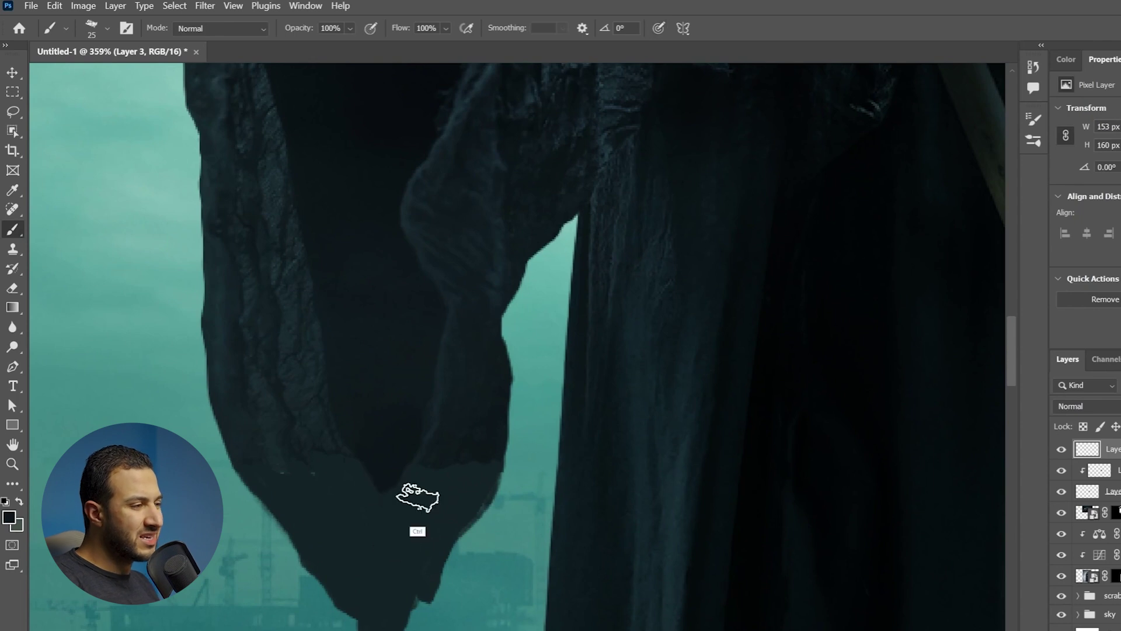
{"action": "key", "text": "ctrl+alt+shift+n"}
{"action": "key", "text": "ctrl+alt+g"}
{"action": "left_click_drag", "start_coordinate": [294, 413], "coordinate": [327, 415]}
{"action": "left_click", "coordinate": [446, 28]}
{"action": "left_click", "coordinate": [406, 46]}
{"action": "left_click_drag", "start_coordinate": [405, 610], "coordinate": [444, 281]}
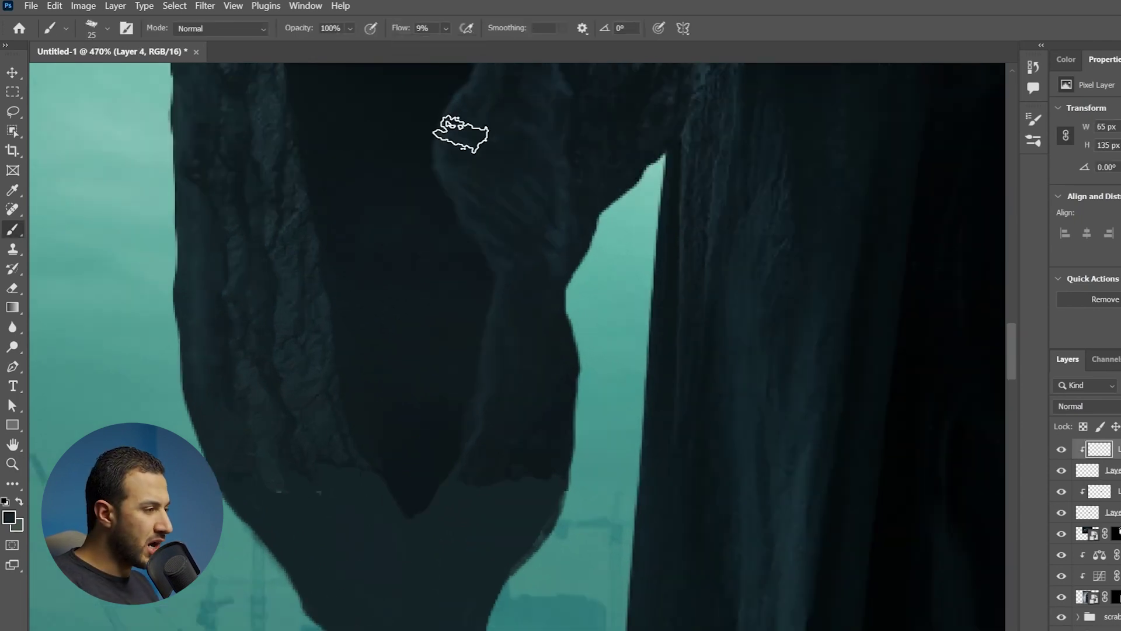
- Raise the brush flow to 80% and paint the sleeve's folds across the seam into the new tip
{"action": "left_click", "coordinate": [446, 29]}
{"action": "left_click", "coordinate": [461, 46]}
{"action": "mouse_move", "coordinate": [337, 502]}
{"action": "left_mouse_down"}
{"action": "mouse_move", "coordinate": [354, 559]}
{"action": "mouse_move", "coordinate": [395, 613]}
{"action": "mouse_move", "coordinate": [379, 511]}
{"action": "mouse_move", "coordinate": [403, 418]}
{"action": "left_mouse_up"}
{"action": "left_click", "coordinate": [446, 28]}
{"action": "left_click", "coordinate": [496, 46]}
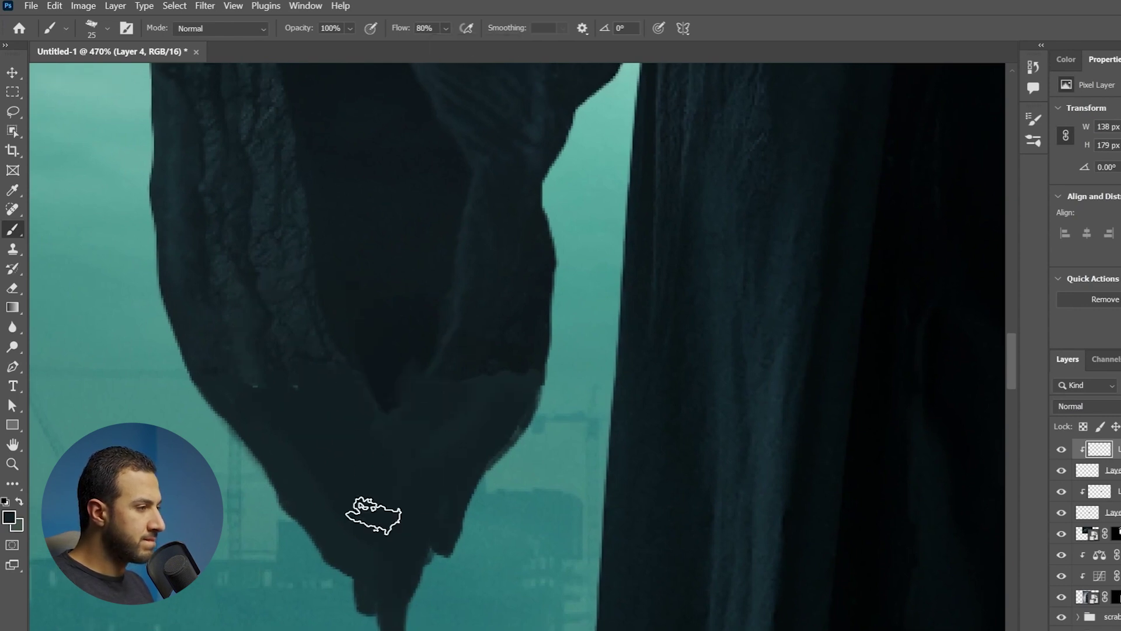
{"action": "left_click_drag", "start_coordinate": [373, 516], "coordinate": [314, 348]}
- Paint finer light folds and dark creases down the sleeve tip with a smaller brush to match the original cloth
{"action": "left_click_drag", "start_coordinate": [447, 29], "coordinate": [475, 52]}
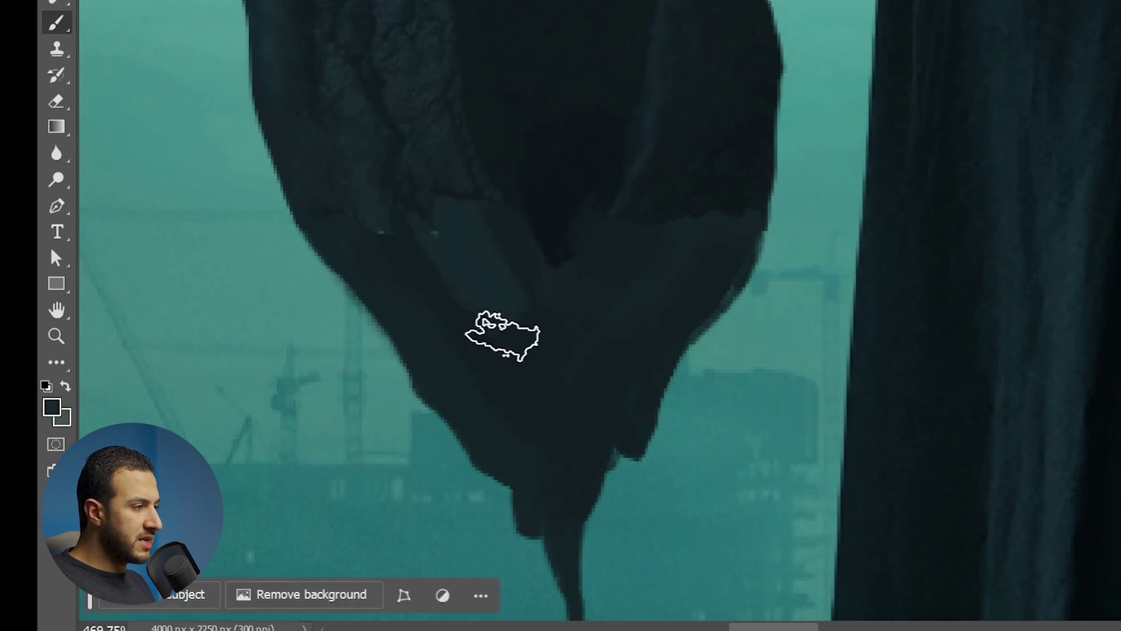
{"action": "left_click_drag", "start_coordinate": [597, 251], "coordinate": [611, 244]}
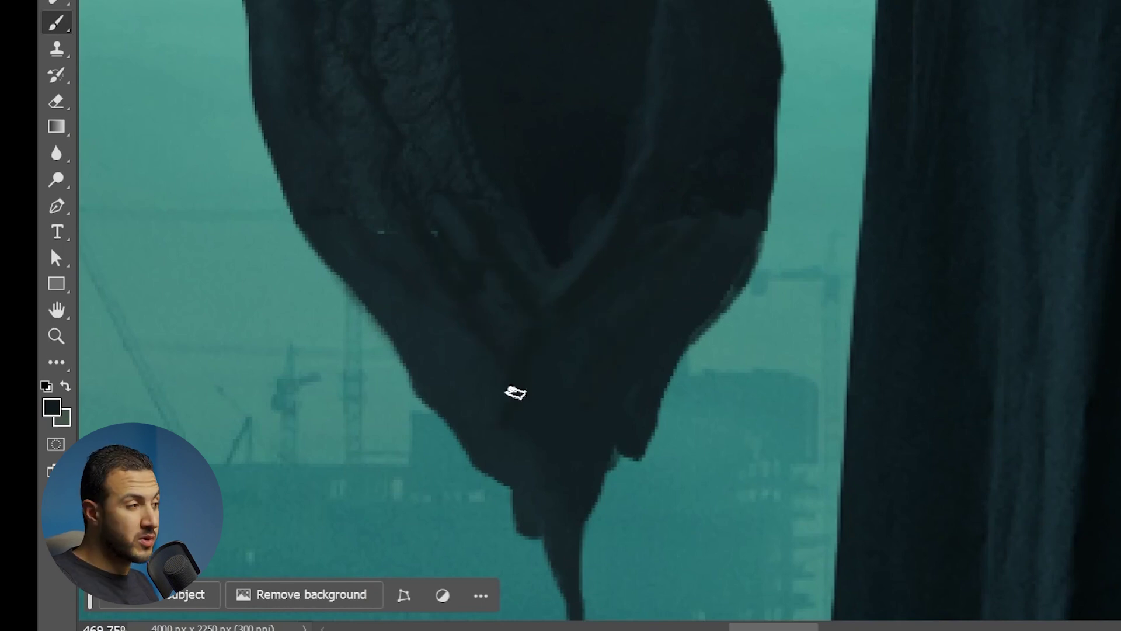
{"action": "left_click_drag", "start_coordinate": [566, 406], "coordinate": [527, 352]}
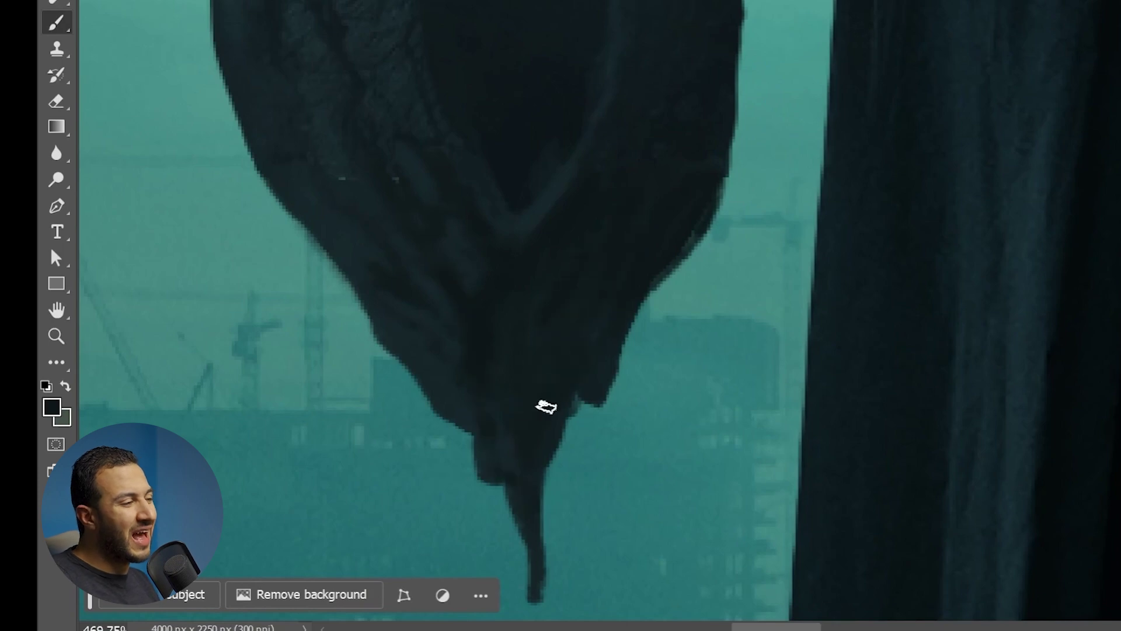
- Clip the black-lifting Curves adjustment to the reaper and add a Color Balance with midtones shifted to -28 on Cyan-Red
{"action": "key", "text": "ctrl+0"}
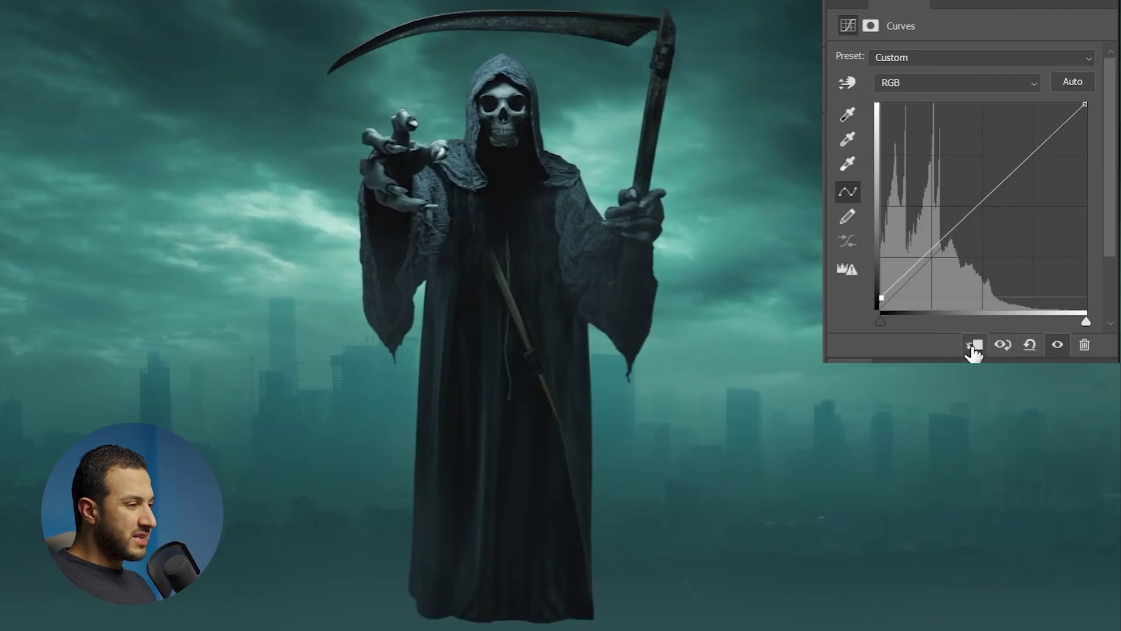
{"action": "left_click", "coordinate": [974, 347]}
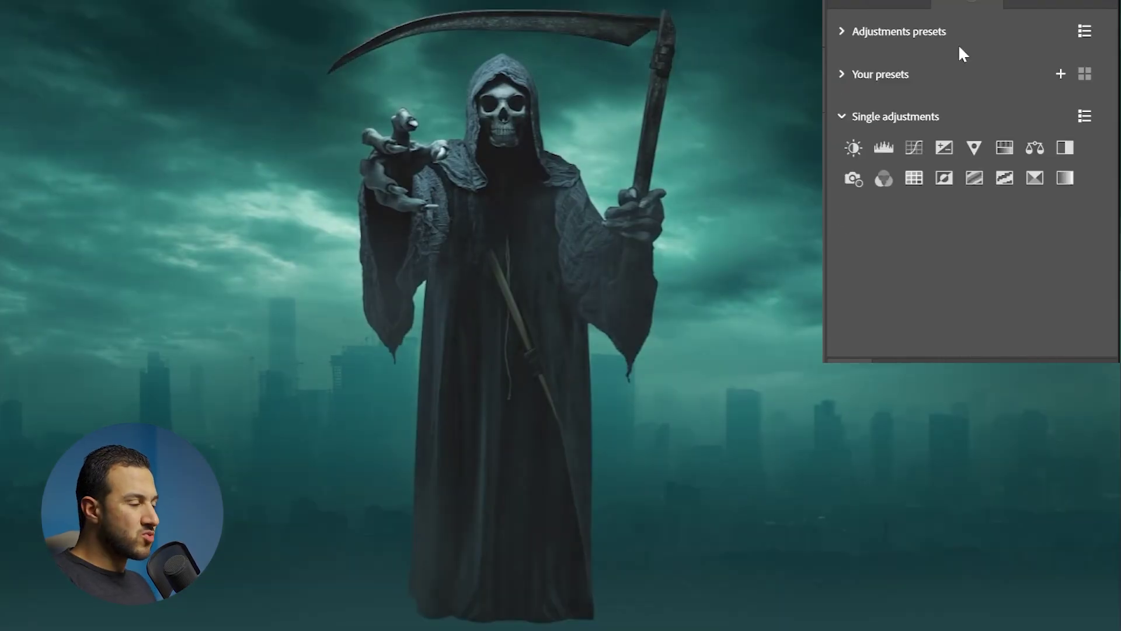
{"action": "left_click", "coordinate": [1033, 218]}
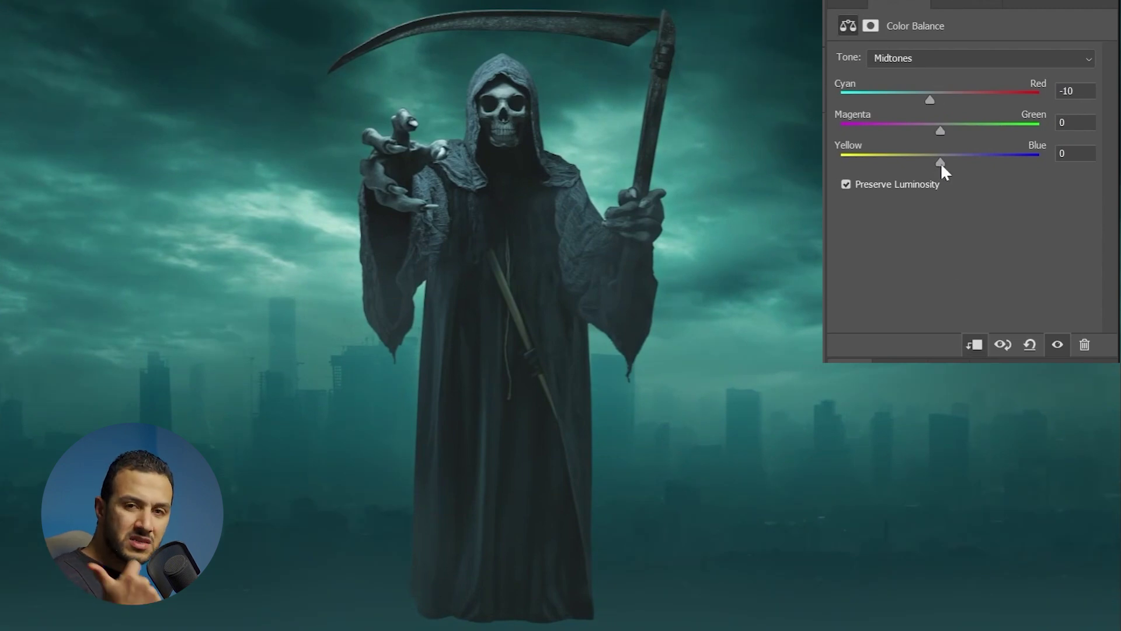
{"action": "left_click_drag", "start_coordinate": [917, 98], "coordinate": [913, 99]}
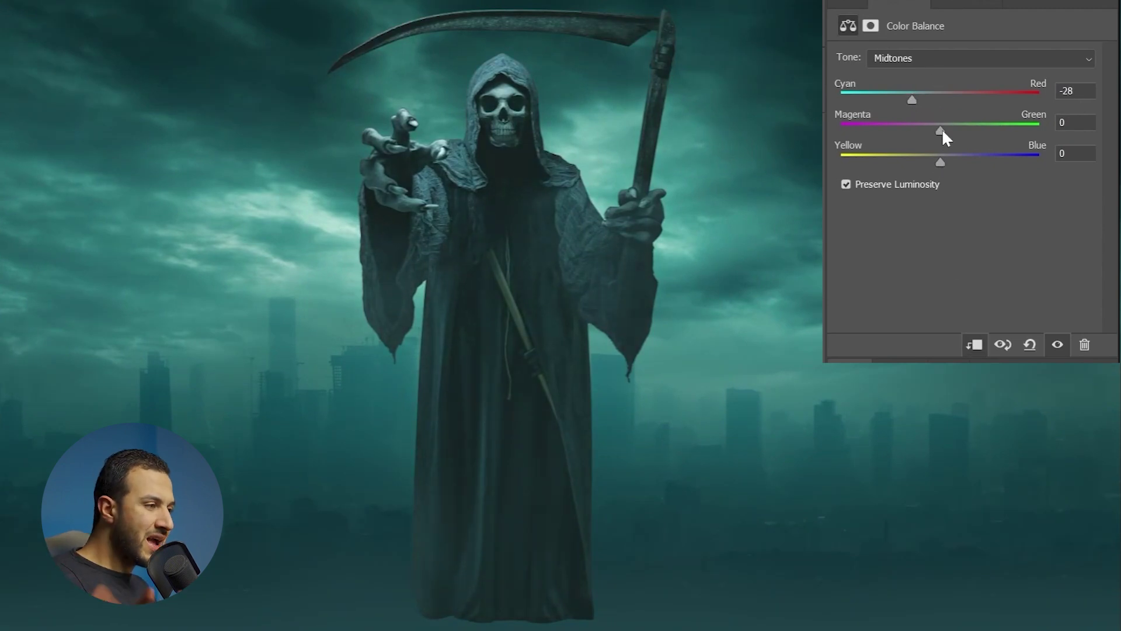
- Shift the reaper's Color Balance shadows to -17 on Cyan-Red and +4 on Yellow-Blue
{"action": "key", "text": "alt+1"}
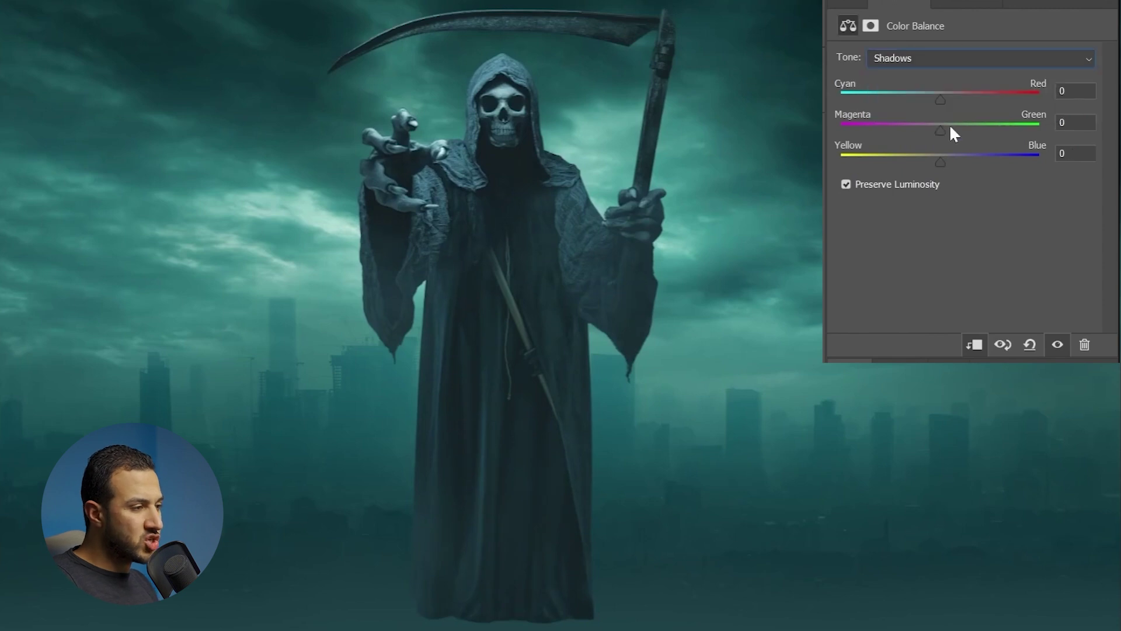
{"action": "left_click_drag", "start_coordinate": [940, 160], "coordinate": [944, 159]}
{"action": "left_click_drag", "start_coordinate": [940, 99], "coordinate": [926, 100]}
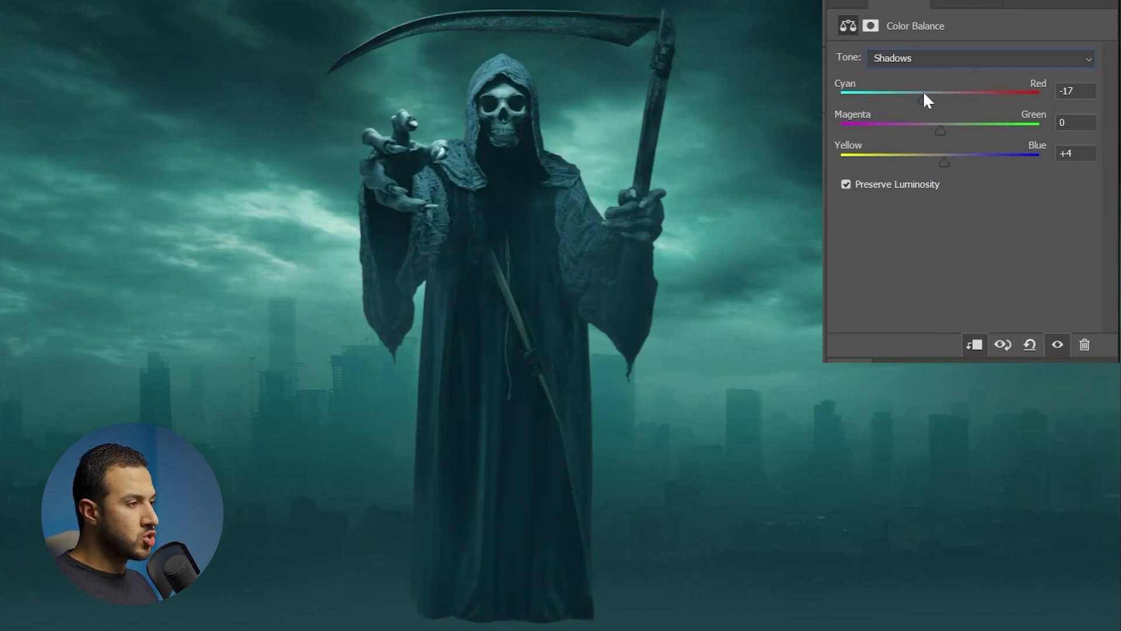
- Set the Color Balance highlights to +10 red, +11 green and +4 blue, and compare the reaper with the adjustment off
{"action": "left_click", "coordinate": [934, 58]}
{"action": "left_click", "coordinate": [934, 107]}
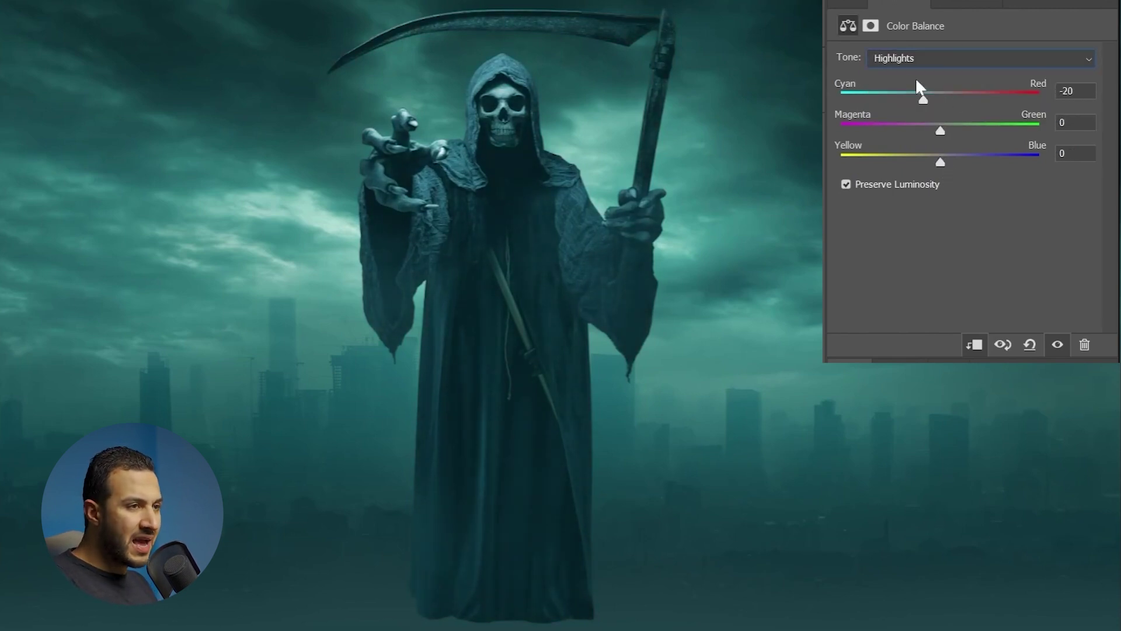
{"action": "left_click_drag", "start_coordinate": [941, 129], "coordinate": [936, 162]}
{"action": "left_click", "coordinate": [1058, 345]}
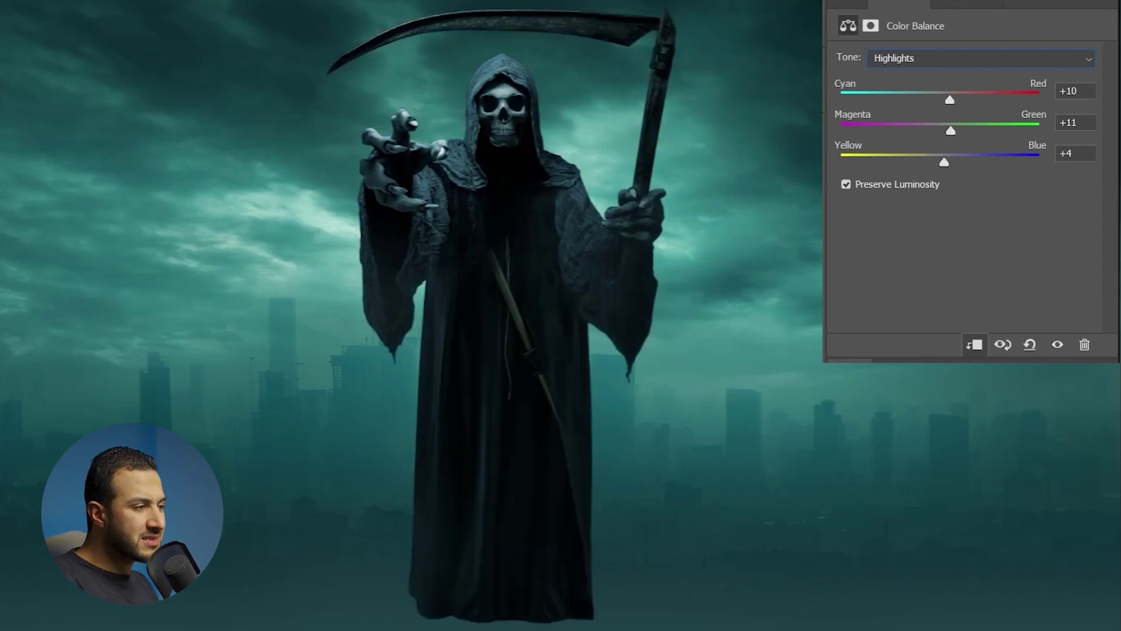
{"action": "left_click", "coordinate": [1057, 344]}
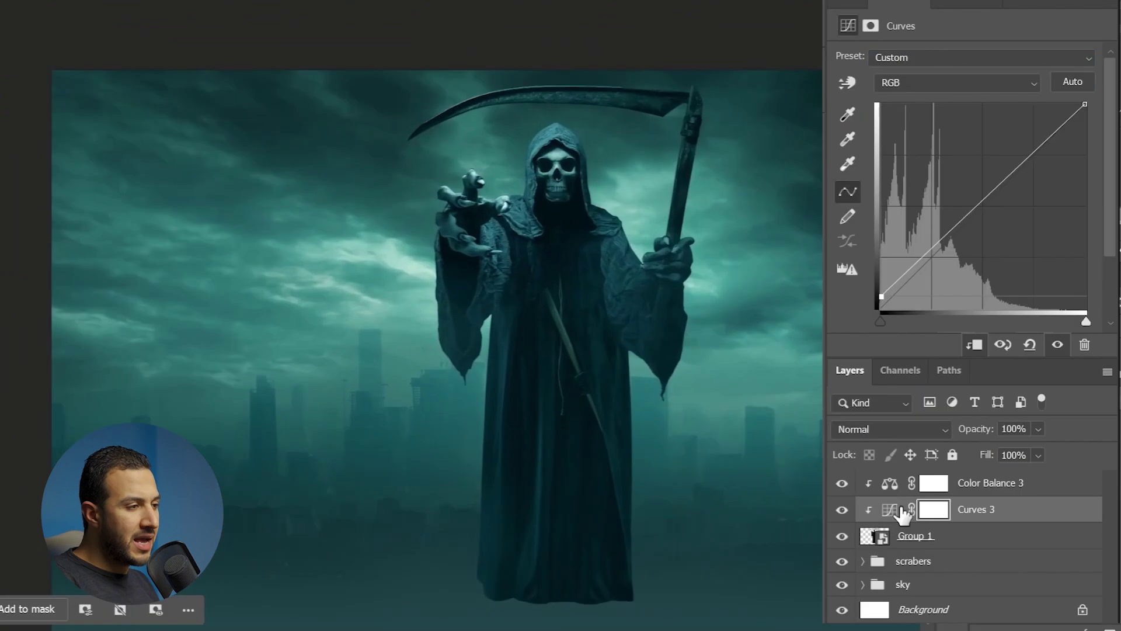
- Clip a solid color fill in the sampled fog teal 1f4148 to the reaper and invert its mask to black
{"action": "left_click", "coordinate": [903, 483]}
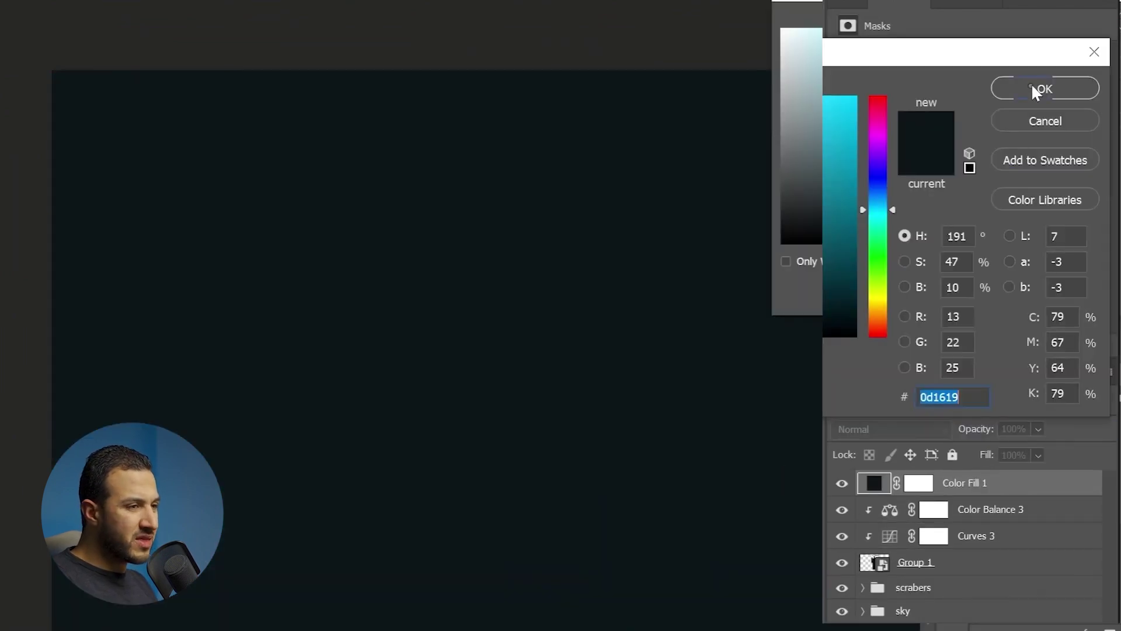
{"action": "left_click", "coordinate": [1032, 89]}
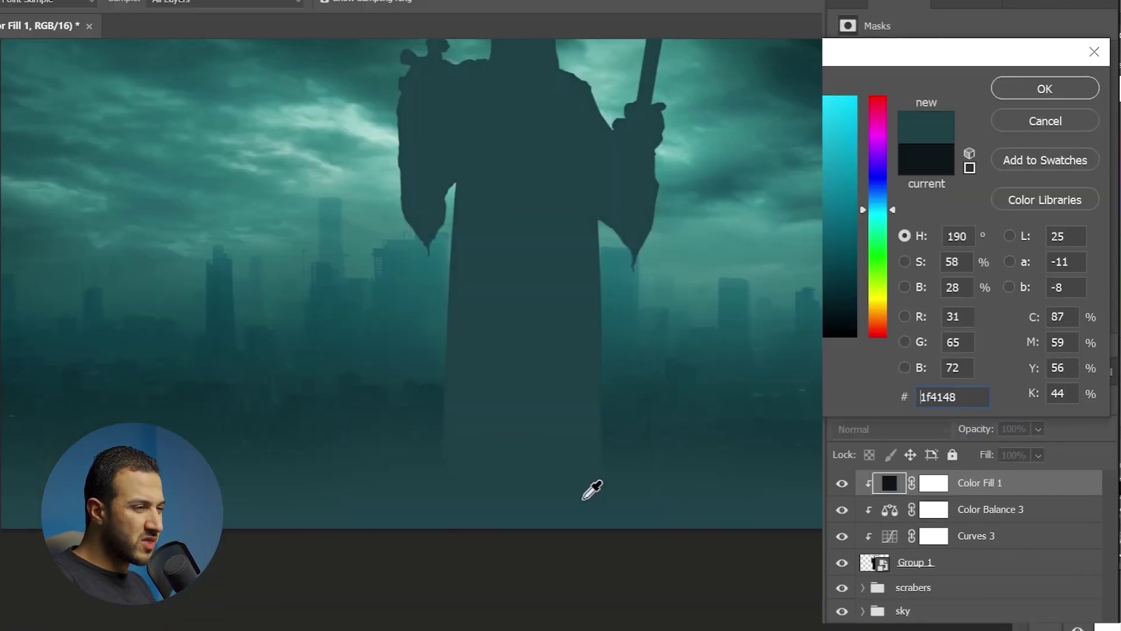
{"action": "left_click", "coordinate": [1035, 91]}
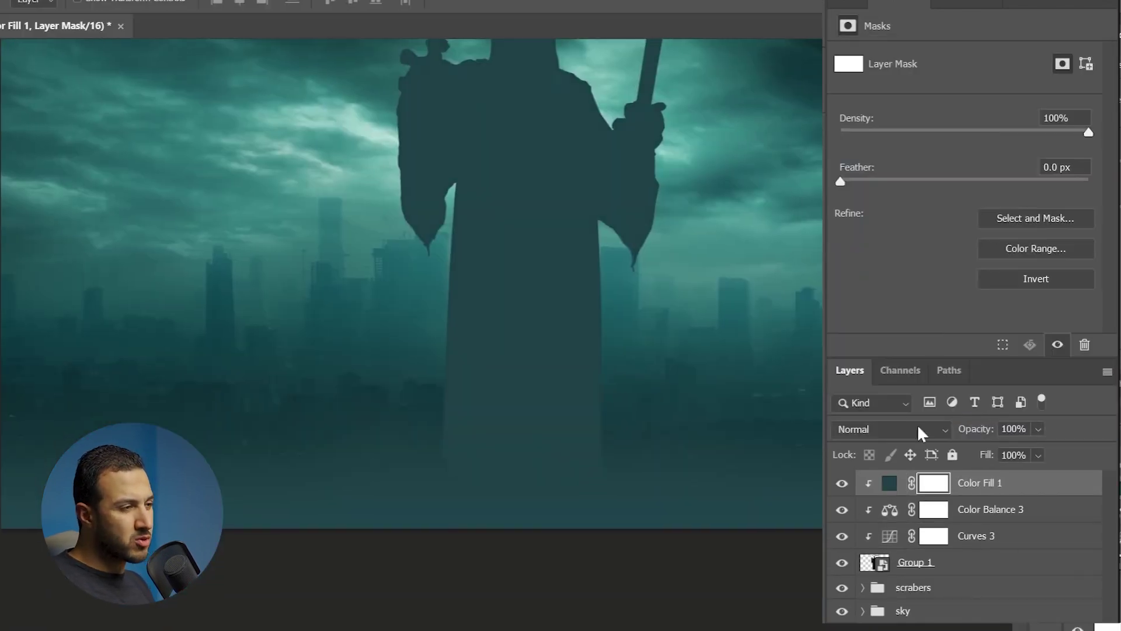
{"action": "key", "text": "ctrl+i"}
- Paint with a large soft brush over the lower robe on the masks to fade it into the fog
{"action": "key", "text": "b"}
{"action": "right_click", "coordinate": [654, 455]}
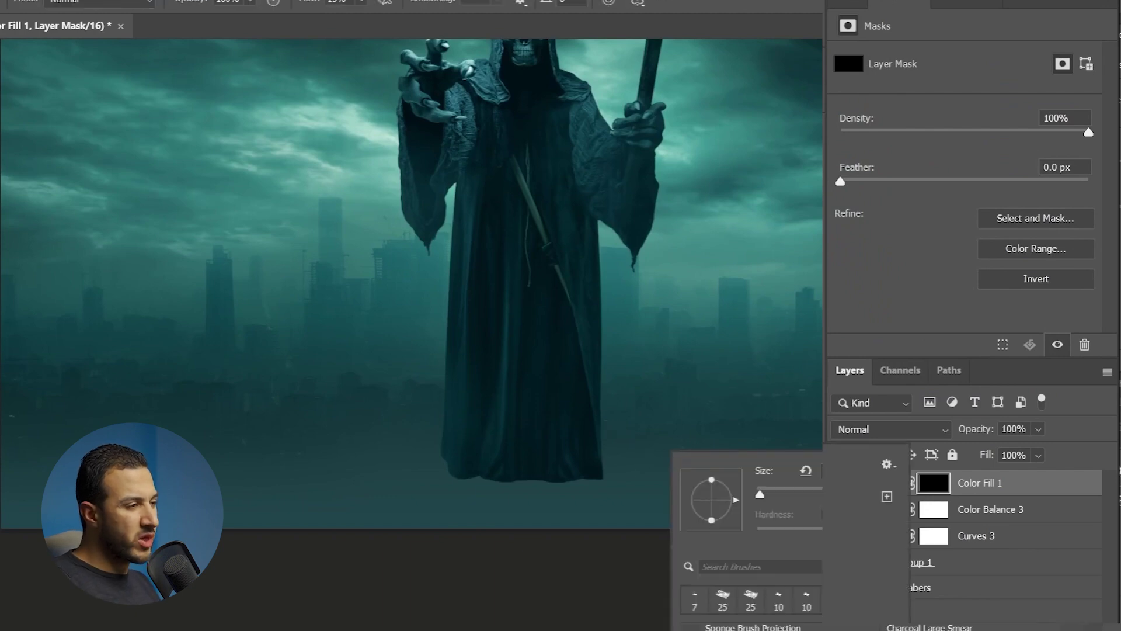
{"action": "key", "text": "Return"}
{"action": "key", "text": "bracketright"}
{"action": "key", "text": "bracketright"}
{"action": "key", "text": "bracketright"}
{"action": "key", "text": "bracketright"}
{"action": "key", "text": "bracketright"}
{"action": "key", "text": "bracketright"}
{"action": "key", "text": "bracketright"}
{"action": "key", "text": "bracketright"}
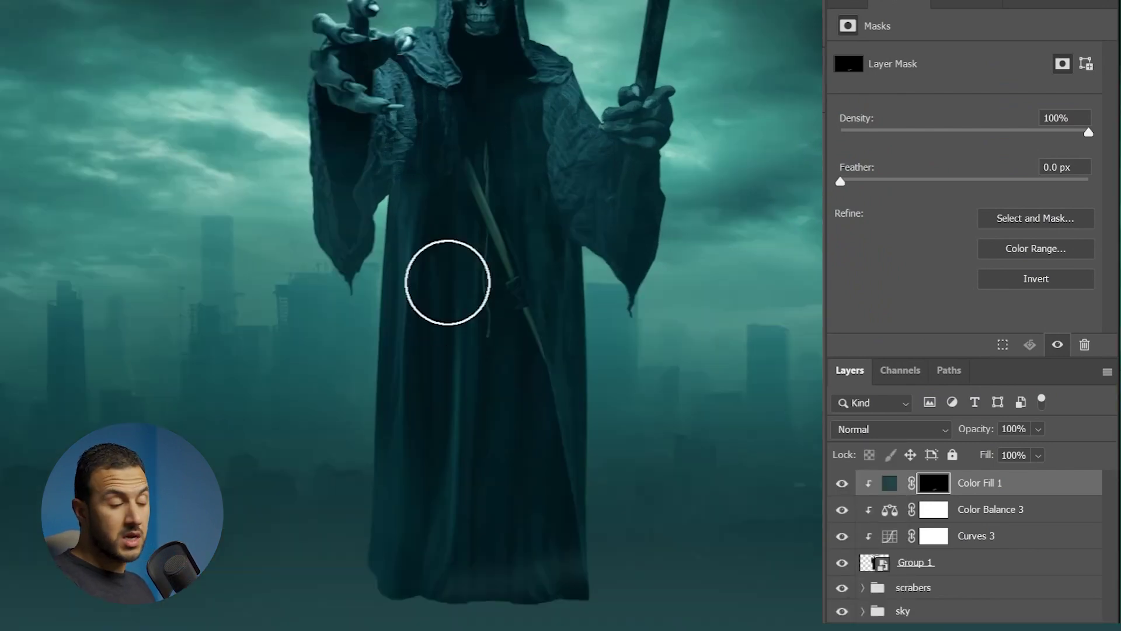
{"action": "left_click_drag", "start_coordinate": [620, 416], "coordinate": [590, 483]}
{"action": "mouse_move", "coordinate": [570, 606]}
{"action": "left_mouse_down"}
{"action": "mouse_move", "coordinate": [529, 630]}
{"action": "mouse_move", "coordinate": [510, 288]}
{"action": "left_mouse_up"}
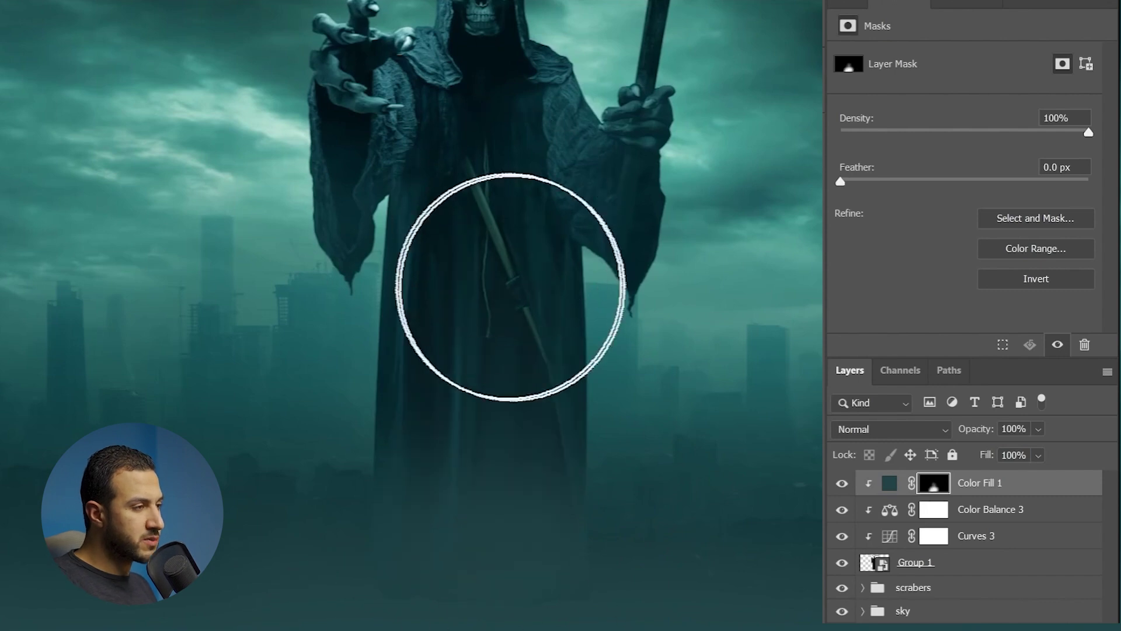
{"action": "mouse_move", "coordinate": [552, 375]}
{"action": "left_mouse_down"}
{"action": "mouse_move", "coordinate": [430, 530]}
{"action": "mouse_move", "coordinate": [412, 531]}
{"action": "left_mouse_up"}
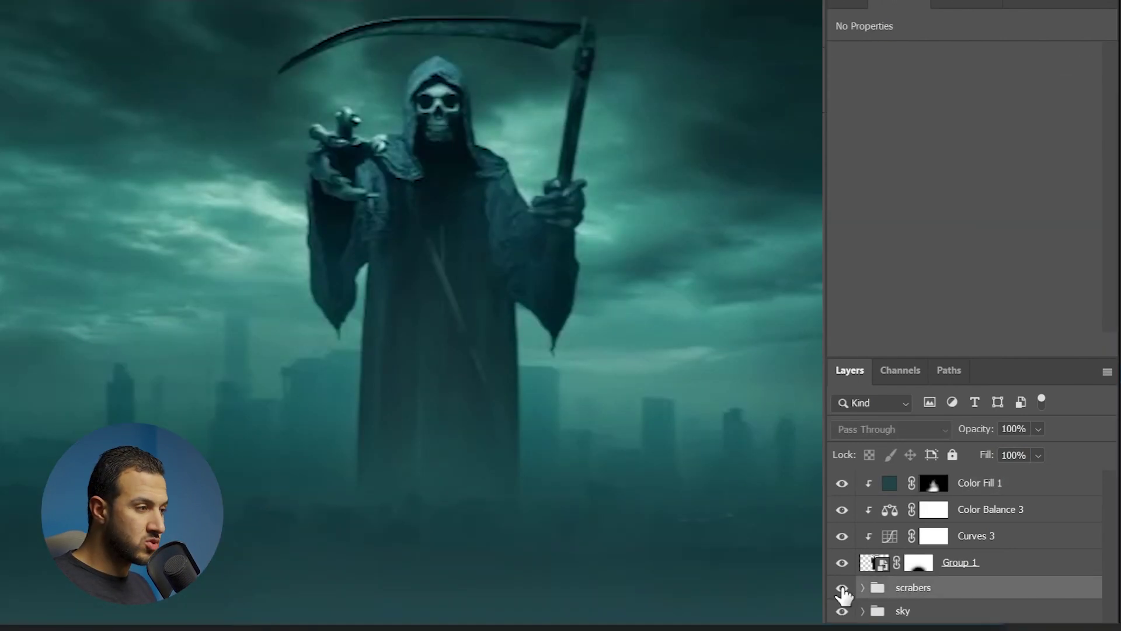
- Compare the composite with and without the scrabers group, and hide the glow layer inside it
{"action": "left_click", "coordinate": [842, 587]}
{"action": "left_click", "coordinate": [843, 587]}
{"action": "left_click", "coordinate": [842, 587]}
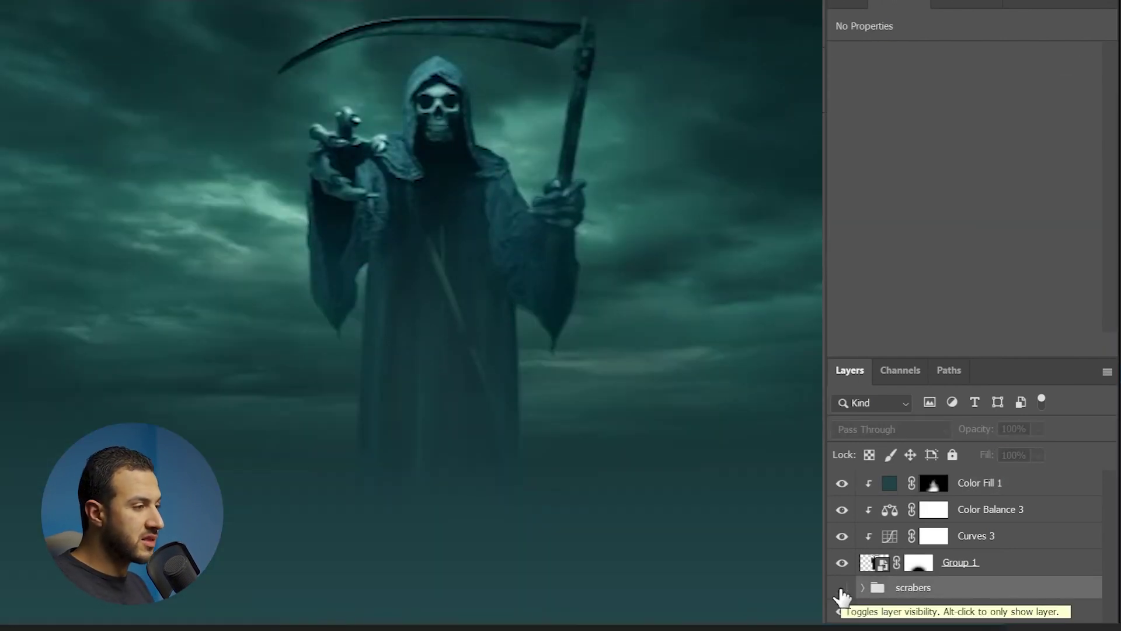
{"action": "left_click", "coordinate": [842, 588]}
{"action": "left_click", "coordinate": [862, 587]}
{"action": "left_click", "coordinate": [843, 612]}
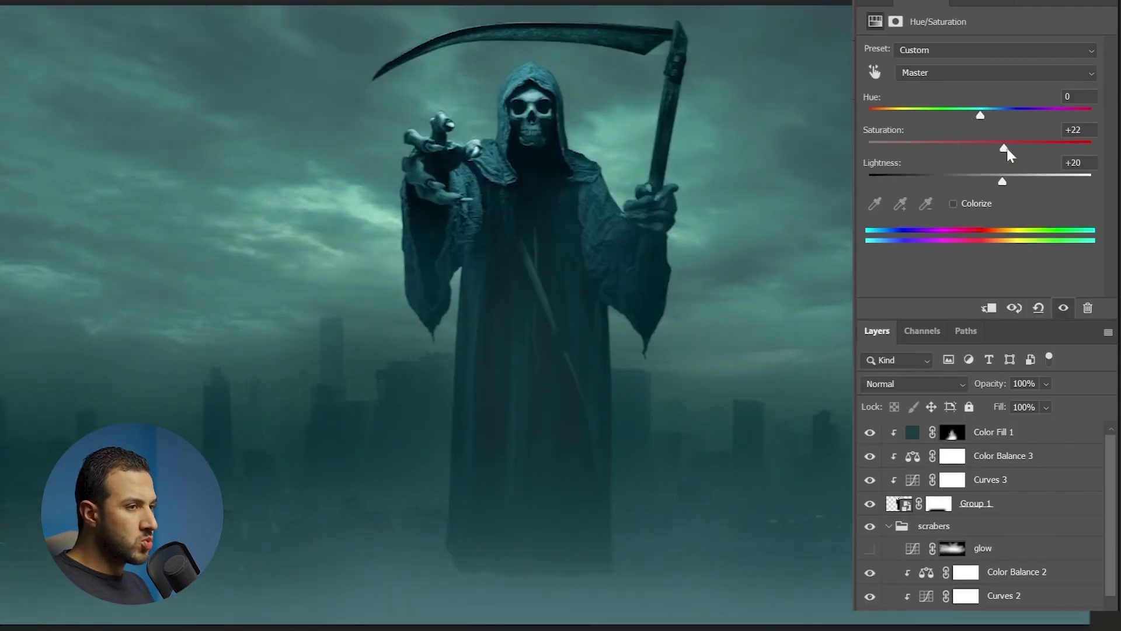
- Colorize the sky through its Hue/Saturation adjustment and tune hue, saturation and lightness to a bright teal
{"action": "left_click", "coordinate": [958, 202]}
{"action": "left_click_drag", "start_coordinate": [973, 110], "coordinate": [972, 111]}
{"action": "left_click_drag", "start_coordinate": [924, 148], "coordinate": [997, 179]}
{"action": "left_click", "coordinate": [966, 619]}
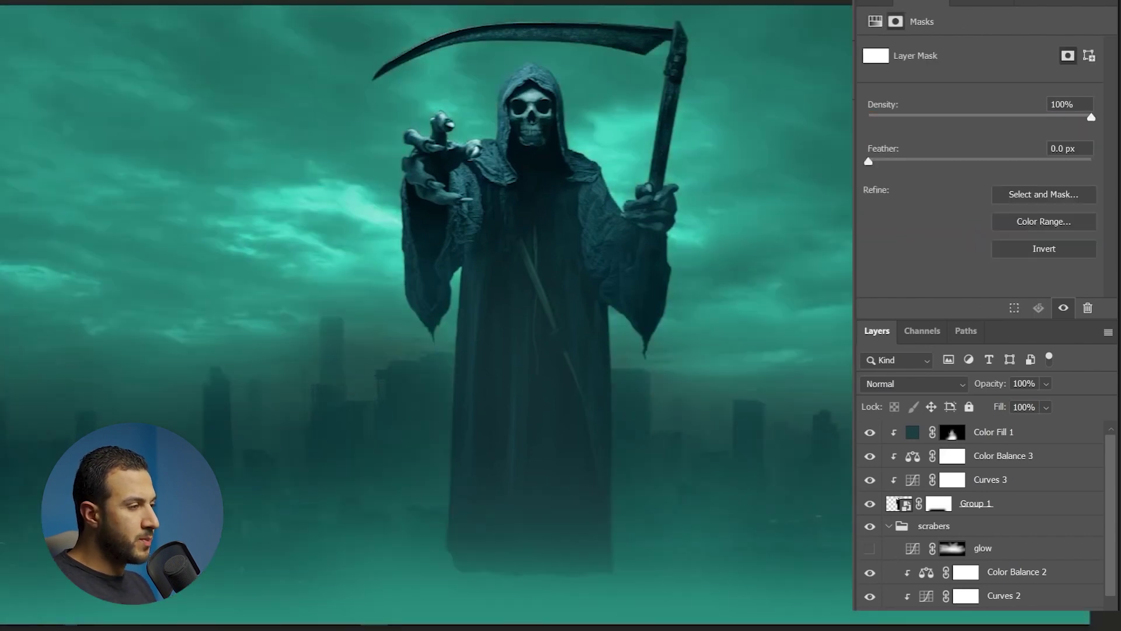
- Set the sky's Hue/Saturation adjustment to Screen blending and invert its mask to black
{"action": "left_click", "coordinate": [912, 385]}
{"action": "left_click", "coordinate": [908, 377]}
{"action": "key", "text": "ctrl+g"}
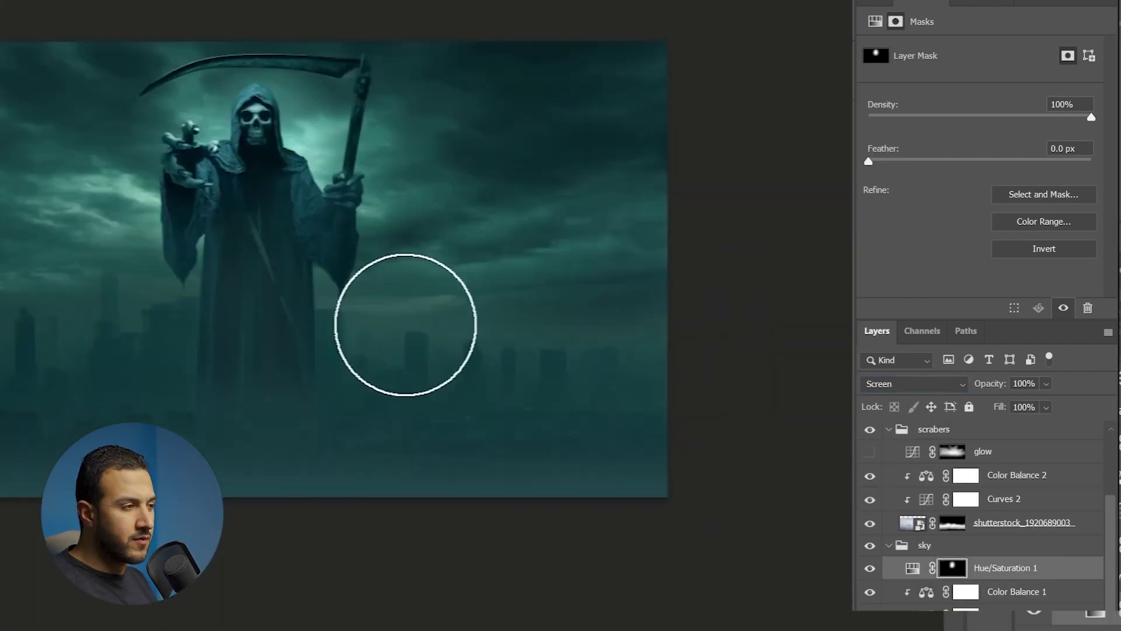
- Replace the last mask stroke with a much larger soft brush glow painted behind the reaper
{"action": "key", "text": "ctrl+z"}
{"action": "key", "text": "bracketright"}
{"action": "key", "text": "bracketright"}
{"action": "key", "text": "bracketright"}
{"action": "key", "text": "bracketright"}
{"action": "key", "text": "bracketright"}
{"action": "key", "text": "bracketright"}
{"action": "key", "text": "bracketright"}
{"action": "left_click", "coordinate": [254, 202]}
{"action": "mouse_move", "coordinate": [451, 315]}
{"action": "left_mouse_down", "text": "ctrl"}
{"action": "mouse_move", "coordinate": [388, 305]}
{"action": "mouse_move", "coordinate": [433, 374]}
{"action": "left_mouse_up", "text": "ctrl"}
{"action": "left_click_drag", "start_coordinate": [433, 399], "coordinate": [411, 408]}
- Raise and split the dark Underlying Layer slider in the glow's Blend If so it skips the dark clouds
{"action": "double_click", "coordinate": [1070, 567]}
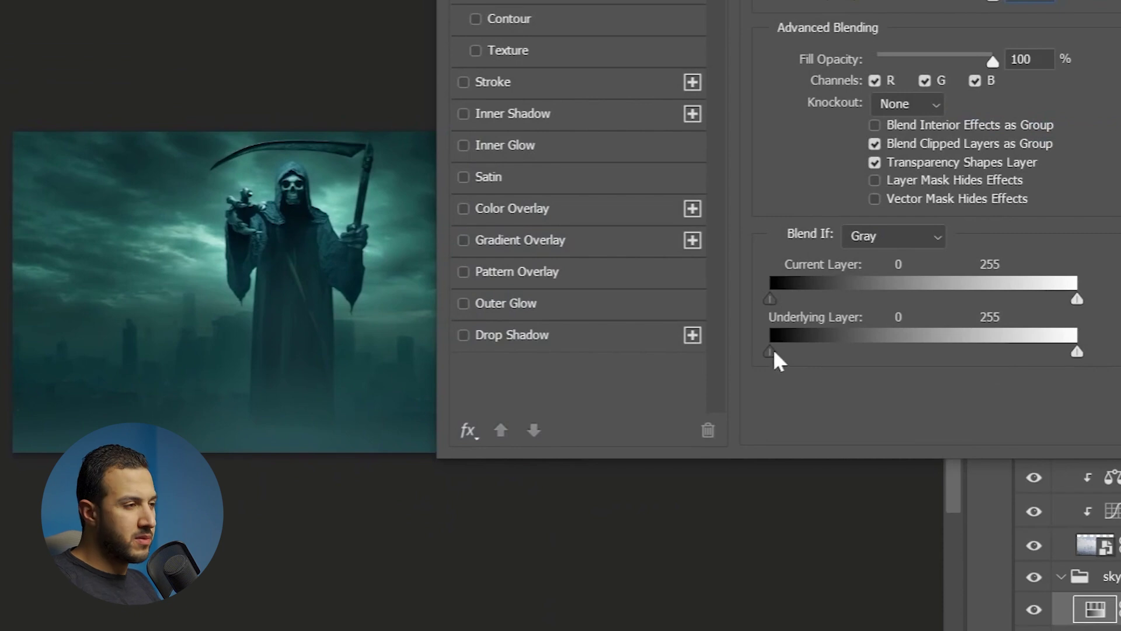
{"action": "left_click_drag", "start_coordinate": [772, 351], "coordinate": [856, 351]}
{"action": "left_click_drag", "start_coordinate": [854, 352], "coordinate": [880, 347], "text": "alt"}
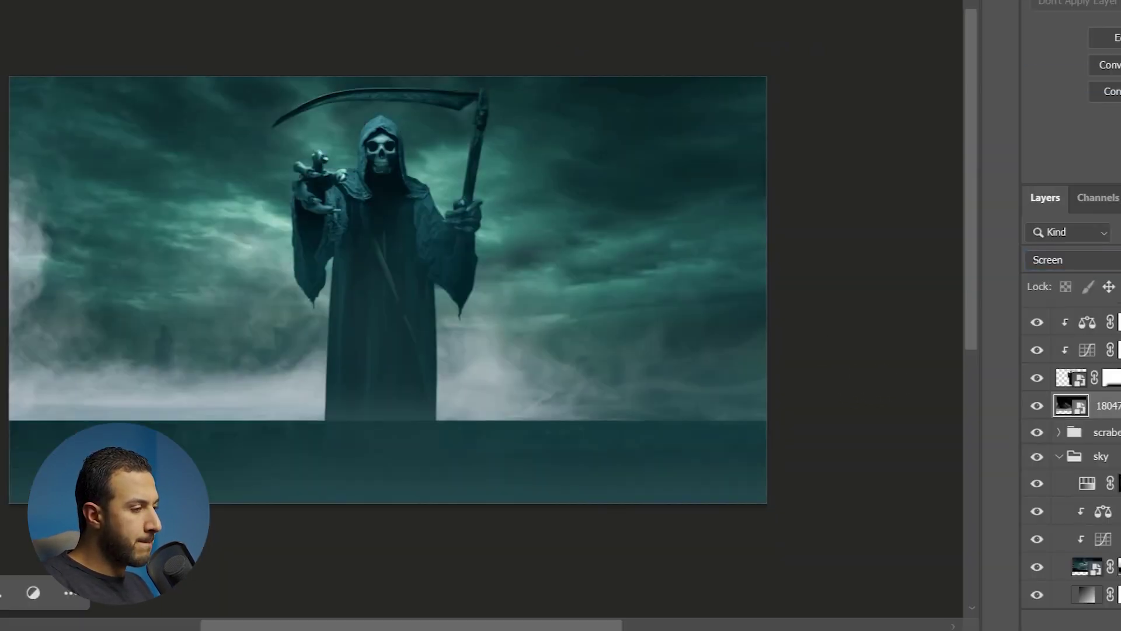
{"action": "key", "text": "ctrl+u"}
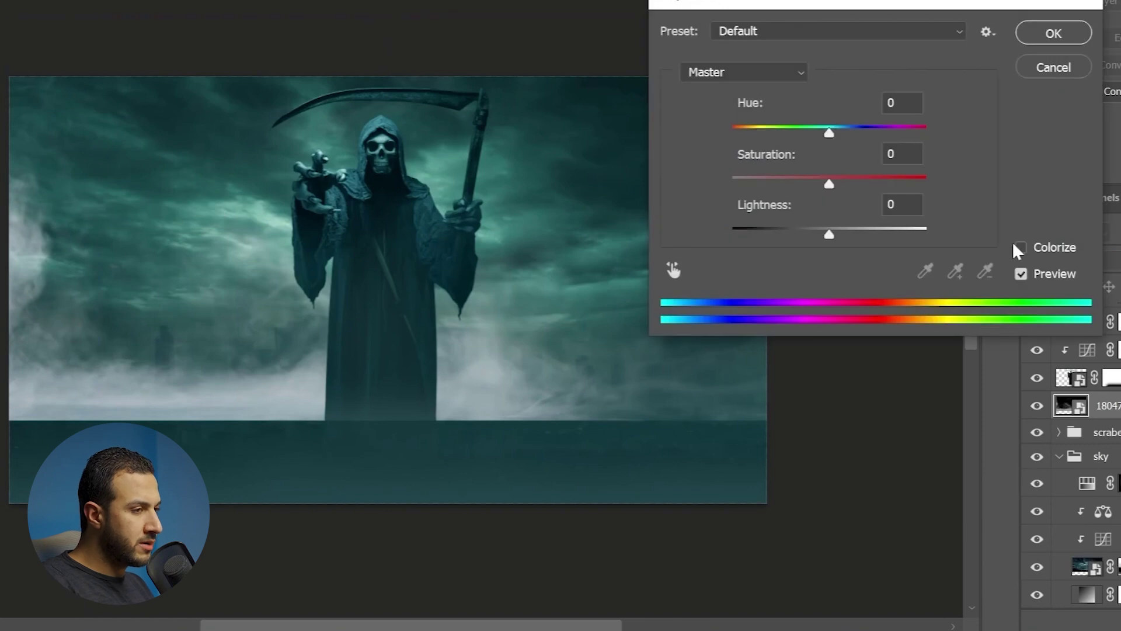
{"action": "left_click", "coordinate": [1018, 247]}
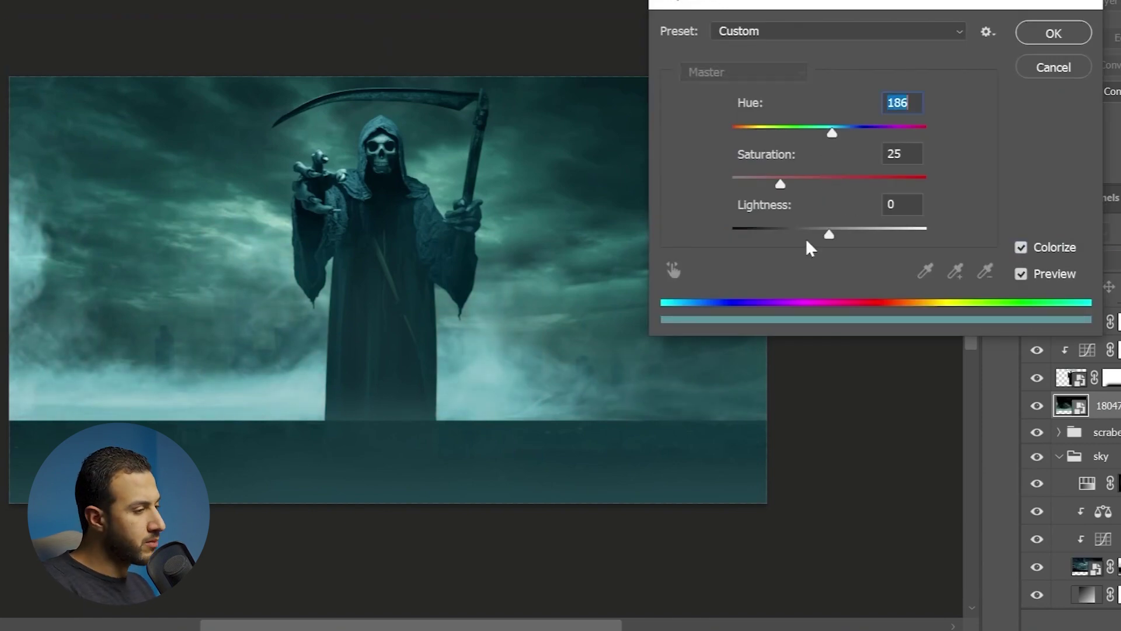
{"action": "left_click_drag", "start_coordinate": [828, 234], "coordinate": [777, 230]}
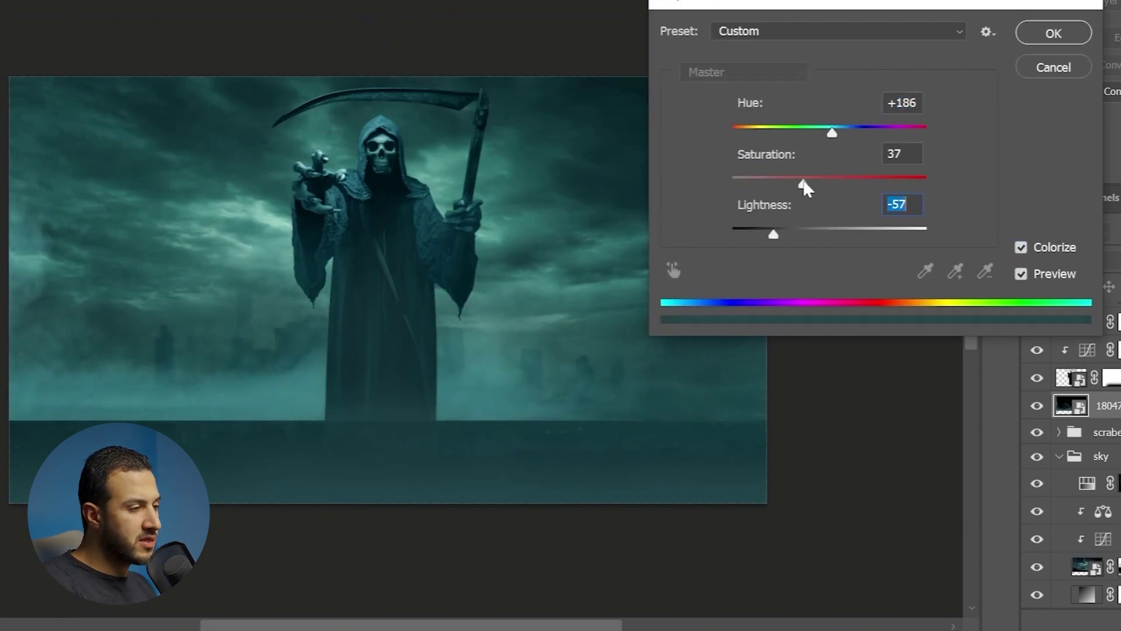
{"action": "key", "text": "Return"}
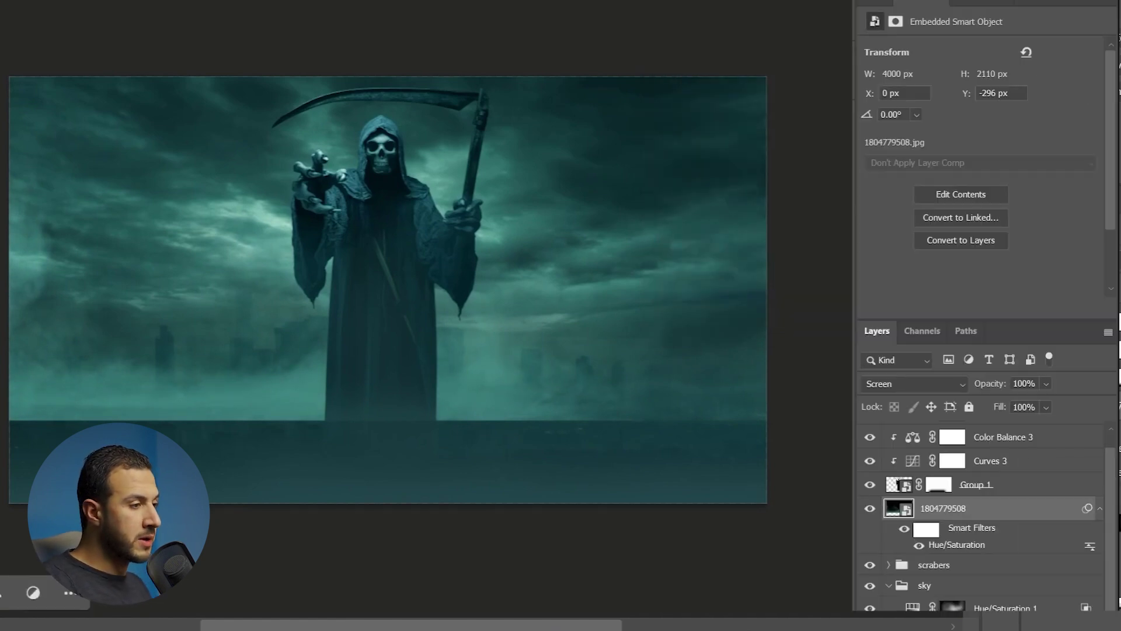
- Mask away the fog image's hard lower edge with a soft brush and move the fog downward
{"action": "left_click", "coordinate": [938, 508]}
{"action": "mouse_move", "coordinate": [785, 426]}
{"action": "left_mouse_down"}
{"action": "mouse_move", "coordinate": [236, 463]}
{"action": "mouse_move", "coordinate": [1, 430]}
{"action": "left_mouse_up"}
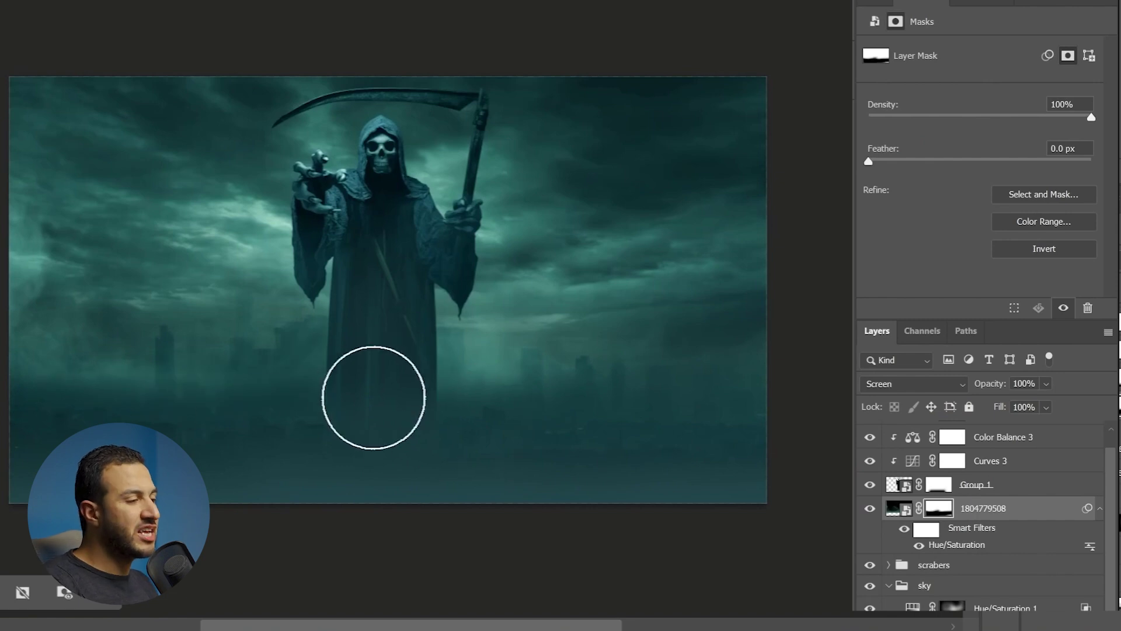
{"action": "key", "text": "v"}
{"action": "left_click_drag", "start_coordinate": [479, 367], "coordinate": [480, 429]}
- Lower the fog layer's opacity so the mist around the skyline stays subtle
{"action": "key", "text": "z"}
{"action": "left_click_drag", "start_coordinate": [694, 414], "coordinate": [672, 427]}
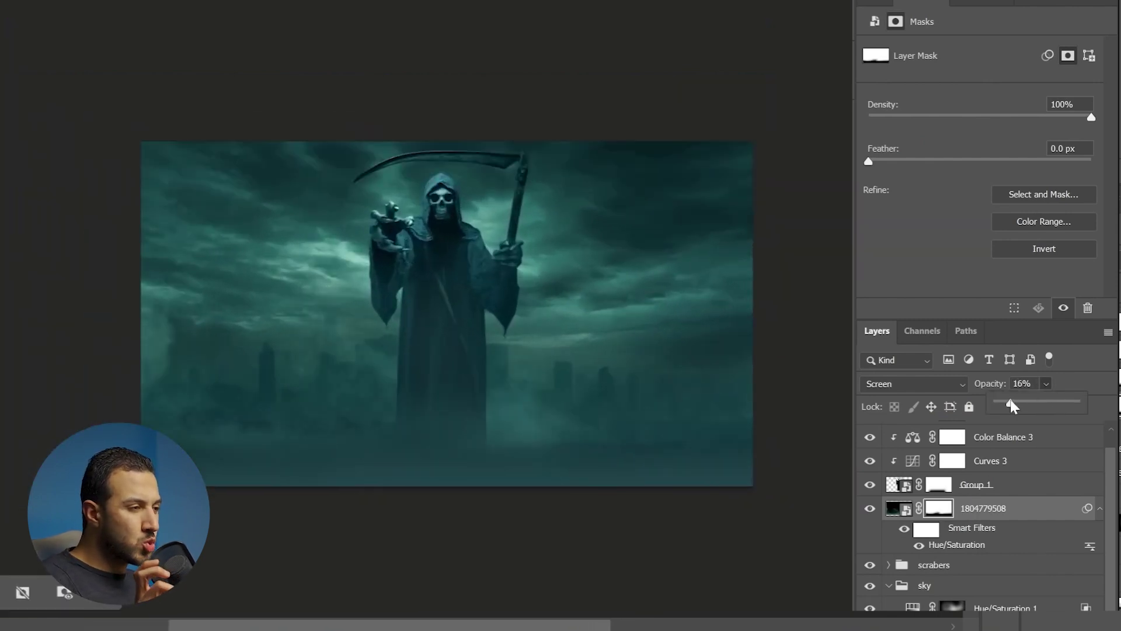
{"action": "mouse_move", "coordinate": [1012, 405]}
{"action": "left_mouse_down"}
{"action": "mouse_move", "coordinate": [1050, 403]}
{"action": "mouse_move", "coordinate": [1026, 403]}
{"action": "left_mouse_up"}
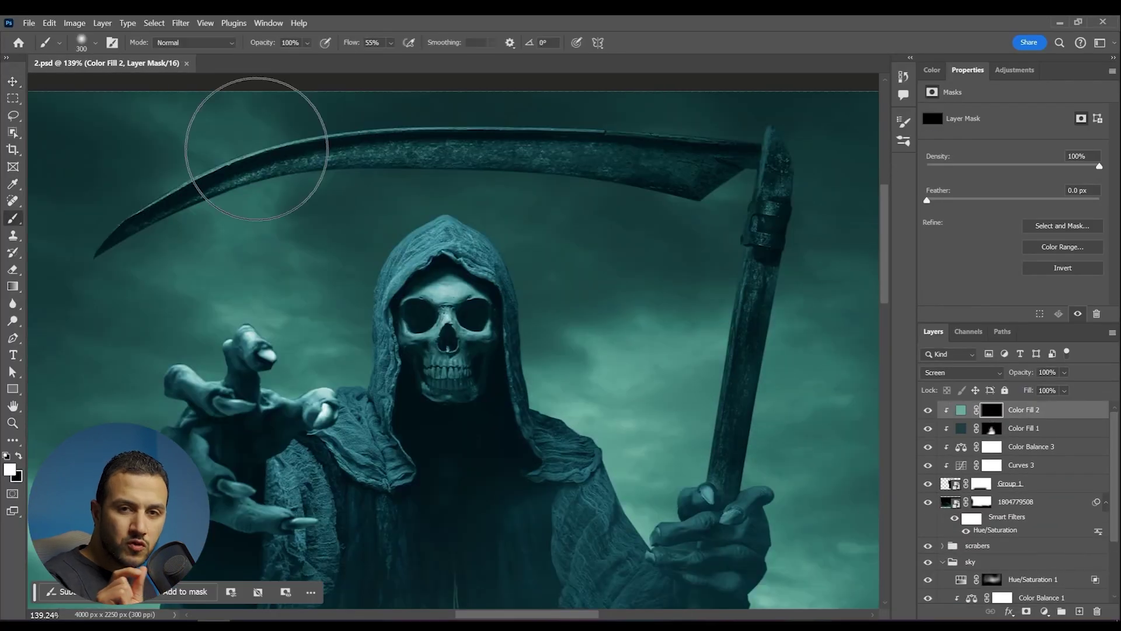
- Try painting light teal highlights over the hood on the Color Fill 2 mask with a smaller brush
{"action": "key", "text": "bracketleft"}
{"action": "key", "text": "bracketleft"}
{"action": "key", "text": "bracketleft"}
{"action": "key", "text": "bracketleft"}
{"action": "key", "text": "bracketleft"}
{"action": "key", "text": "bracketleft"}
{"action": "key", "text": "bracketleft"}
{"action": "key", "text": "bracketleft"}
{"action": "key", "text": "bracketleft"}
{"action": "key", "text": "bracketleft"}
{"action": "mouse_move", "coordinate": [411, 240]}
{"action": "left_mouse_down"}
{"action": "mouse_move", "coordinate": [370, 315]}
{"action": "mouse_move", "coordinate": [432, 344]}
{"action": "left_mouse_up"}
{"action": "mouse_move", "coordinate": [439, 151]}
{"action": "left_mouse_down"}
{"action": "mouse_move", "coordinate": [375, 264]}
{"action": "mouse_move", "coordinate": [356, 408]}
{"action": "mouse_move", "coordinate": [445, 240]}
{"action": "left_mouse_up"}
- Fill the whole Color Fill 2 mask with white and clear the selection
{"action": "key", "text": "ctrl+a"}
{"action": "key", "text": "ctrl+BackSpace"}
{"action": "key", "text": "alt+BackSpace"}
{"action": "key", "text": "ctrl+space"}
{"action": "mouse_move", "coordinate": [665, 354]}
{"action": "left_mouse_down"}
{"action": "mouse_move", "coordinate": [588, 329]}
{"action": "mouse_move", "coordinate": [460, 182]}
{"action": "left_mouse_up"}
{"action": "key", "text": "ctrl+d"}
- Split the dark Underlying Layer slider in Color Fill 2's Blend If to 50 / 117
{"action": "double_click", "coordinate": [1070, 412]}
{"action": "left_click_drag", "start_coordinate": [787, 377], "coordinate": [815, 377]}
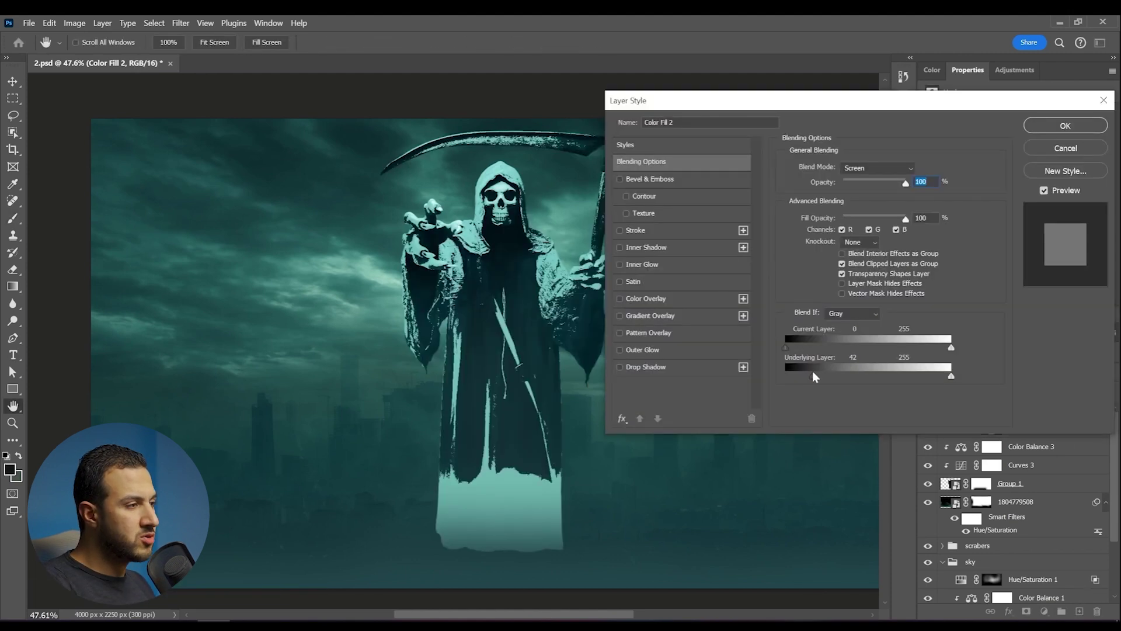
{"action": "left_click_drag", "start_coordinate": [816, 376], "coordinate": [864, 383]}
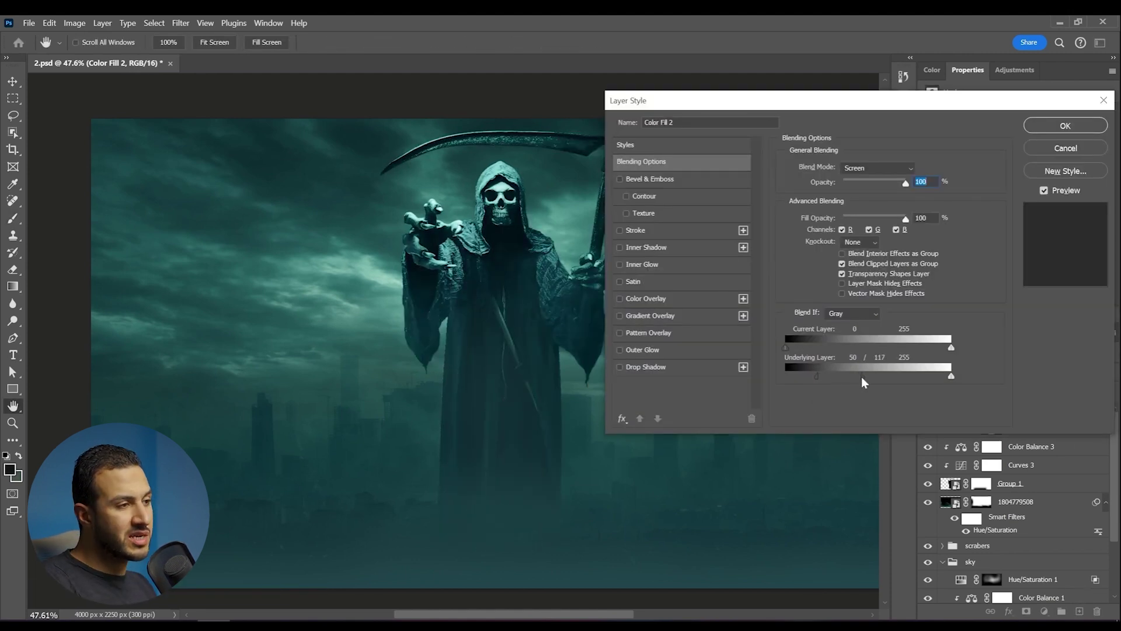
{"action": "left_click", "coordinate": [1064, 125]}
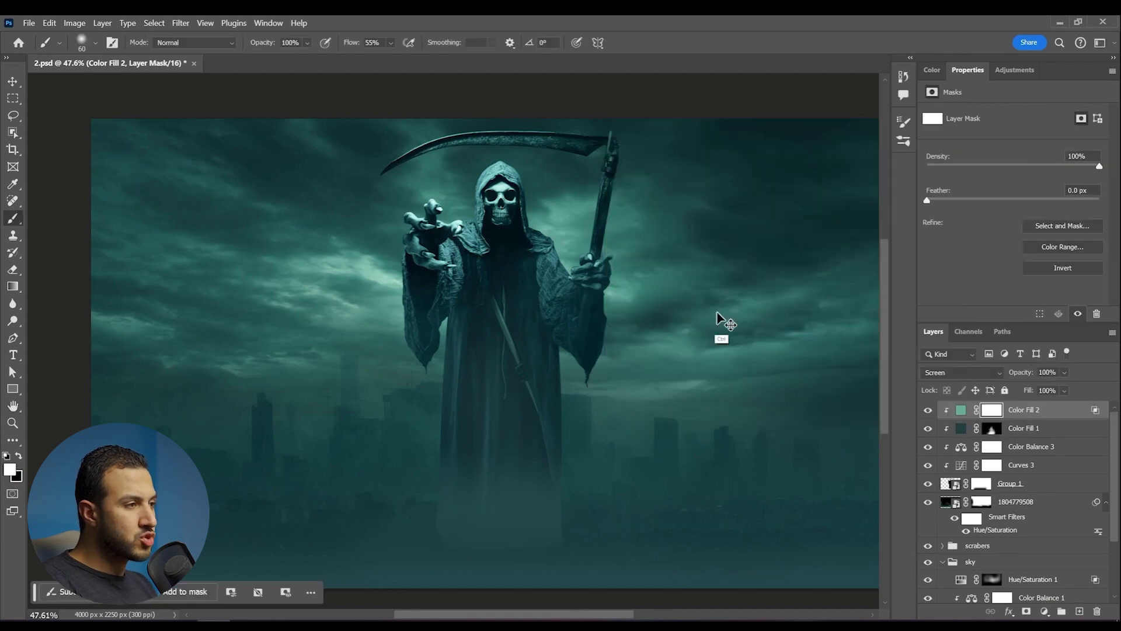
- Invert the Color Fill 2 mask to black and paint white along the hood's edges to bring out highlights
{"action": "key", "text": "ctrl+i"}
{"action": "left_click_drag", "start_coordinate": [482, 182], "coordinate": [590, 198]}
{"action": "left_click_drag", "start_coordinate": [469, 393], "coordinate": [426, 429]}
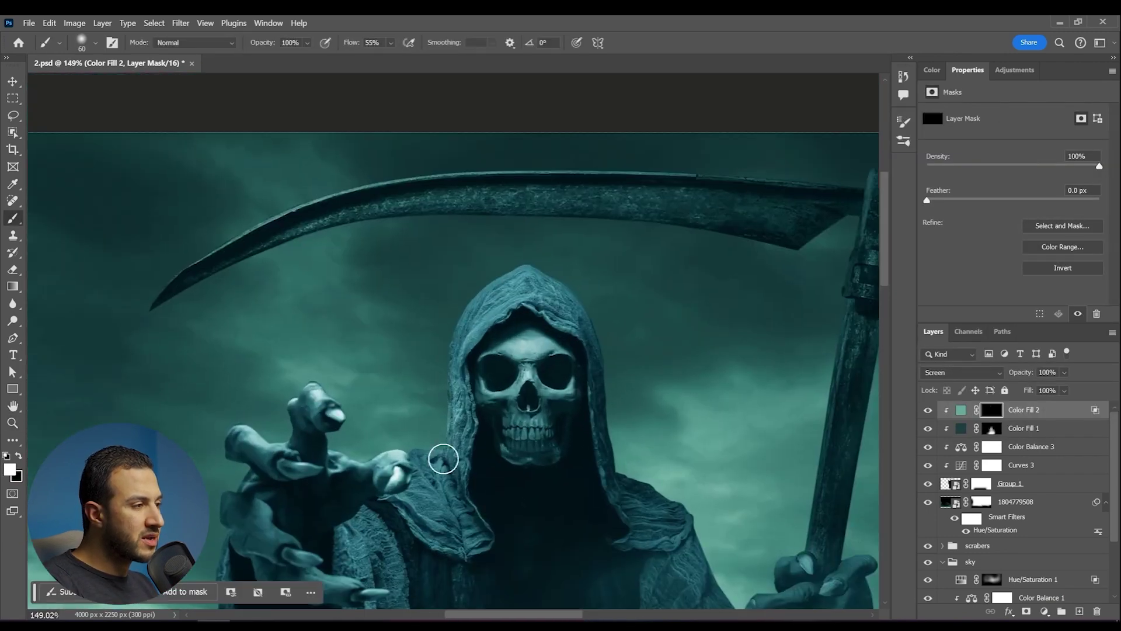
{"action": "mouse_move", "coordinate": [433, 475]}
{"action": "left_mouse_down"}
{"action": "mouse_move", "coordinate": [455, 350]}
{"action": "mouse_move", "coordinate": [546, 272]}
{"action": "left_mouse_up"}
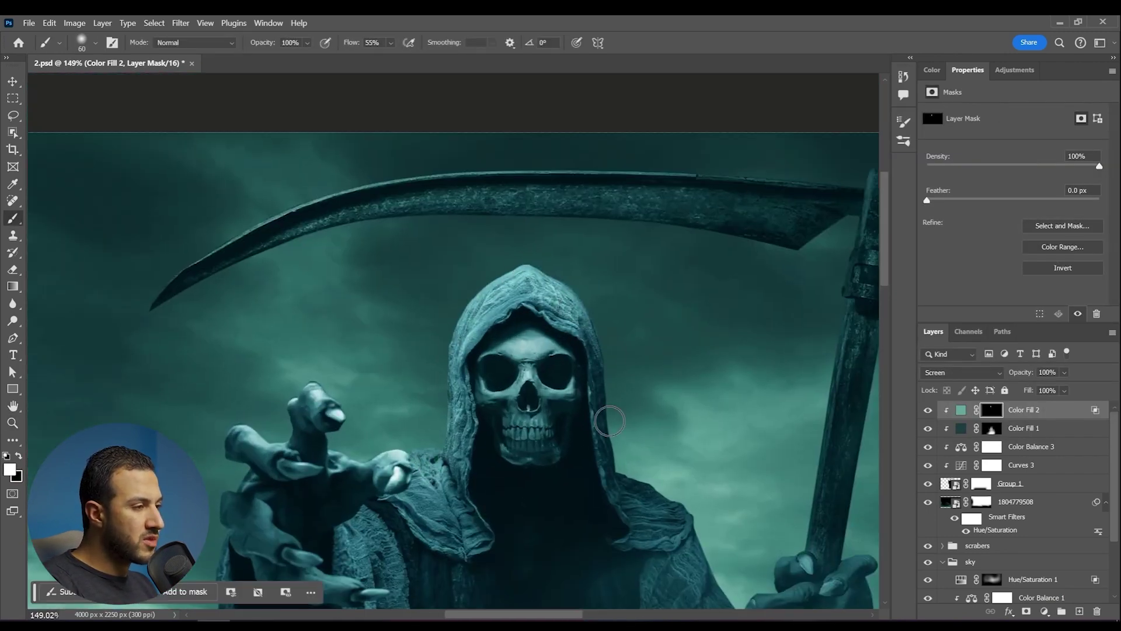
{"action": "mouse_move", "coordinate": [610, 421]}
{"action": "left_mouse_down"}
{"action": "mouse_move", "coordinate": [666, 484]}
{"action": "mouse_move", "coordinate": [567, 335]}
{"action": "left_mouse_up"}
{"action": "mouse_move", "coordinate": [584, 388]}
{"action": "left_mouse_down"}
{"action": "mouse_move", "coordinate": [610, 430]}
{"action": "mouse_move", "coordinate": [641, 431]}
{"action": "left_mouse_up"}
- Enlarge the brush to 200 px and refine the Color Fill 2 mask, shaping soft highlights on the hood, shoulders and outstretched hand
{"action": "key", "text": "]"}
{"action": "key", "text": "]"}
{"action": "key", "text": "]"}
{"action": "key", "text": "]"}
{"action": "key", "text": "]"}
{"action": "key", "text": "]"}
{"action": "key", "text": "]"}
{"action": "left_click_drag", "start_coordinate": [701, 268], "coordinate": [708, 421]}
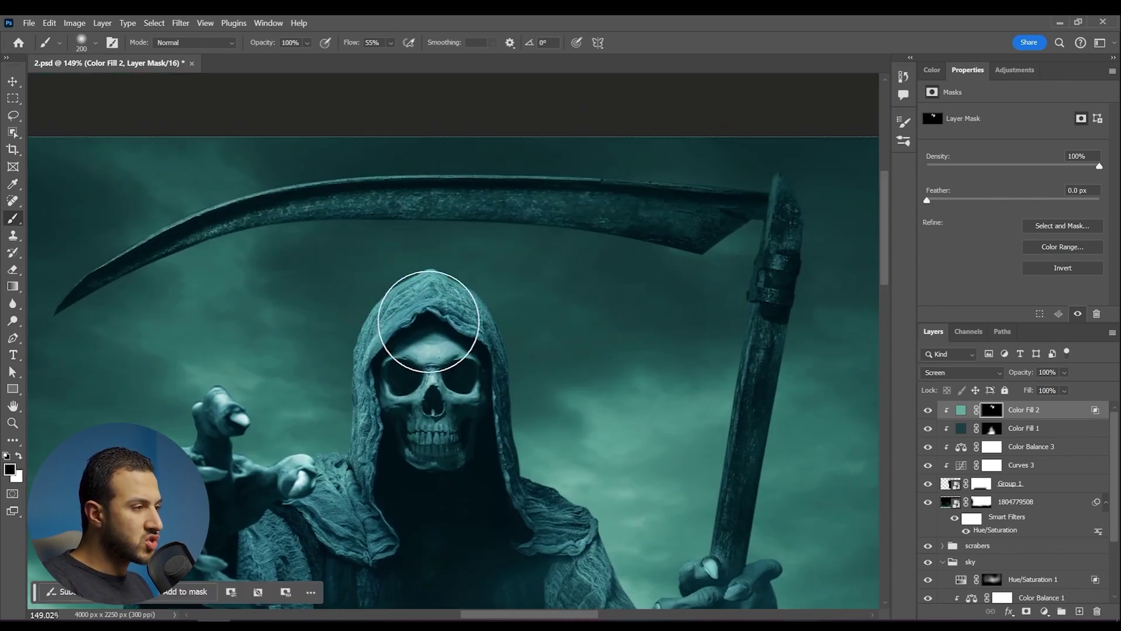
{"action": "key", "text": "x"}
{"action": "mouse_move", "coordinate": [297, 506]}
{"action": "left_mouse_down"}
{"action": "mouse_move", "coordinate": [309, 421]}
{"action": "mouse_move", "coordinate": [379, 342]}
{"action": "left_mouse_up"}
{"action": "mouse_move", "coordinate": [222, 431]}
{"action": "left_mouse_down"}
{"action": "mouse_move", "coordinate": [250, 376]}
{"action": "mouse_move", "coordinate": [413, 353]}
{"action": "left_mouse_up"}
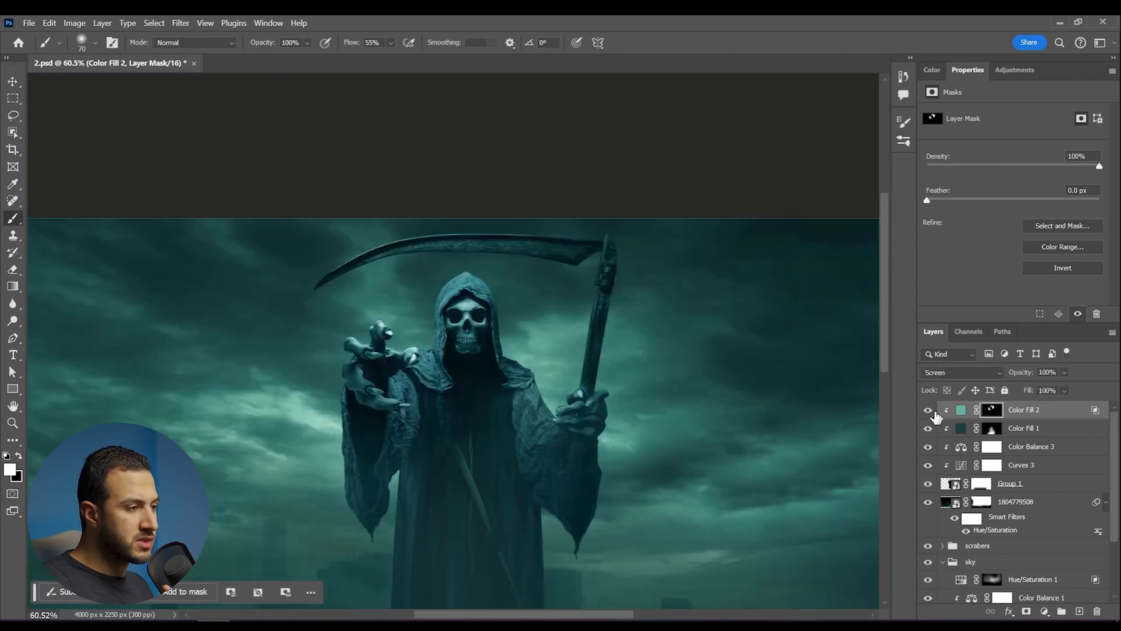
- Duplicate Color Fill 2 and set the copy's colour to a lighter teal sampled from the bright cloud beside the sleeve
{"action": "left_click", "coordinate": [961, 409]}
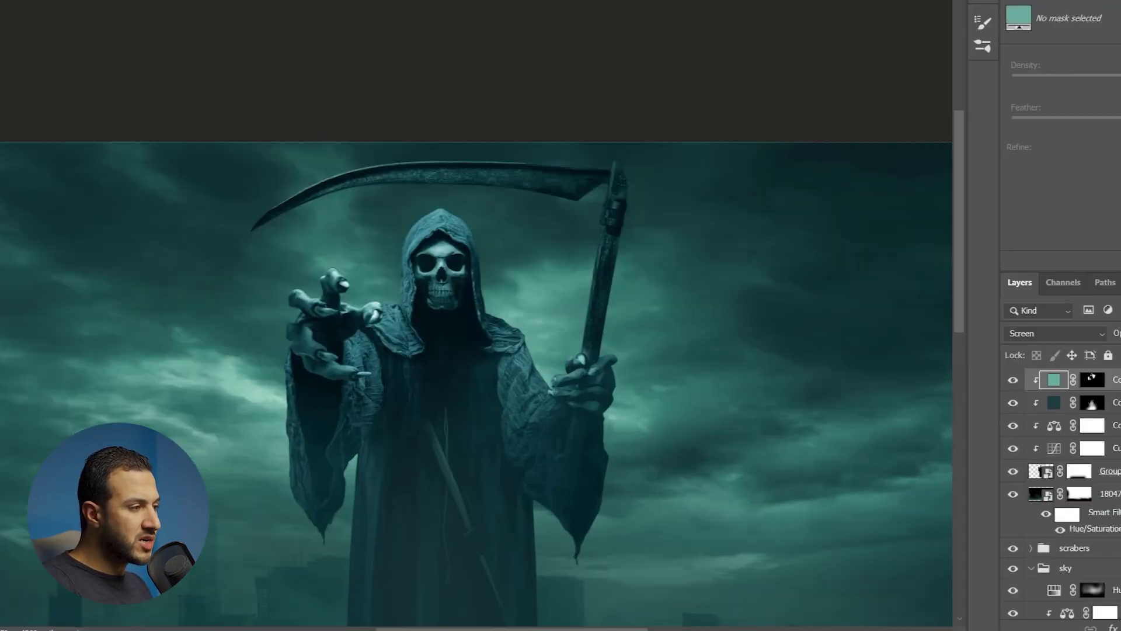
{"action": "key", "text": "ctrl+j"}
{"action": "double_click", "coordinate": [1057, 381]}
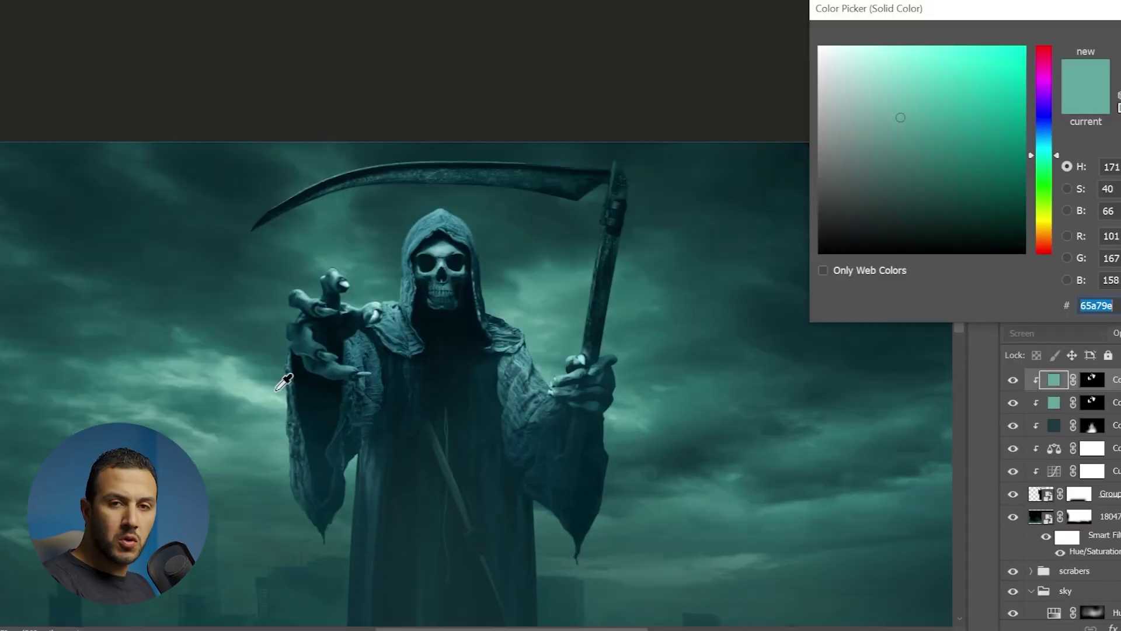
{"action": "left_click", "coordinate": [278, 389]}
{"action": "key", "text": "Return"}
- Fill the Color Fill 2 copy mask entirely with white and clear the selection
{"action": "left_click", "coordinate": [1096, 380]}
{"action": "key", "text": "ctrl+a"}
{"action": "key", "text": "Delete"}
{"action": "key", "text": "ctrl+i"}
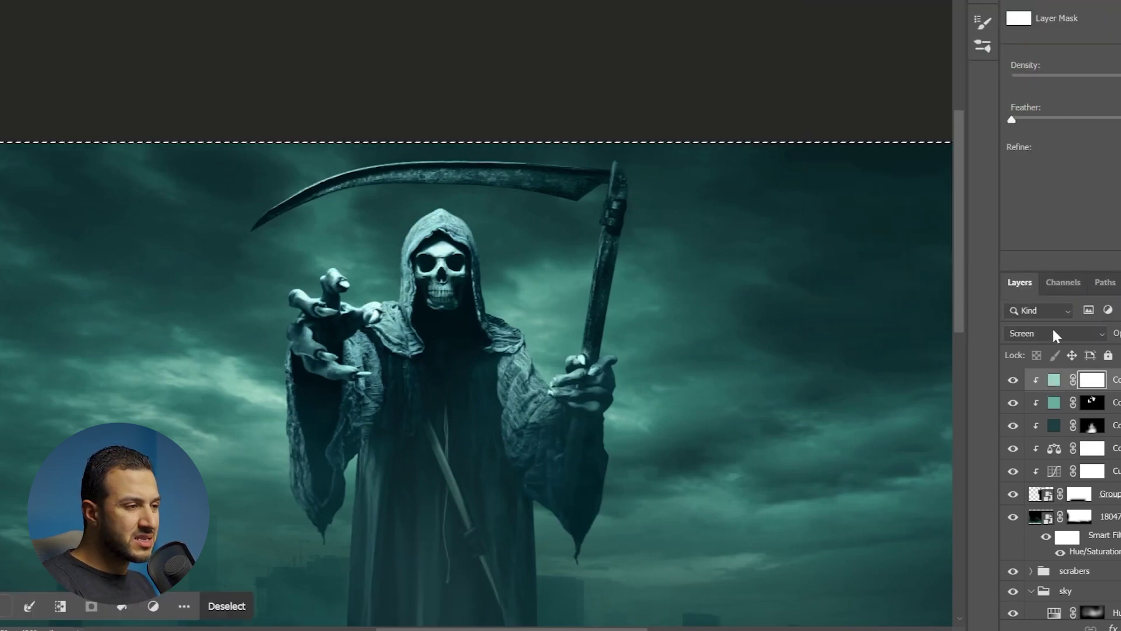
{"action": "key", "text": "ctrl+d"}
{"action": "left_click_drag", "start_coordinate": [721, 296], "coordinate": [759, 281]}
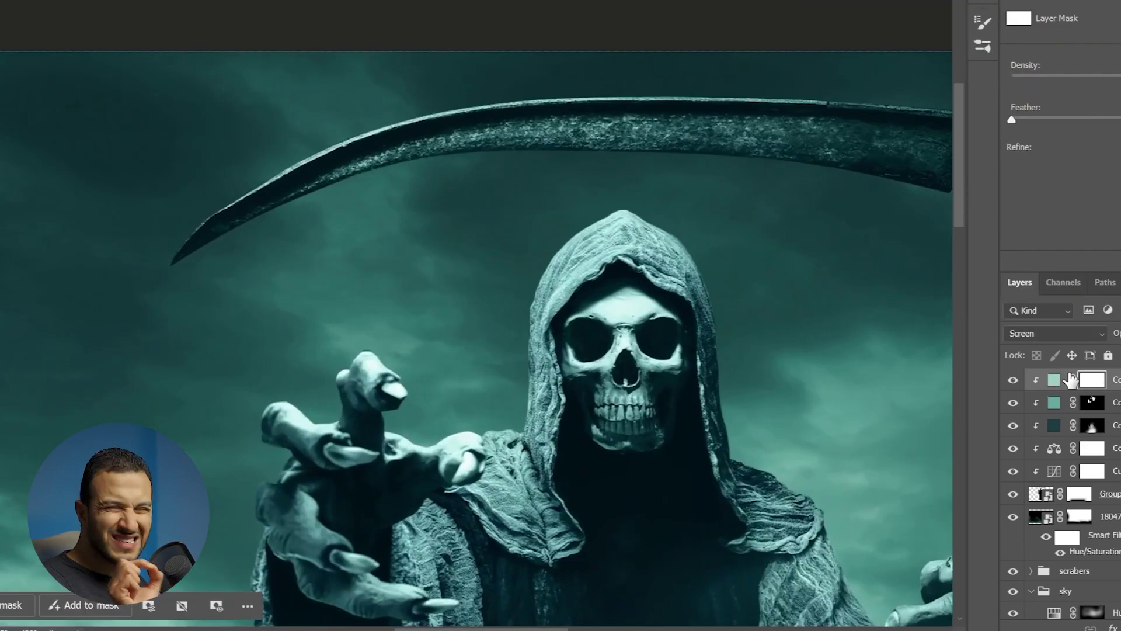
- Invert the Color Fill 2 copy mask to black and paint fine rim highlights along the hood's edge with a small textured brush
{"action": "key", "text": "ctrl+i"}
{"action": "left_click_drag", "start_coordinate": [569, 345], "coordinate": [593, 372]}
{"action": "right_click", "coordinate": [598, 301]}
{"action": "left_click", "coordinate": [650, 438]}
{"action": "mouse_move", "coordinate": [564, 127]}
{"action": "left_mouse_down"}
{"action": "mouse_move", "coordinate": [650, 54]}
{"action": "mouse_move", "coordinate": [601, 93]}
{"action": "mouse_move", "coordinate": [572, 196]}
{"action": "mouse_move", "coordinate": [519, 296]}
{"action": "left_mouse_up"}
{"action": "left_click_drag", "start_coordinate": [568, 210], "coordinate": [690, 121]}
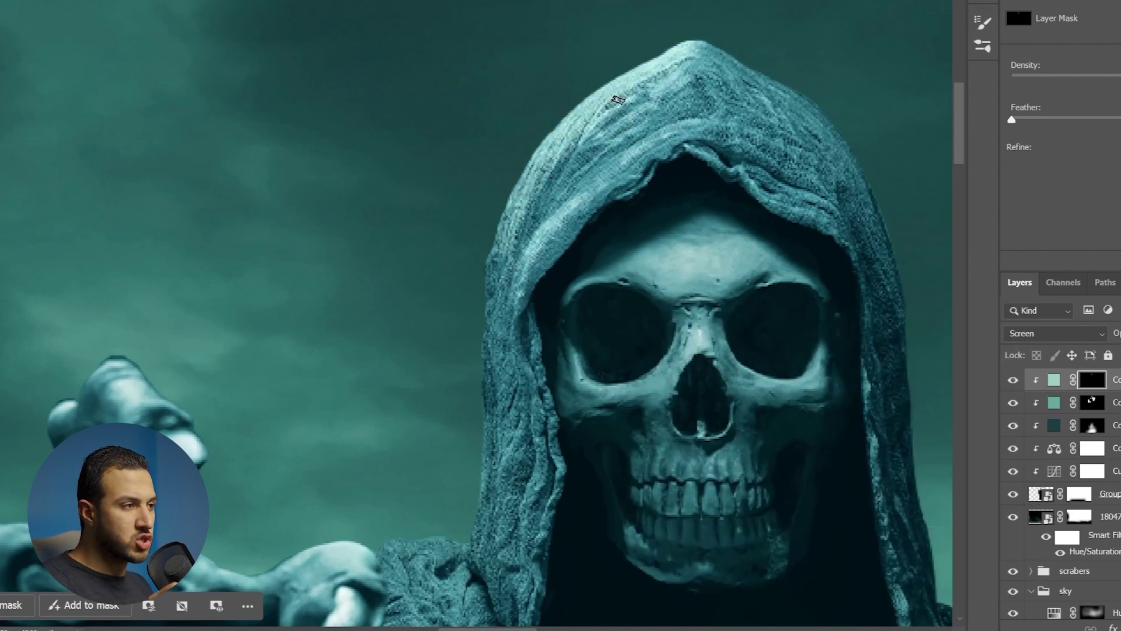
{"action": "mouse_move", "coordinate": [617, 100]}
{"action": "left_mouse_down"}
{"action": "mouse_move", "coordinate": [596, 135]}
{"action": "mouse_move", "coordinate": [601, 117]}
{"action": "left_mouse_up"}
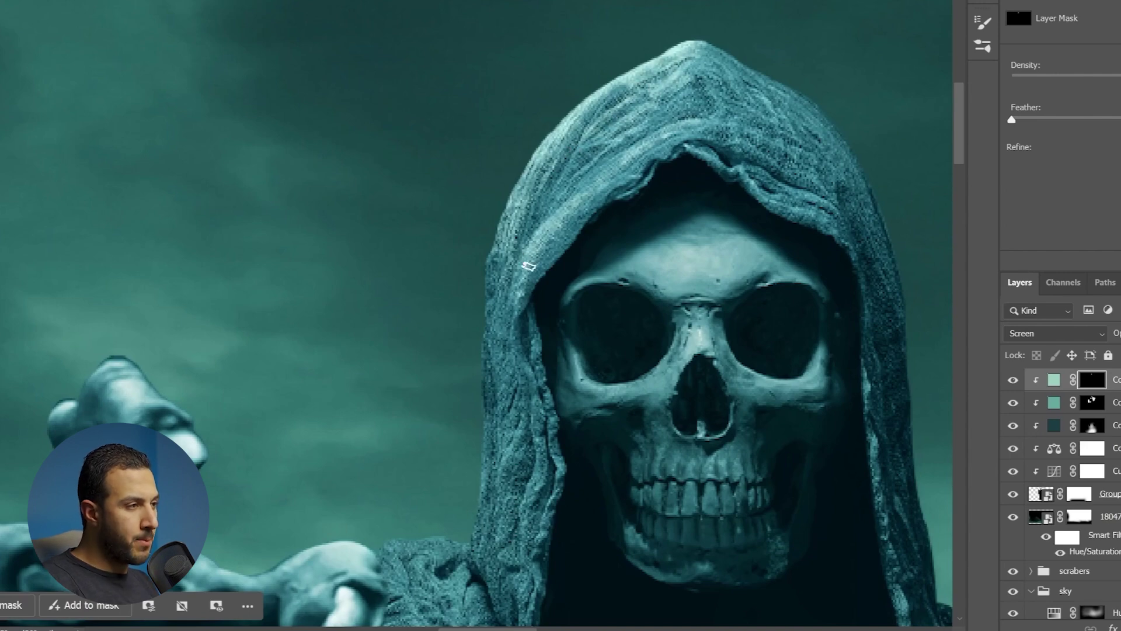
{"action": "left_click_drag", "start_coordinate": [529, 266], "coordinate": [579, 201]}
{"action": "mouse_move", "coordinate": [595, 124]}
{"action": "left_mouse_down"}
{"action": "mouse_move", "coordinate": [699, 43]}
{"action": "mouse_move", "coordinate": [607, 213]}
{"action": "mouse_move", "coordinate": [614, 317]}
{"action": "mouse_move", "coordinate": [585, 377]}
{"action": "left_mouse_up"}
{"action": "mouse_move", "coordinate": [610, 297]}
{"action": "left_mouse_down"}
{"action": "mouse_move", "coordinate": [596, 183]}
{"action": "mouse_move", "coordinate": [558, 385]}
{"action": "left_mouse_up"}
{"action": "mouse_move", "coordinate": [661, 227]}
{"action": "left_mouse_down"}
{"action": "mouse_move", "coordinate": [594, 167]}
{"action": "mouse_move", "coordinate": [669, 269]}
{"action": "left_mouse_up"}
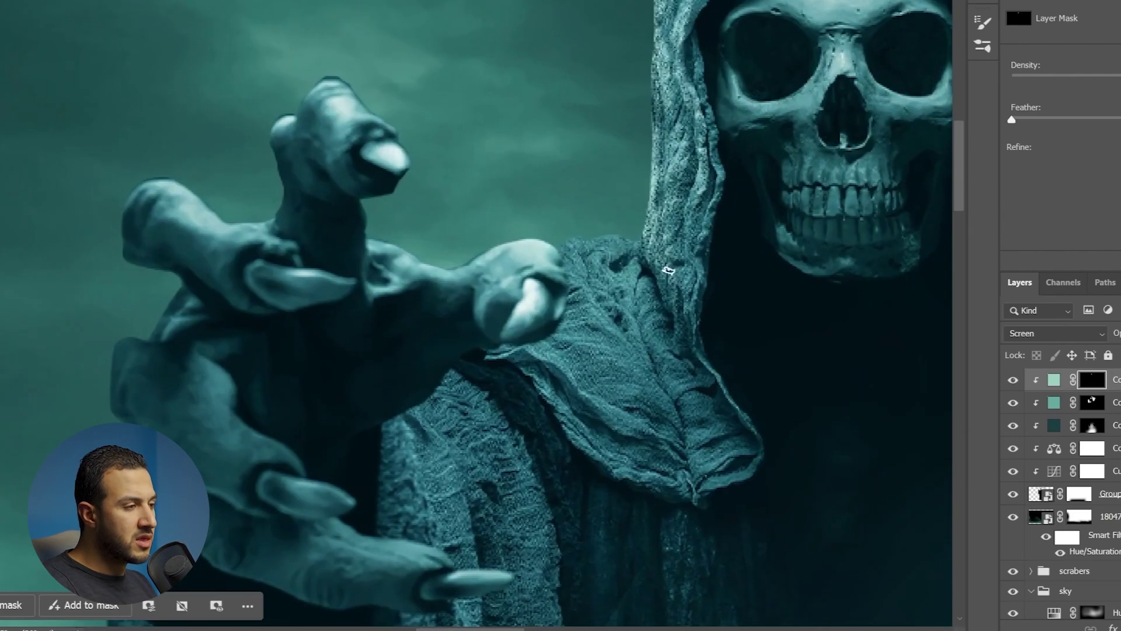
- Paint matching rim highlights on the shoulder cloth, raised fingers and outer sleeve edge in the Color Fill 2 copy mask
{"action": "scroll", "coordinate": [596, 274], "scroll_direction": "right", "scroll_amount": 2}
{"action": "scroll", "coordinate": [596, 275], "scroll_direction": "down", "scroll_amount": 1}
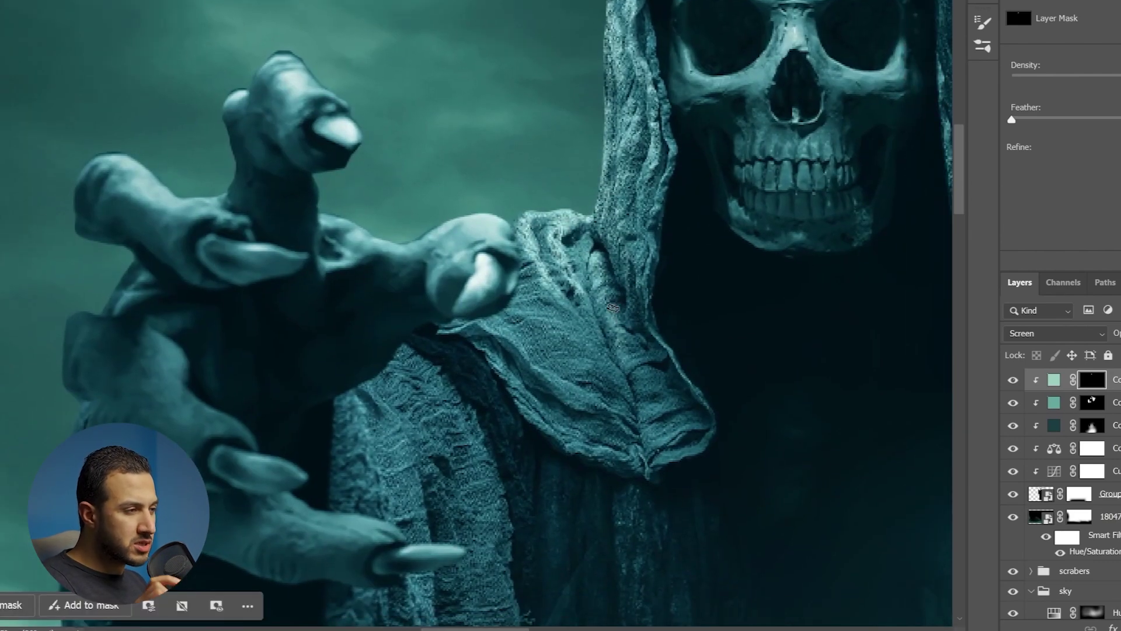
{"action": "scroll", "coordinate": [327, 210], "scroll_direction": "up", "scroll_amount": 2}
{"action": "scroll", "coordinate": [327, 210], "scroll_direction": "left", "scroll_amount": 2}
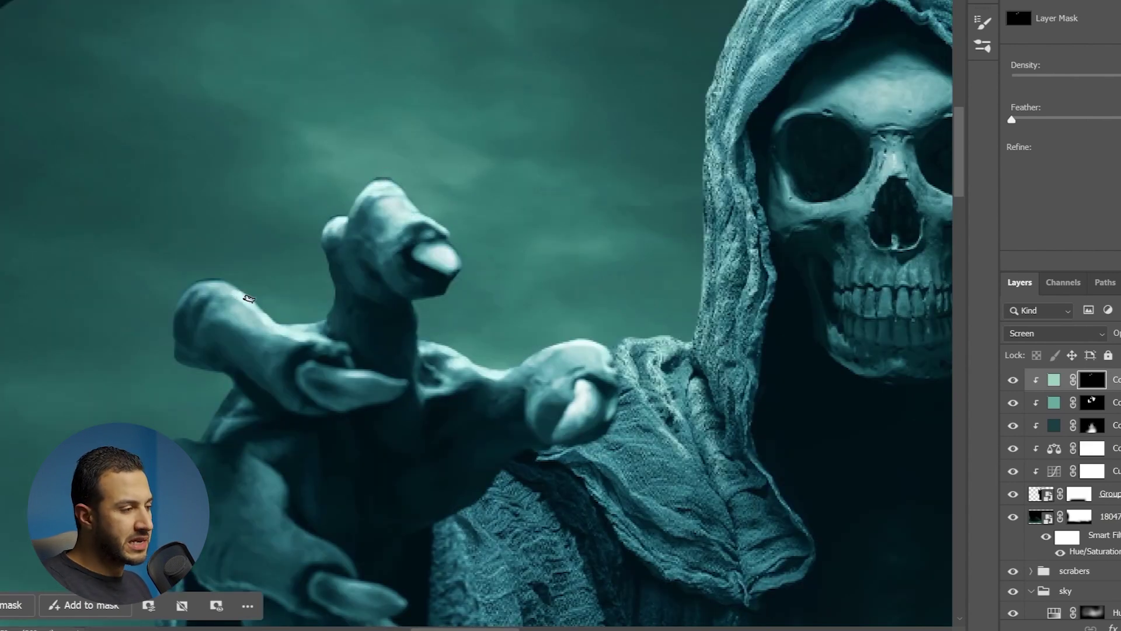
{"action": "scroll", "coordinate": [257, 307], "scroll_direction": "down", "scroll_amount": 10}
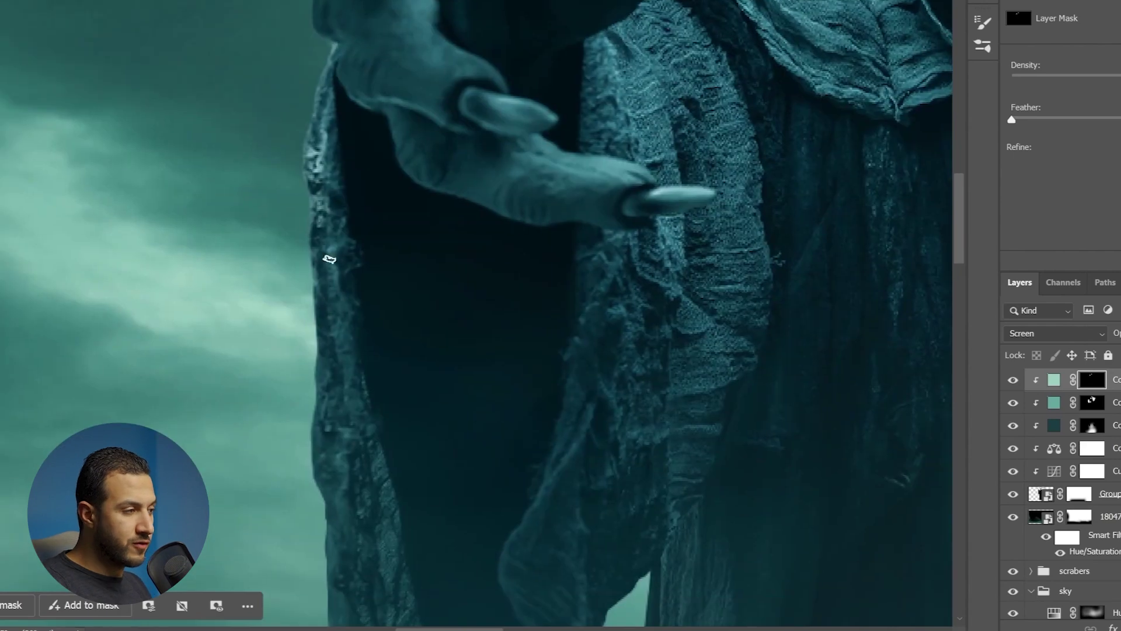
{"action": "scroll", "coordinate": [475, 257], "scroll_direction": "down", "scroll_amount": 5}
{"action": "scroll", "coordinate": [421, 325], "scroll_direction": "up", "scroll_amount": 5}
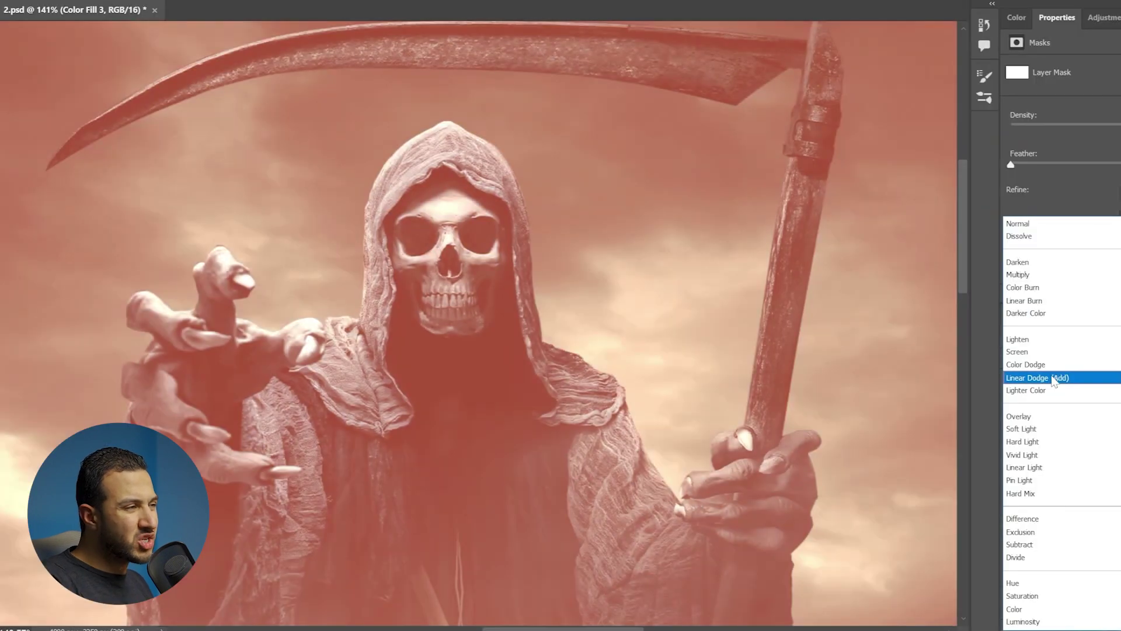
- Set the red Color Fill 3 layer to Linear Dodge (Add), clipped to the reaper, with its mask inverted to black
{"action": "left_click", "coordinate": [966, 389]}
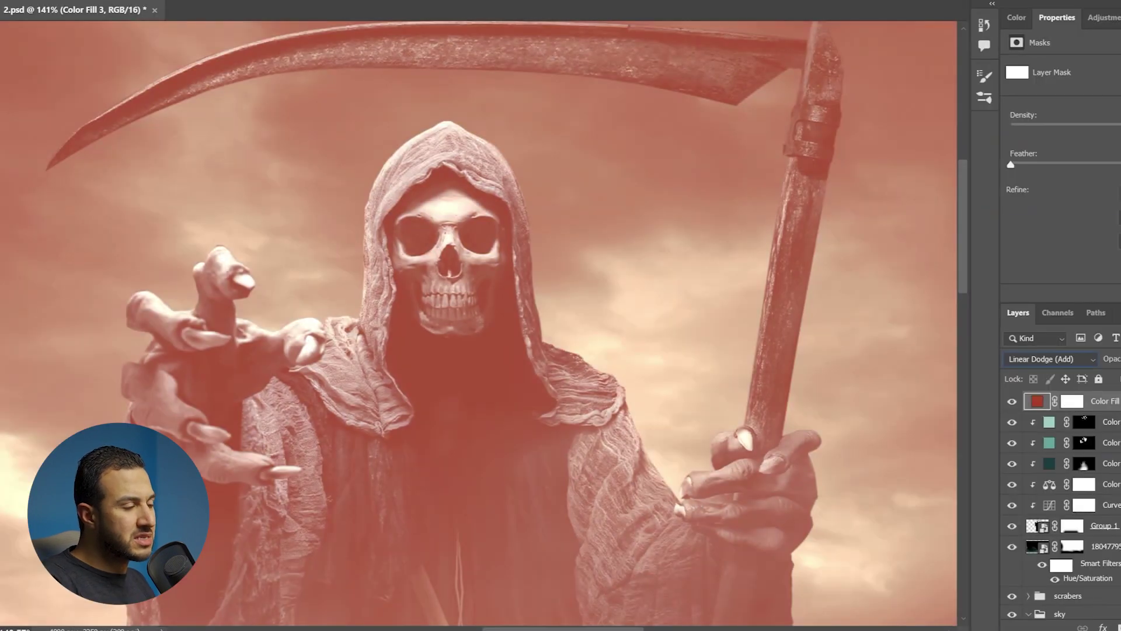
{"action": "left_click", "coordinate": [1014, 418], "text": "alt"}
{"action": "left_click", "coordinate": [988, 408]}
{"action": "key", "text": "ctrl+i"}
- Paint both of the skull's eye sockets red on the Color Fill 3 mask, cleaning spill around their edges with black
{"action": "mouse_move", "coordinate": [485, 246]}
{"action": "left_mouse_down"}
{"action": "mouse_move", "coordinate": [530, 250]}
{"action": "mouse_move", "coordinate": [453, 292]}
{"action": "mouse_move", "coordinate": [536, 358]}
{"action": "mouse_move", "coordinate": [565, 238]}
{"action": "mouse_move", "coordinate": [514, 343]}
{"action": "mouse_move", "coordinate": [453, 300]}
{"action": "mouse_move", "coordinate": [536, 368]}
{"action": "mouse_move", "coordinate": [576, 270]}
{"action": "mouse_move", "coordinate": [508, 251]}
{"action": "mouse_move", "coordinate": [573, 238]}
{"action": "mouse_move", "coordinate": [549, 341]}
{"action": "left_mouse_up"}
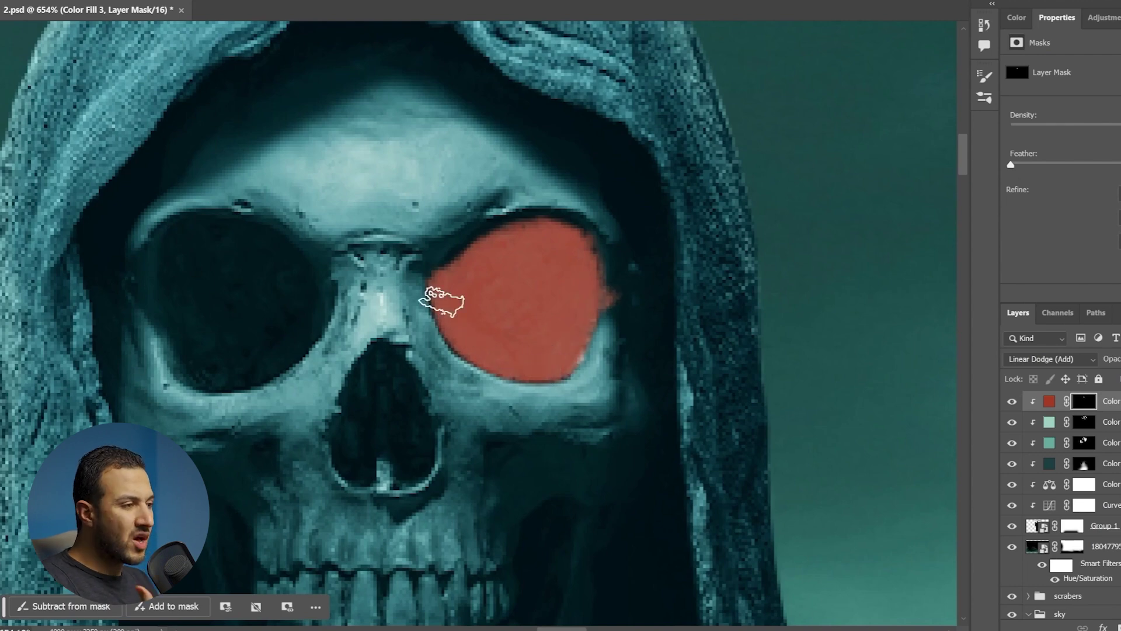
{"action": "mouse_move", "coordinate": [646, 280]}
{"action": "left_mouse_down"}
{"action": "mouse_move", "coordinate": [621, 293]}
{"action": "mouse_move", "coordinate": [609, 240]}
{"action": "left_mouse_up"}
{"action": "left_click_drag", "start_coordinate": [464, 254], "coordinate": [606, 348]}
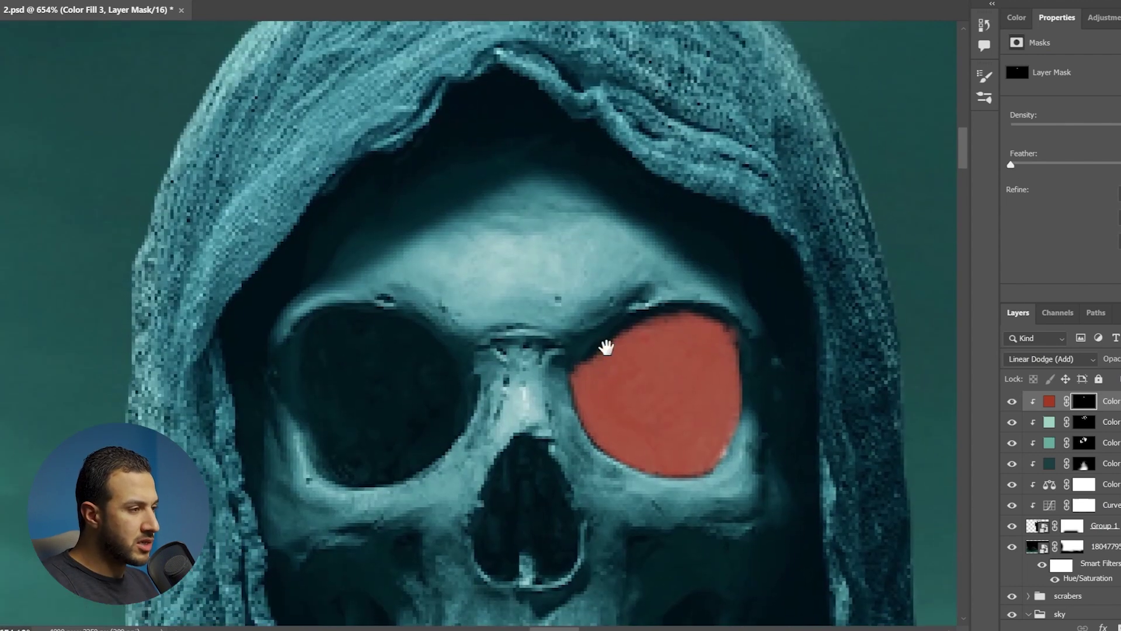
{"action": "key", "text": "x"}
{"action": "mouse_move", "coordinate": [340, 331]}
{"action": "left_mouse_down"}
{"action": "mouse_move", "coordinate": [334, 449]}
{"action": "mouse_move", "coordinate": [426, 446]}
{"action": "mouse_move", "coordinate": [443, 380]}
{"action": "mouse_move", "coordinate": [365, 325]}
{"action": "mouse_move", "coordinate": [440, 355]}
{"action": "mouse_move", "coordinate": [408, 441]}
{"action": "mouse_move", "coordinate": [348, 465]}
{"action": "mouse_move", "coordinate": [358, 466]}
{"action": "mouse_move", "coordinate": [308, 379]}
{"action": "left_mouse_up"}
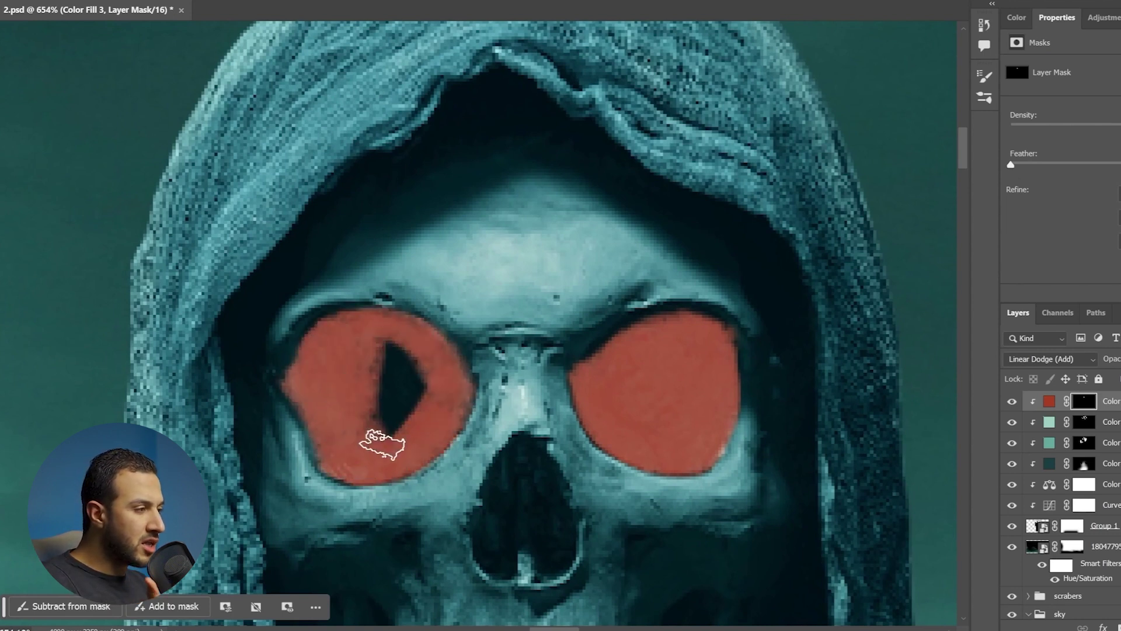
{"action": "left_click_drag", "start_coordinate": [382, 445], "coordinate": [386, 377]}
{"action": "left_click_drag", "start_coordinate": [456, 376], "coordinate": [420, 323]}
- Fade the red in the upper eye sockets with black on the Color Fill 3 mask, using a 97 px Soft Round brush
{"action": "left_click_drag", "start_coordinate": [550, 354], "coordinate": [558, 353]}
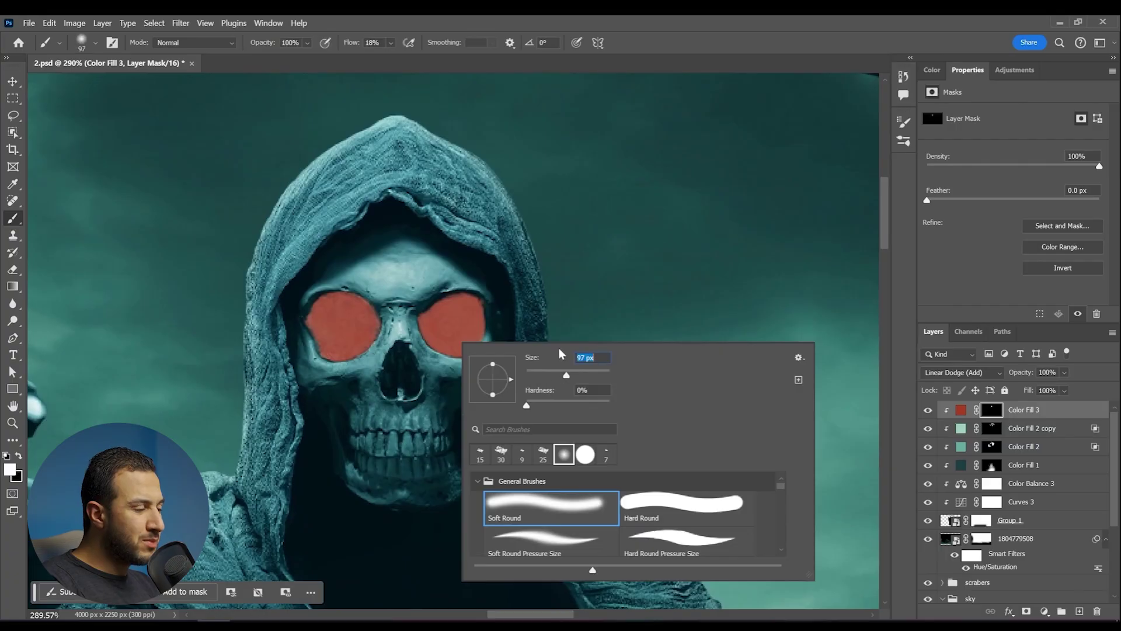
{"action": "key", "text": "Return"}
{"action": "key", "text": "x"}
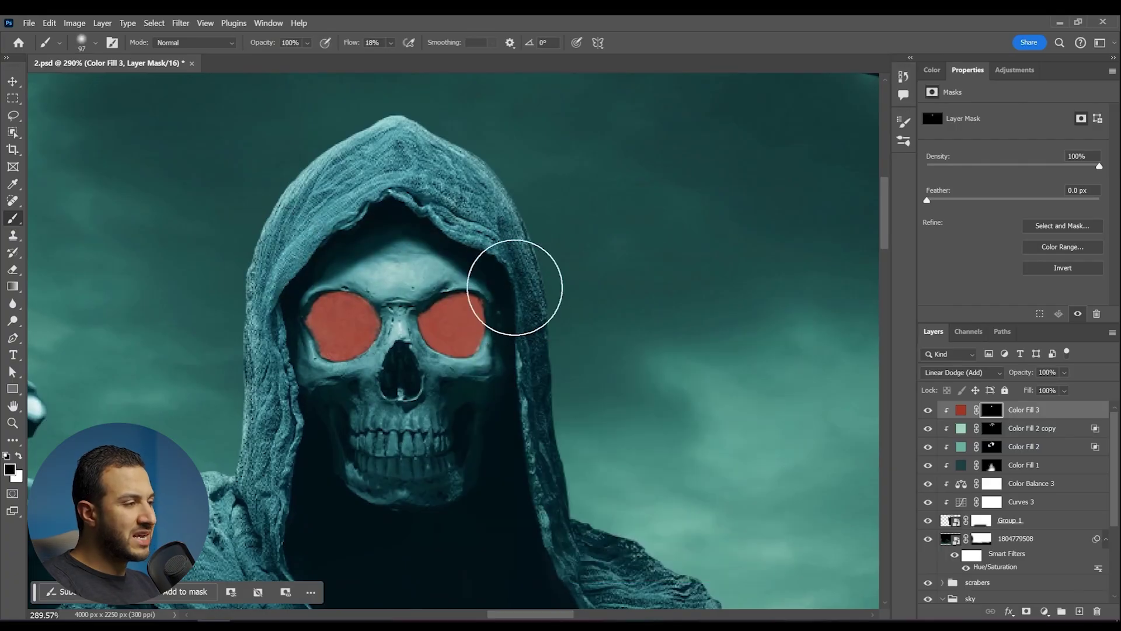
{"action": "left_click_drag", "start_coordinate": [487, 277], "coordinate": [423, 280]}
{"action": "mouse_move", "coordinate": [376, 277]}
{"action": "left_mouse_down"}
{"action": "mouse_move", "coordinate": [312, 280]}
{"action": "mouse_move", "coordinate": [377, 283]}
{"action": "left_mouse_up"}
{"action": "left_click_drag", "start_coordinate": [424, 280], "coordinate": [487, 280]}
{"action": "mouse_move", "coordinate": [536, 267]}
{"action": "left_mouse_down"}
{"action": "mouse_move", "coordinate": [450, 267]}
{"action": "mouse_move", "coordinate": [607, 262]}
{"action": "left_mouse_up"}
{"action": "left_click_drag", "start_coordinate": [556, 365], "coordinate": [607, 363]}
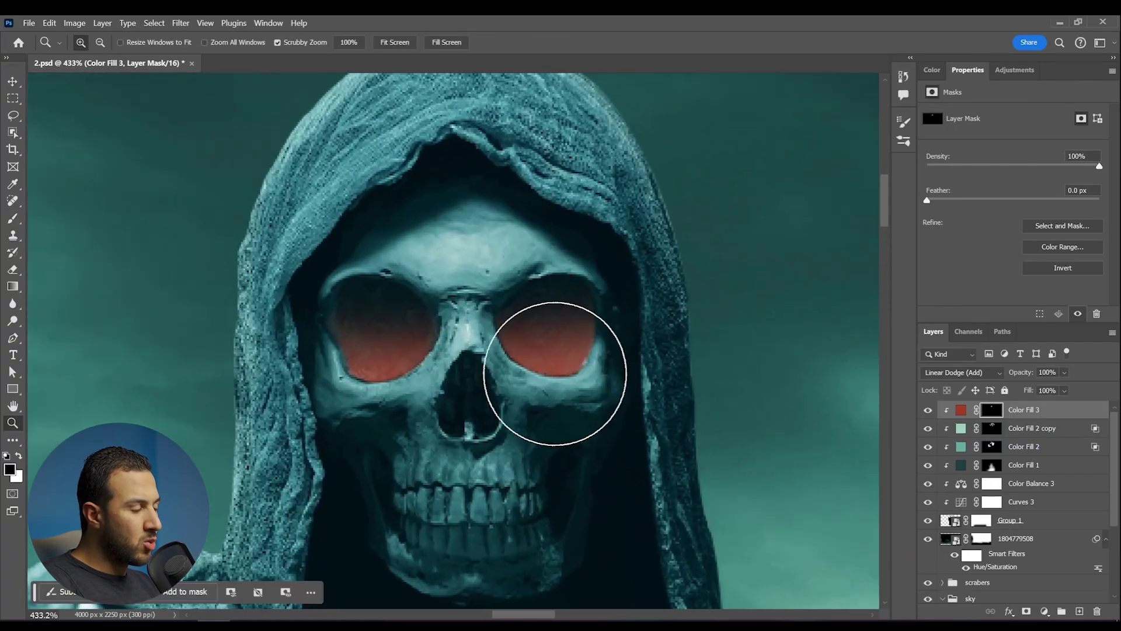
- Duplicate Color Fill 3 and fill the copy's mask completely with black
{"action": "key", "text": "b"}
{"action": "key", "text": "ctrl+j"}
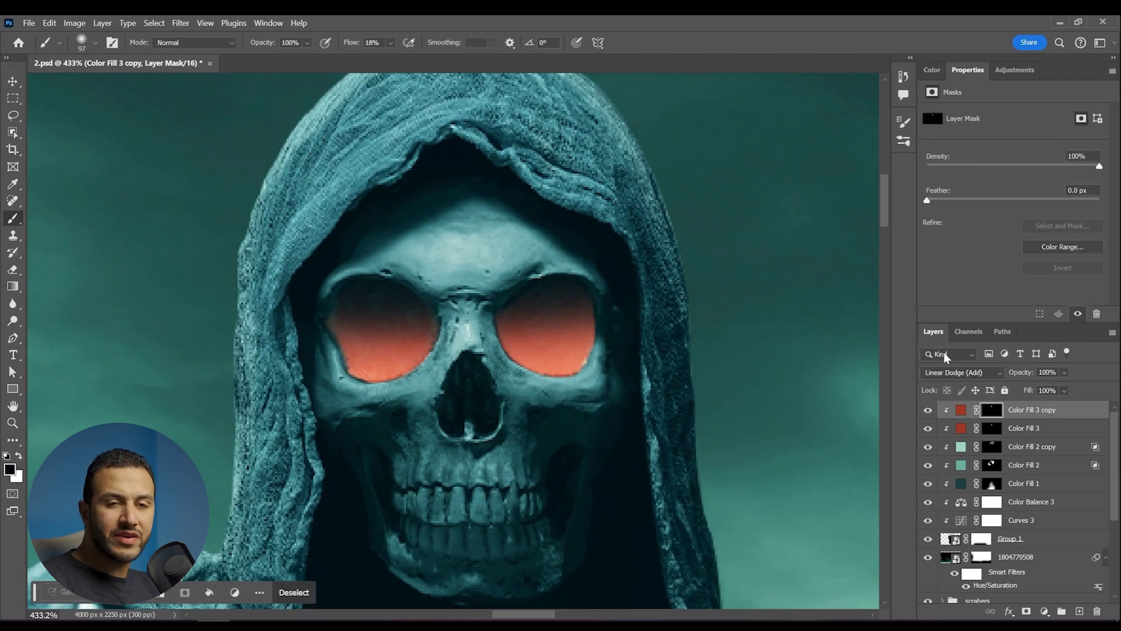
{"action": "key", "text": "ctrl+BackSpace"}
{"action": "key", "text": "alt+i"}
{"action": "left_click", "coordinate": [568, 320]}
{"action": "key", "text": "ctrl+i"}
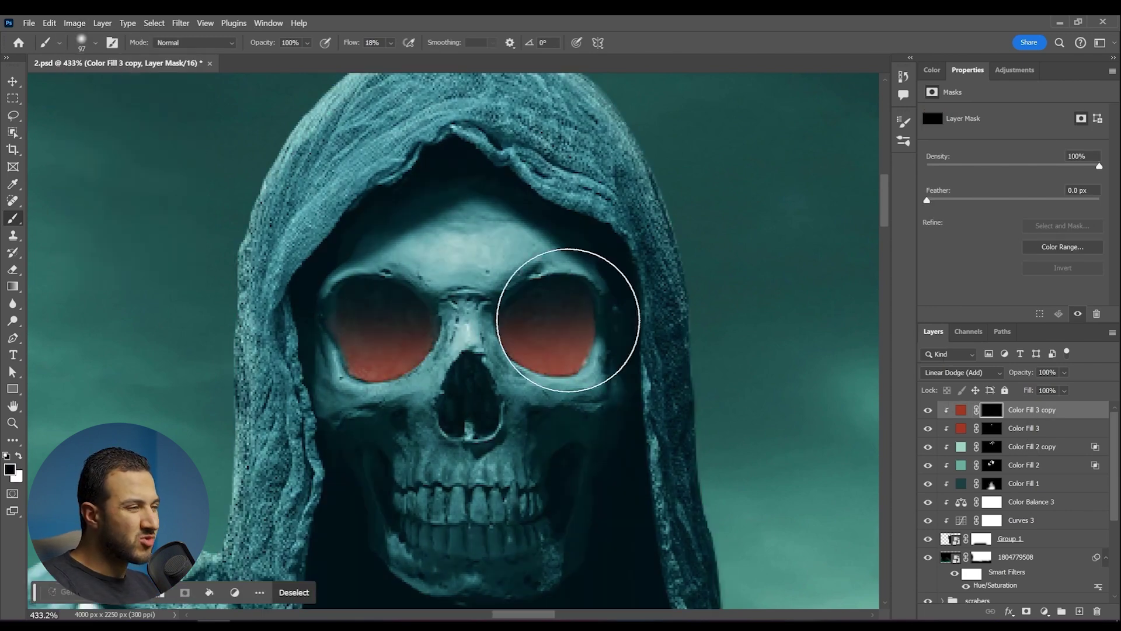
- Load Color Fill 3's mask as a selection, paint extra glow in the lower eye sockets on the copy's mask, and deselect
{"action": "key", "text": "x"}
{"action": "left_click", "coordinate": [992, 428], "text": "ctrl"}
{"action": "key", "text": "bracketleft"}
{"action": "key", "text": "bracketleft"}
{"action": "mouse_move", "coordinate": [566, 373]}
{"action": "left_mouse_down"}
{"action": "mouse_move", "coordinate": [363, 398]}
{"action": "mouse_move", "coordinate": [569, 402]}
{"action": "mouse_move", "coordinate": [422, 401]}
{"action": "left_mouse_up"}
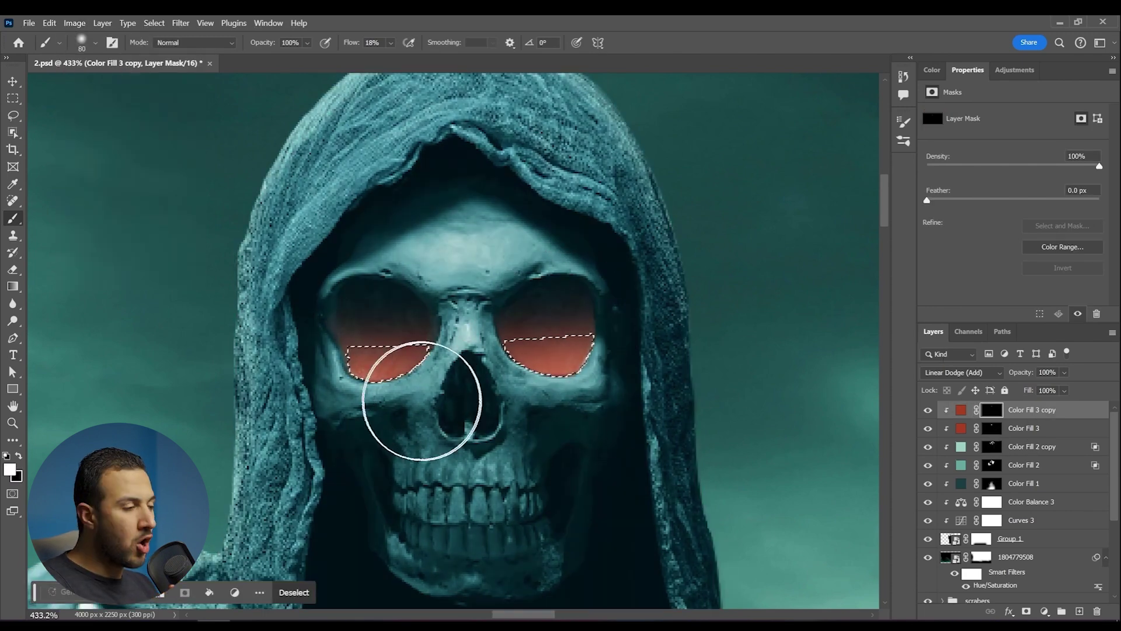
{"action": "key", "text": "ctrl+d"}
{"action": "key", "text": "ctrl+space"}
{"action": "left_click_drag", "start_coordinate": [649, 345], "coordinate": [540, 263]}
{"action": "key", "text": "ctrl+space"}
{"action": "left_click_drag", "start_coordinate": [599, 378], "coordinate": [628, 381]}
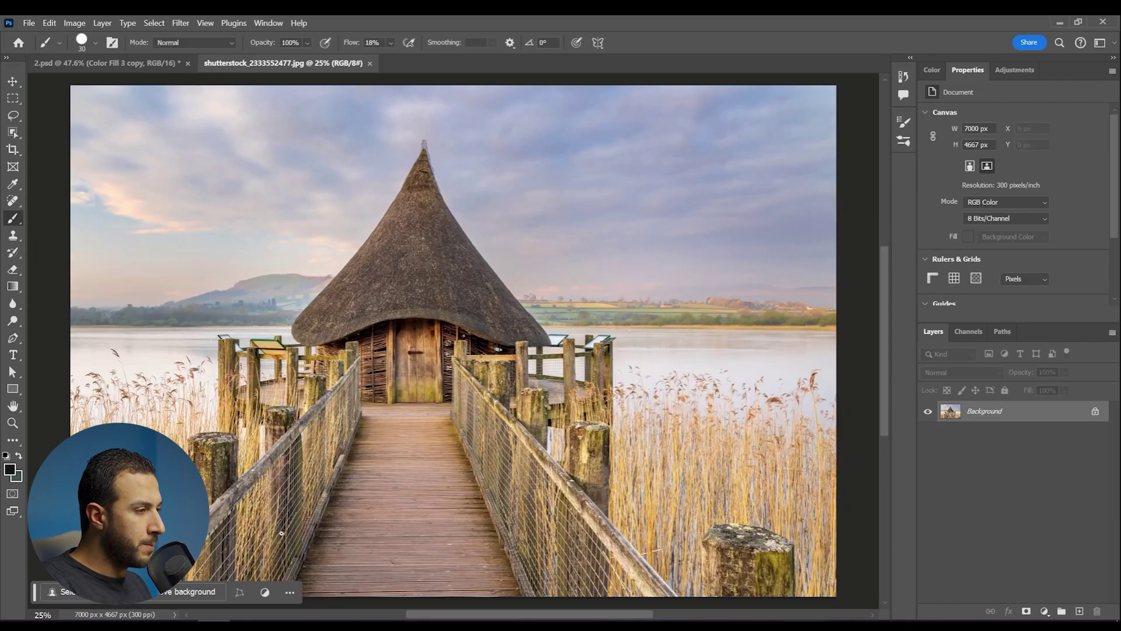
- Start tracing the top of a wooden post with the Pen tool in the shutterstock_2333552477.jpg bridge photo
{"action": "key", "text": "z"}
{"action": "scroll", "coordinate": [250, 475], "scroll_direction": "up", "scroll_amount": 3}
{"action": "key", "text": "p"}
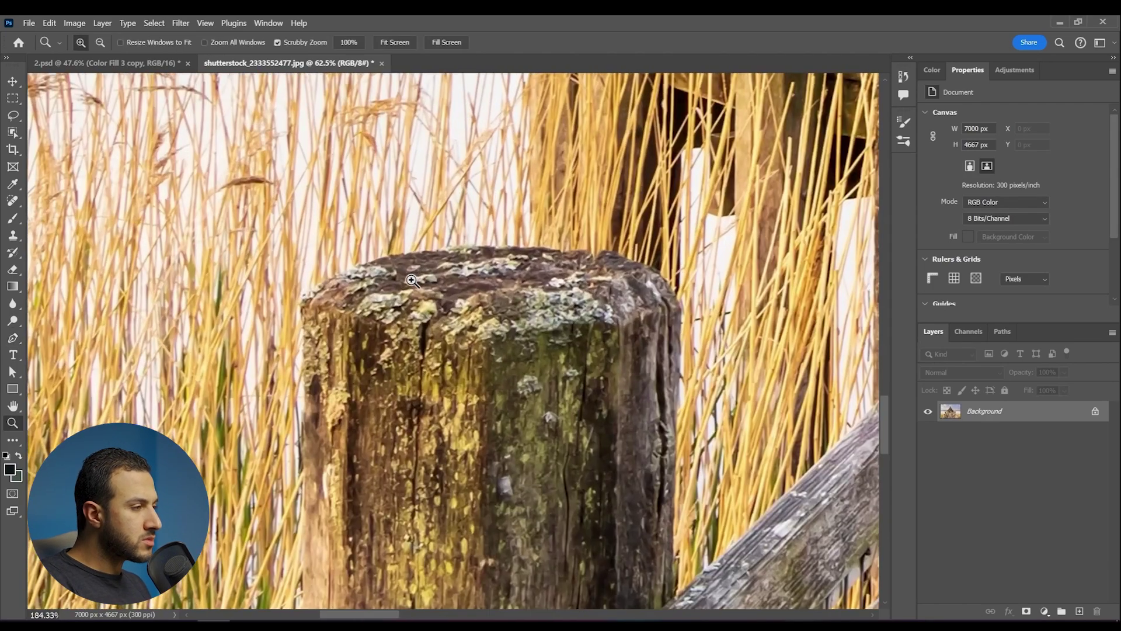
{"action": "left_click", "coordinate": [305, 299]}
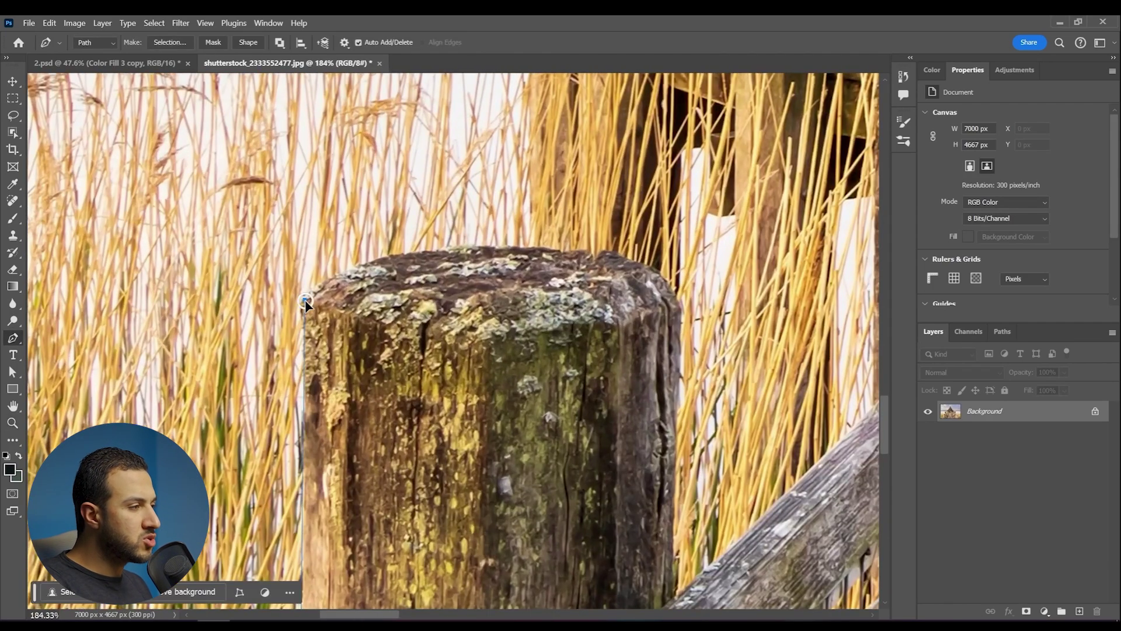
{"action": "left_click_drag", "start_coordinate": [648, 268], "coordinate": [475, 185]}
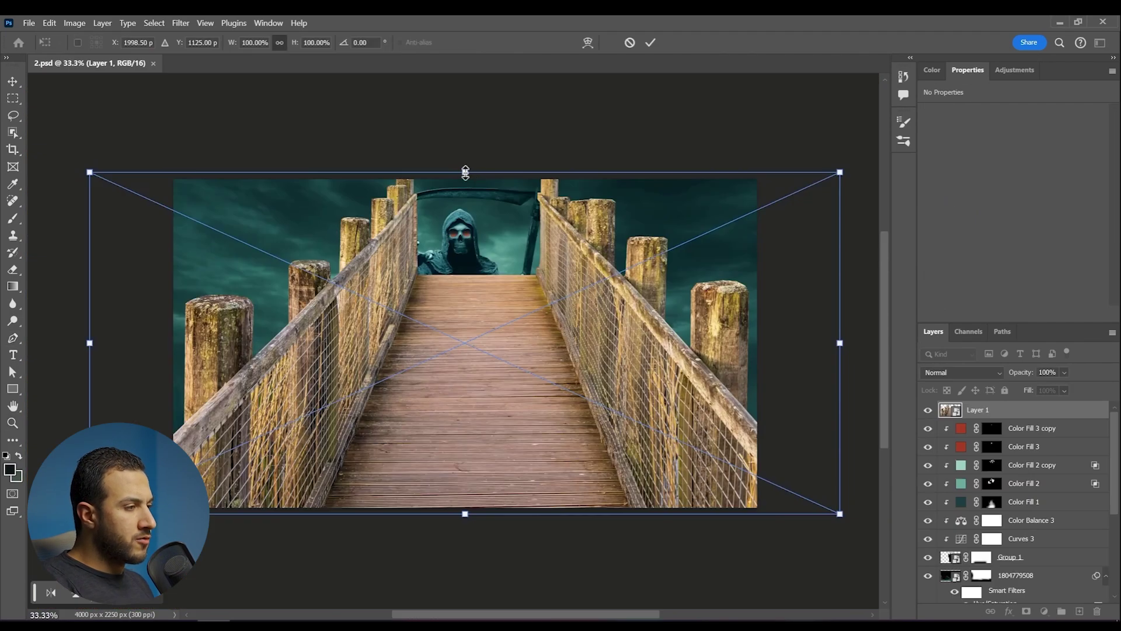
- Scale the cut-out bridge to about 2487 x 576 px at the canvas's lower centre and distort its corners for perspective
{"action": "left_click_drag", "start_coordinate": [466, 327], "coordinate": [469, 430]}
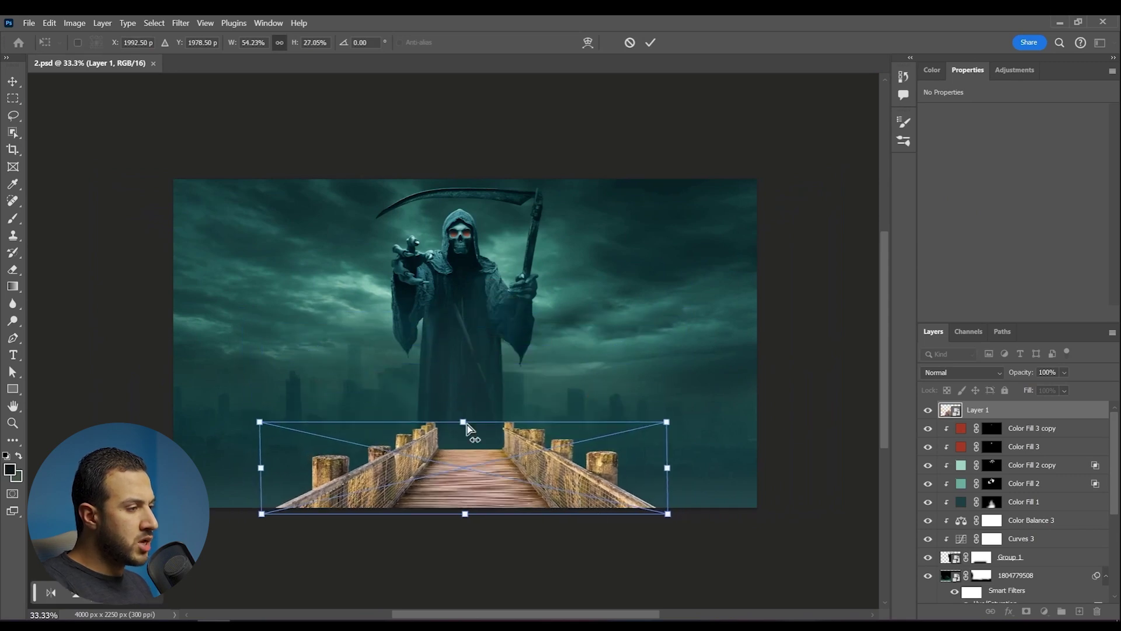
{"action": "left_click_drag", "start_coordinate": [669, 515], "coordinate": [629, 516]}
{"action": "left_click_drag", "start_coordinate": [261, 514], "coordinate": [285, 515]}
{"action": "left_click_drag", "start_coordinate": [260, 422], "coordinate": [275, 414]}
{"action": "left_click_drag", "start_coordinate": [665, 422], "coordinate": [630, 417]}
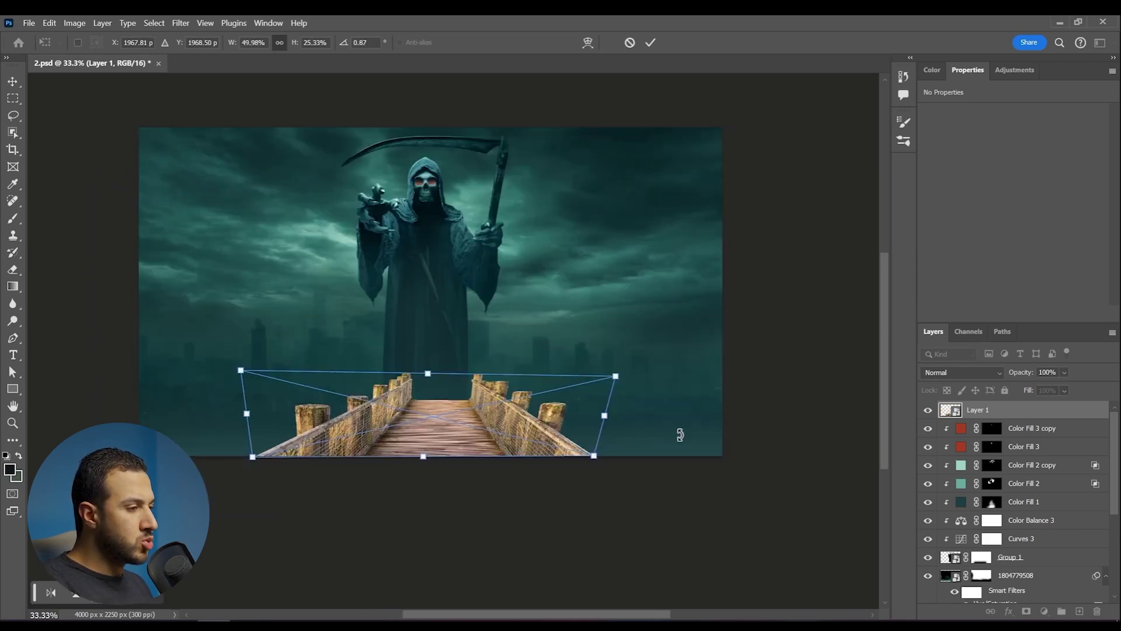
{"action": "left_click_drag", "start_coordinate": [600, 457], "coordinate": [609, 457]}
- Add a cyan vertical guide through the canvas centre at 50%
{"action": "left_click", "coordinate": [205, 23]}
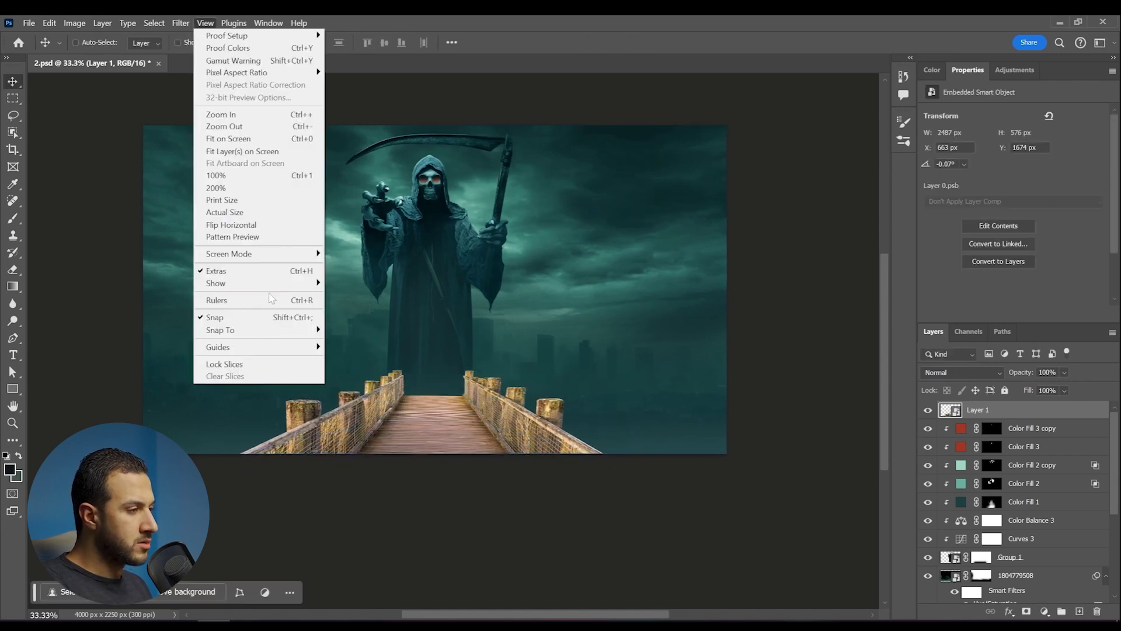
{"action": "mouse_move", "coordinate": [268, 348]}
{"action": "left_click", "coordinate": [368, 416]}
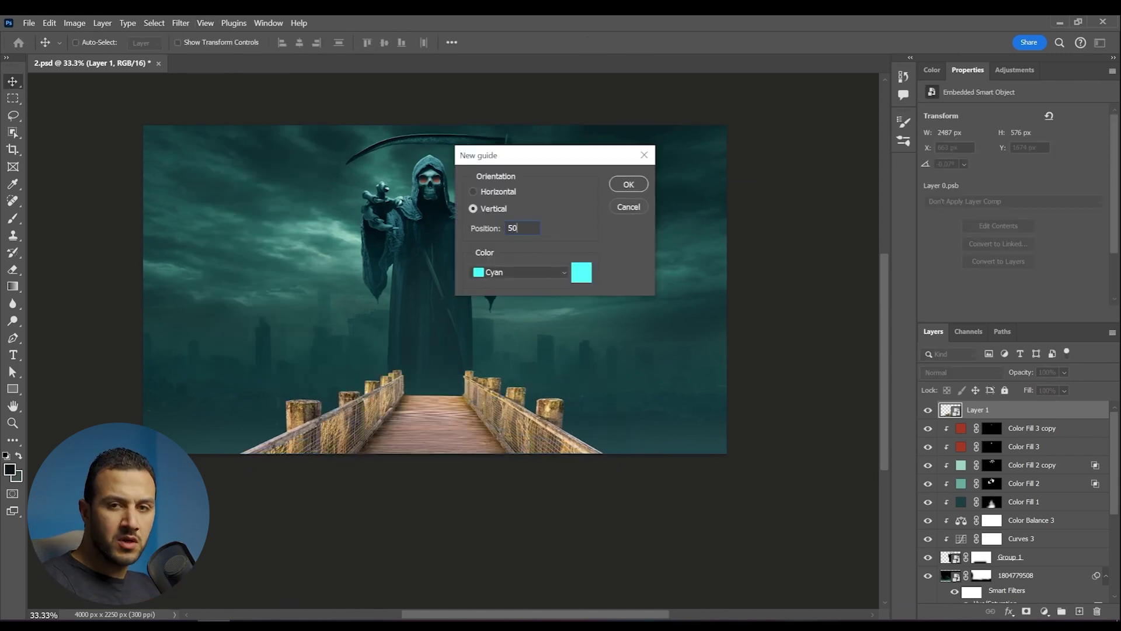
{"action": "left_click", "coordinate": [628, 186]}
- Group the reaper with its clipped adjustment and fill layers as "death", and collapse the sky group
{"action": "right_click", "coordinate": [473, 278]}
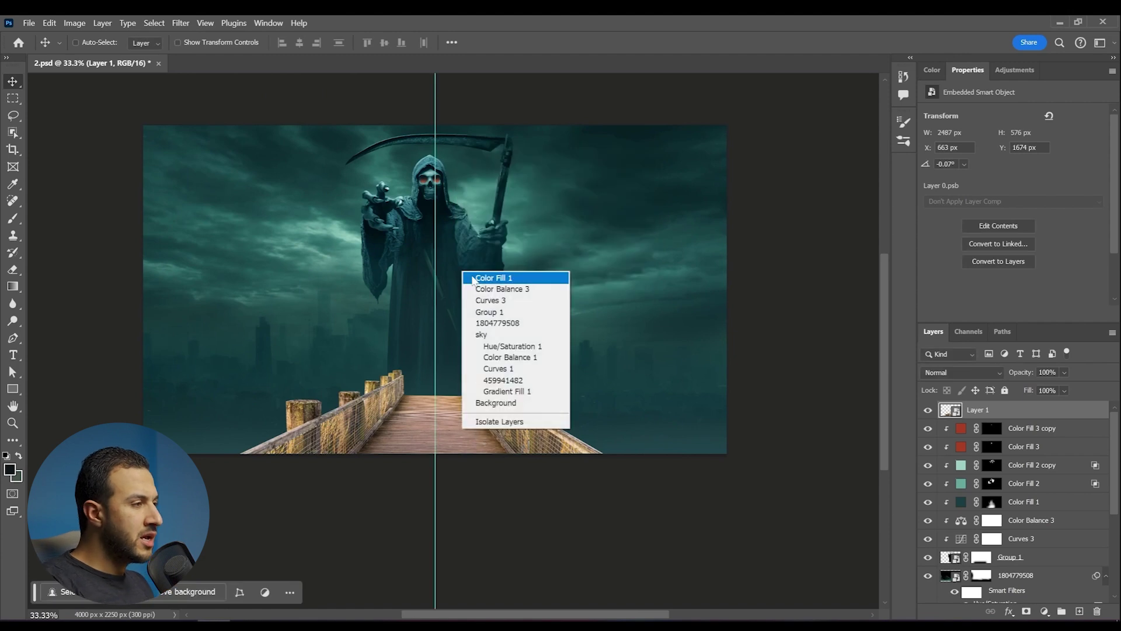
{"action": "left_click", "coordinate": [1029, 562]}
{"action": "scroll", "coordinate": [955, 581], "scroll_direction": "down", "scroll_amount": 1}
{"action": "scroll", "coordinate": [993, 537], "scroll_direction": "up", "scroll_amount": 1}
{"action": "left_click", "coordinate": [1022, 431], "text": "shift"}
{"action": "key", "text": "ctrl+g"}
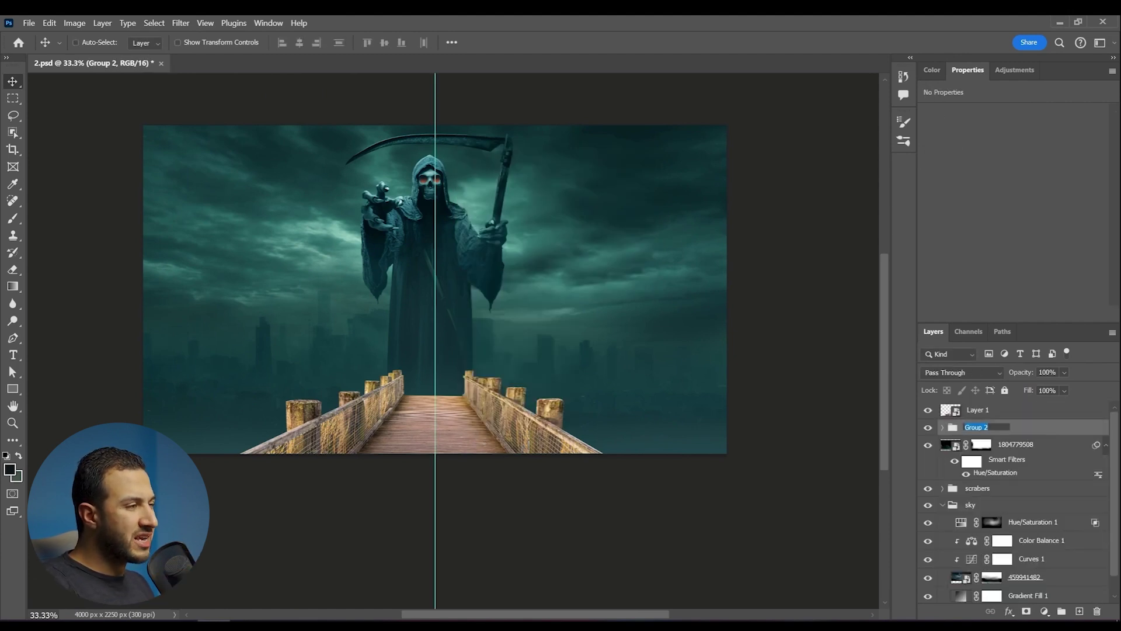
{"action": "left_click", "coordinate": [942, 505]}
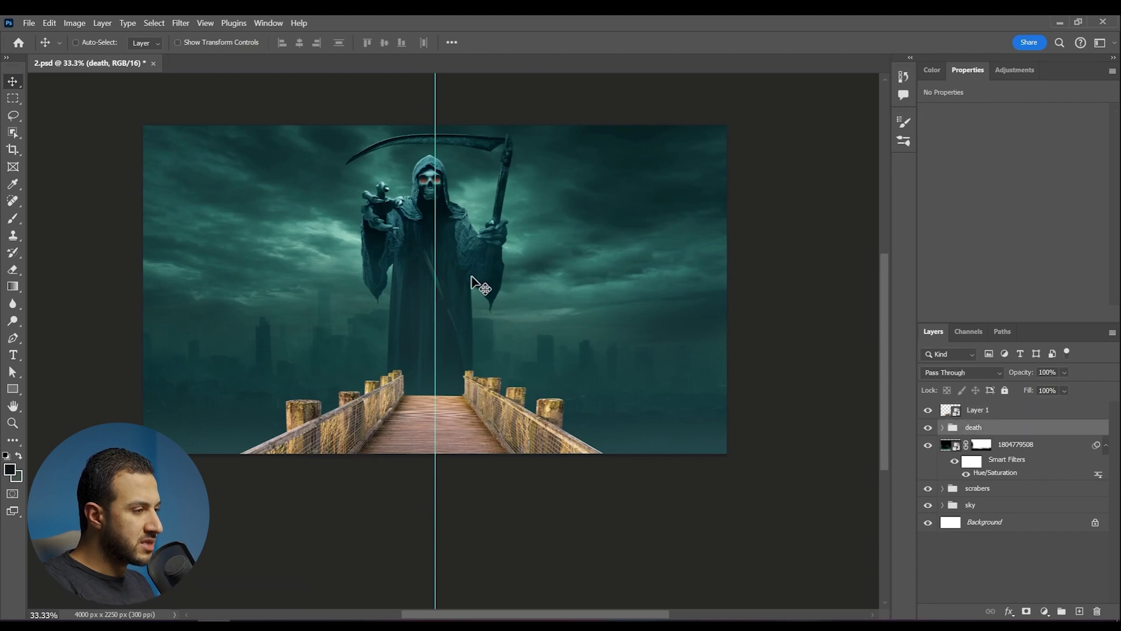
- Shift the death group slightly right so the reaper's skull is centred on the vertical guide
{"action": "left_click_drag", "start_coordinate": [474, 284], "coordinate": [479, 283]}
{"action": "key", "text": "shift+Left"}
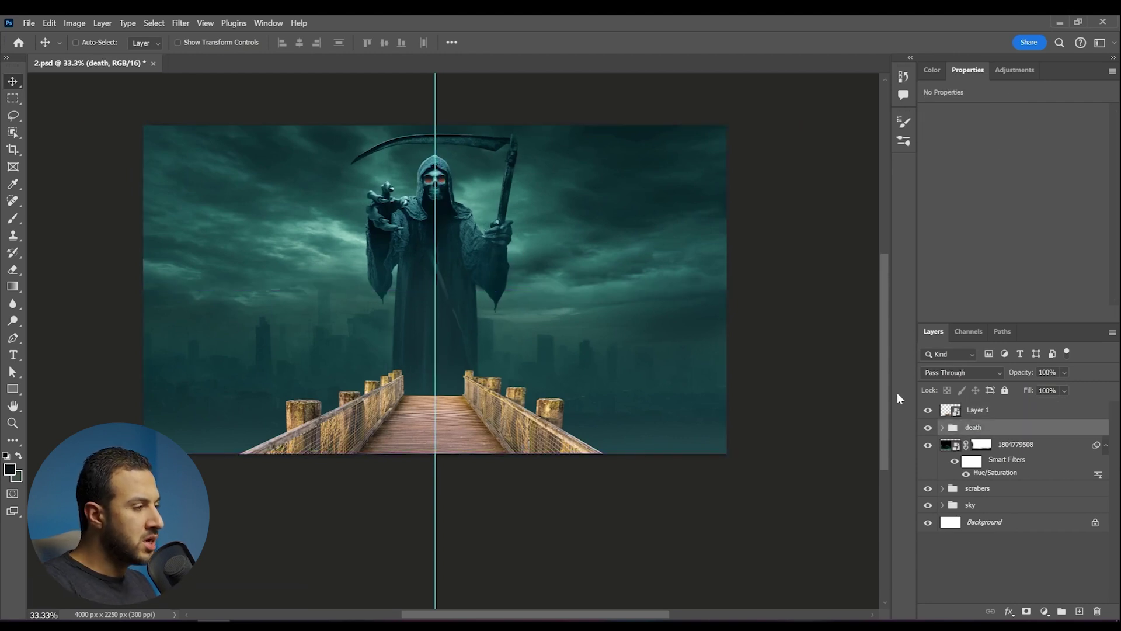
- In a group named "way", darken the bridge with clipped Curves and set its saturation to -60 with clipped Hue/Saturation
{"action": "left_click", "coordinate": [567, 432], "text": "ctrl"}
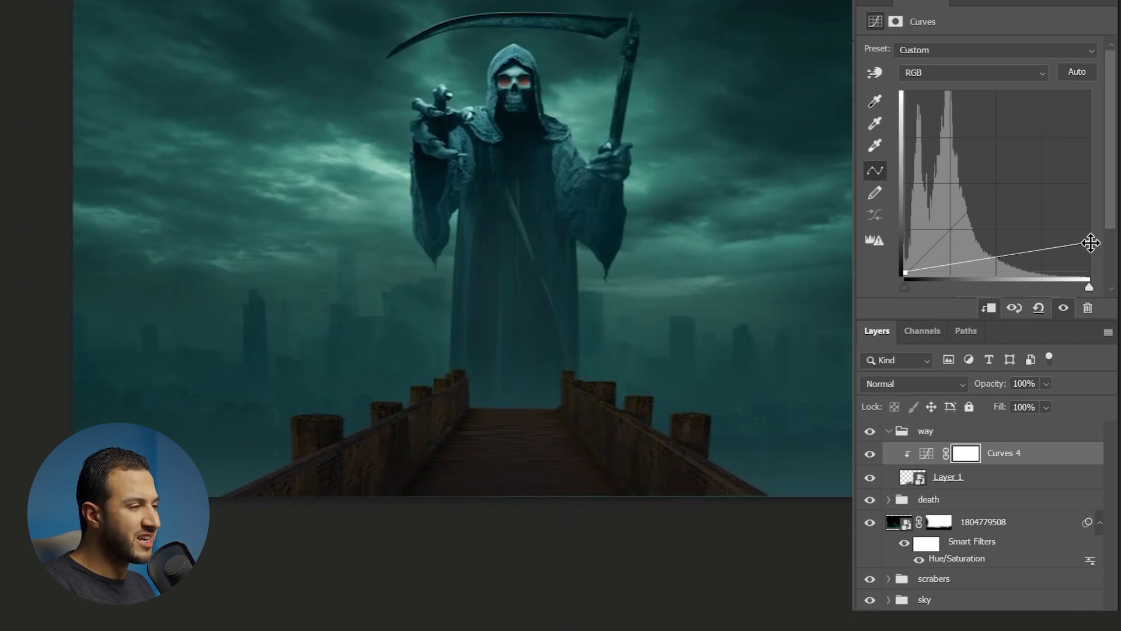
{"action": "left_click", "coordinate": [958, 1]}
{"action": "left_click", "coordinate": [1011, 132]}
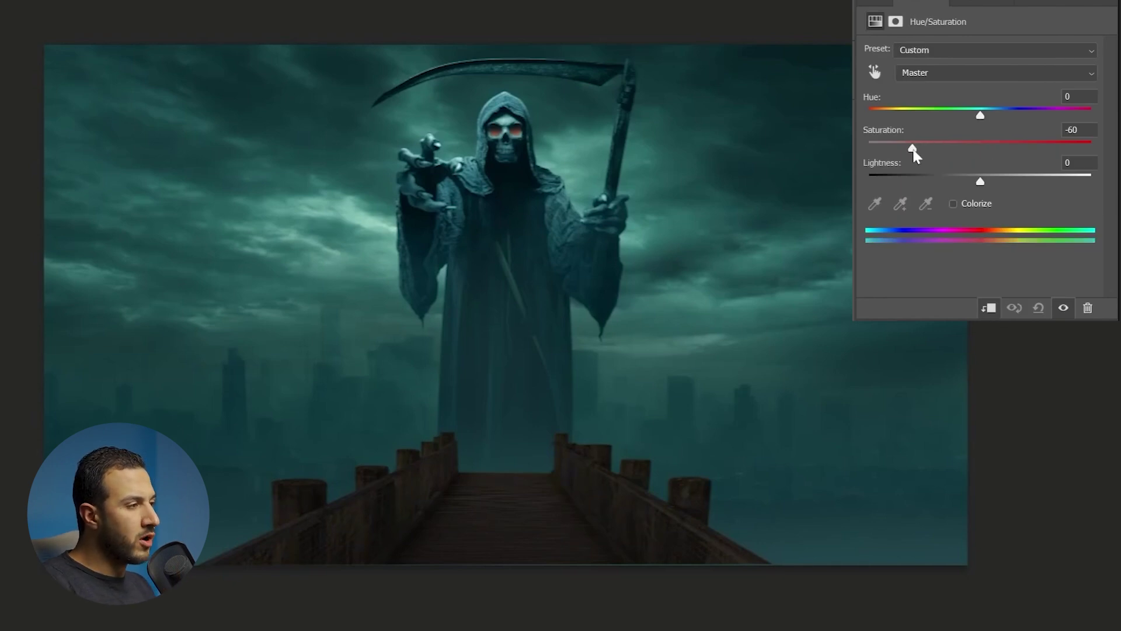
- Tint the bridge teal with a clipped Color Balance, setting midtones to -55 cyan-red, +3 magenta-green and +18 yellow-blue
{"action": "left_click", "coordinate": [970, 3]}
{"action": "left_click", "coordinate": [1014, 127]}
{"action": "left_click_drag", "start_coordinate": [959, 88], "coordinate": [920, 87]}
{"action": "left_click_drag", "start_coordinate": [959, 144], "coordinate": [966, 145]}
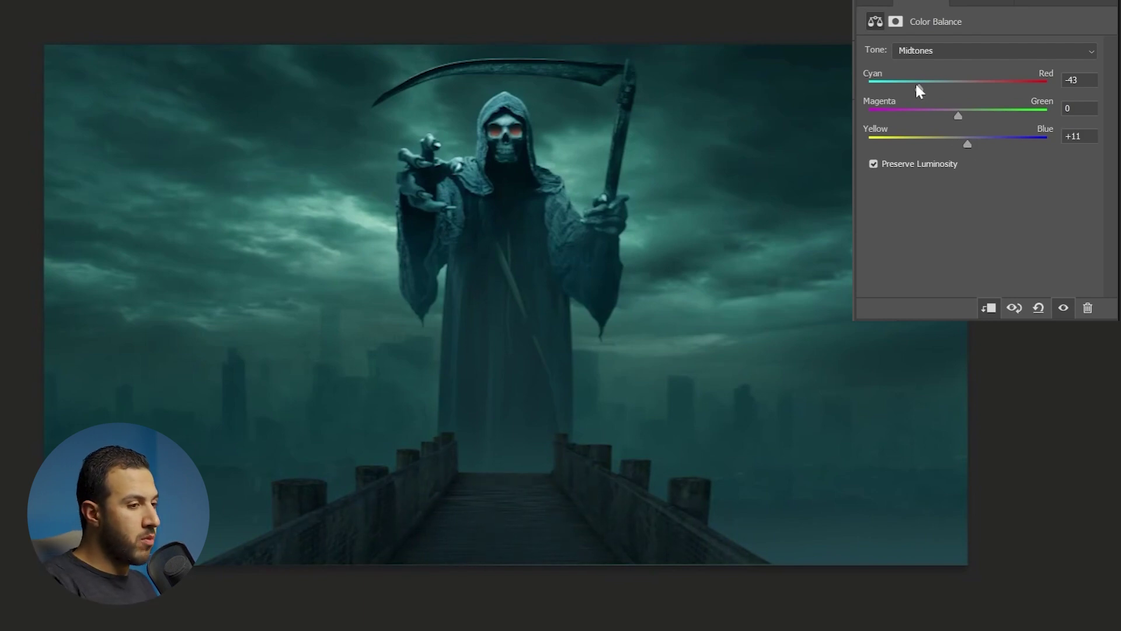
{"action": "left_click_drag", "start_coordinate": [918, 87], "coordinate": [909, 87]}
{"action": "left_click_drag", "start_coordinate": [962, 115], "coordinate": [971, 143]}
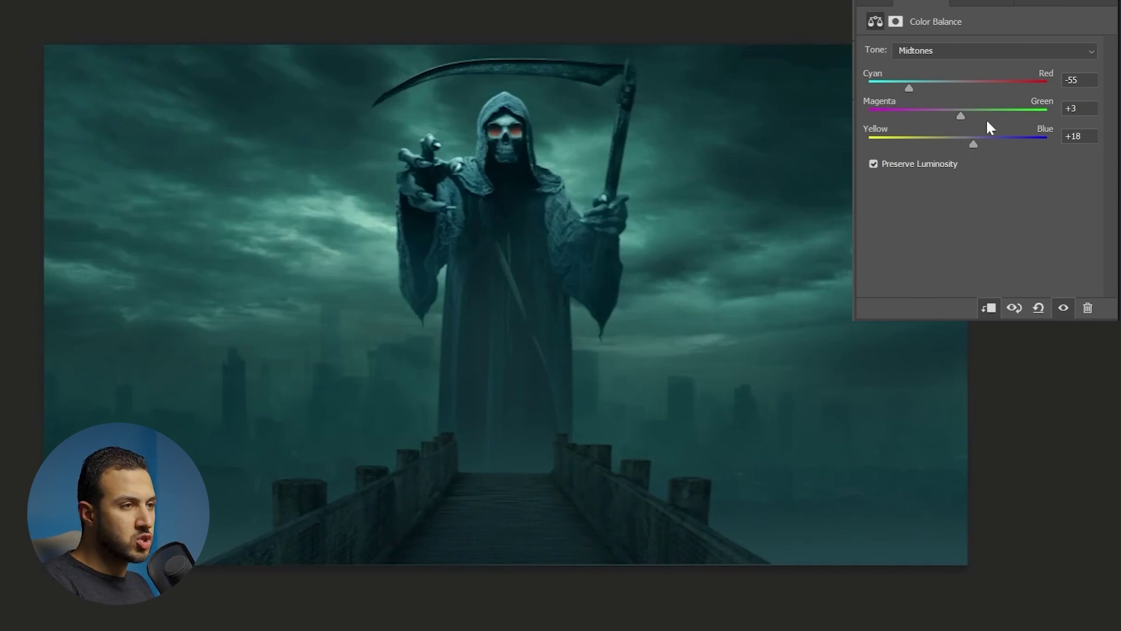
{"action": "left_click", "coordinate": [925, 51]}
{"action": "left_click", "coordinate": [926, 69]}
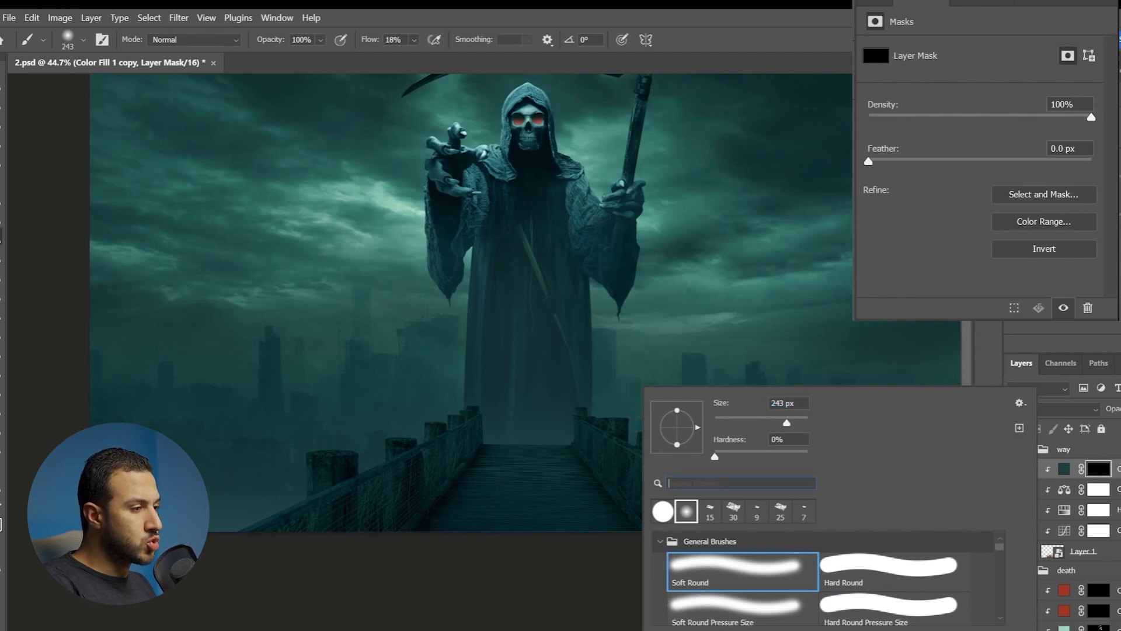
- With the Fog brush at 700 px, paint the teal colour fill's mask around the posts at the bridge's far end
{"action": "type", "text": "fog"}
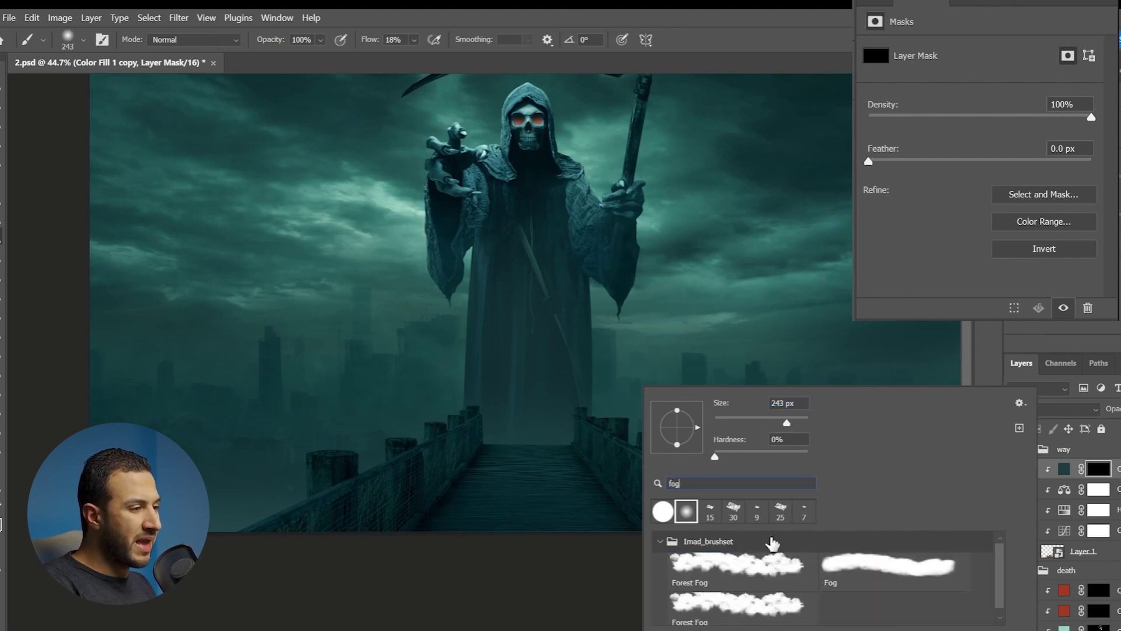
{"action": "left_click", "coordinate": [858, 565]}
{"action": "left_click", "coordinate": [609, 425]}
{"action": "key", "text": "bracketright"}
{"action": "key", "text": "bracketright"}
{"action": "key", "text": "bracketright"}
{"action": "key", "text": "bracketright"}
{"action": "key", "text": "bracketright"}
{"action": "key", "text": "bracketright"}
{"action": "left_click_drag", "start_coordinate": [599, 393], "coordinate": [644, 350]}
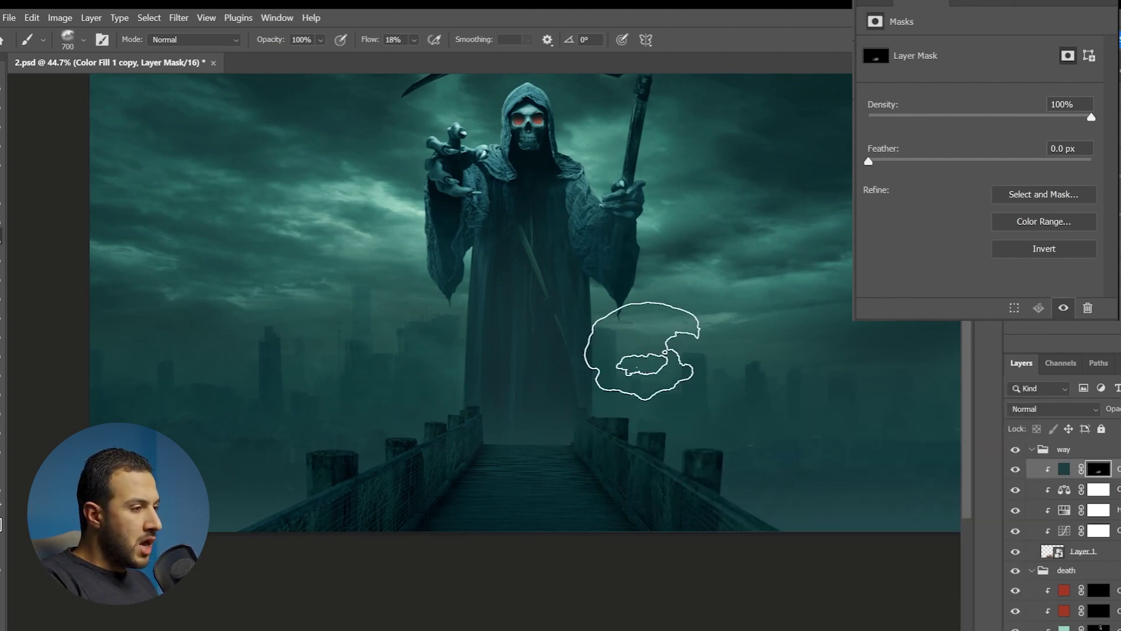
{"action": "mouse_move", "coordinate": [368, 392]}
{"action": "left_mouse_down"}
{"action": "mouse_move", "coordinate": [634, 408]}
{"action": "mouse_move", "coordinate": [701, 426]}
{"action": "mouse_move", "coordinate": [520, 428]}
{"action": "mouse_move", "coordinate": [515, 406]}
{"action": "mouse_move", "coordinate": [411, 427]}
{"action": "left_mouse_up"}
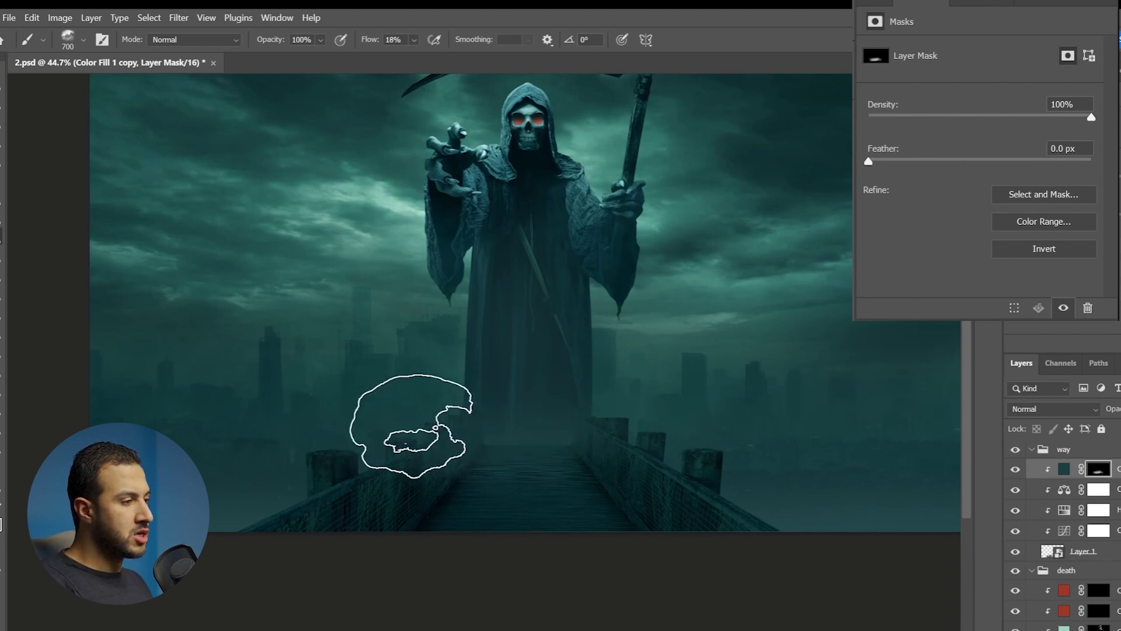
- Extend the fog on the teal fill's mask down over the bridge's left railing
{"action": "double_click", "coordinate": [1116, 469]}
{"action": "key", "text": "Escape"}
{"action": "key", "text": "ctrl+backslash"}
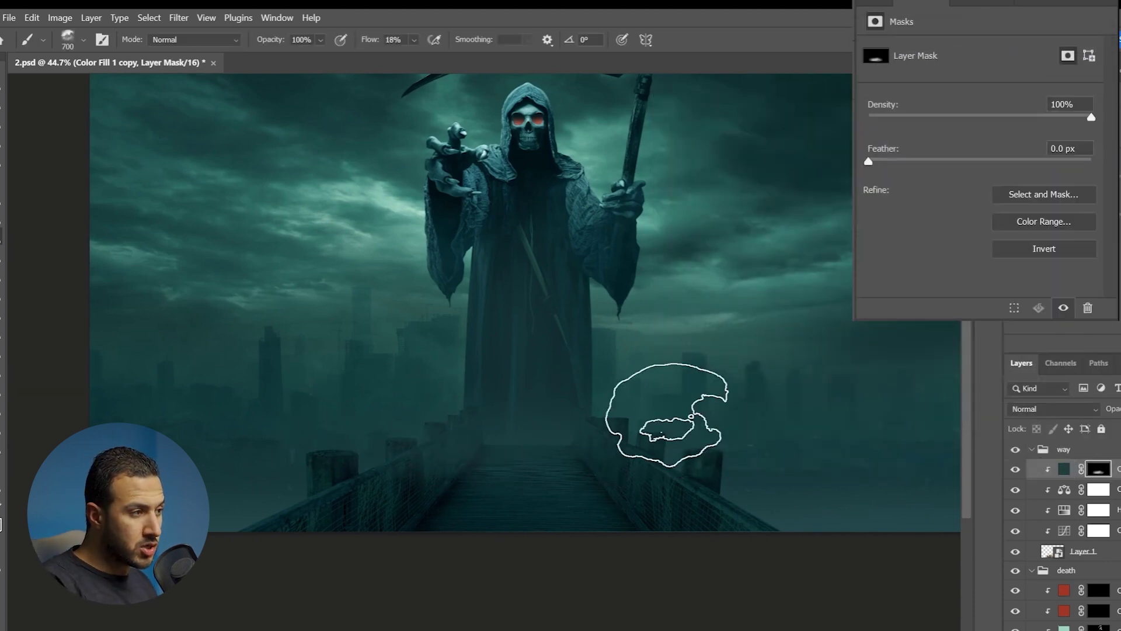
{"action": "mouse_move", "coordinate": [317, 411]}
{"action": "left_mouse_down"}
{"action": "mouse_move", "coordinate": [855, 393]}
{"action": "mouse_move", "coordinate": [689, 433]}
{"action": "mouse_move", "coordinate": [836, 448]}
{"action": "mouse_move", "coordinate": [253, 467]}
{"action": "mouse_move", "coordinate": [546, 505]}
{"action": "mouse_move", "coordinate": [426, 499]}
{"action": "mouse_move", "coordinate": [295, 542]}
{"action": "left_mouse_up"}
{"action": "left_click_drag", "start_coordinate": [1120, 408], "coordinate": [1120, 425]}
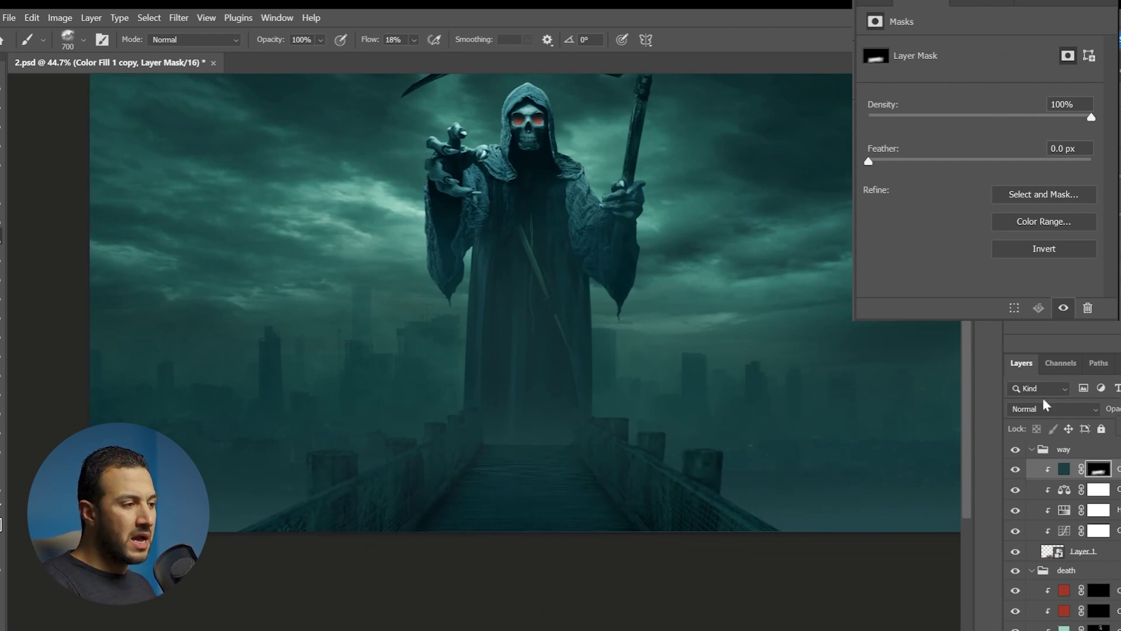
- Reduce the Fog brush to 250 px and paint finer fog where the bridge meets the reaper's robe
{"action": "mouse_move", "coordinate": [744, 390]}
{"action": "left_mouse_down"}
{"action": "mouse_move", "coordinate": [660, 345]}
{"action": "mouse_move", "coordinate": [785, 454]}
{"action": "left_mouse_up"}
{"action": "key", "text": "bracketleft"}
{"action": "key", "text": "bracketleft"}
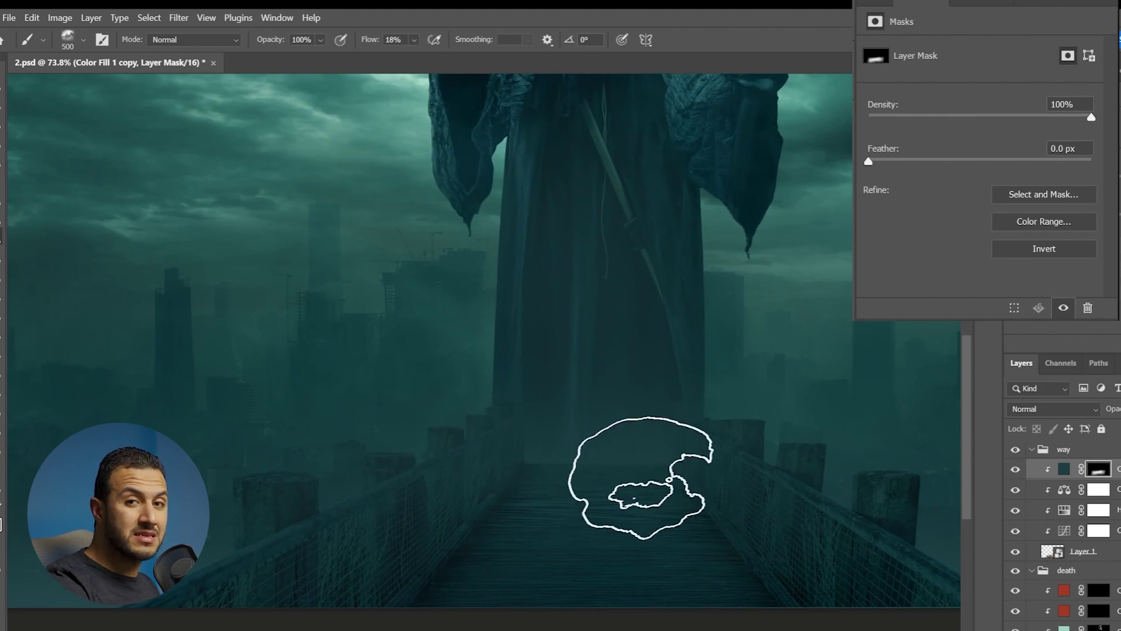
{"action": "key", "text": "bracketleft"}
{"action": "key", "text": "bracketleft"}
{"action": "key", "text": "bracketleft"}
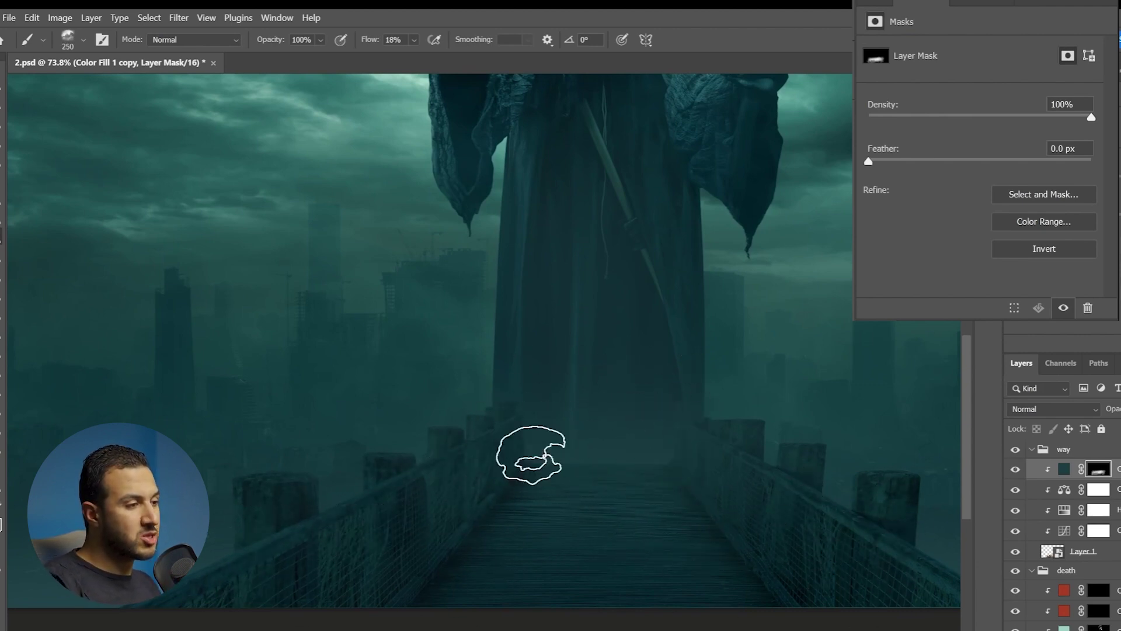
{"action": "left_click_drag", "start_coordinate": [795, 452], "coordinate": [706, 512]}
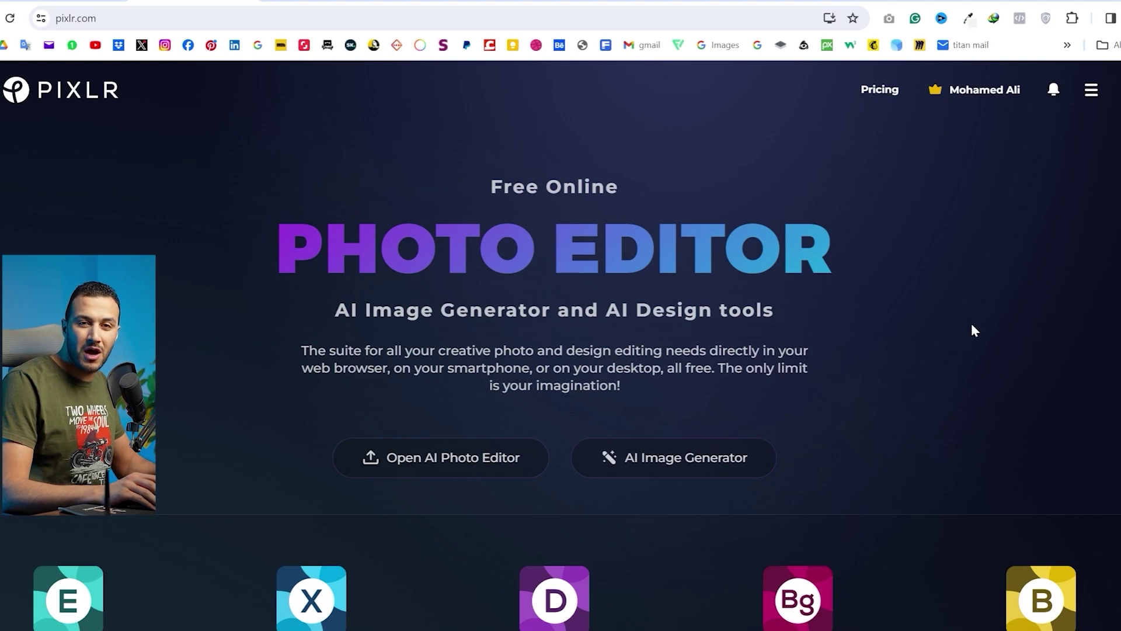
- Switch to pixlr.com in the browser, open Pixlr Editor and start creating a new image
{"action": "scroll", "coordinate": [972, 324], "scroll_direction": "down", "scroll_amount": 2}
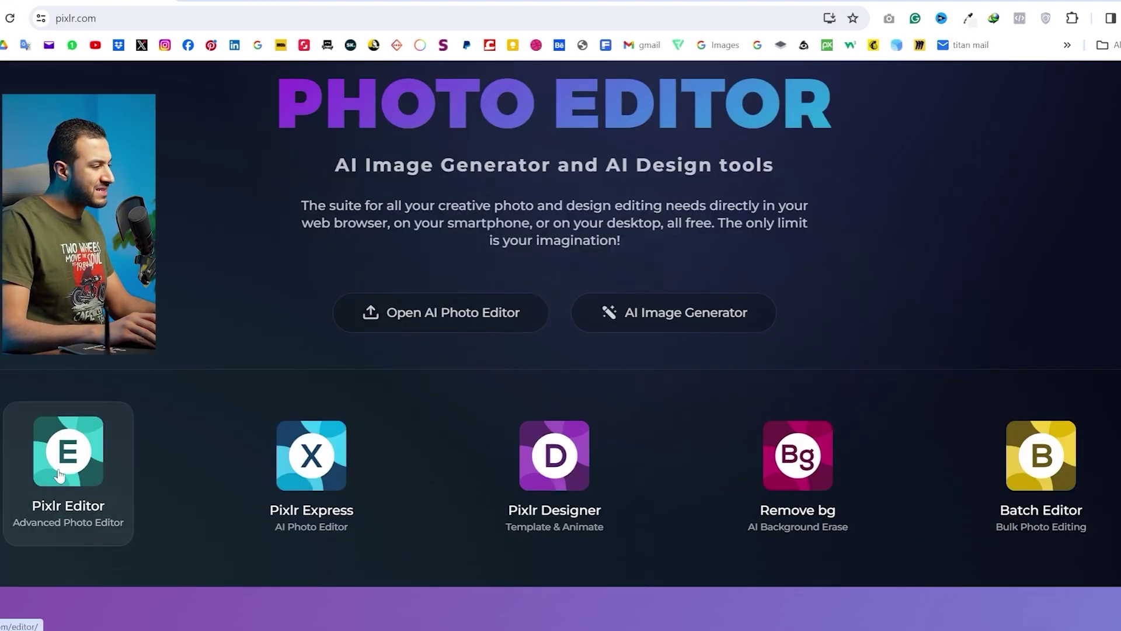
{"action": "left_click", "coordinate": [59, 474]}
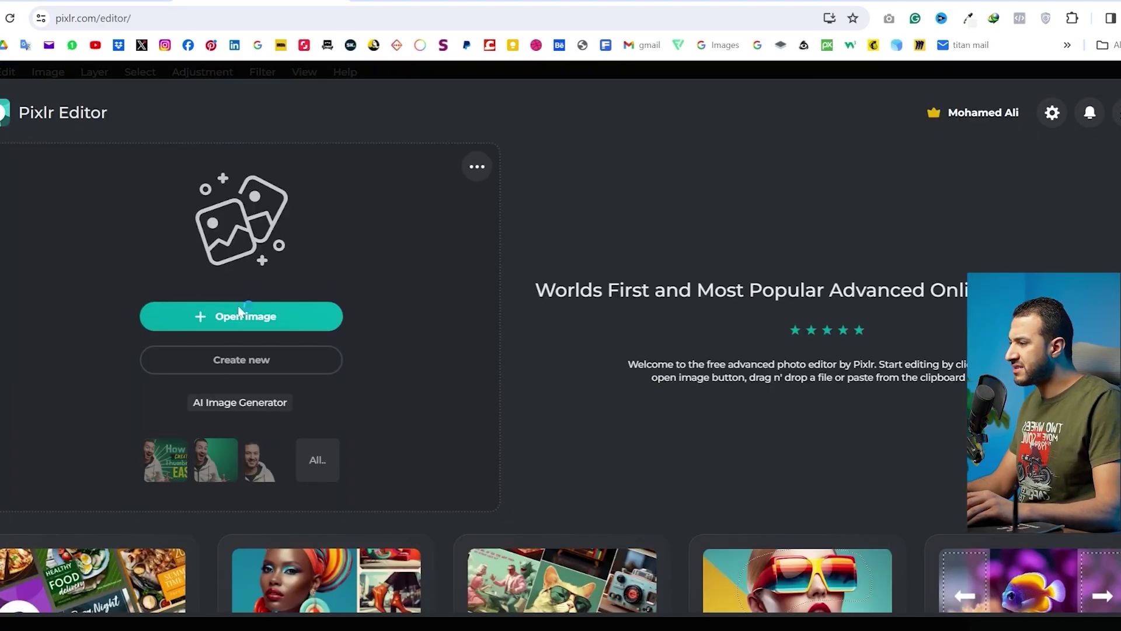
{"action": "left_click", "coordinate": [263, 368]}
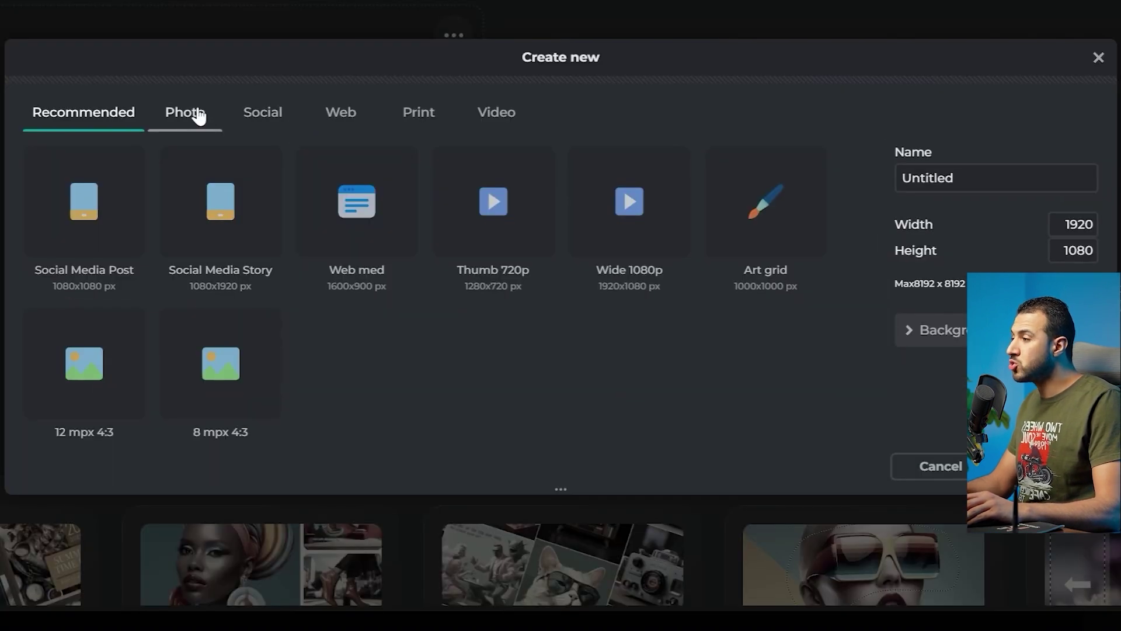
- Look through the photo, social, web and print presets and create a canvas from the YouTube Thumbnail preset
{"action": "left_click", "coordinate": [274, 226]}
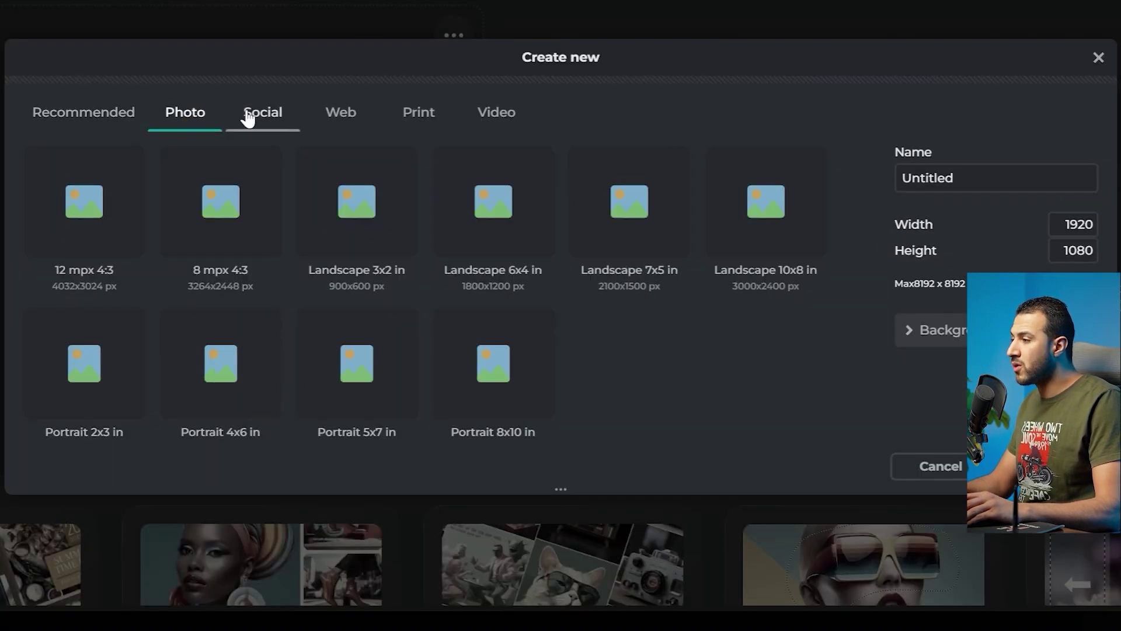
{"action": "left_click", "coordinate": [260, 114]}
{"action": "left_click", "coordinate": [325, 112]}
{"action": "left_click", "coordinate": [408, 114]}
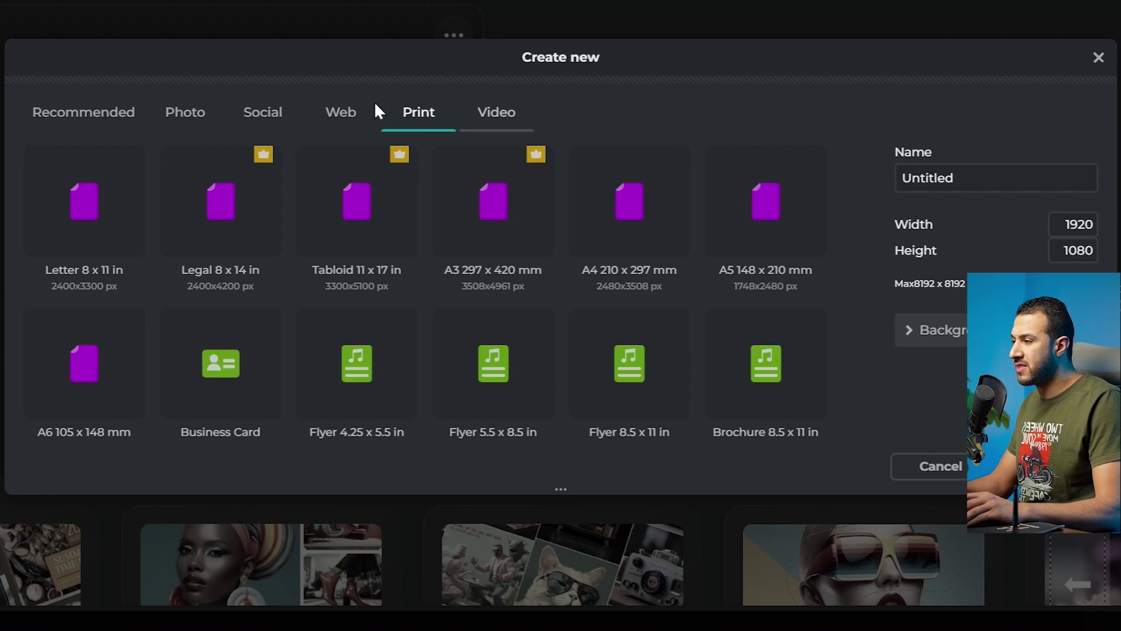
{"action": "left_click", "coordinate": [260, 114]}
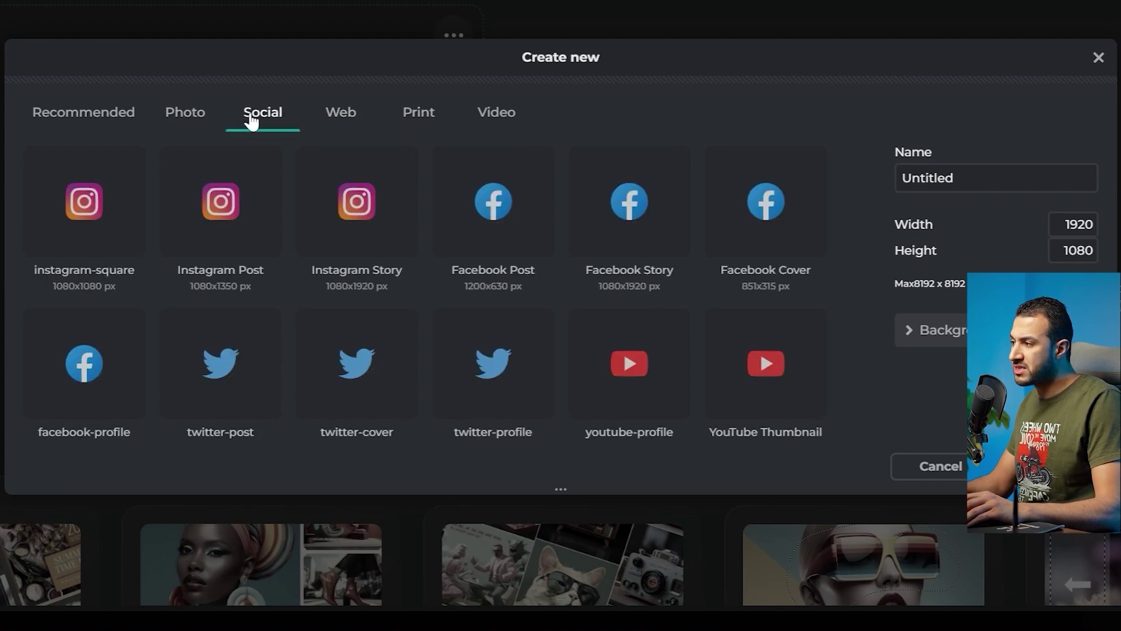
{"action": "left_click", "coordinate": [796, 397]}
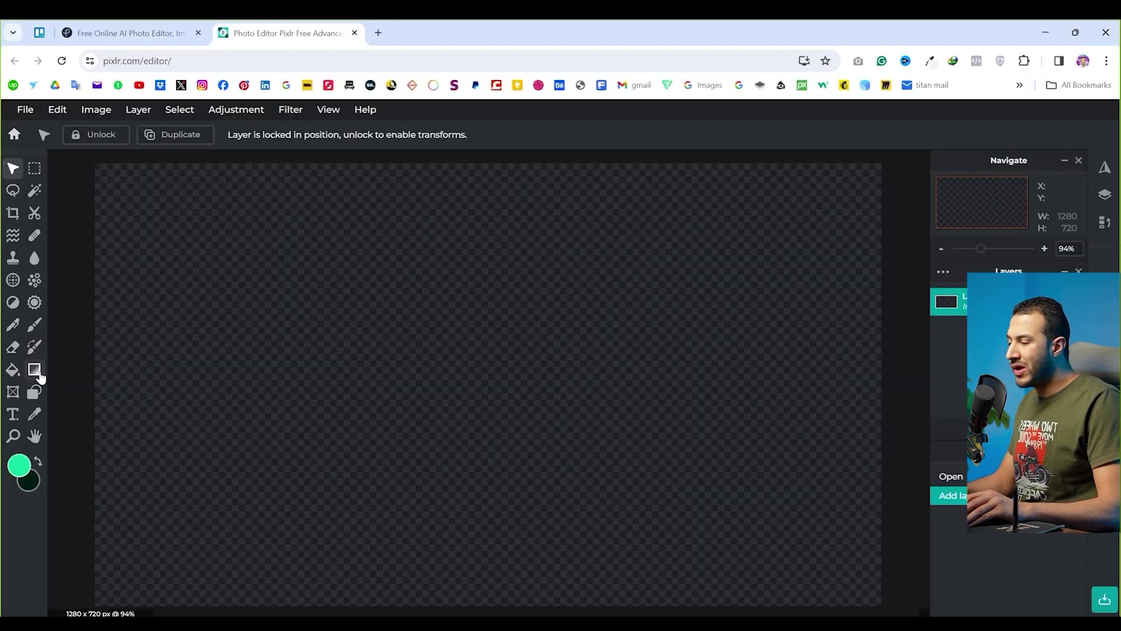
- Fill the blank canvas with a diagonal linear gradient from bright green to dark green
{"action": "left_click", "coordinate": [39, 375]}
{"action": "left_click_drag", "start_coordinate": [643, 275], "coordinate": [607, 282]}
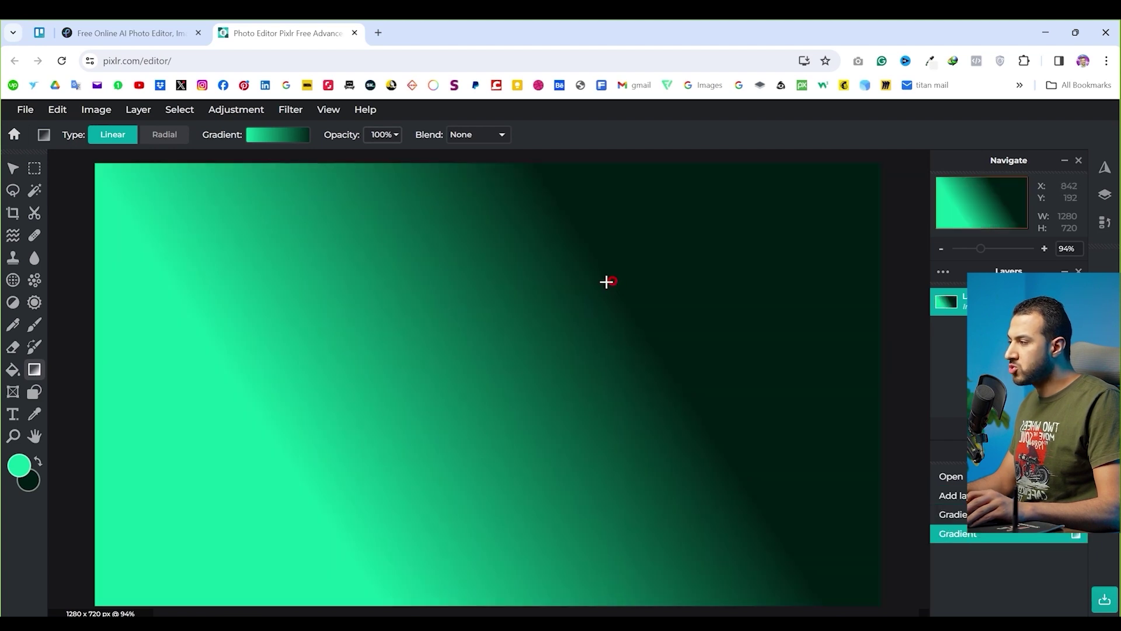
{"action": "left_click", "coordinate": [13, 170]}
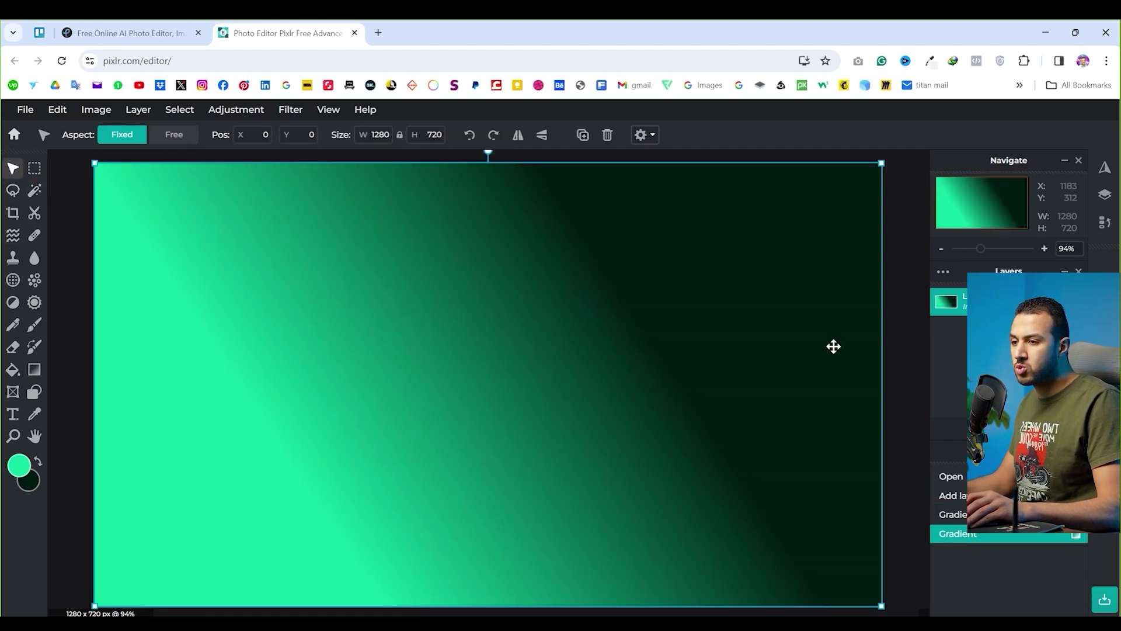
{"action": "left_click", "coordinate": [236, 109]}
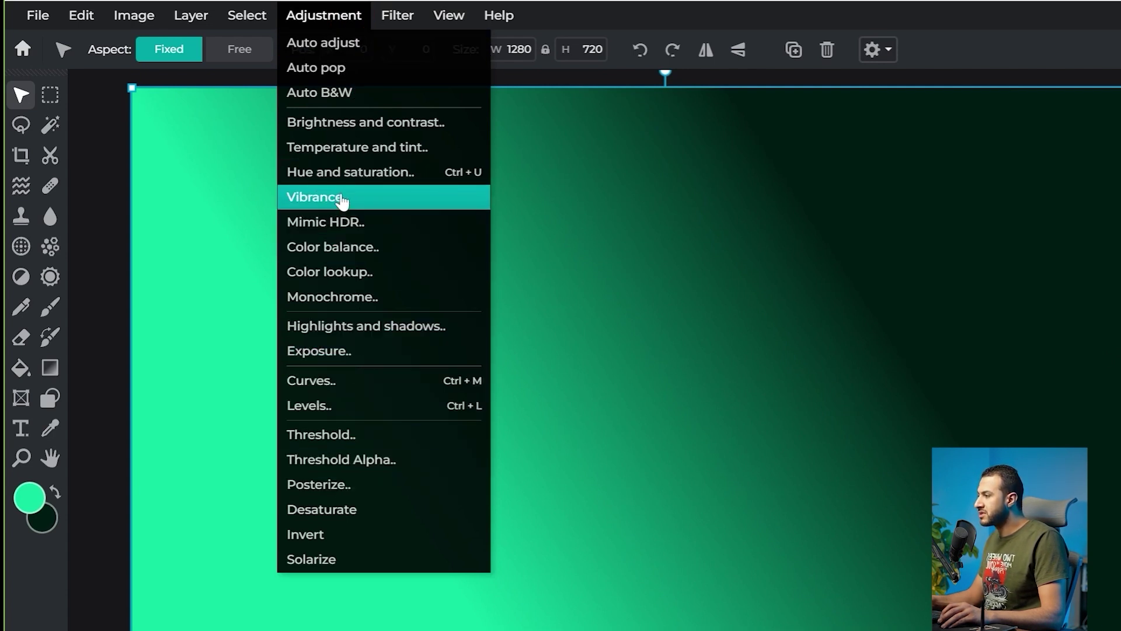
{"action": "mouse_move", "coordinate": [406, 22]}
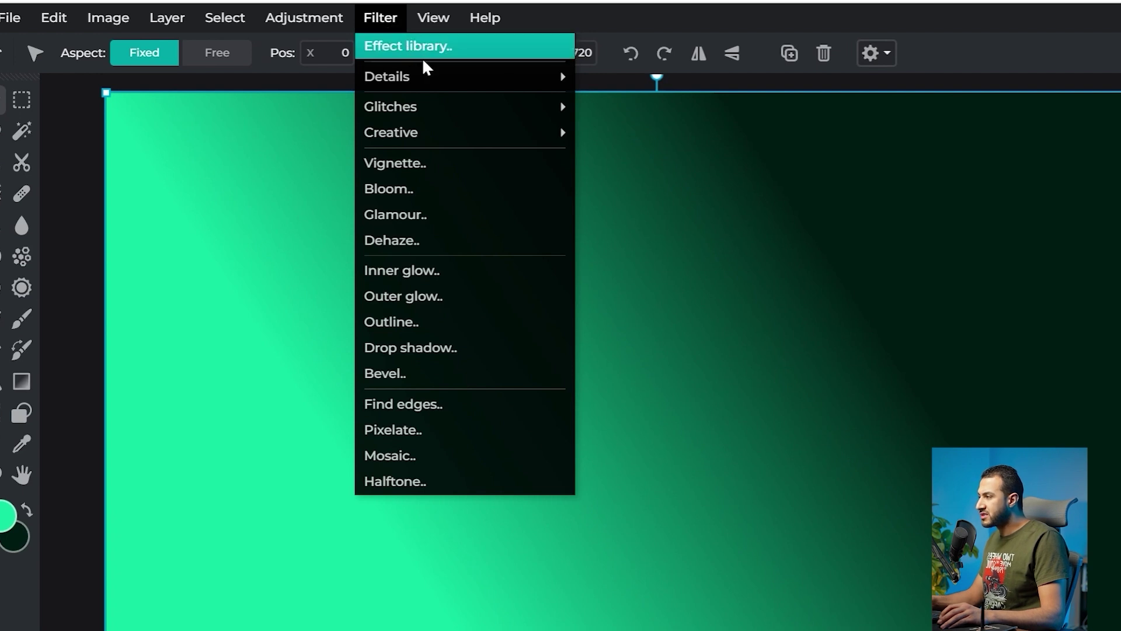
{"action": "mouse_move", "coordinate": [428, 80]}
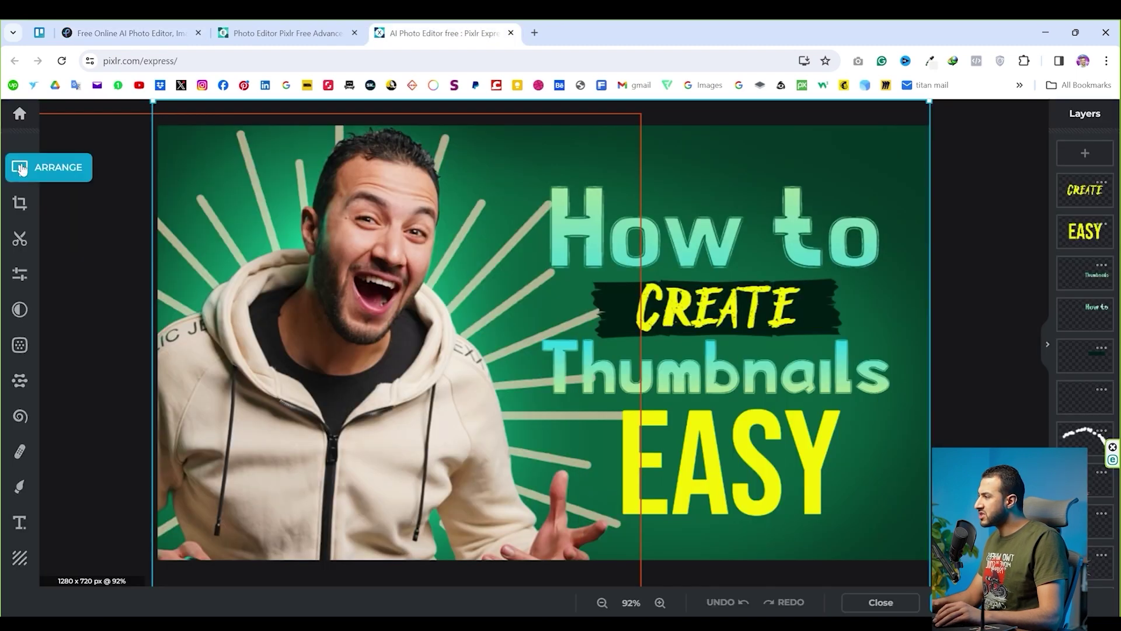
- In Pixlr Express, examine the available AI tools, including Generative fill, Generative expand and Face swap / AI avatar
{"action": "left_click", "coordinate": [19, 169]}
{"action": "left_click", "coordinate": [19, 170]}
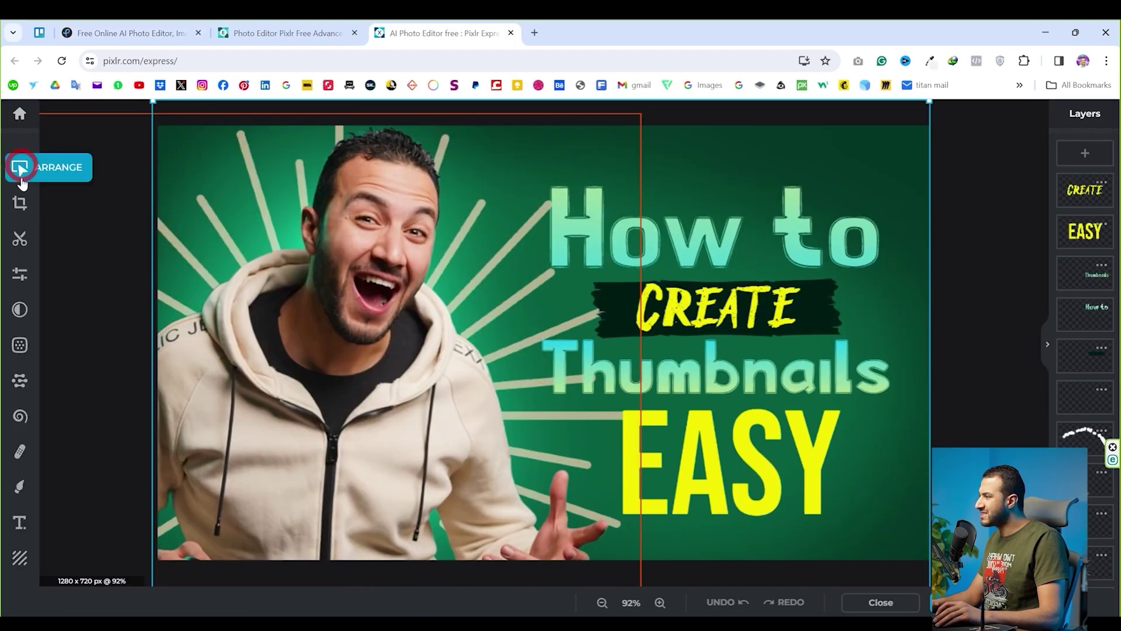
{"action": "left_click", "coordinate": [19, 380]}
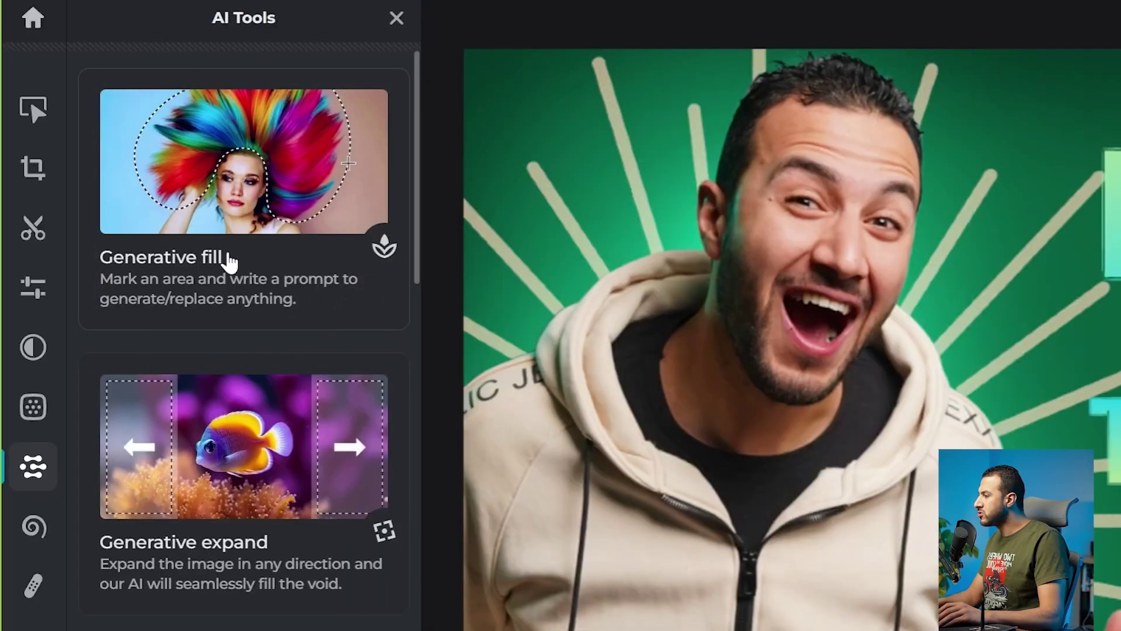
{"action": "scroll", "coordinate": [233, 257], "scroll_direction": "down", "scroll_amount": 2}
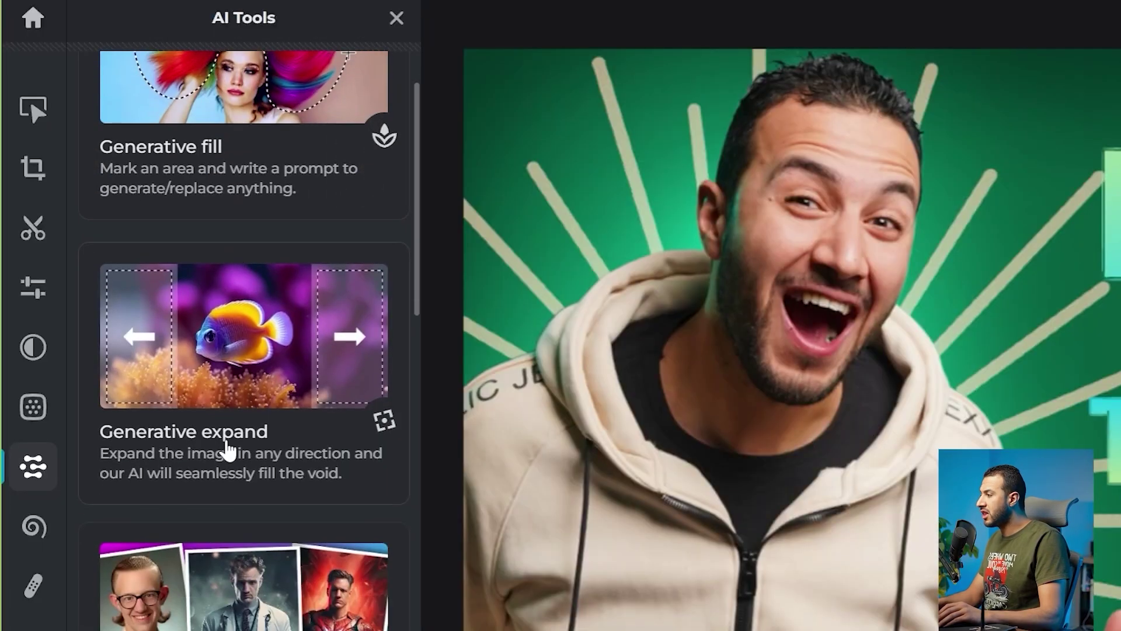
{"action": "scroll", "coordinate": [230, 451], "scroll_direction": "down", "scroll_amount": 2}
{"action": "scroll", "coordinate": [240, 508], "scroll_direction": "down", "scroll_amount": 2}
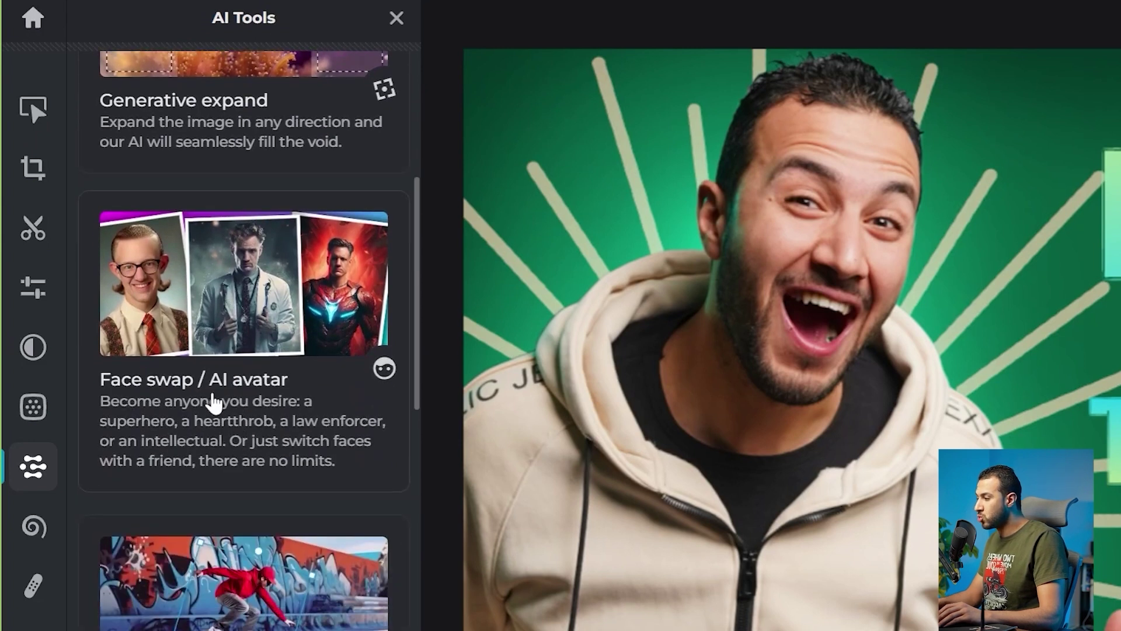
{"action": "scroll", "coordinate": [222, 401], "scroll_direction": "down", "scroll_amount": 4}
{"action": "scroll", "coordinate": [245, 397], "scroll_direction": "down", "scroll_amount": 2}
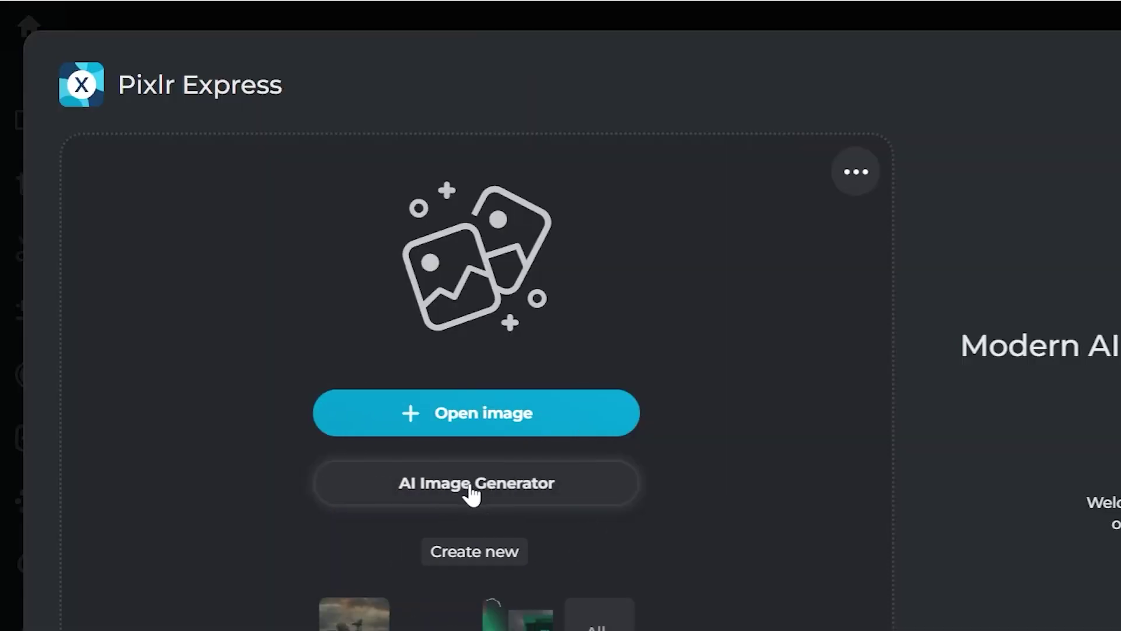
- Generate pictures with the AI Image Generator from the prompt "an old man in the desert"
{"action": "left_click", "coordinate": [472, 485]}
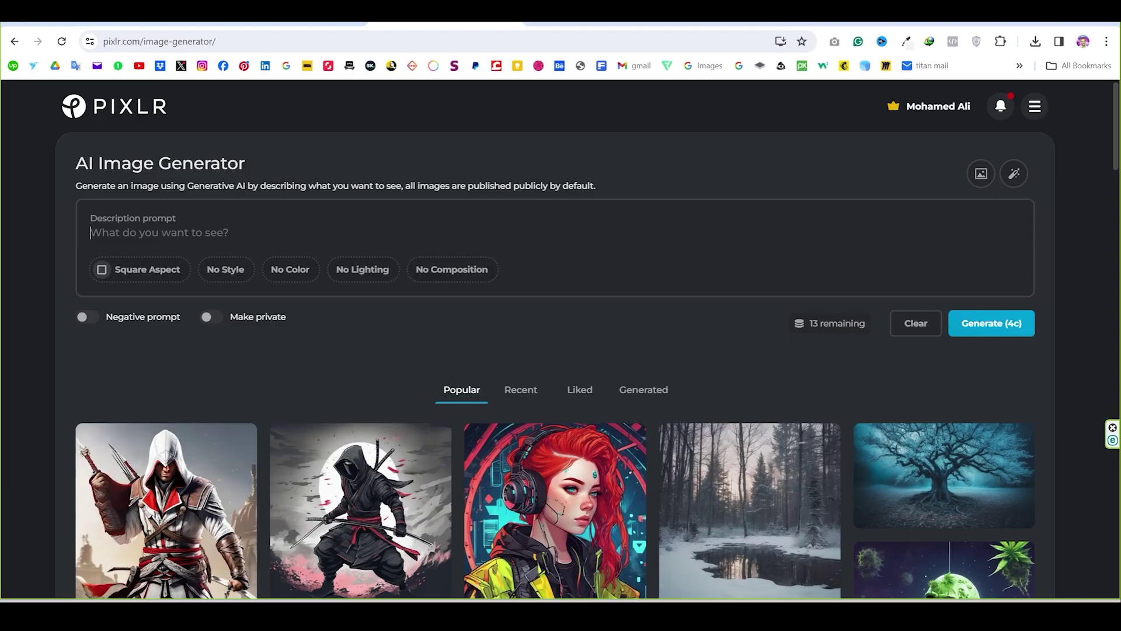
{"action": "key", "text": "BackSpace"}
{"action": "type", "text": "an o"}
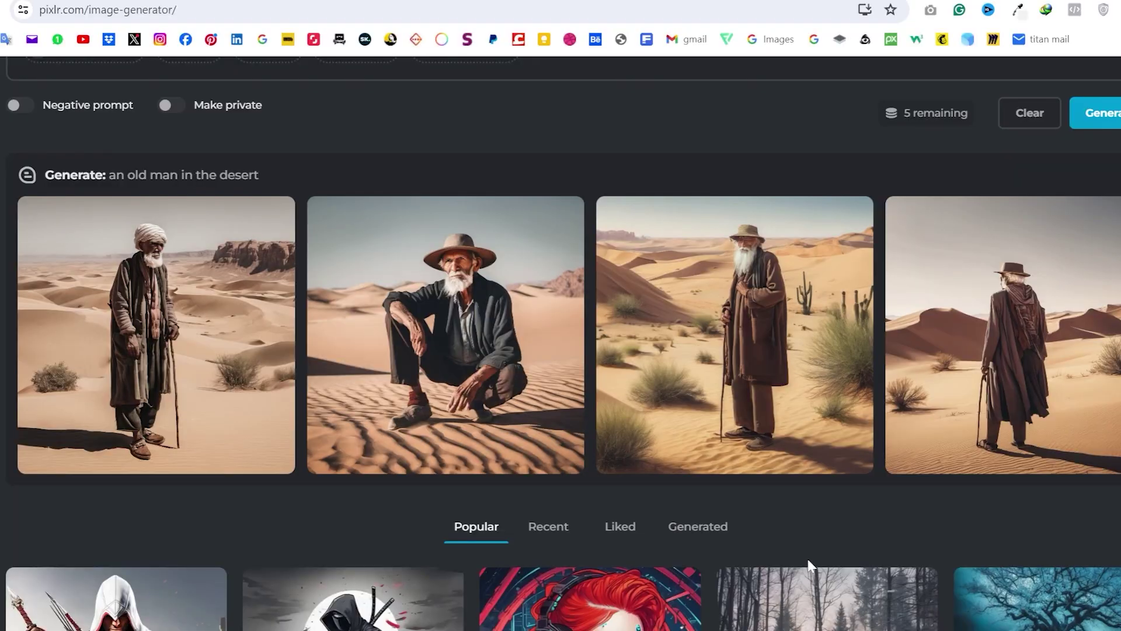
- Open the third generated desert image for editing and browse its AI tools as far as Remove object
{"action": "mouse_move", "coordinate": [728, 342]}
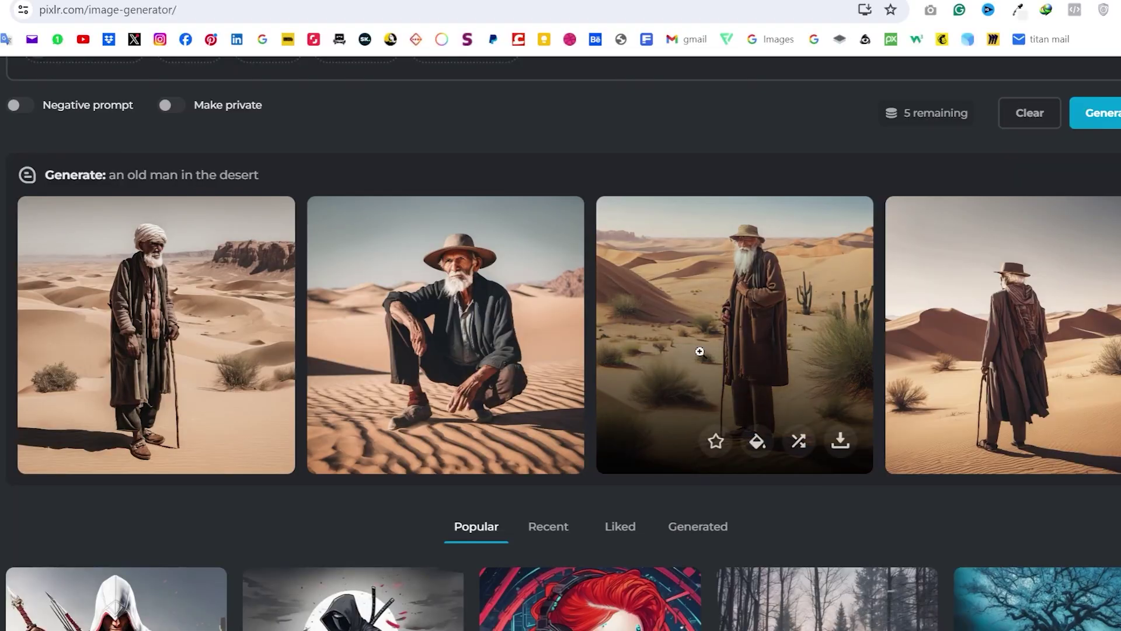
{"action": "left_click", "coordinate": [756, 445]}
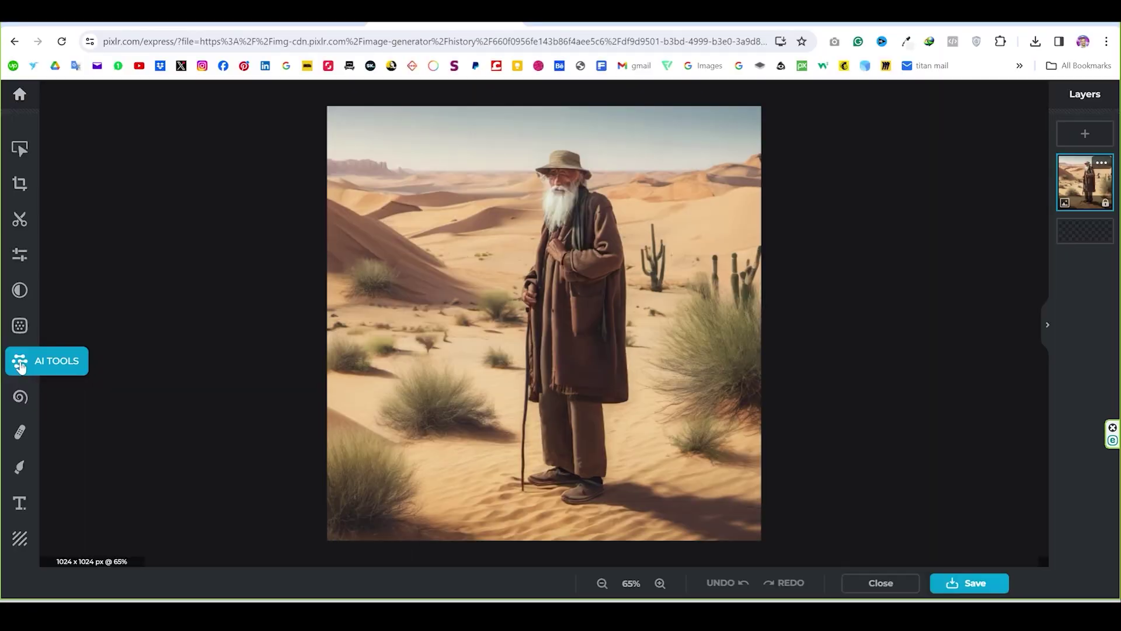
{"action": "left_click", "coordinate": [20, 363]}
{"action": "scroll", "coordinate": [132, 362], "scroll_direction": "down", "scroll_amount": 5}
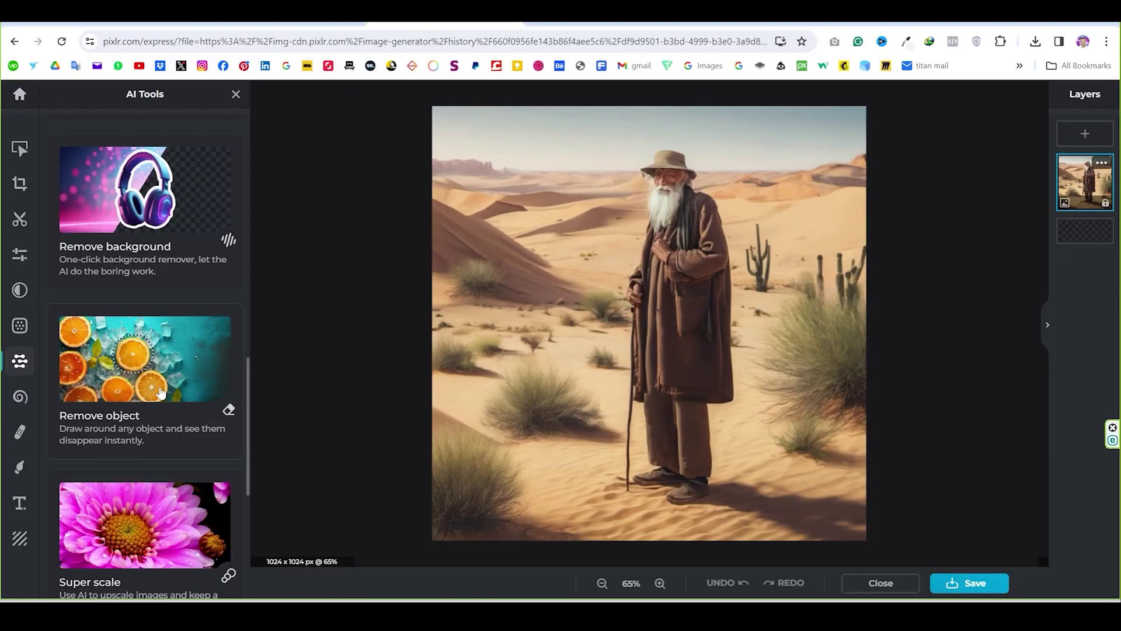
- Use Generative fill with the prompt "Golden key" on a small lassoed area of the stone path in front of the old man
{"action": "left_click", "coordinate": [140, 374]}
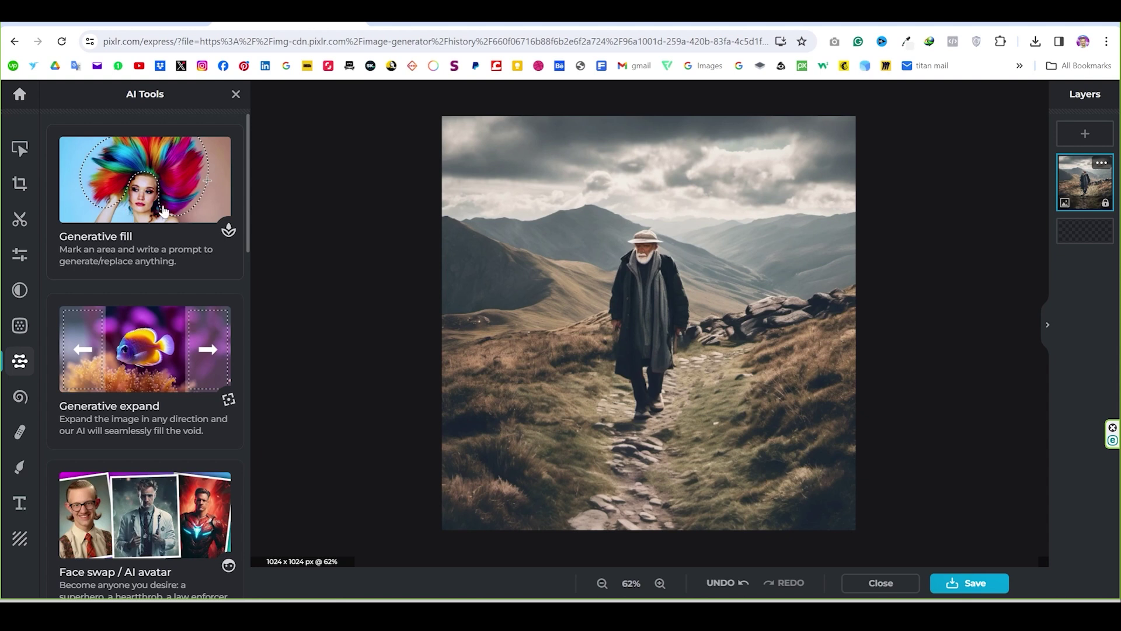
{"action": "left_click", "coordinate": [146, 187]}
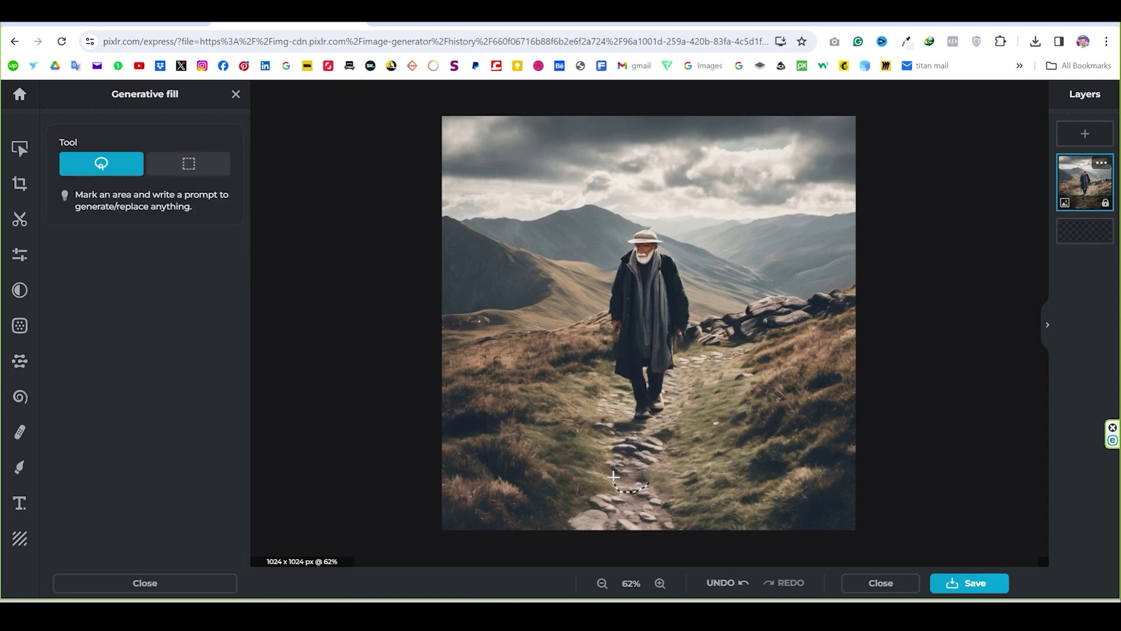
{"action": "left_click_drag", "start_coordinate": [613, 477], "coordinate": [649, 484]}
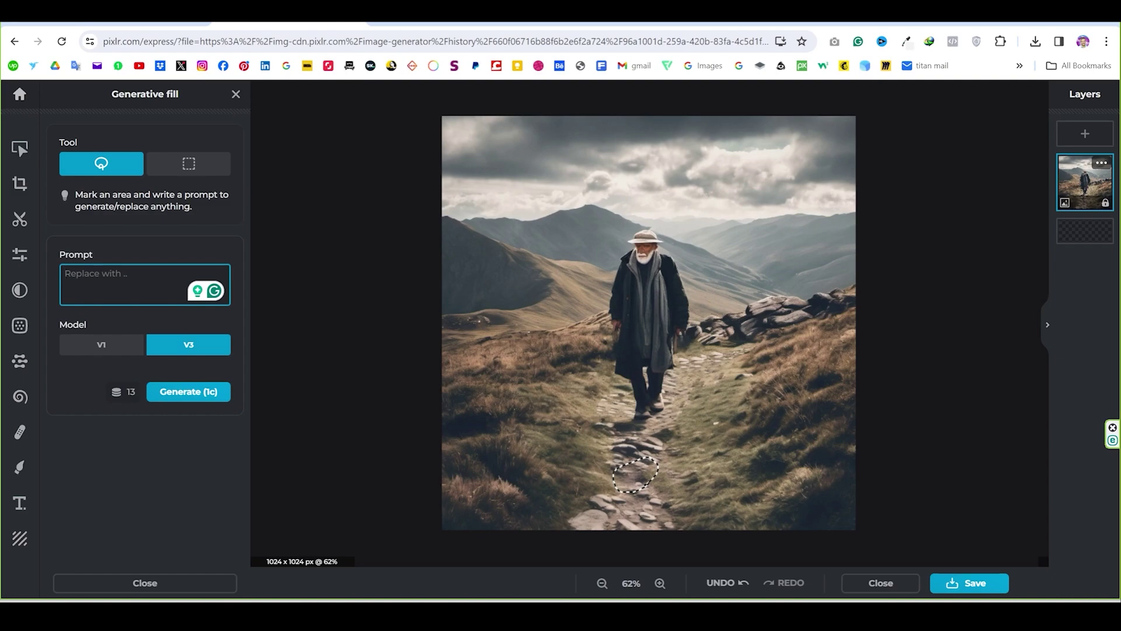
{"action": "type", "text": "Golden"}
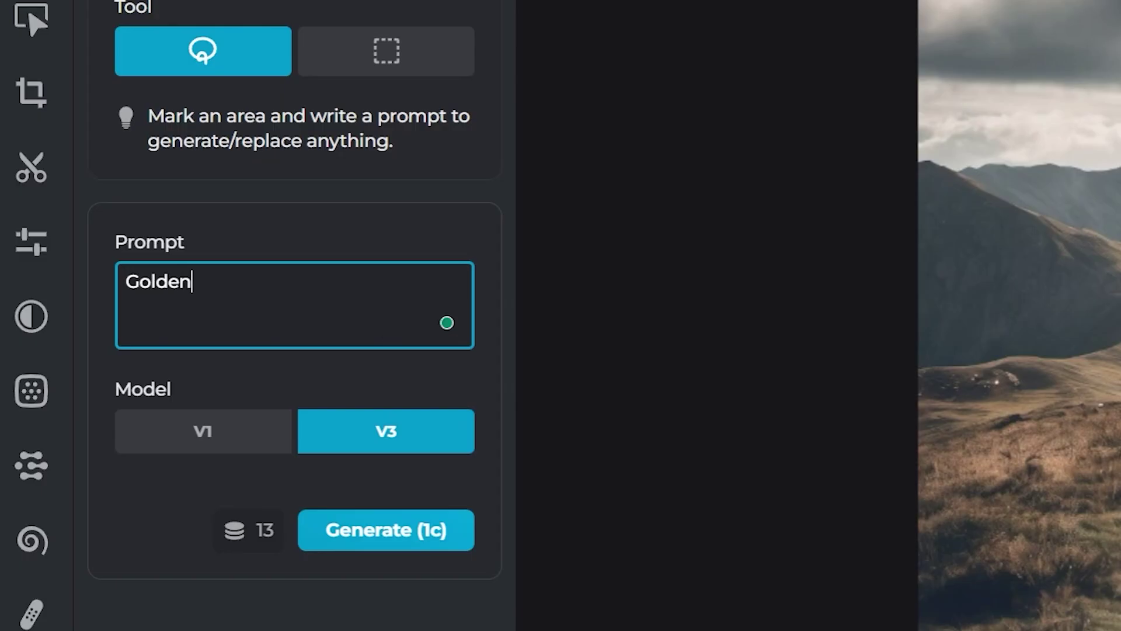
{"action": "type", "text": " key"}
{"action": "left_click", "coordinate": [188, 392]}
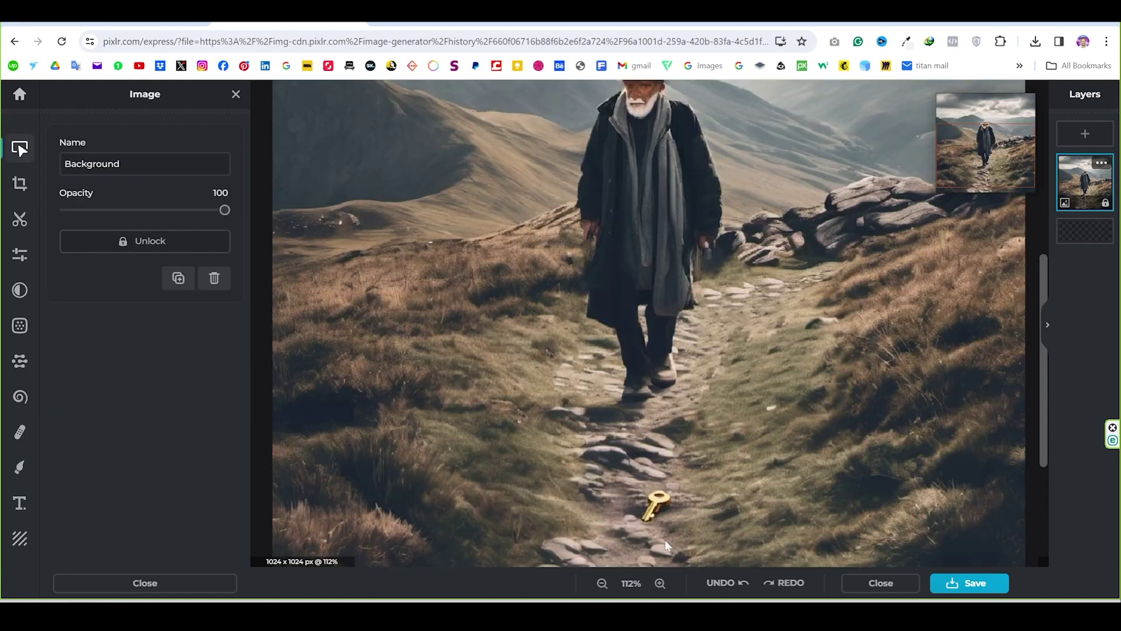
{"action": "scroll", "coordinate": [664, 538], "scroll_direction": "up", "scroll_amount": 3}
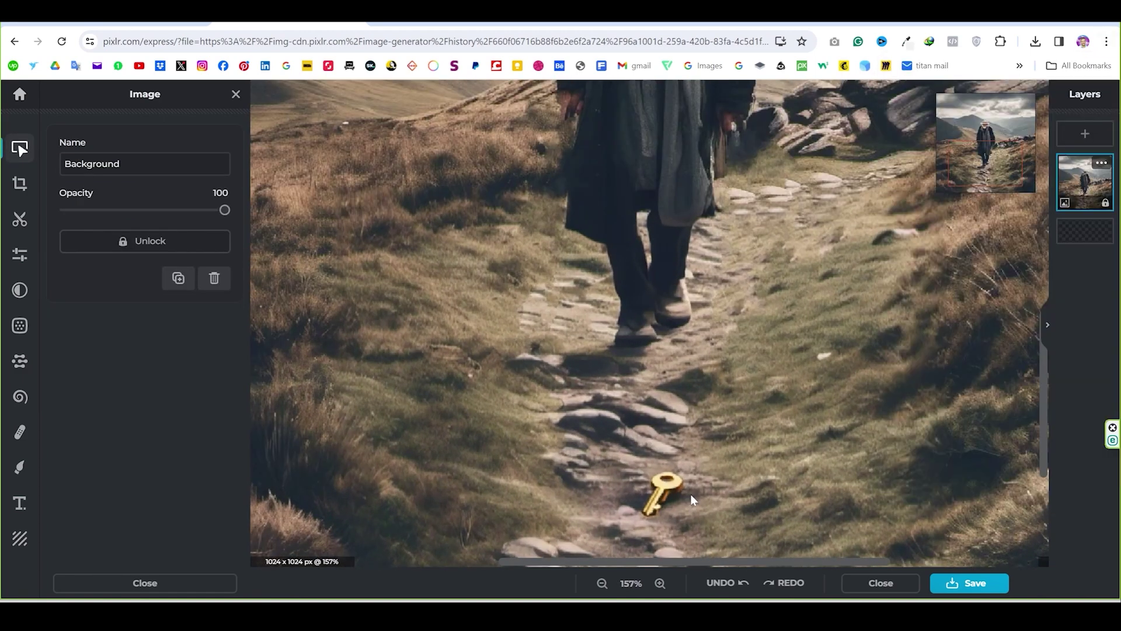
{"action": "scroll", "coordinate": [689, 499], "scroll_direction": "down", "scroll_amount": 4}
{"action": "scroll", "coordinate": [629, 528], "scroll_direction": "down", "scroll_amount": 2}
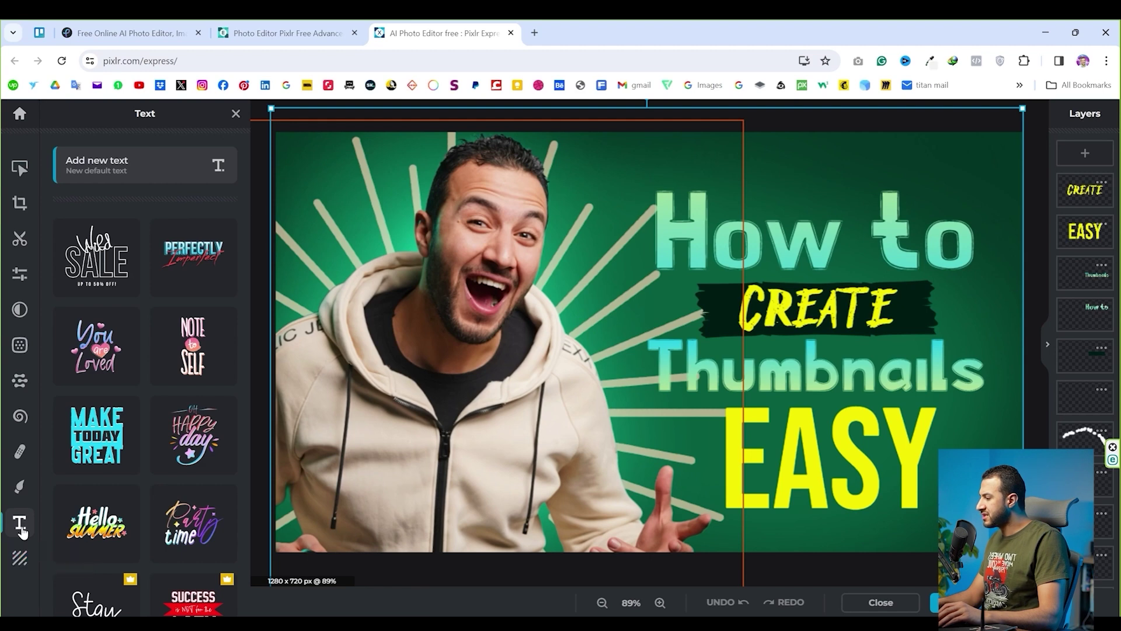
- Add the "Have Fun" text template over the man's hoodie in the thumbnail and replace the word "Fun" with a first name
{"action": "left_click", "coordinate": [34, 528]}
{"action": "left_click", "coordinate": [28, 527]}
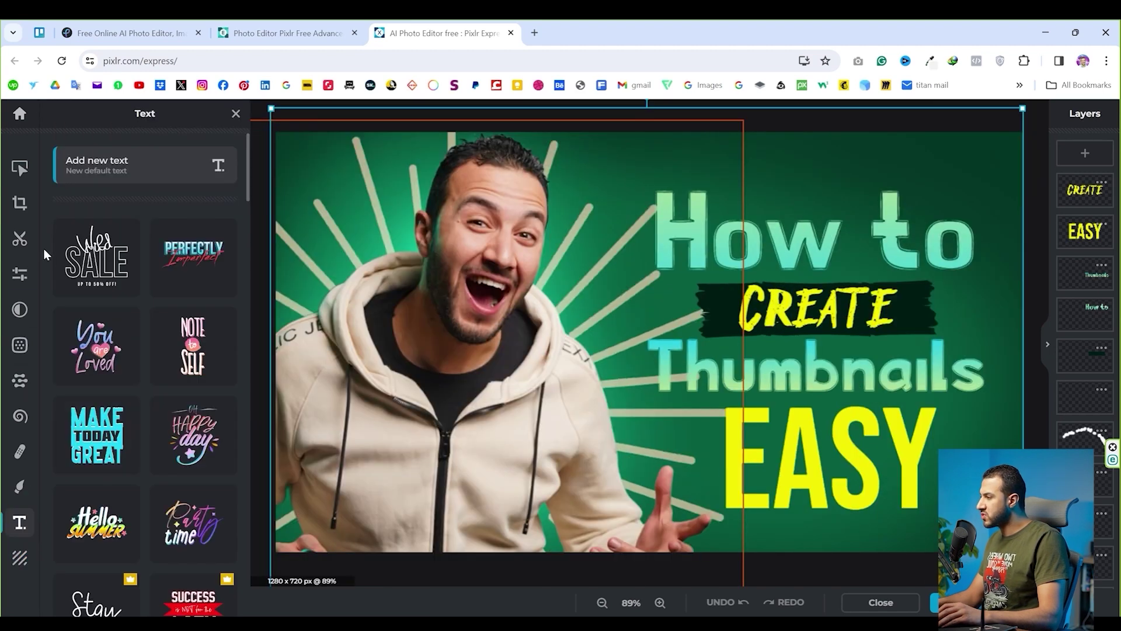
{"action": "scroll", "coordinate": [140, 322], "scroll_direction": "down", "scroll_amount": 3}
{"action": "scroll", "coordinate": [175, 234], "scroll_direction": "down", "scroll_amount": 3}
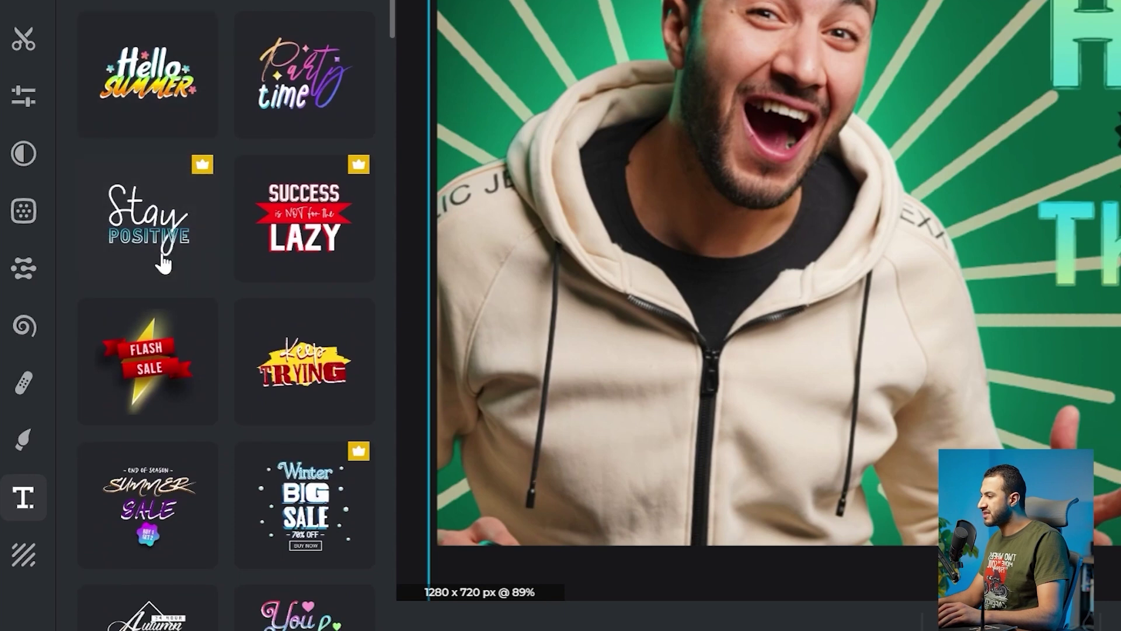
{"action": "scroll", "coordinate": [183, 243], "scroll_direction": "down", "scroll_amount": 10}
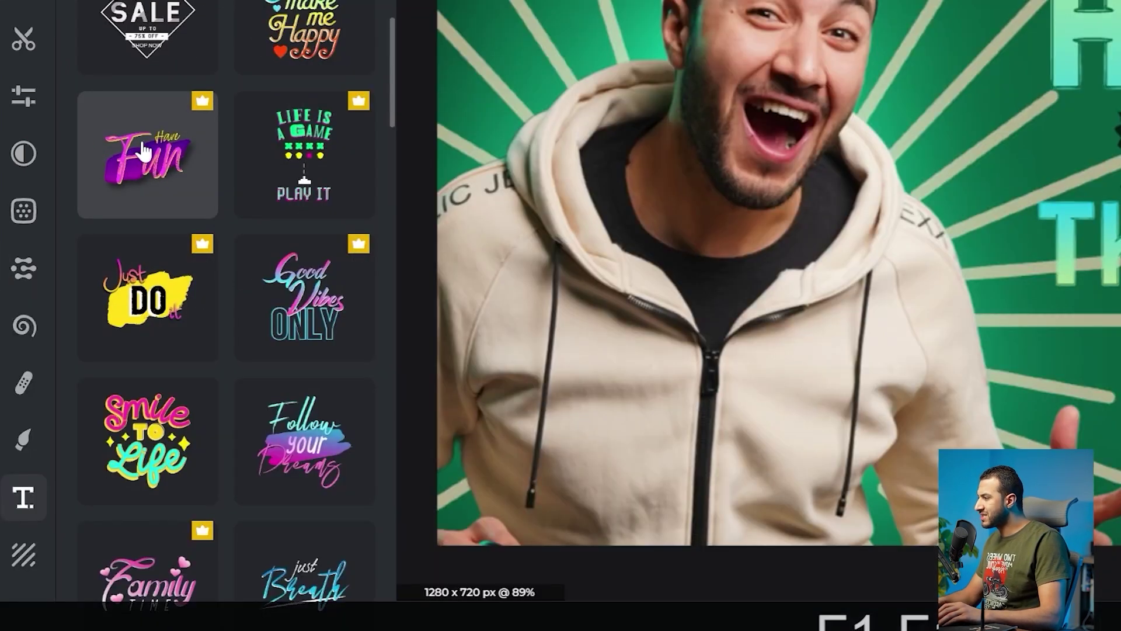
{"action": "left_click", "coordinate": [131, 166]}
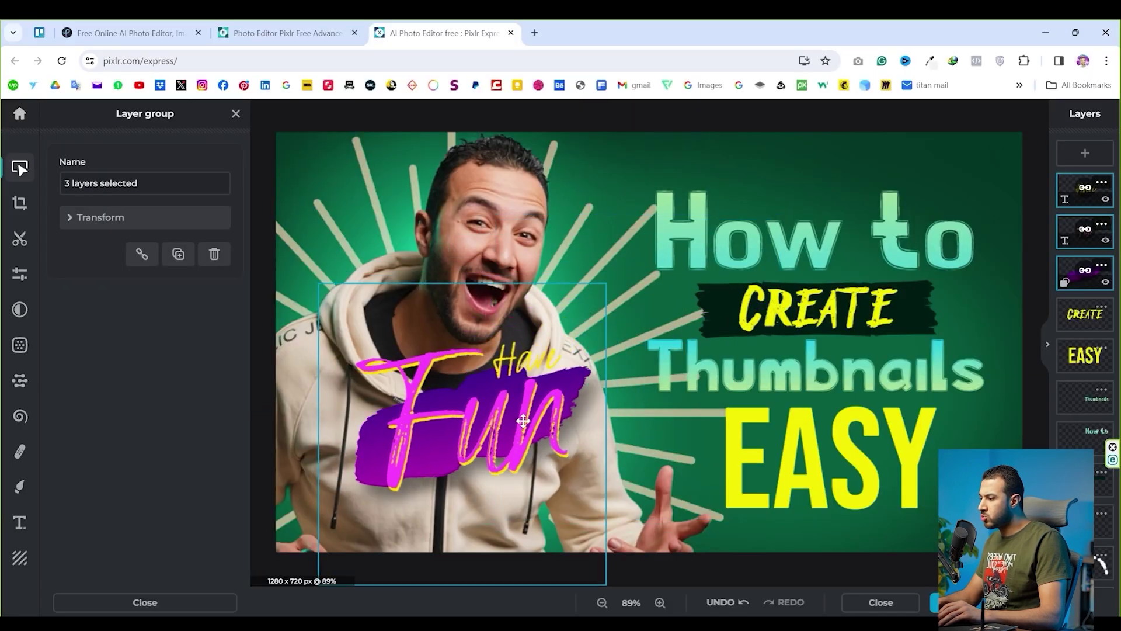
{"action": "left_click_drag", "start_coordinate": [523, 420], "coordinate": [493, 476]}
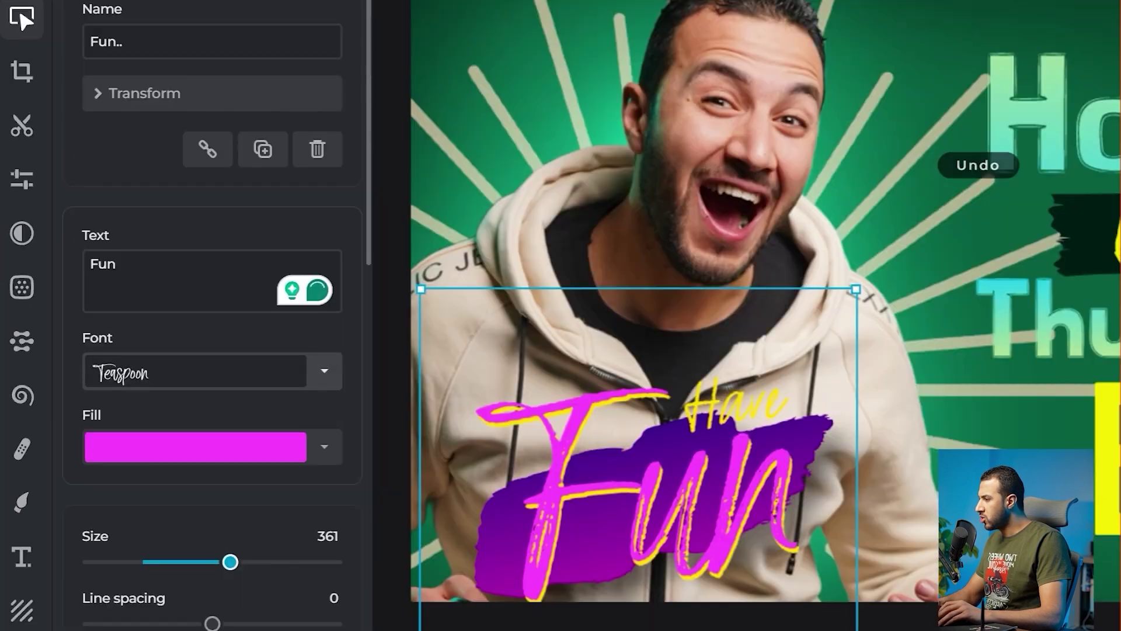
{"action": "left_click_drag", "start_coordinate": [155, 265], "coordinate": [68, 263]}
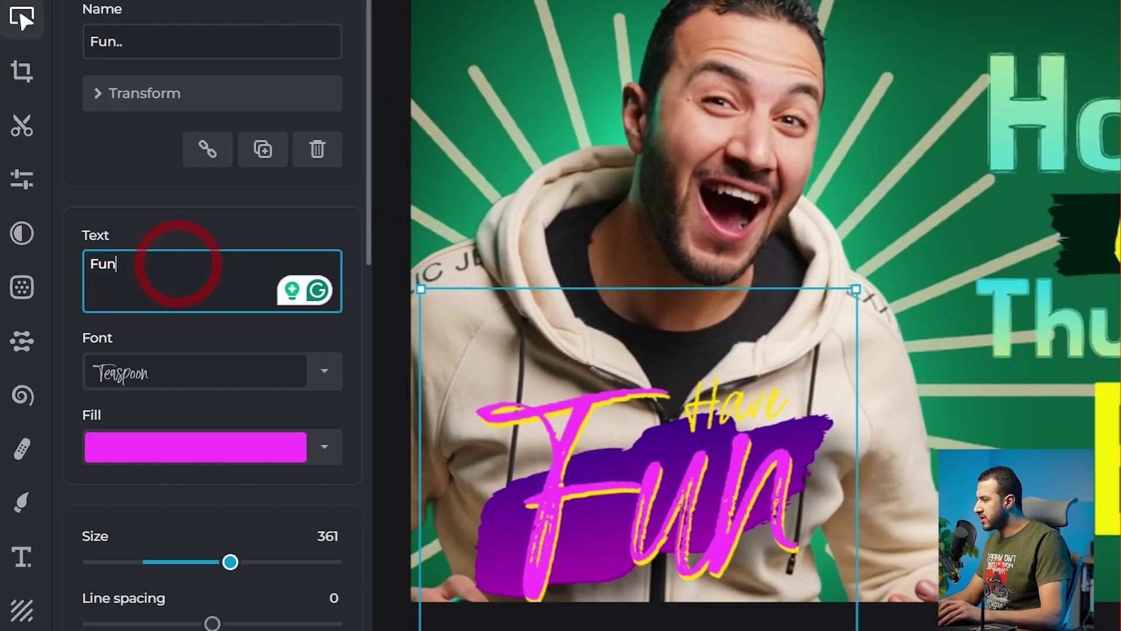
- Browse the Overlay elements for the thumbnail and delete the text template placed on the hoodie
{"action": "left_click", "coordinate": [21, 610]}
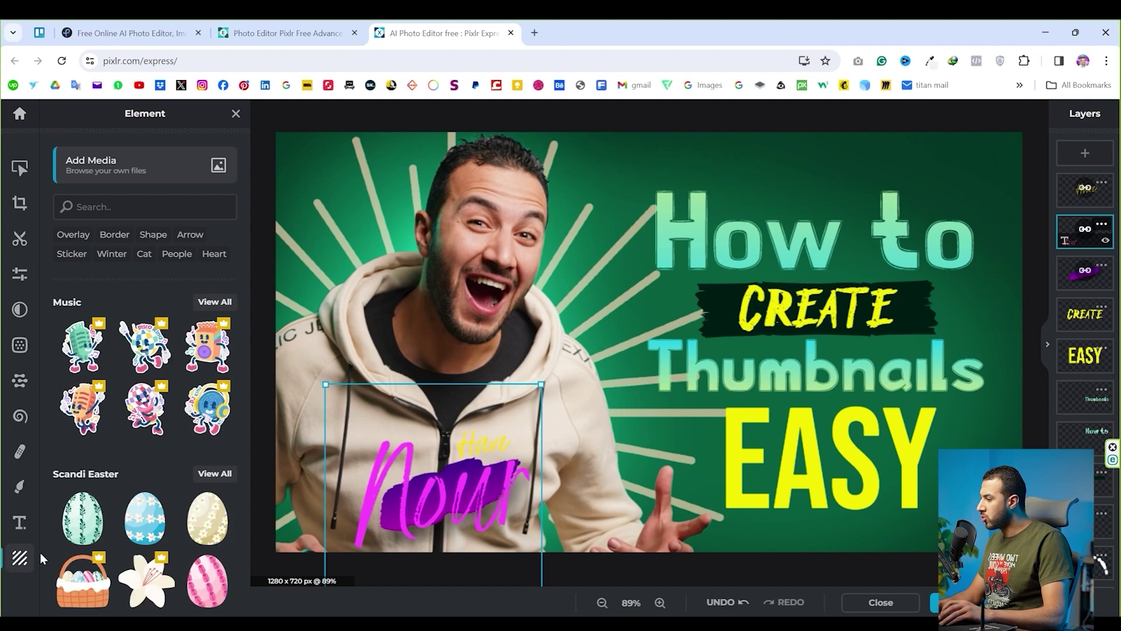
{"action": "left_click", "coordinate": [73, 234]}
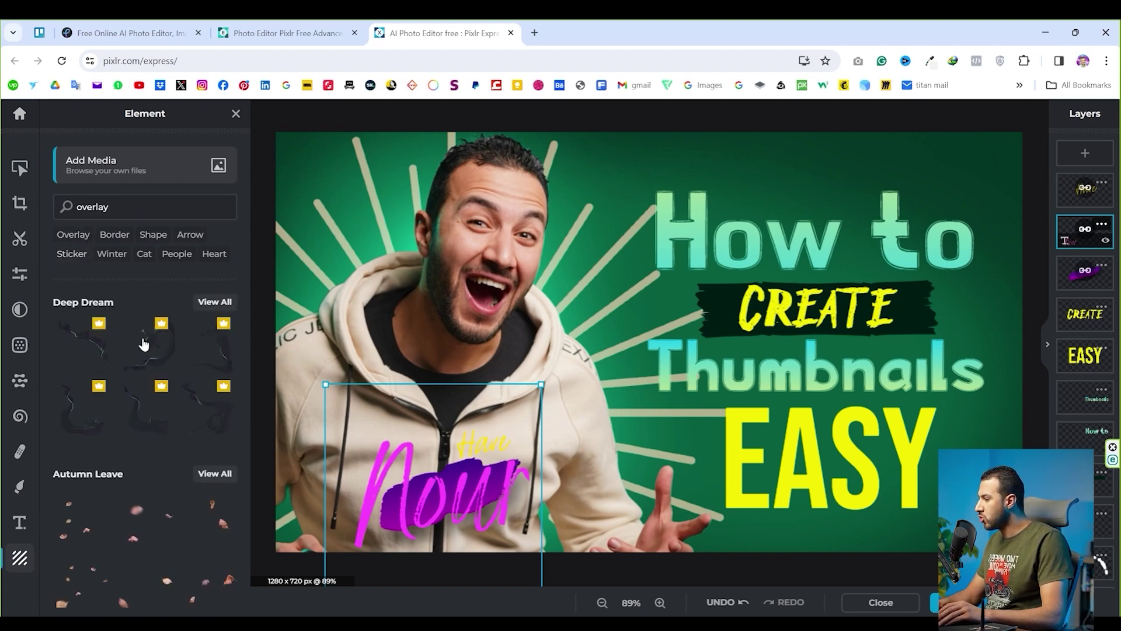
{"action": "scroll", "coordinate": [143, 344], "scroll_direction": "down", "scroll_amount": 8}
{"action": "scroll", "coordinate": [164, 383], "scroll_direction": "down", "scroll_amount": 13}
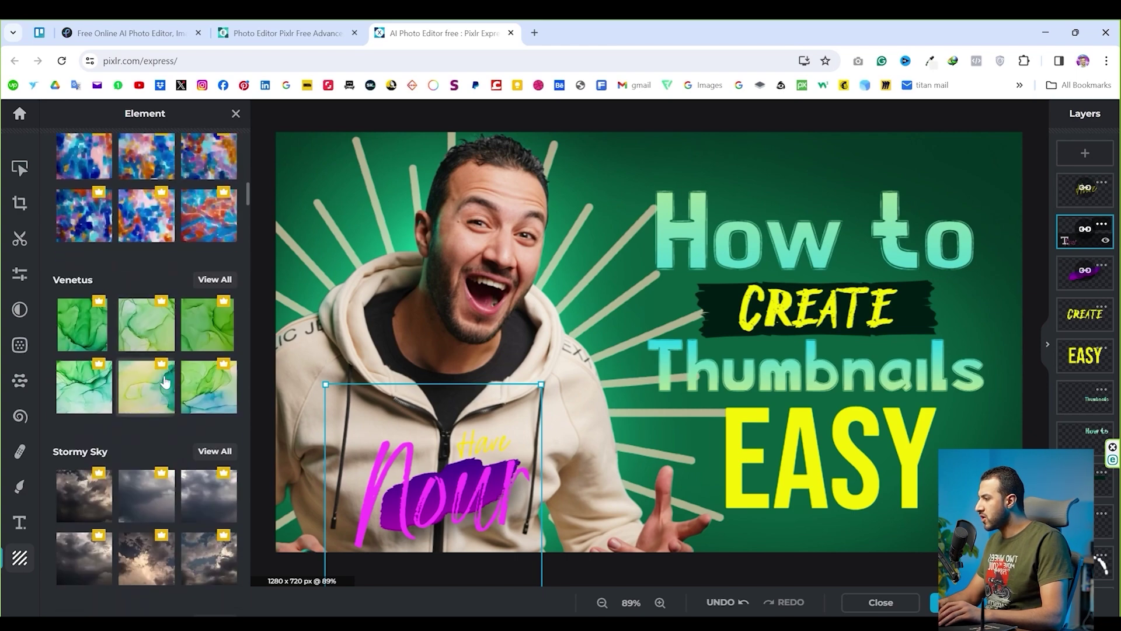
{"action": "scroll", "coordinate": [165, 381], "scroll_direction": "down", "scroll_amount": 12}
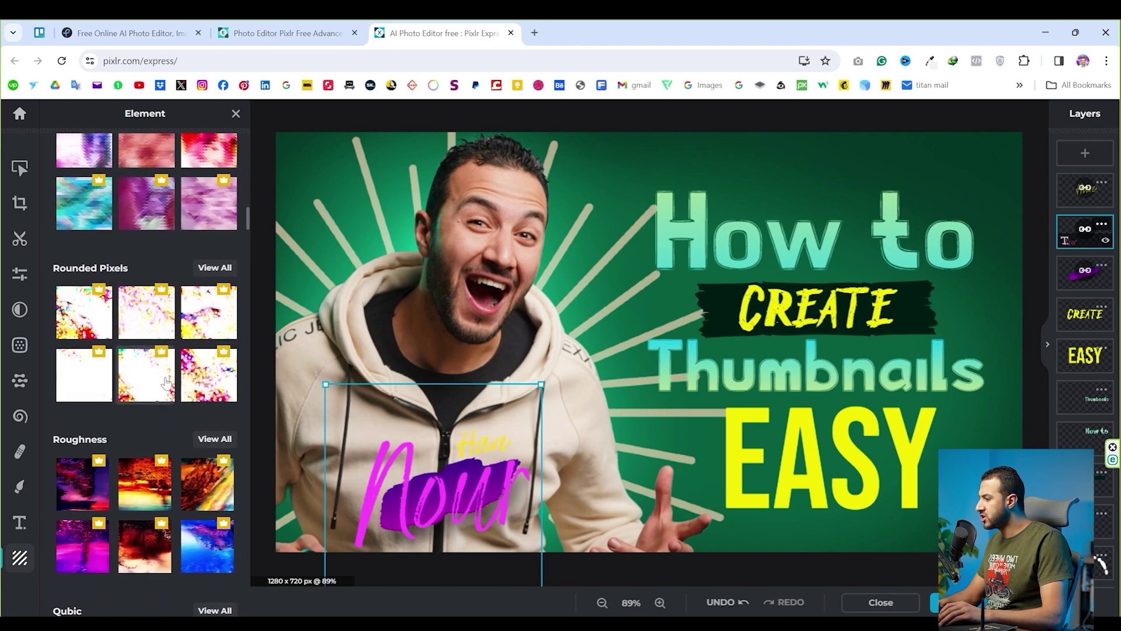
{"action": "key", "text": "Delete"}
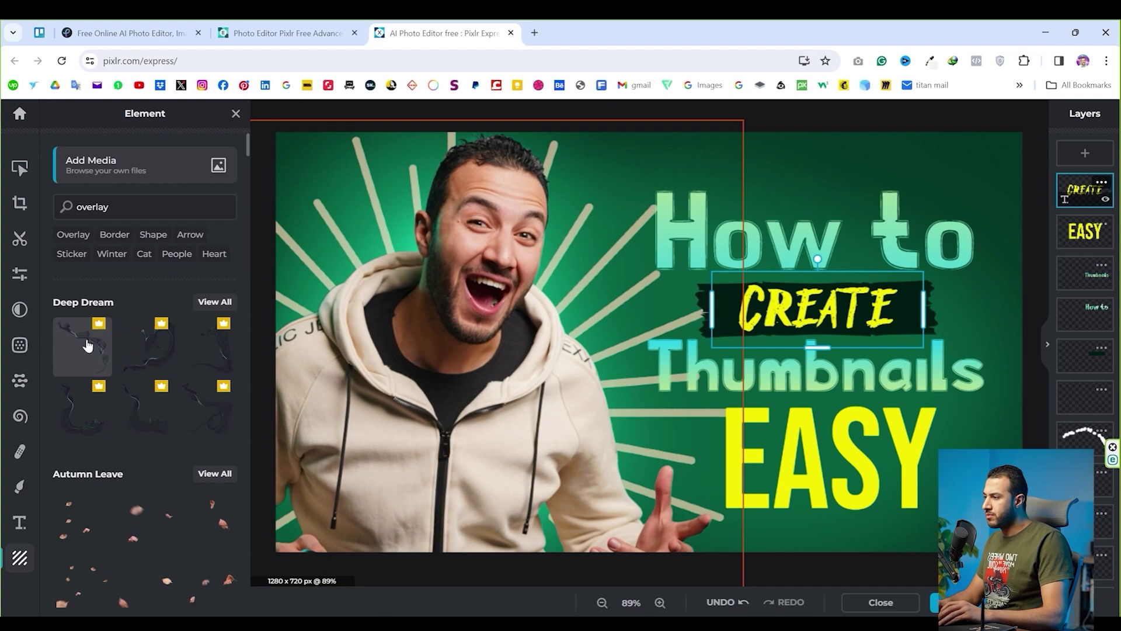
{"action": "left_click", "coordinate": [202, 350]}
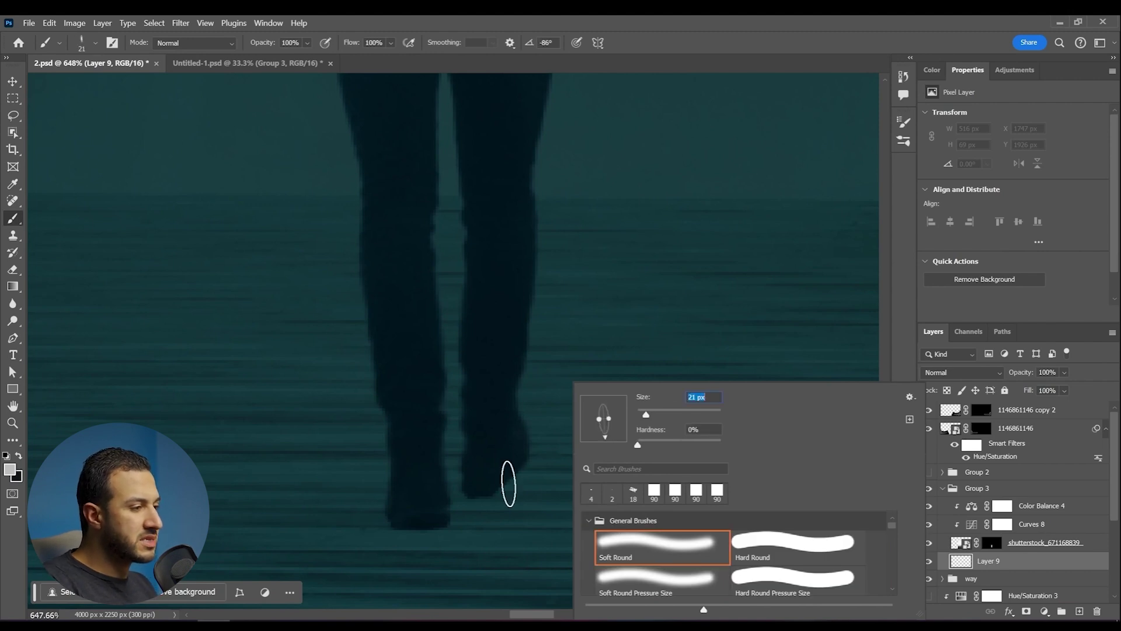
- In Photoshop, paint a small dark contact shadow at the man's feet on Layer 9 and lower the layer's opacity to 35%
{"action": "left_click", "coordinate": [521, 507]}
{"action": "key", "text": "ctrl+z"}
{"action": "left_click", "coordinate": [505, 474], "text": "alt"}
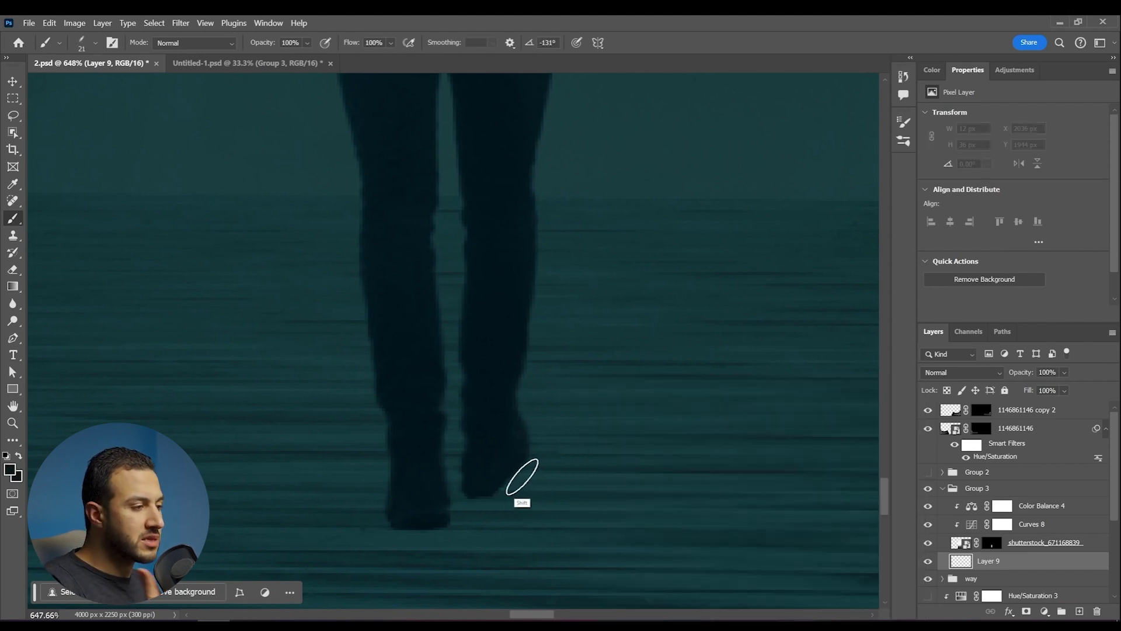
{"action": "left_click_drag", "start_coordinate": [498, 463], "coordinate": [513, 477]}
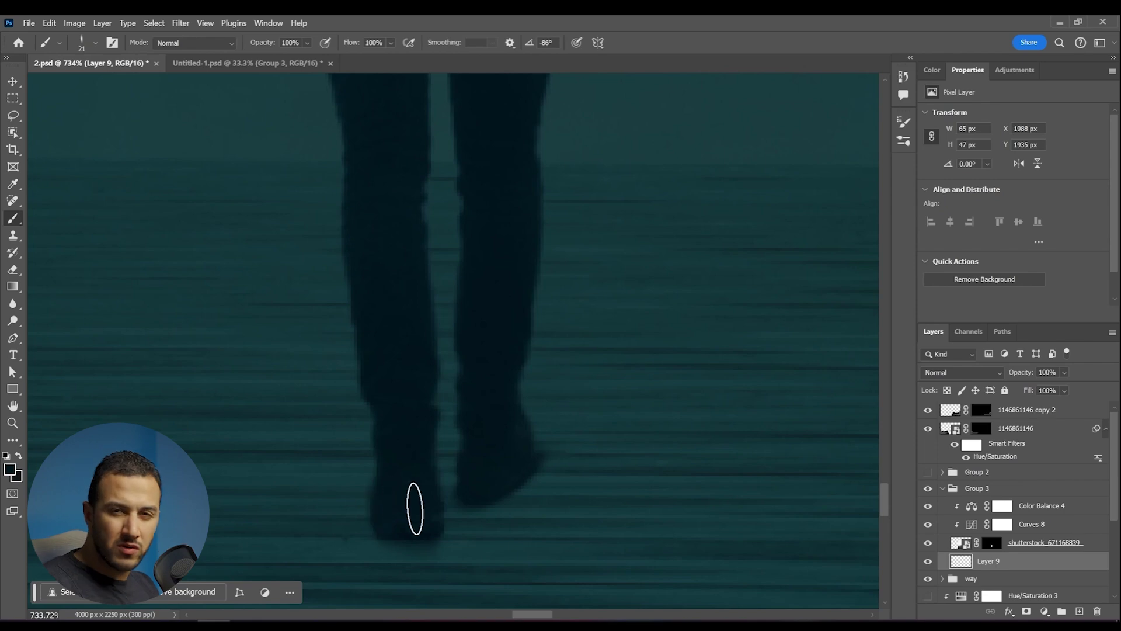
{"action": "scroll", "coordinate": [475, 456], "scroll_direction": "down", "scroll_amount": 10}
{"action": "left_click", "coordinate": [1064, 390]}
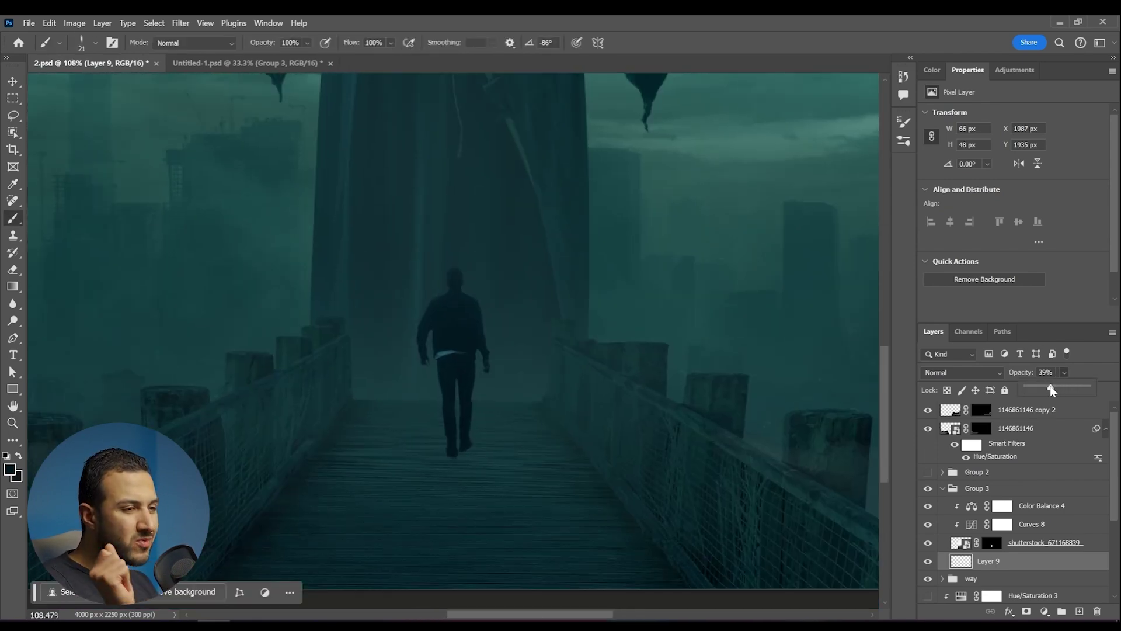
{"action": "scroll", "coordinate": [528, 483], "scroll_direction": "up", "scroll_amount": 7}
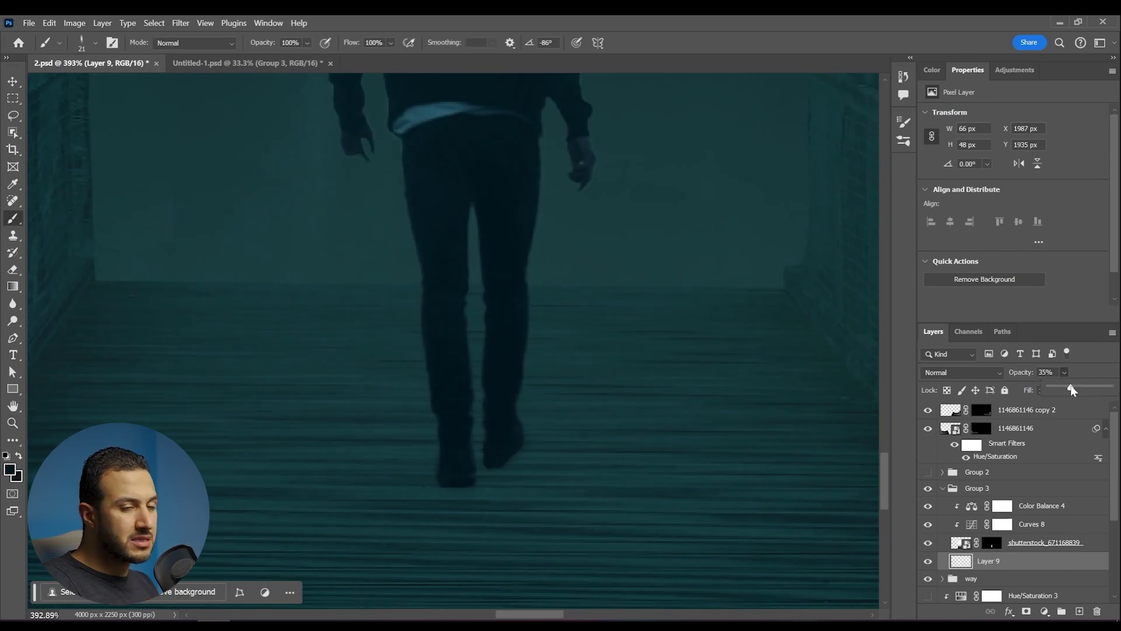
- Add a new layer above Layer 9 and paint a broader soft shadow around the man's feet, enlarging the brush to 250 px
{"action": "left_click", "coordinate": [1080, 611]}
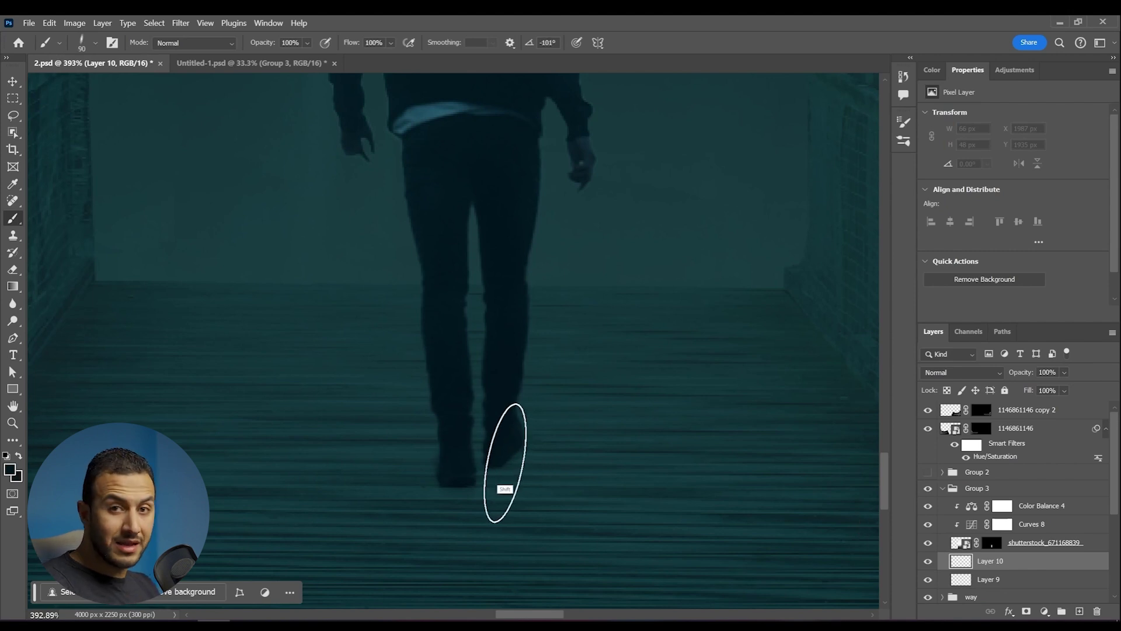
{"action": "left_click", "coordinate": [486, 465]}
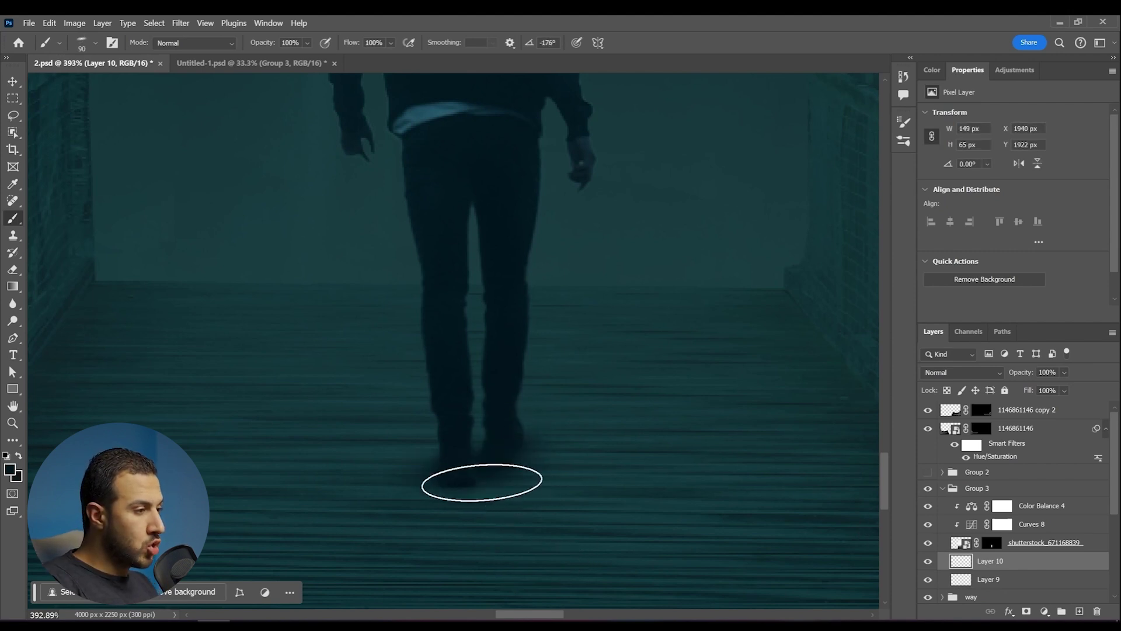
{"action": "key", "text": "]"}
{"action": "key", "text": "]"}
{"action": "key", "text": "]"}
{"action": "key", "text": "]"}
{"action": "key", "text": "]"}
{"action": "key", "text": "]"}
{"action": "left_click", "coordinate": [487, 473]}
- Set the opacity of the broad foot shadow on Layer 10 to 57%
{"action": "left_click_drag", "start_coordinate": [624, 447], "coordinate": [549, 418]}
{"action": "left_click", "coordinate": [1064, 373]}
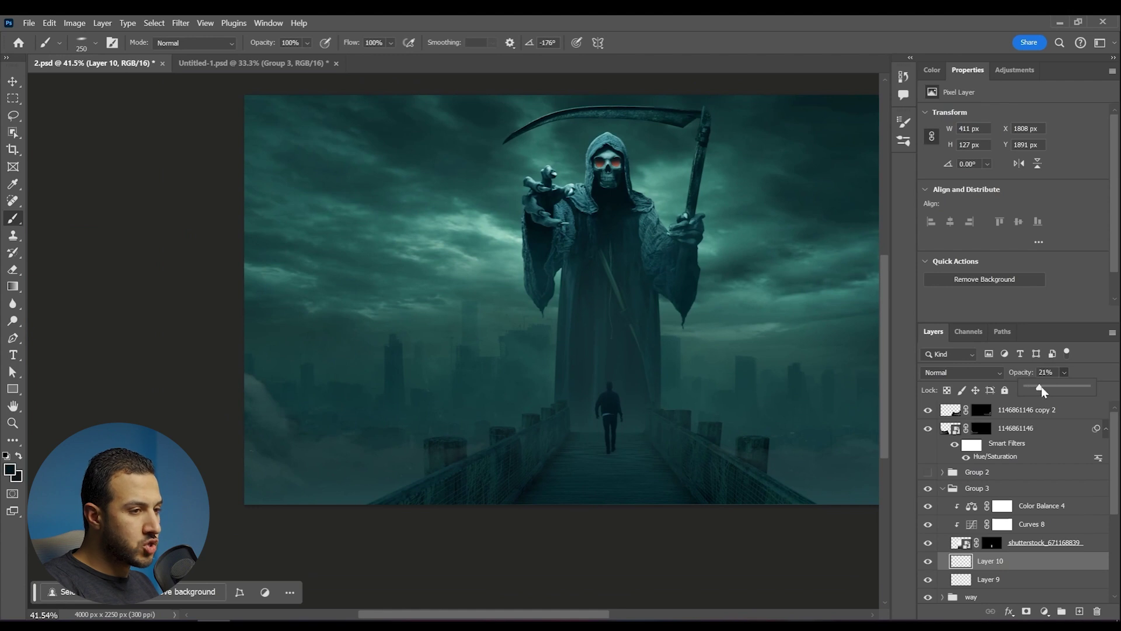
{"action": "scroll", "coordinate": [626, 308], "scroll_direction": "down", "scroll_amount": 3}
{"action": "scroll", "coordinate": [701, 405], "scroll_direction": "up", "scroll_amount": 6}
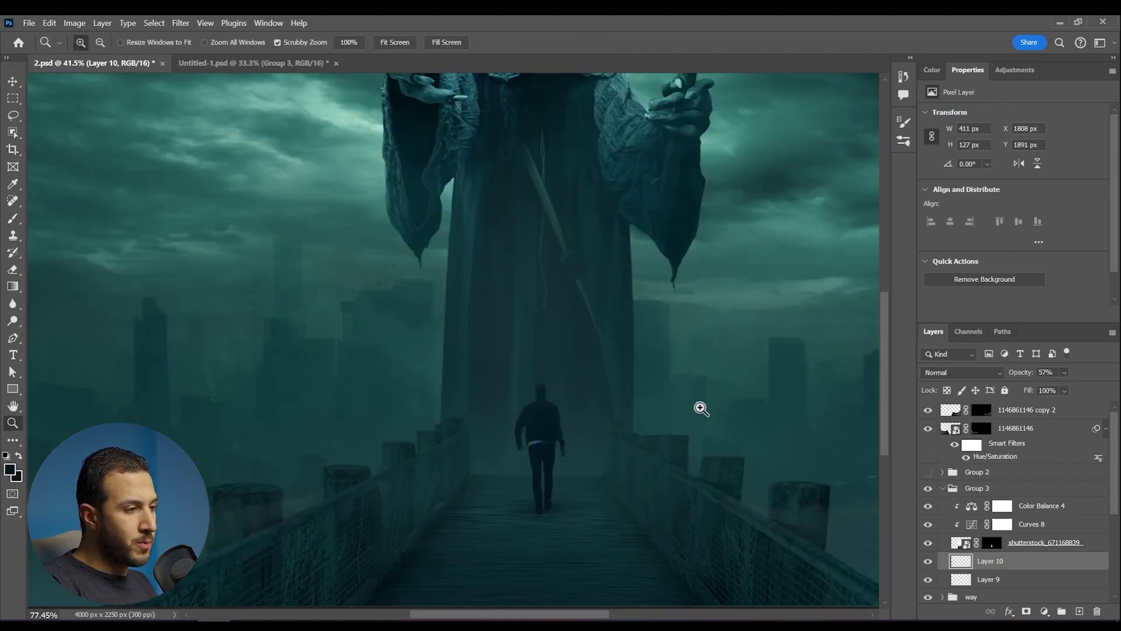
{"action": "scroll", "coordinate": [718, 313], "scroll_direction": "down", "scroll_amount": 2}
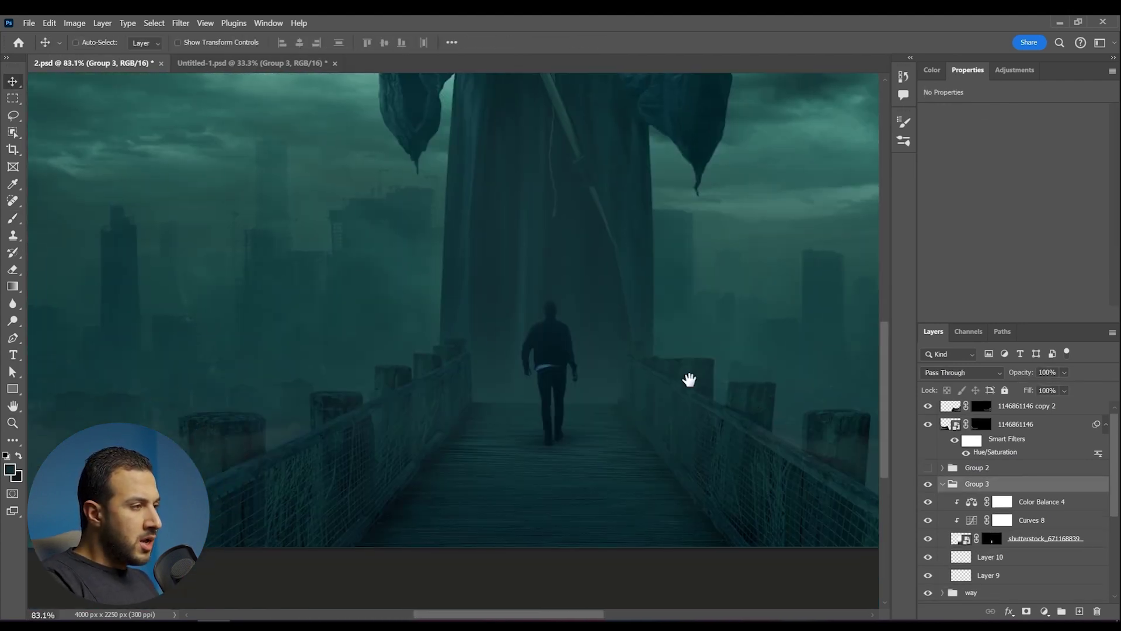
- Reposition Group 3 with the walking man on the bridge, moving it about 9 px sideways and 68 px down
{"action": "left_click_drag", "start_coordinate": [688, 380], "coordinate": [694, 368]}
{"action": "left_click_drag", "start_coordinate": [605, 399], "coordinate": [603, 379]}
{"action": "scroll", "coordinate": [672, 362], "scroll_direction": "down", "scroll_amount": 4}
{"action": "left_click_drag", "start_coordinate": [698, 408], "coordinate": [655, 446]}
{"action": "scroll", "coordinate": [611, 433], "scroll_direction": "up", "scroll_amount": 1}
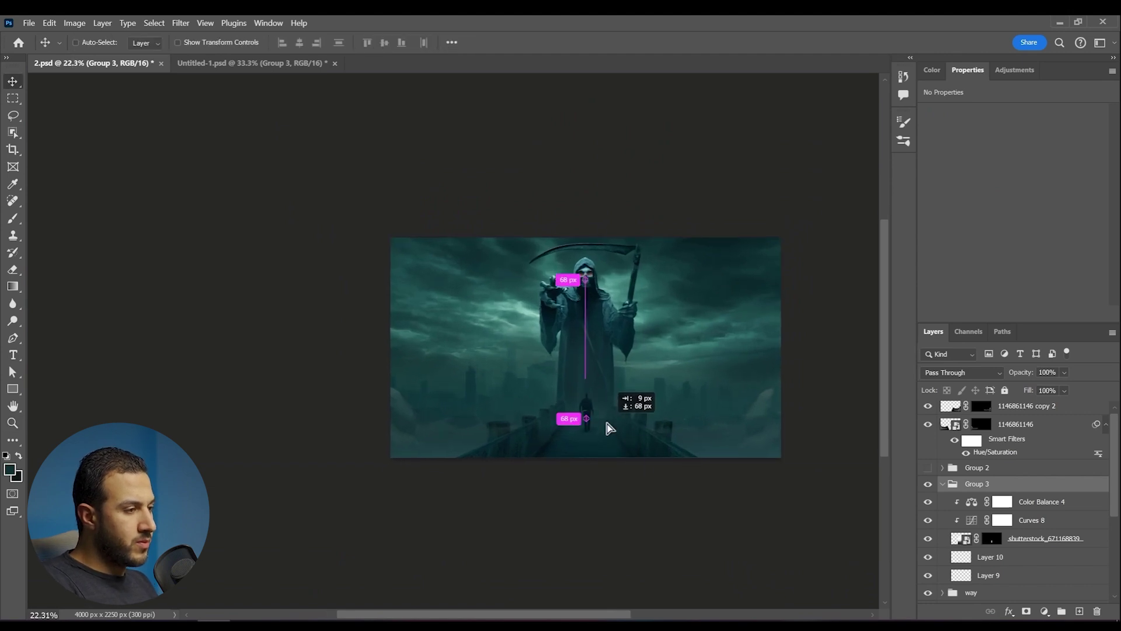
- Free-transform the bridge group "way", squashing its height to about 77%
{"action": "left_click", "coordinate": [608, 430], "text": "ctrl"}
{"action": "key", "text": "z"}
{"action": "left_click_drag", "start_coordinate": [580, 402], "coordinate": [628, 410]}
{"action": "key", "text": "ctrl+t"}
{"action": "left_click_drag", "start_coordinate": [475, 311], "coordinate": [483, 360]}
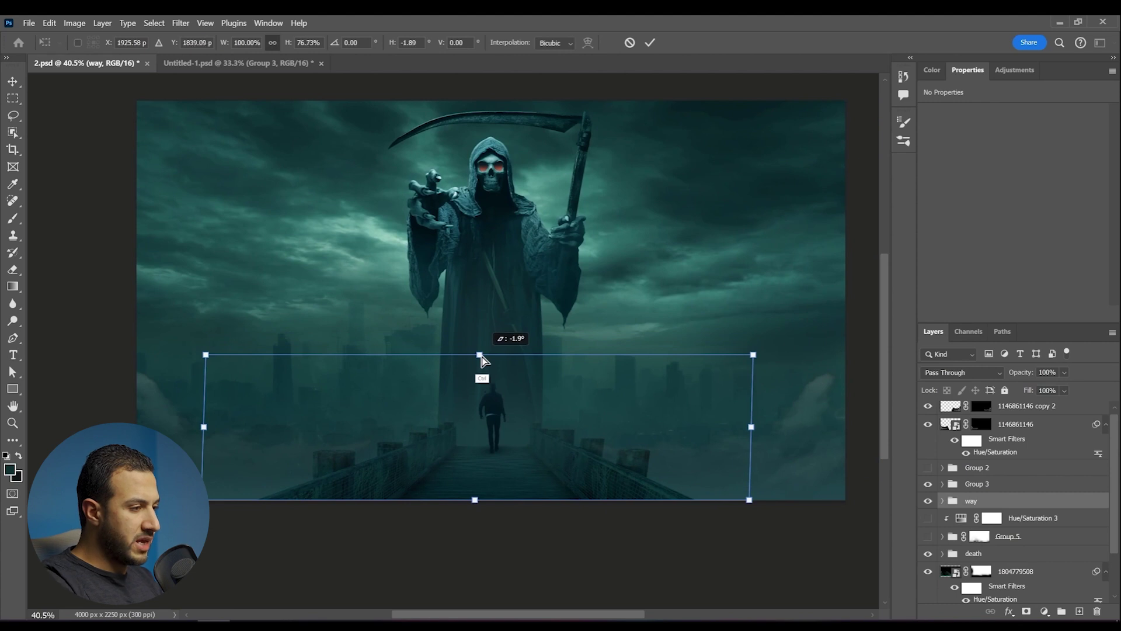
{"action": "key", "text": "Return"}
- Scale Group 3 with the walking man down slightly and place it on the flattened bridge
{"action": "left_click", "coordinate": [977, 483]}
{"action": "key", "text": "ctrl+t"}
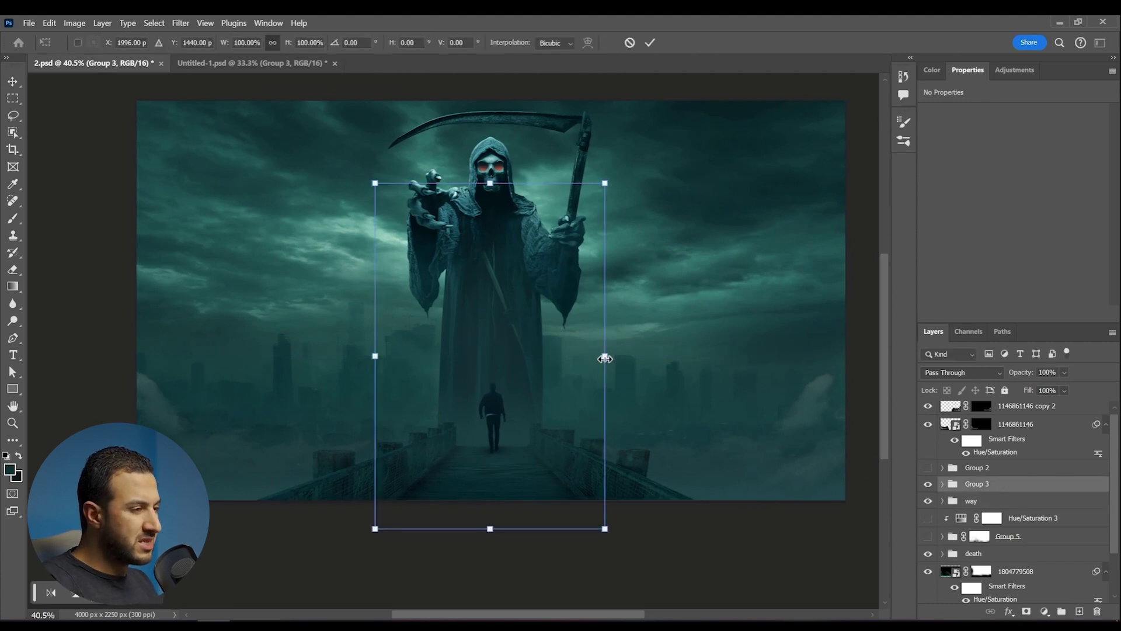
{"action": "left_click_drag", "start_coordinate": [606, 355], "coordinate": [580, 357]}
{"action": "left_click_drag", "start_coordinate": [534, 364], "coordinate": [546, 385]}
{"action": "key", "text": "Return"}
- Rename Group 3 as "man" and toggle the "way" group's visibility to check the man against the bridge
{"action": "left_click_drag", "start_coordinate": [589, 418], "coordinate": [679, 448]}
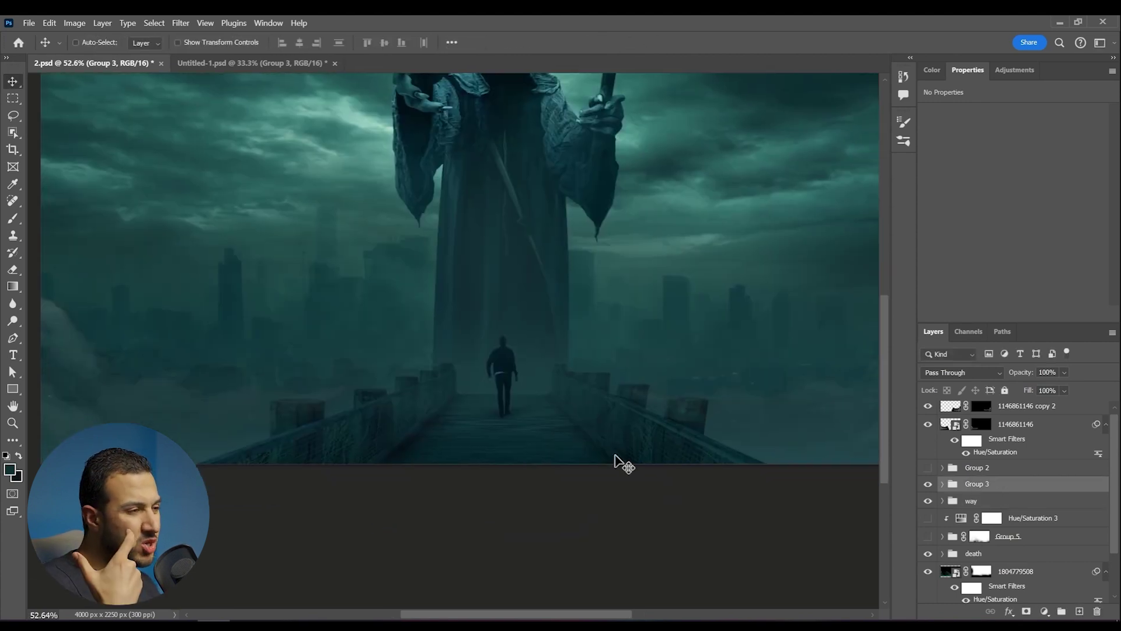
{"action": "left_click_drag", "start_coordinate": [500, 409], "coordinate": [548, 435]}
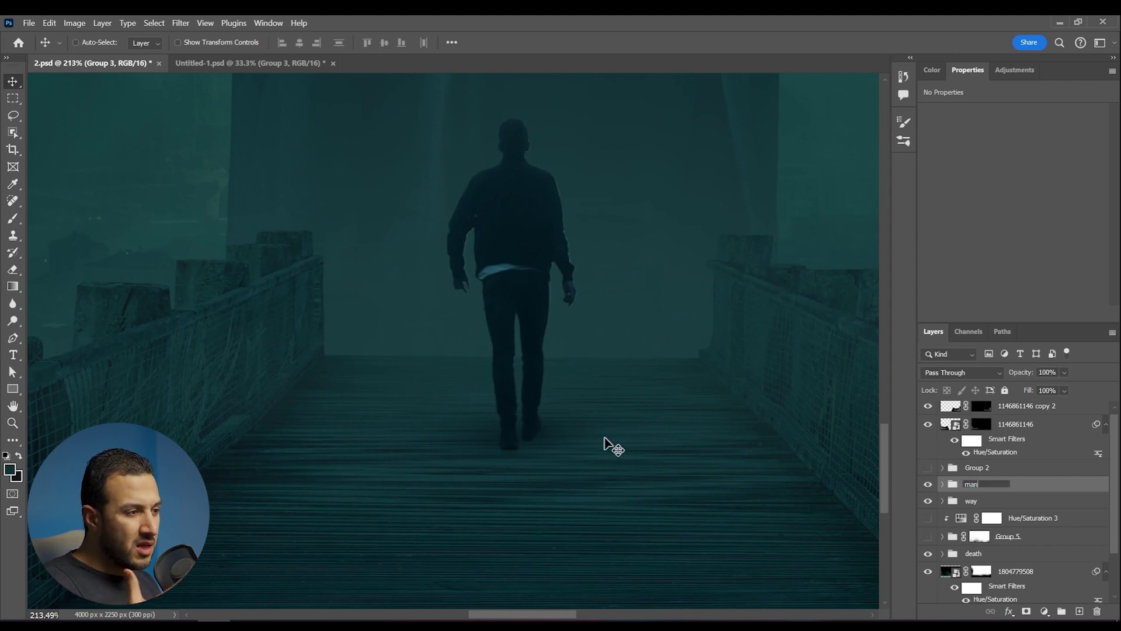
{"action": "left_click", "coordinate": [928, 501]}
{"action": "left_click", "coordinate": [928, 501]}
{"action": "left_click_drag", "start_coordinate": [781, 455], "coordinate": [660, 425]}
{"action": "left_click_drag", "start_coordinate": [839, 429], "coordinate": [676, 423]}
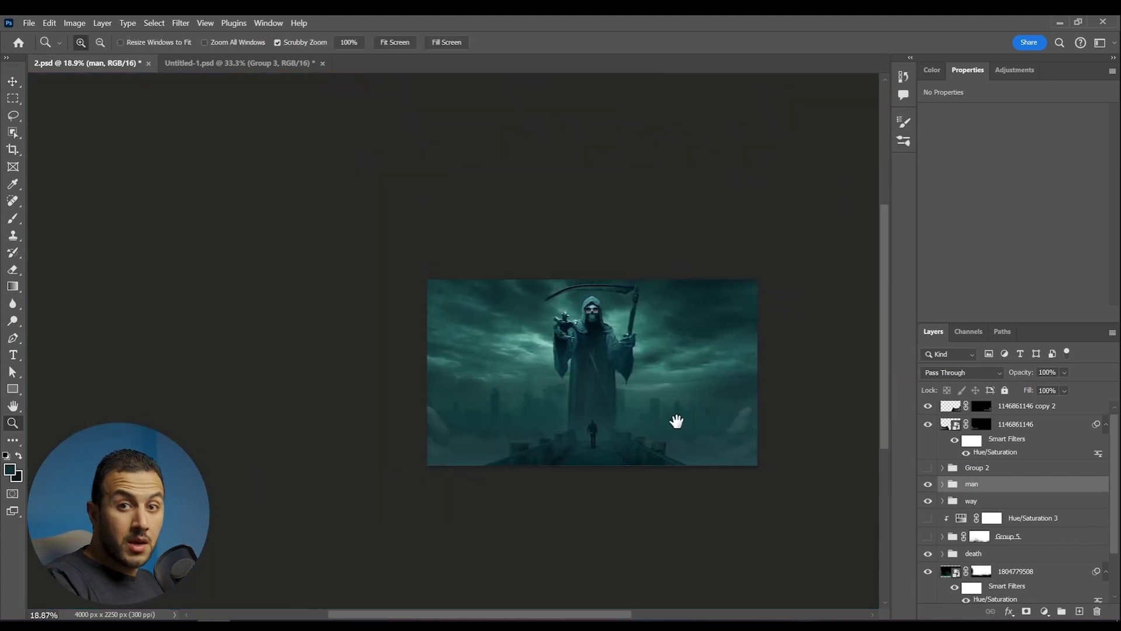
{"action": "left_click", "coordinate": [1014, 425]}
{"action": "left_click_drag", "start_coordinate": [627, 393], "coordinate": [719, 424]}
{"action": "left_click_drag", "start_coordinate": [718, 425], "coordinate": [648, 430]}
{"action": "left_click", "coordinate": [1015, 408]}
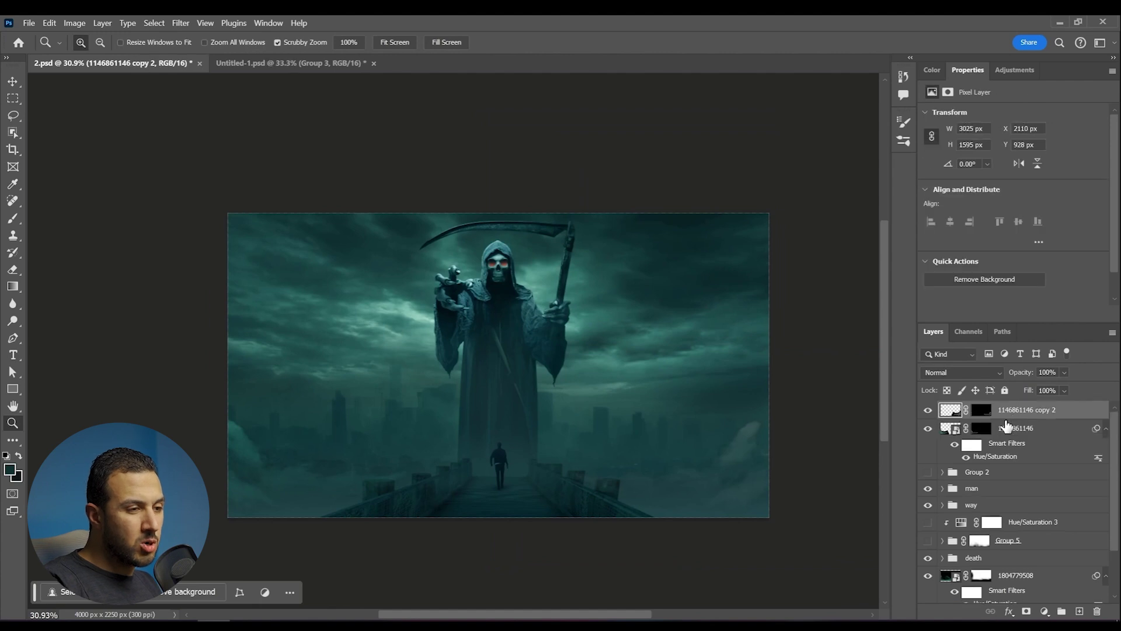
{"action": "key", "text": "Delete"}
{"action": "key", "text": "v"}
{"action": "left_click_drag", "start_coordinate": [359, 480], "coordinate": [793, 492]}
- Flip the duplicated smoke horizontally and move it to about X 2138 px, Y 967 px in the scene's lower-right corner
{"action": "key", "text": "ctrl+t"}
{"action": "left_click", "coordinate": [616, 278]}
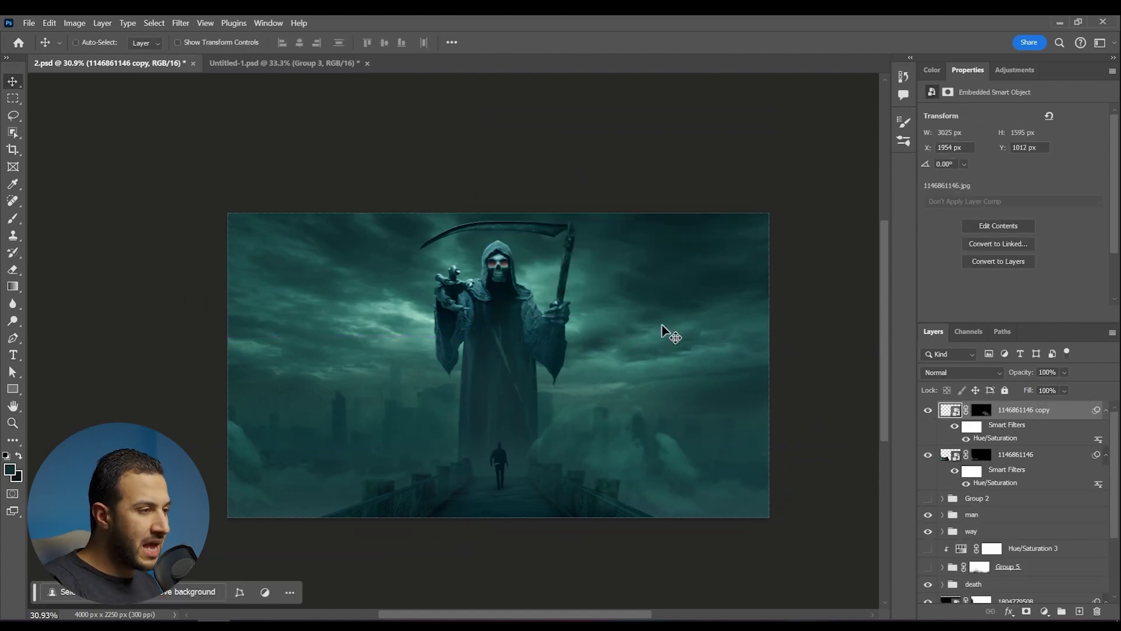
{"action": "key", "text": "ctrl+t"}
{"action": "right_click", "coordinate": [596, 119]}
{"action": "left_click", "coordinate": [625, 392]}
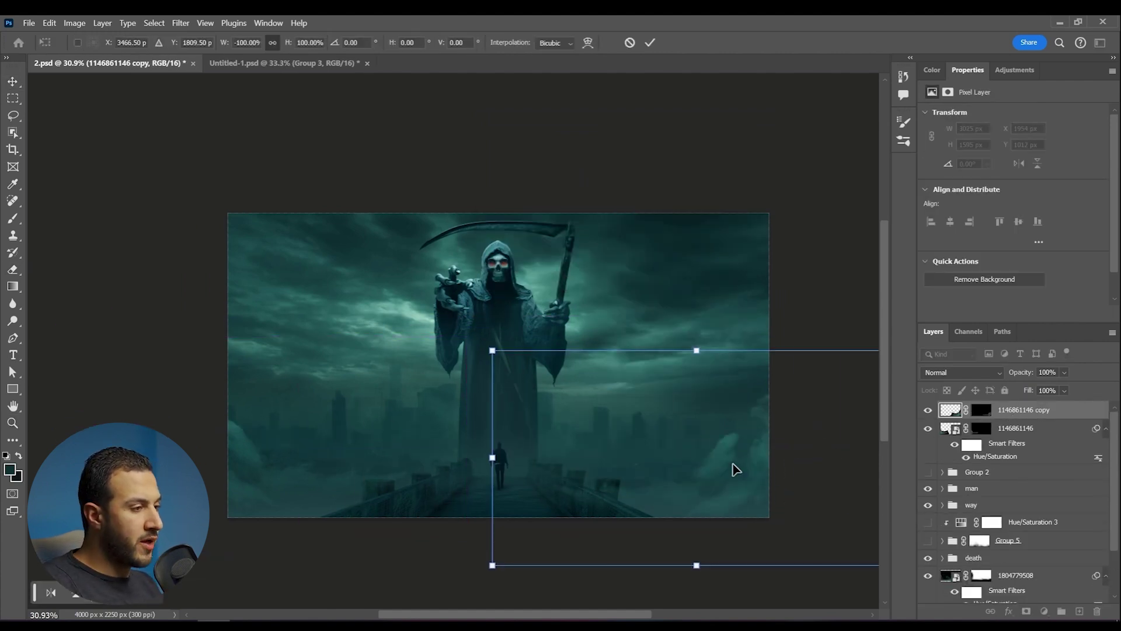
{"action": "left_click_drag", "start_coordinate": [733, 468], "coordinate": [760, 482]}
{"action": "key", "text": "Return"}
- Show the Group 2 perspective guides over the composite to check the bridge's alignment
{"action": "key", "text": "z"}
{"action": "mouse_move", "coordinate": [718, 388]}
{"action": "left_mouse_down"}
{"action": "mouse_move", "coordinate": [669, 347]}
{"action": "mouse_move", "coordinate": [737, 420]}
{"action": "mouse_move", "coordinate": [765, 415]}
{"action": "mouse_move", "coordinate": [673, 415]}
{"action": "mouse_move", "coordinate": [733, 416]}
{"action": "left_mouse_up"}
{"action": "left_click", "coordinate": [928, 472]}
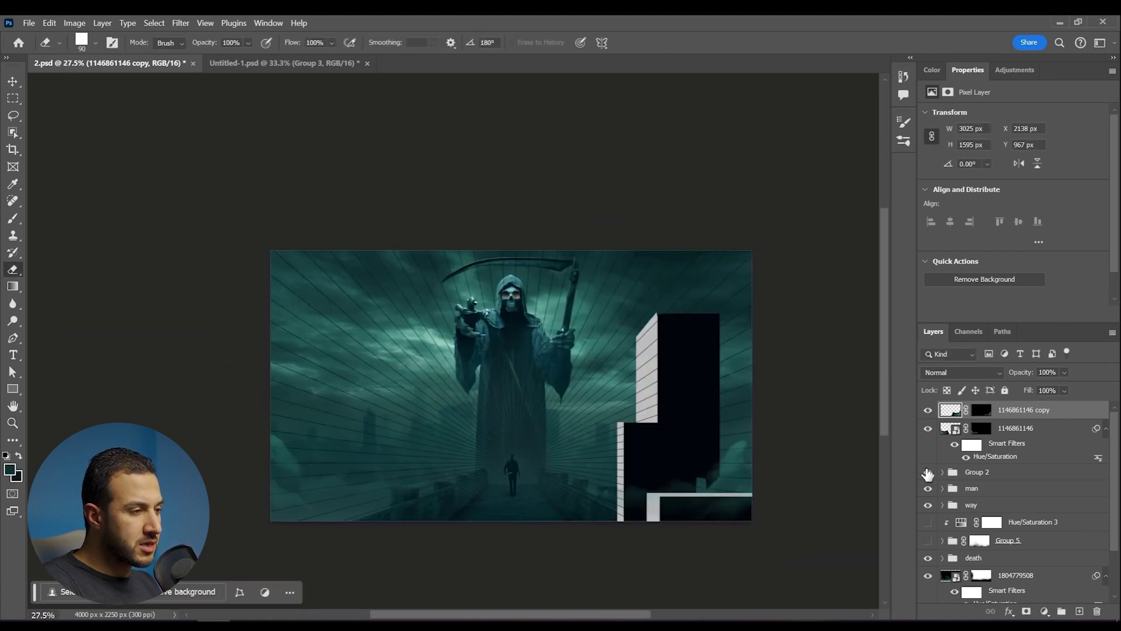
{"action": "left_click", "coordinate": [986, 372]}
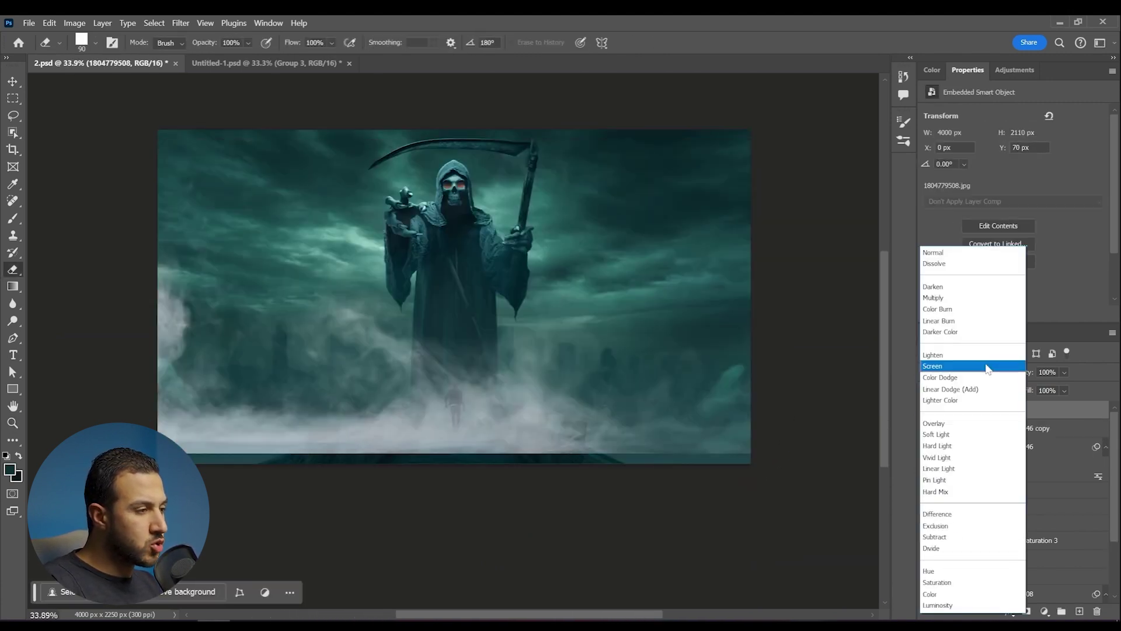
{"action": "left_click", "coordinate": [987, 368]}
{"action": "left_click_drag", "start_coordinate": [1029, 415], "coordinate": [1027, 517]}
{"action": "key", "text": "ctrl+u"}
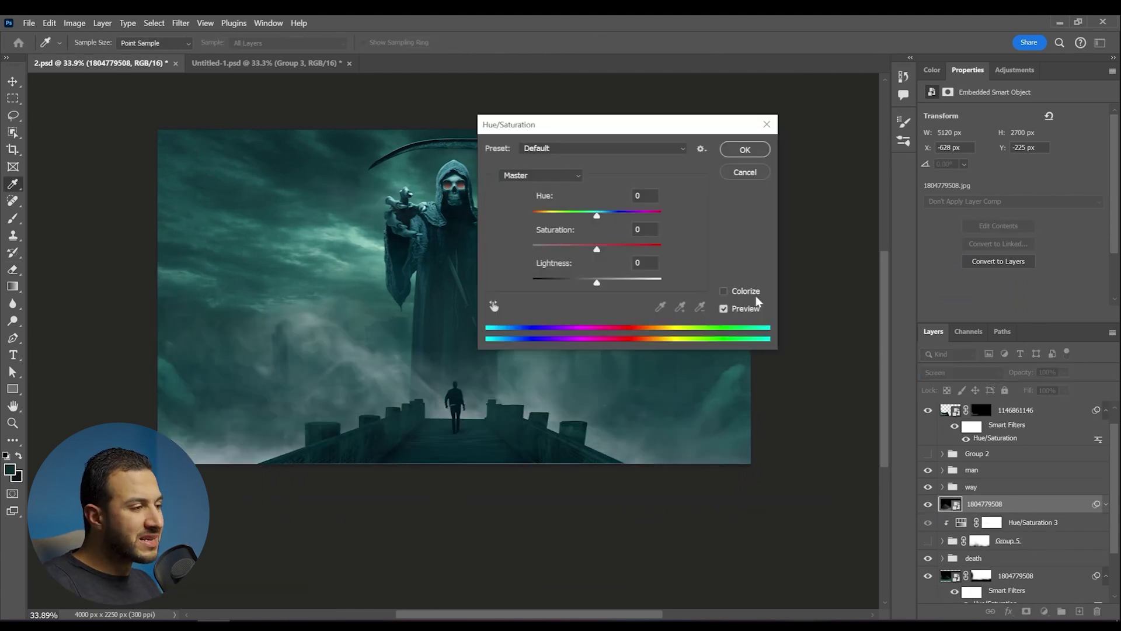
{"action": "left_click_drag", "start_coordinate": [598, 285], "coordinate": [565, 285]}
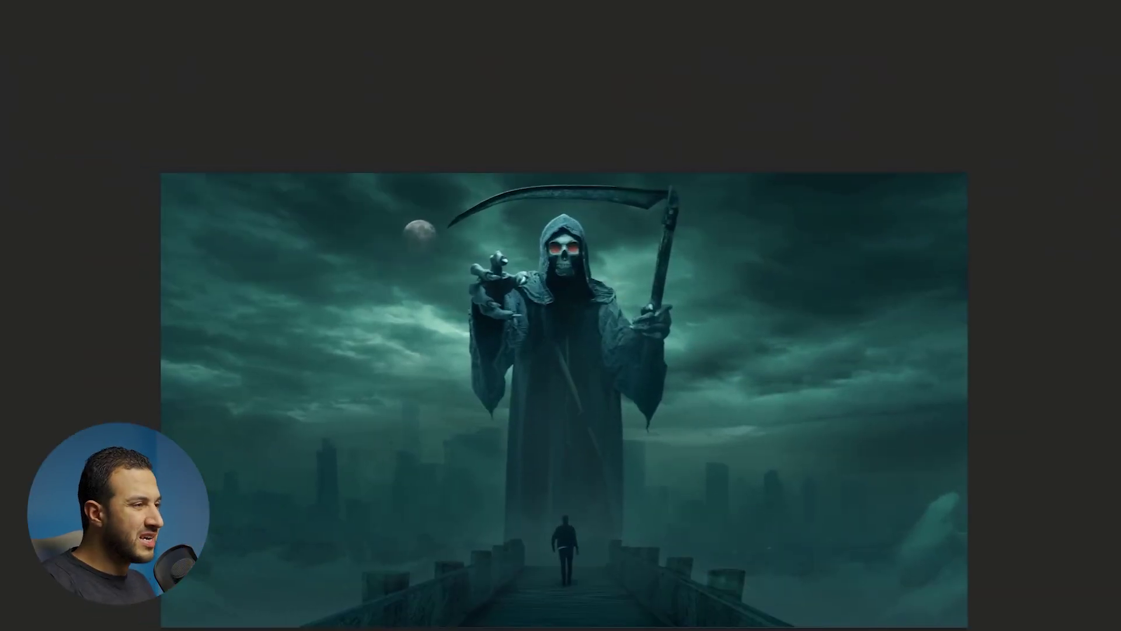
- Colorize the moon with Hue/Saturation at hue 173 and saturation 25, and lower its lightness slightly
{"action": "key", "text": "ctrl+u"}
{"action": "left_click", "coordinate": [1119, 363]}
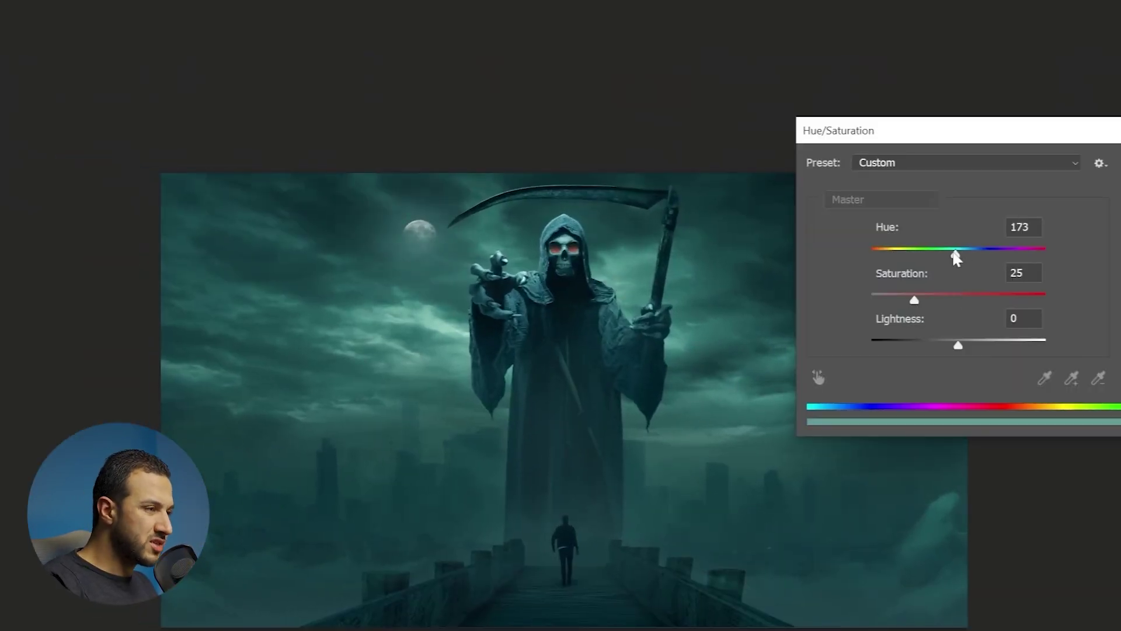
{"action": "left_click_drag", "start_coordinate": [958, 347], "coordinate": [945, 350]}
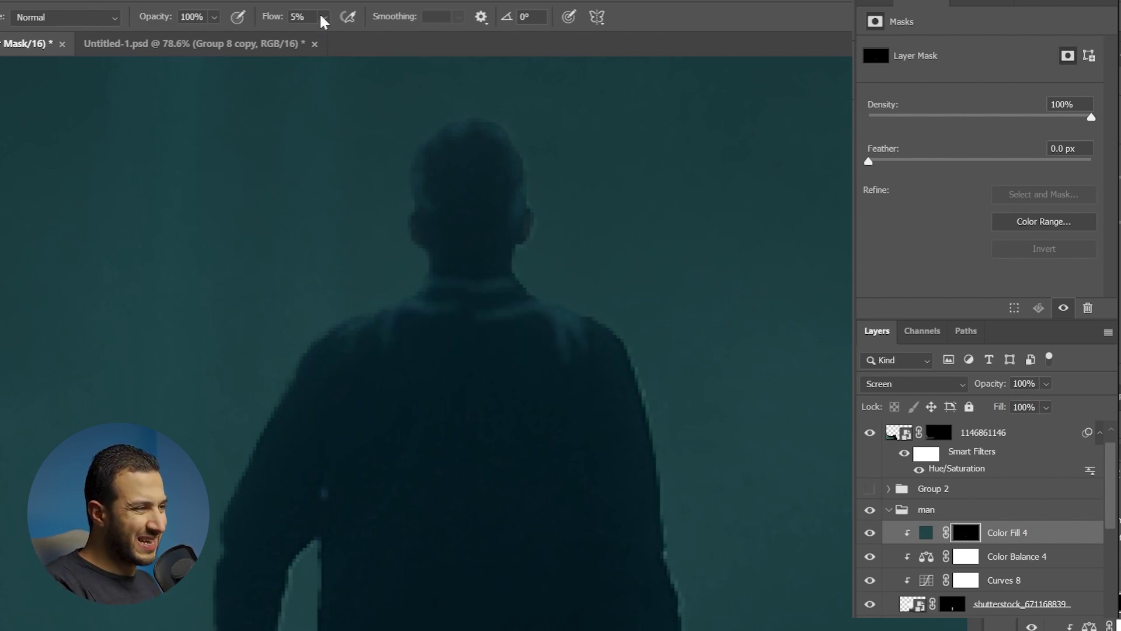
- Paint soft highlights on the man's upper back at 1% flow and along his arm at 6% flow on the Color Fill 4 mask
{"action": "left_click_drag", "start_coordinate": [560, 310], "coordinate": [445, 323]}
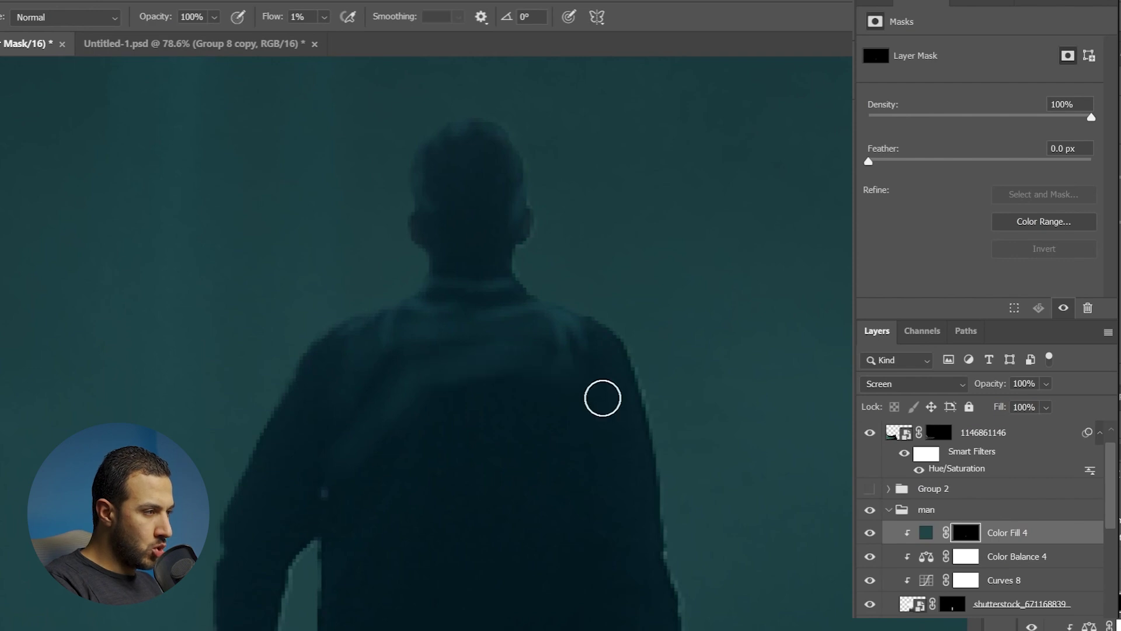
{"action": "mouse_move", "coordinate": [561, 350]}
{"action": "left_mouse_down"}
{"action": "mouse_move", "coordinate": [527, 421]}
{"action": "mouse_move", "coordinate": [553, 412]}
{"action": "left_mouse_up"}
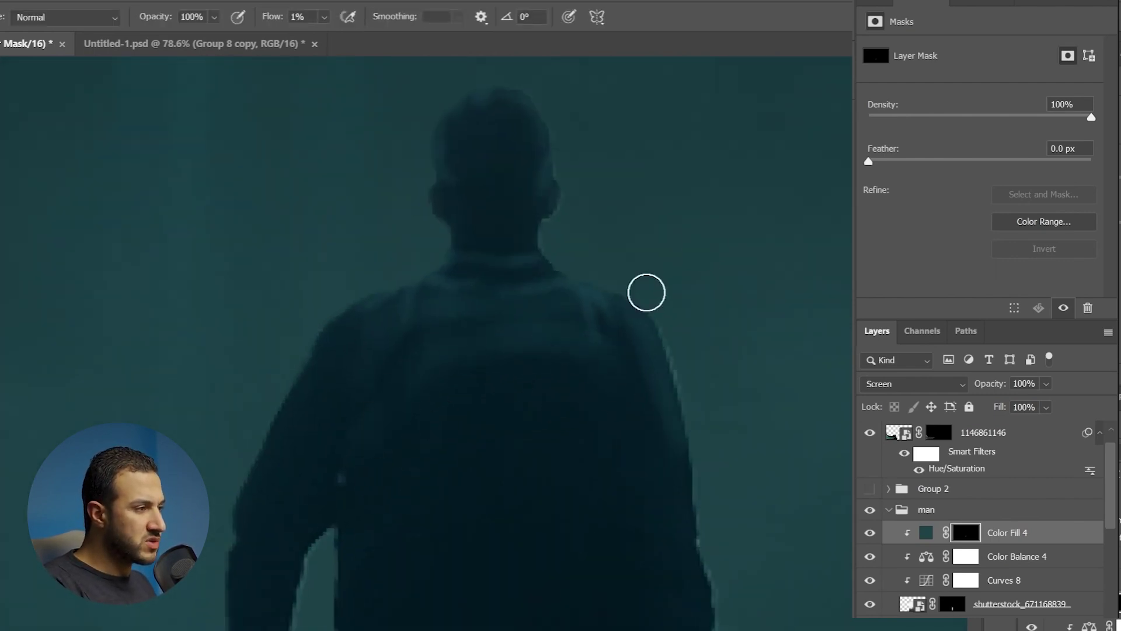
{"action": "left_click_drag", "start_coordinate": [329, 37], "coordinate": [330, 39]}
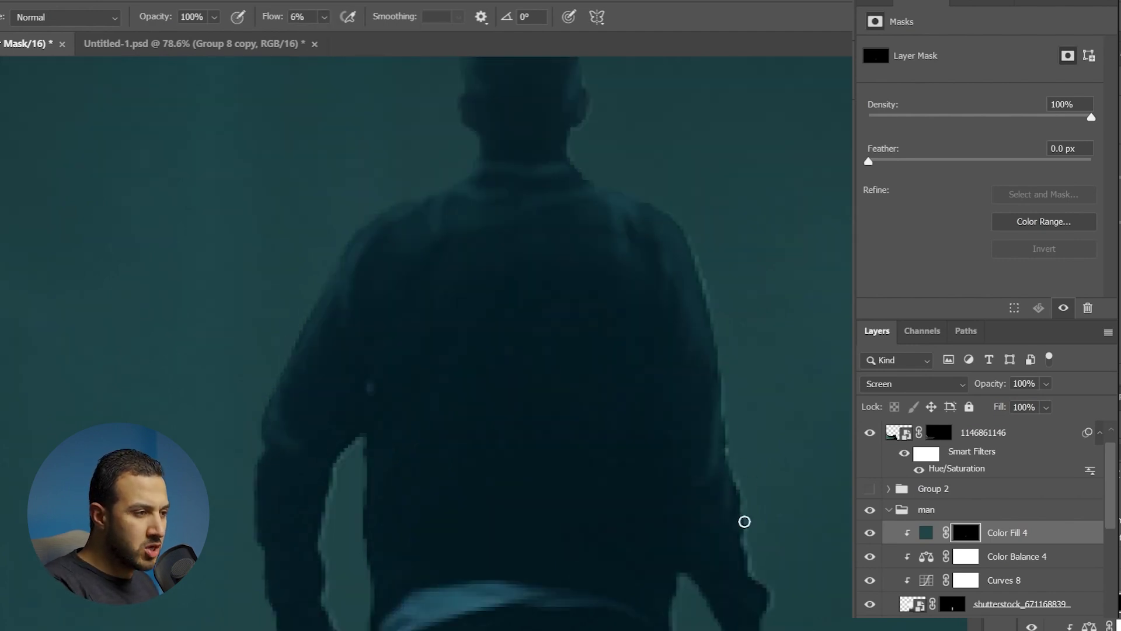
{"action": "mouse_move", "coordinate": [727, 373]}
{"action": "left_mouse_down"}
{"action": "mouse_move", "coordinate": [603, 270]}
{"action": "mouse_move", "coordinate": [698, 254]}
{"action": "left_mouse_up"}
{"action": "key", "text": "bracketright"}
{"action": "key", "text": "bracketright"}
{"action": "key", "text": "bracketright"}
{"action": "key", "text": "bracketright"}
{"action": "key", "text": "bracketright"}
{"action": "key", "text": "bracketright"}
{"action": "left_click_drag", "start_coordinate": [650, 324], "coordinate": [567, 317]}
{"action": "key", "text": "ctrl+z"}
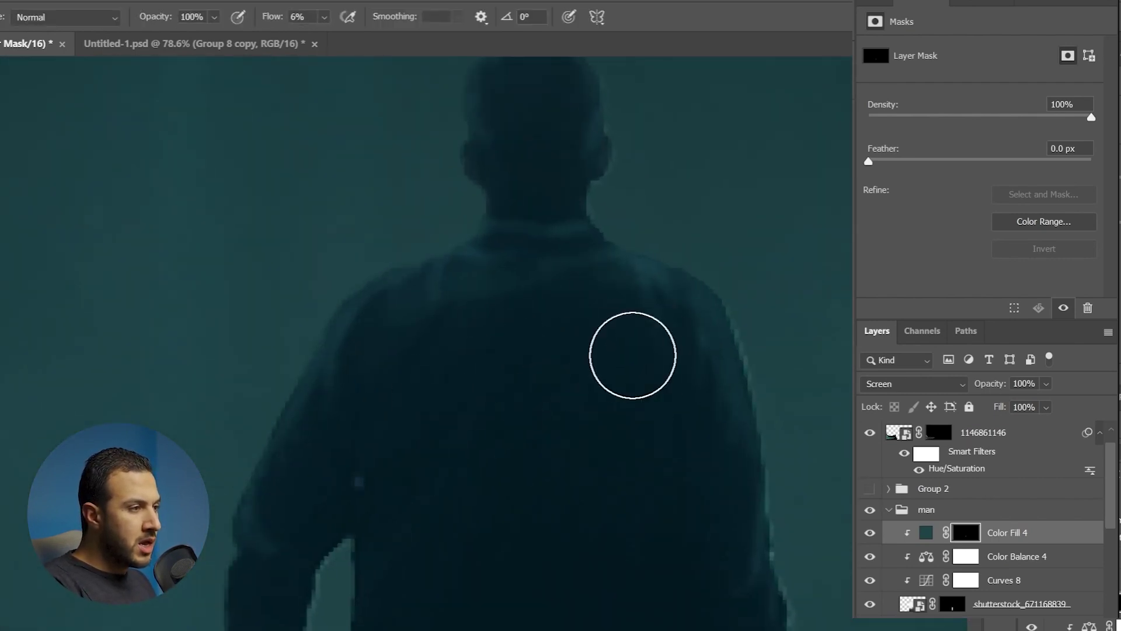
{"action": "mouse_move", "coordinate": [646, 379]}
{"action": "left_mouse_down"}
{"action": "mouse_move", "coordinate": [590, 357]}
{"action": "mouse_move", "coordinate": [624, 357]}
{"action": "left_mouse_up"}
{"action": "left_click_drag", "start_coordinate": [557, 324], "coordinate": [628, 326]}
{"action": "key", "text": "ctrl+z"}
- Set the brush flow to 1% and paint faint fold highlights across the back of the man's jacket on the Color Fill 4 mask
{"action": "left_click", "coordinate": [324, 17]}
{"action": "left_click_drag", "start_coordinate": [328, 37], "coordinate": [324, 38]}
{"action": "left_click_drag", "start_coordinate": [622, 327], "coordinate": [502, 348]}
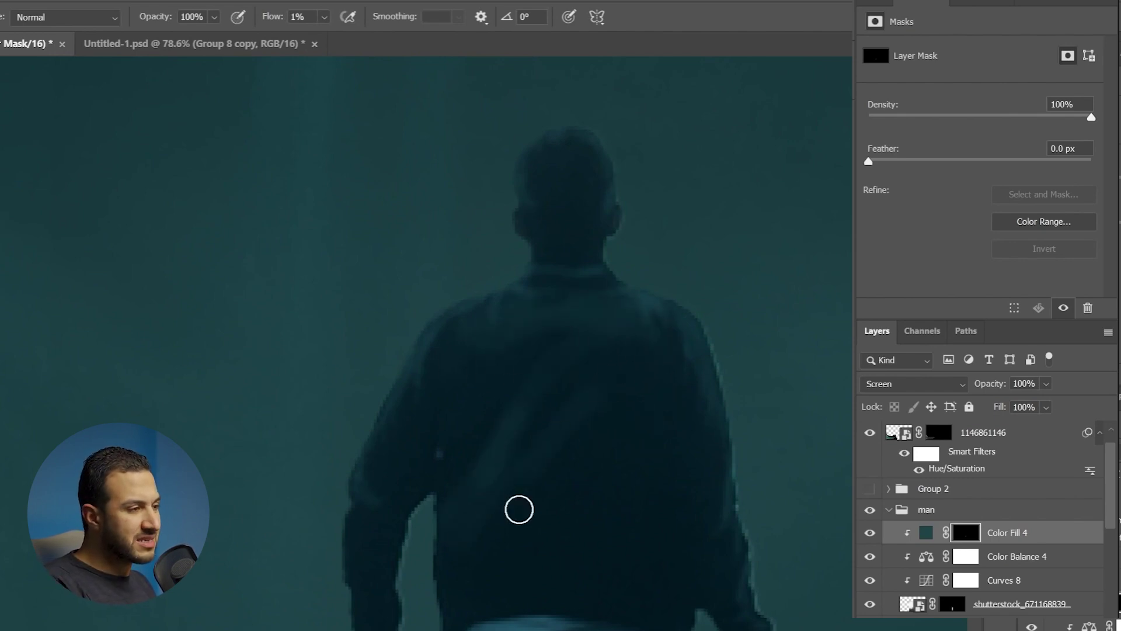
{"action": "key", "text": "Tab"}
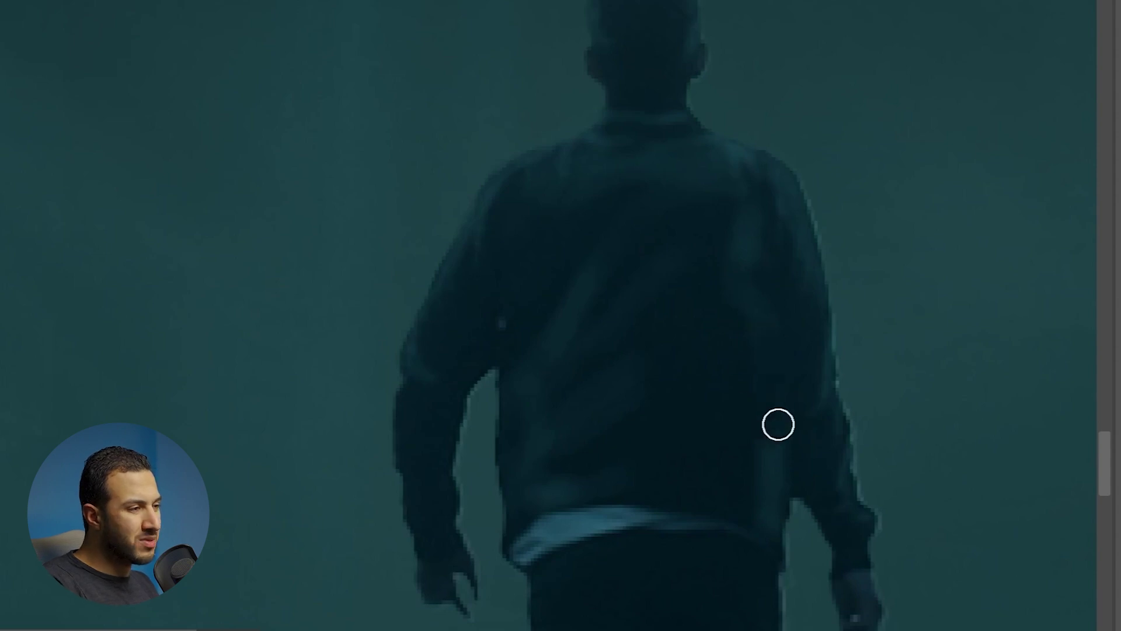
{"action": "mouse_move", "coordinate": [686, 417]}
{"action": "left_mouse_down"}
{"action": "mouse_move", "coordinate": [613, 353]}
{"action": "mouse_move", "coordinate": [668, 330]}
{"action": "left_mouse_up"}
{"action": "left_click_drag", "start_coordinate": [754, 456], "coordinate": [746, 356]}
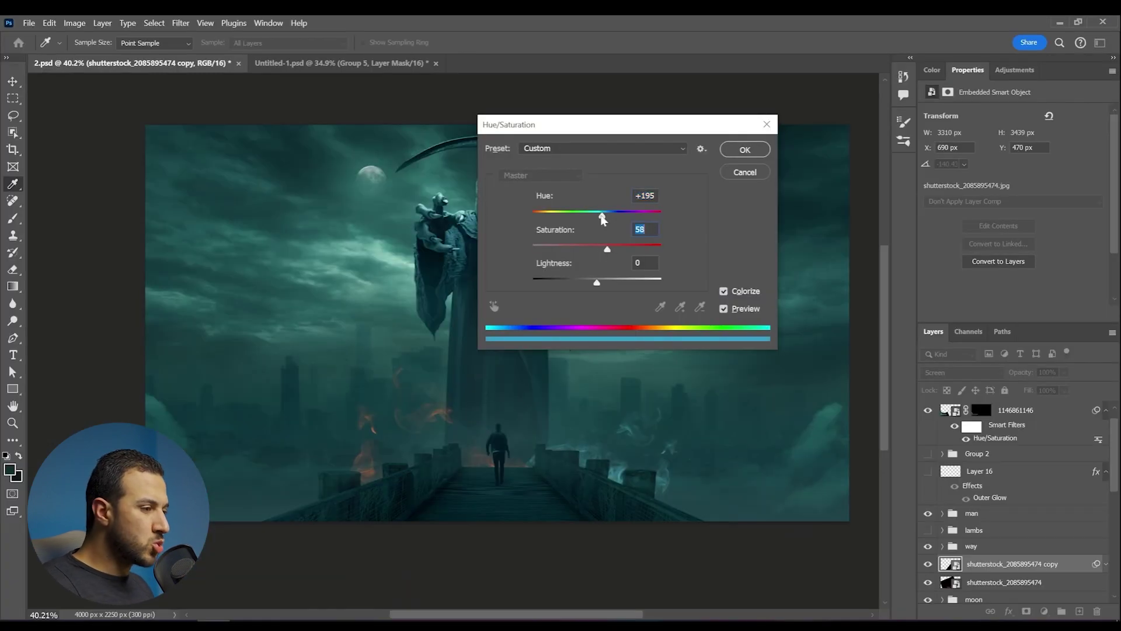
{"action": "left_click_drag", "start_coordinate": [603, 219], "coordinate": [594, 219]}
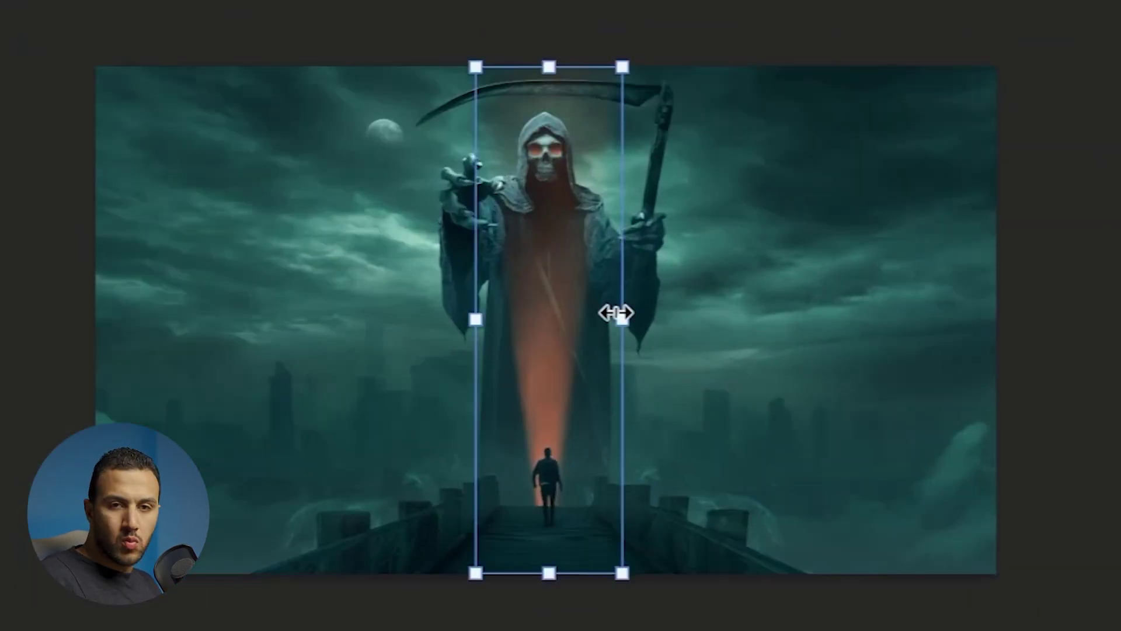
- Free-transform the orange light beam behind the man, widening it so it fans out upward across the reaper
{"action": "left_click_drag", "start_coordinate": [616, 314], "coordinate": [1036, 327]}
{"action": "left_click_drag", "start_coordinate": [921, 334], "coordinate": [751, 457]}
{"action": "left_click_drag", "start_coordinate": [588, 630], "coordinate": [635, 630]}
{"action": "left_click_drag", "start_coordinate": [778, 448], "coordinate": [700, 100]}
{"action": "left_click_drag", "start_coordinate": [826, 203], "coordinate": [1041, 214]}
{"action": "left_click_drag", "start_coordinate": [921, 342], "coordinate": [894, 320]}
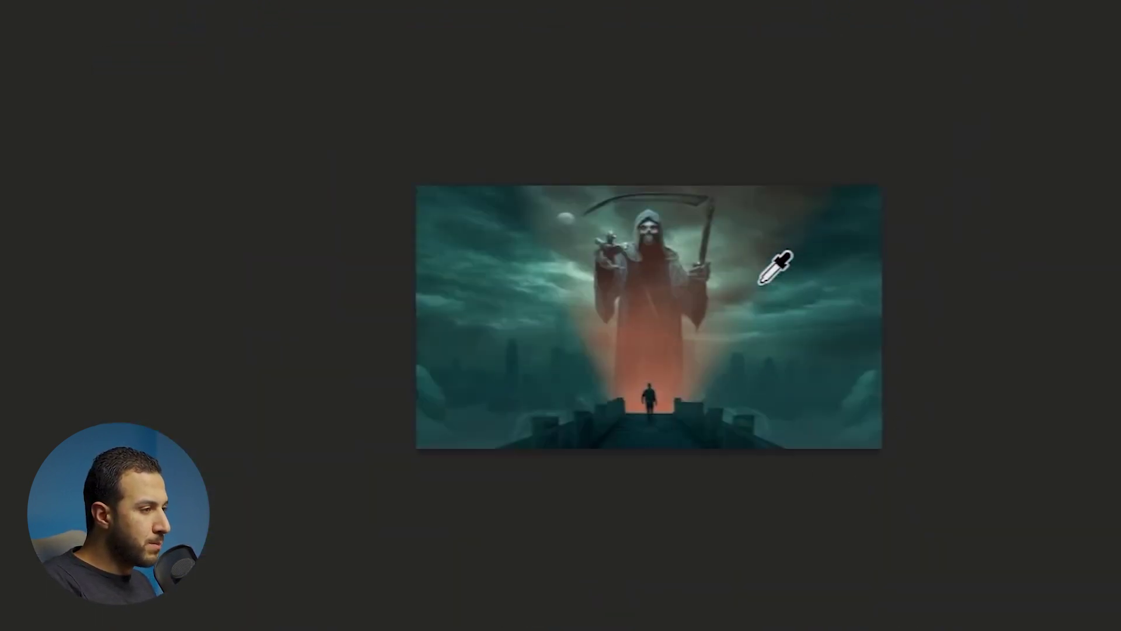
- Adjust the split shadow range of the Underlying Layer under Blend If for Color Fill 6
{"action": "scroll", "coordinate": [760, 284], "scroll_direction": "up", "scroll_amount": 4}
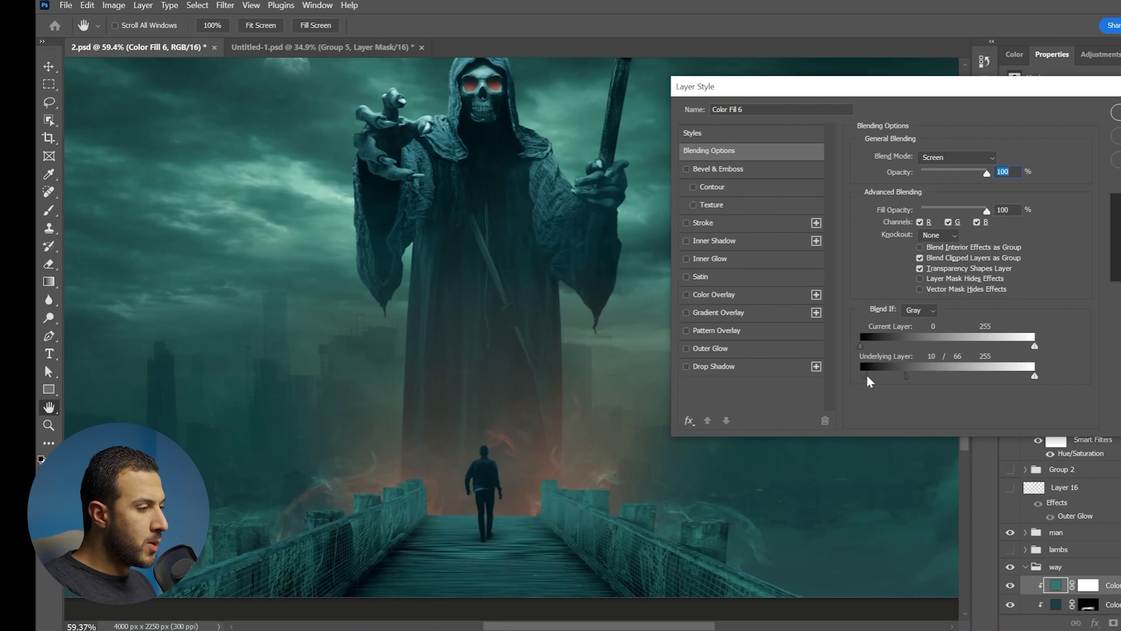
{"action": "left_click_drag", "start_coordinate": [867, 373], "coordinate": [911, 375]}
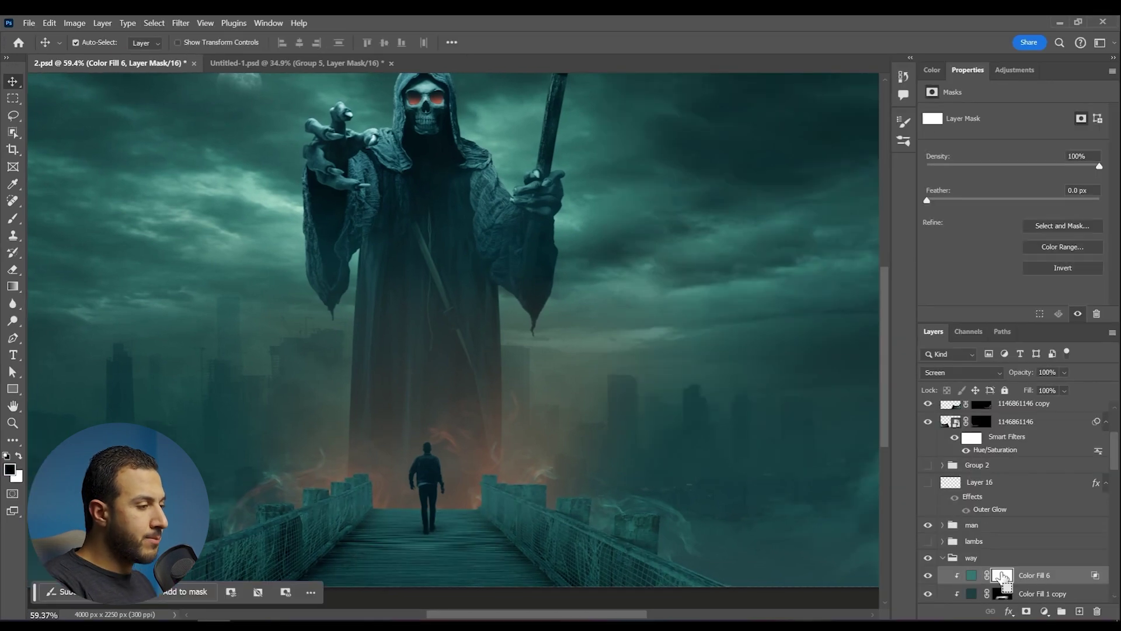
- Paint a straight white stroke on the Color Fill 6 mask to highlight the bridge's left railing, using a 25 px brush
{"action": "scroll", "coordinate": [351, 525], "scroll_direction": "up", "scroll_amount": 5}
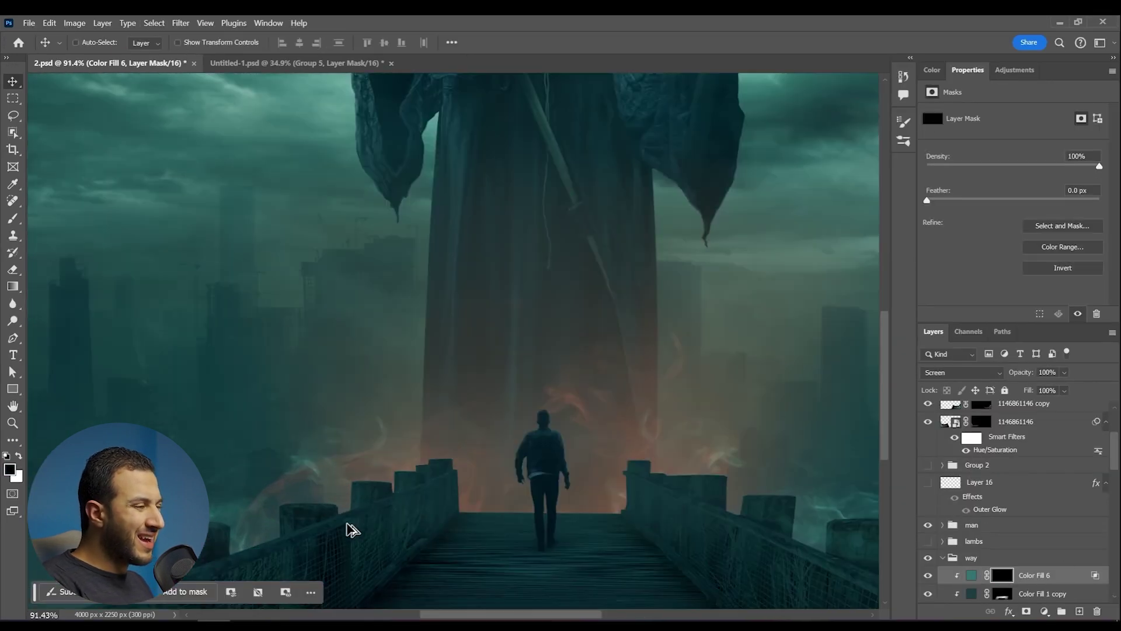
{"action": "scroll", "coordinate": [538, 409], "scroll_direction": "down", "scroll_amount": 3}
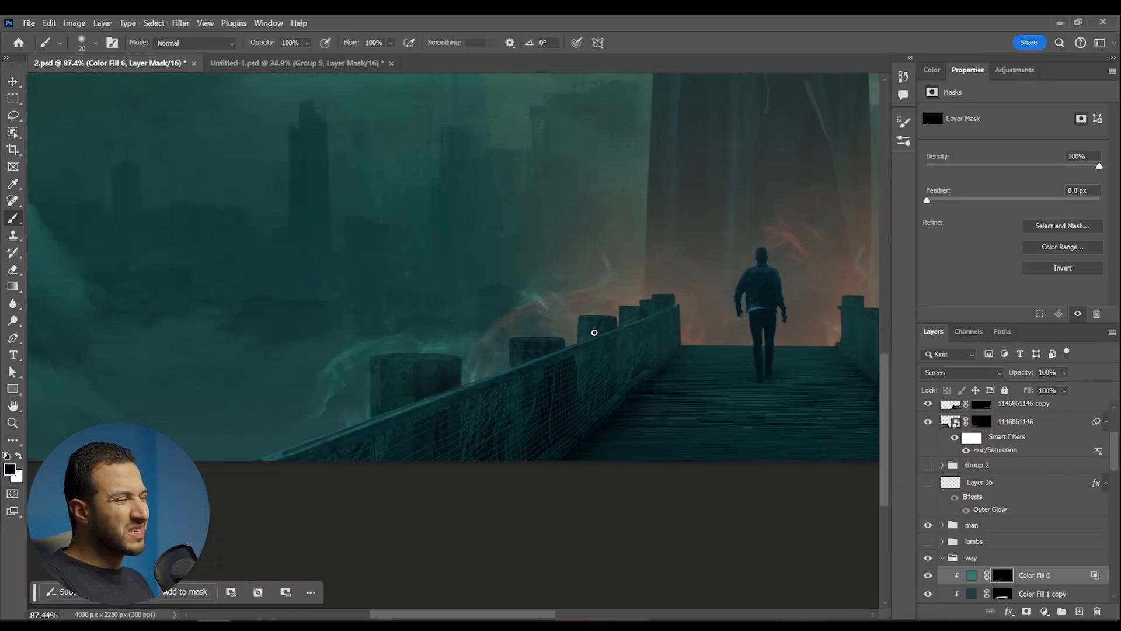
{"action": "key", "text": "x"}
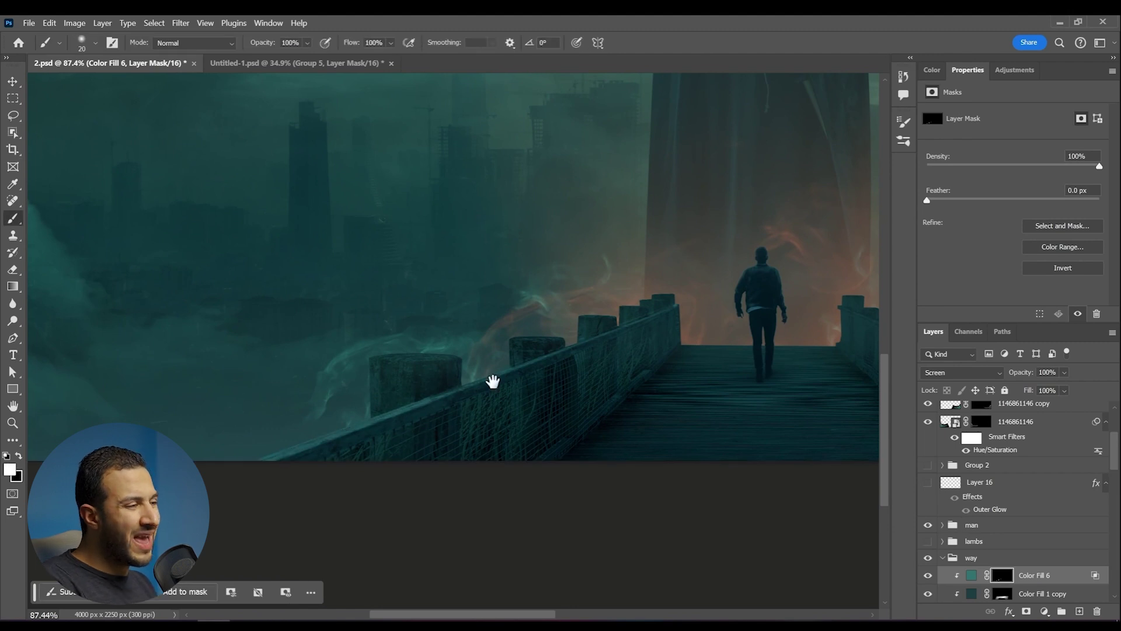
{"action": "left_click_drag", "start_coordinate": [492, 381], "coordinate": [426, 428]}
{"action": "key", "text": "bracketright"}
{"action": "left_click", "coordinate": [573, 356], "text": "shift"}
{"action": "mouse_move", "coordinate": [599, 357]}
{"action": "left_mouse_down"}
{"action": "mouse_move", "coordinate": [565, 359]}
{"action": "mouse_move", "coordinate": [548, 282]}
{"action": "mouse_move", "coordinate": [565, 310]}
{"action": "mouse_move", "coordinate": [493, 329]}
{"action": "left_mouse_up"}
{"action": "left_click_drag", "start_coordinate": [397, 338], "coordinate": [443, 373]}
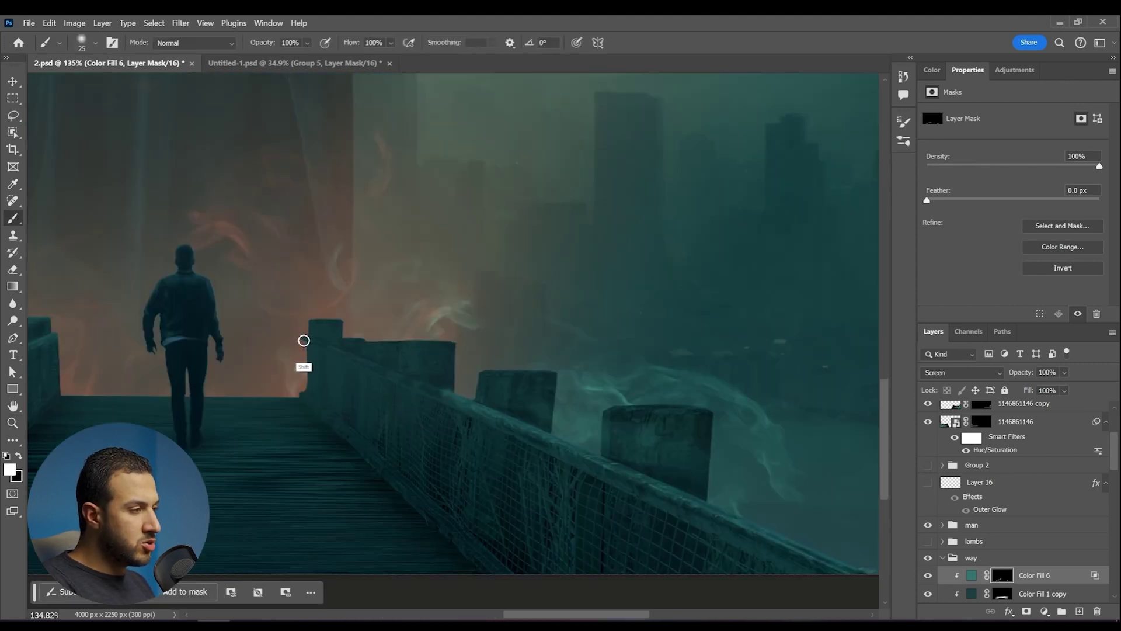
- Paint teal highlights along the bridge's right railing and the top of its nearest post on the Color Fill 6 mask
{"action": "left_click", "coordinate": [303, 340], "text": "shift"}
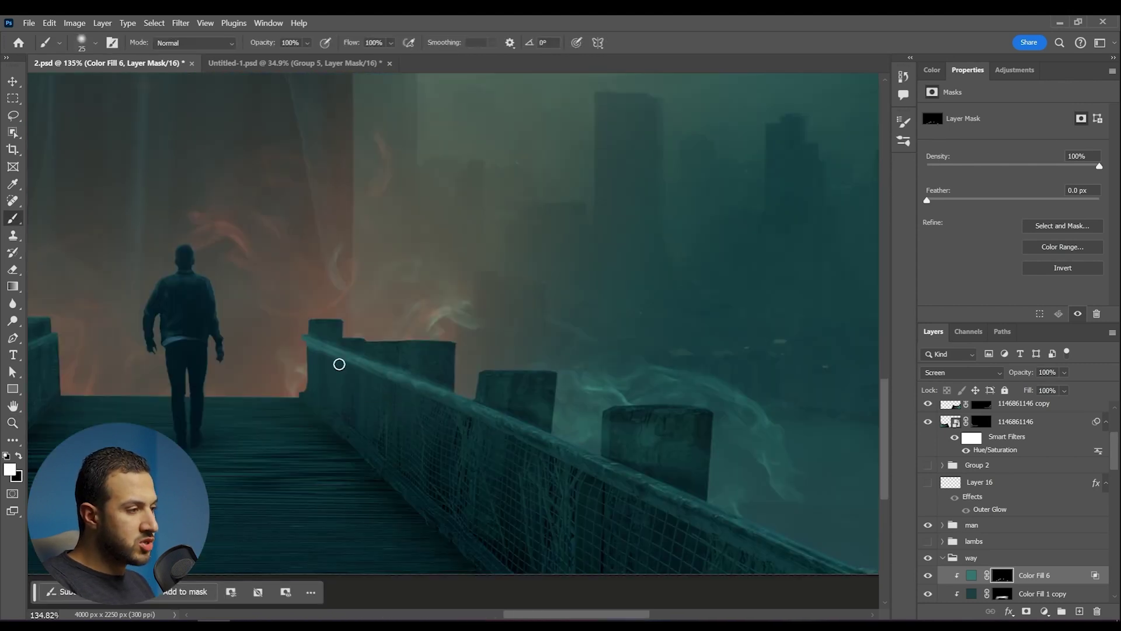
{"action": "key", "text": "x"}
{"action": "key", "text": "x"}
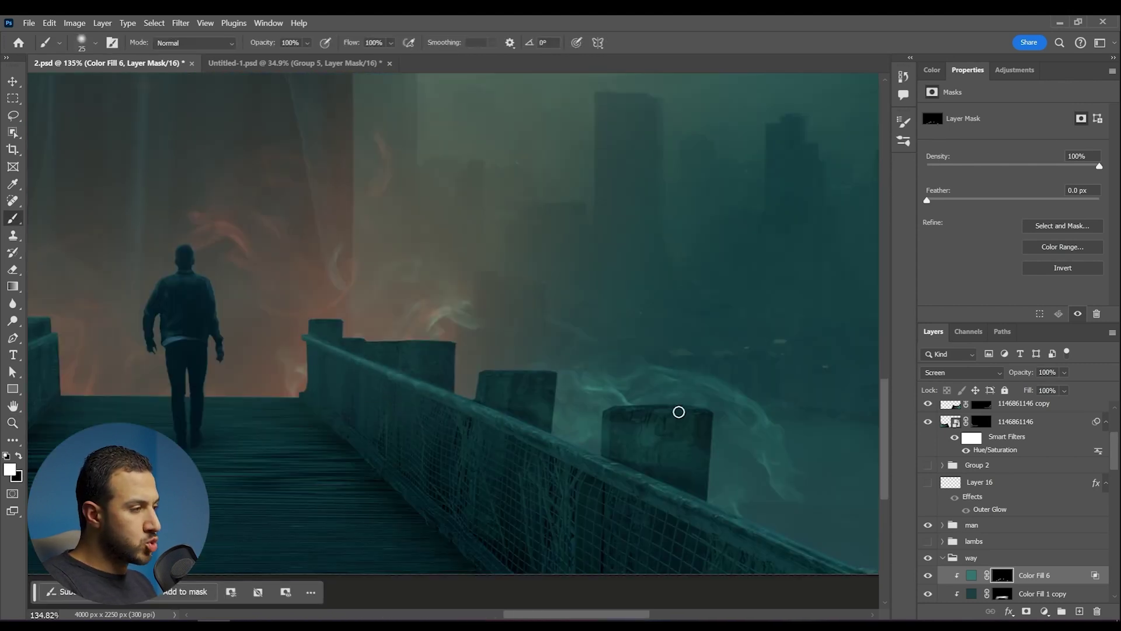
{"action": "left_click_drag", "start_coordinate": [636, 411], "coordinate": [694, 411]}
{"action": "mouse_move", "coordinate": [620, 387]}
{"action": "left_mouse_down"}
{"action": "mouse_move", "coordinate": [588, 383]}
{"action": "mouse_move", "coordinate": [691, 445]}
{"action": "left_mouse_up"}
- Paint straight red light streaks down the robe's folds and along the sword on the Color Fill 3 copy 2 mask
{"action": "scroll", "coordinate": [432, 432], "scroll_direction": "down", "scroll_amount": 5}
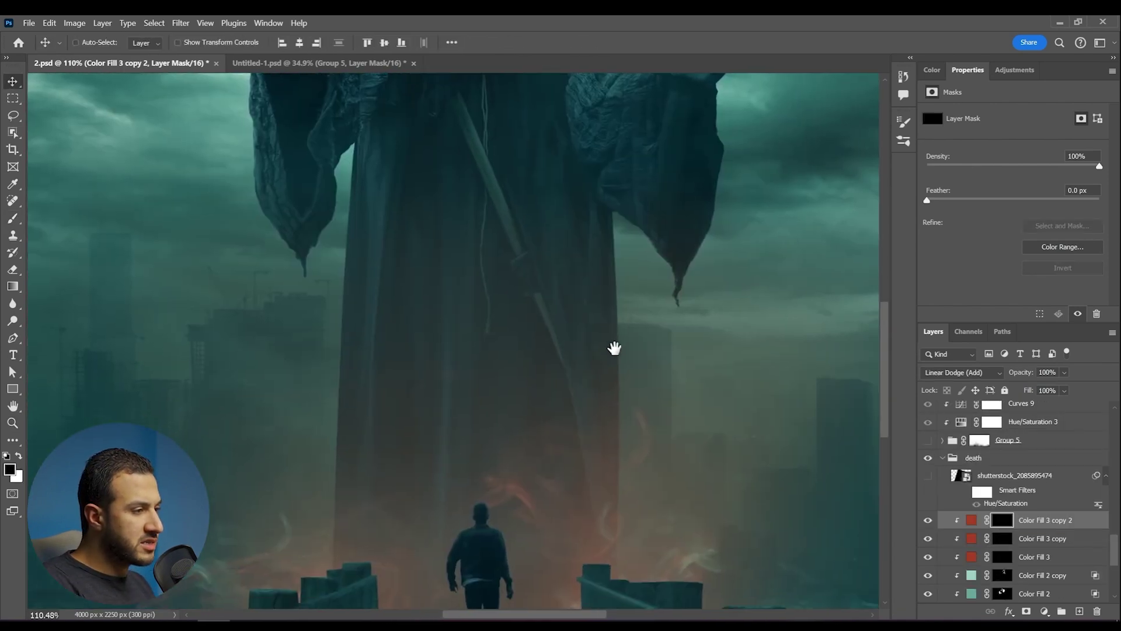
{"action": "key", "text": "backslash"}
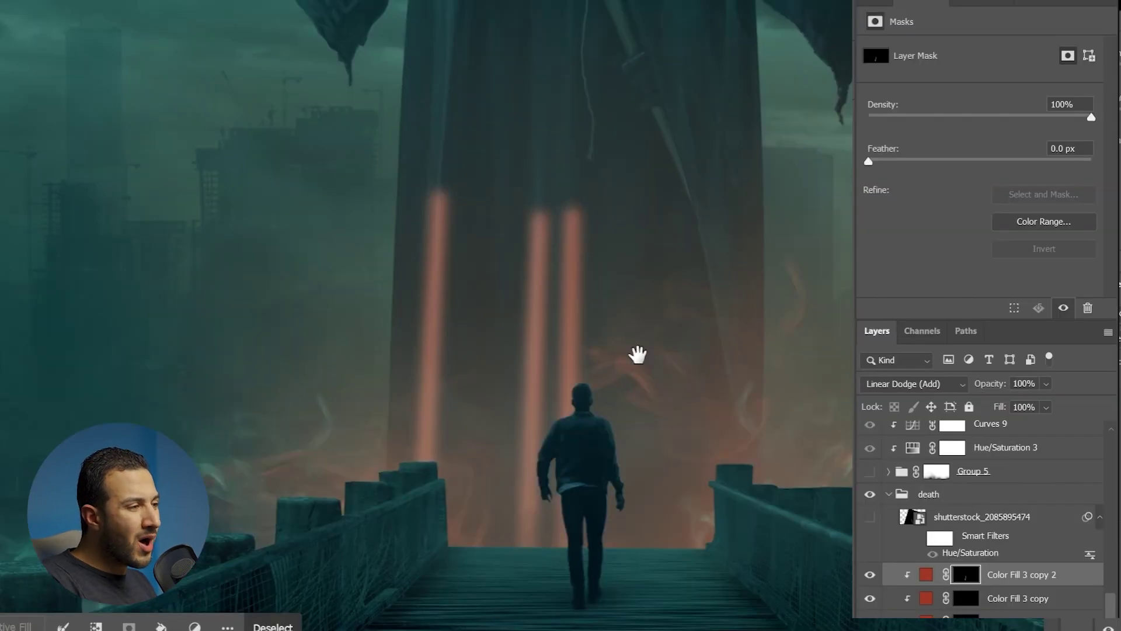
{"action": "left_click_drag", "start_coordinate": [638, 355], "coordinate": [526, 426]}
{"action": "left_click", "coordinate": [528, 262]}
{"action": "left_click", "coordinate": [536, 604], "text": "shift"}
{"action": "left_click", "coordinate": [568, 317]}
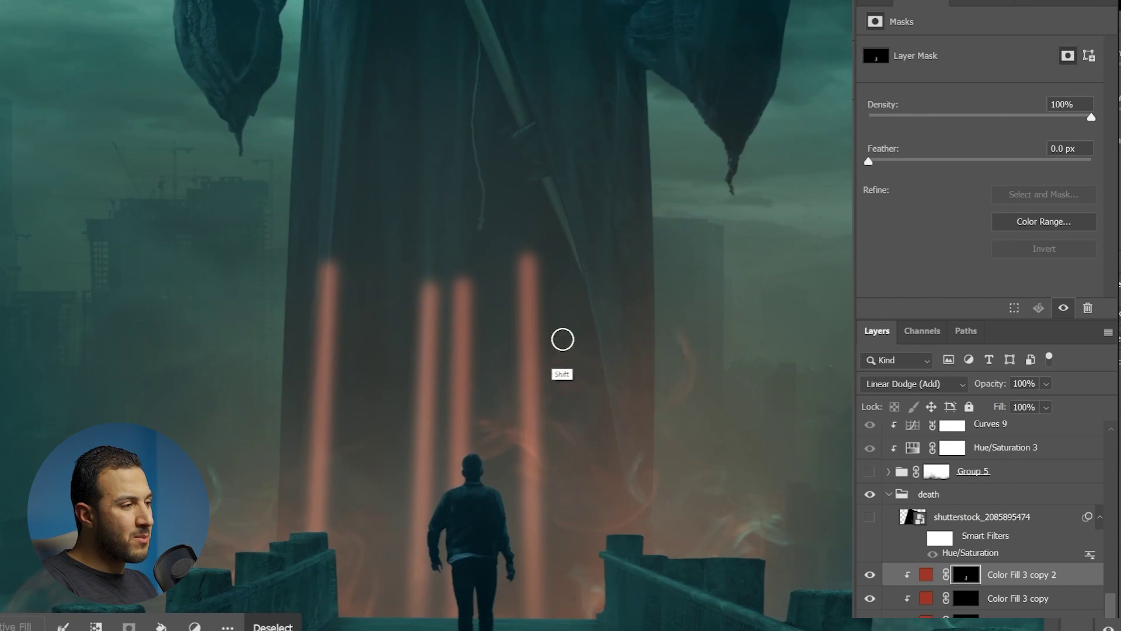
{"action": "left_click", "coordinate": [590, 587], "text": "shift"}
{"action": "left_click", "coordinate": [577, 214]}
{"action": "left_click", "coordinate": [649, 508], "text": "shift"}
- Enlarge the soft round brush and fade the upper parts of the red streaks on the Color Fill 3 copy 2 mask
{"action": "mouse_move", "coordinate": [569, 233]}
{"action": "left_mouse_down"}
{"action": "mouse_move", "coordinate": [603, 400]}
{"action": "mouse_move", "coordinate": [508, 186]}
{"action": "left_mouse_up"}
{"action": "right_click", "coordinate": [555, 286]}
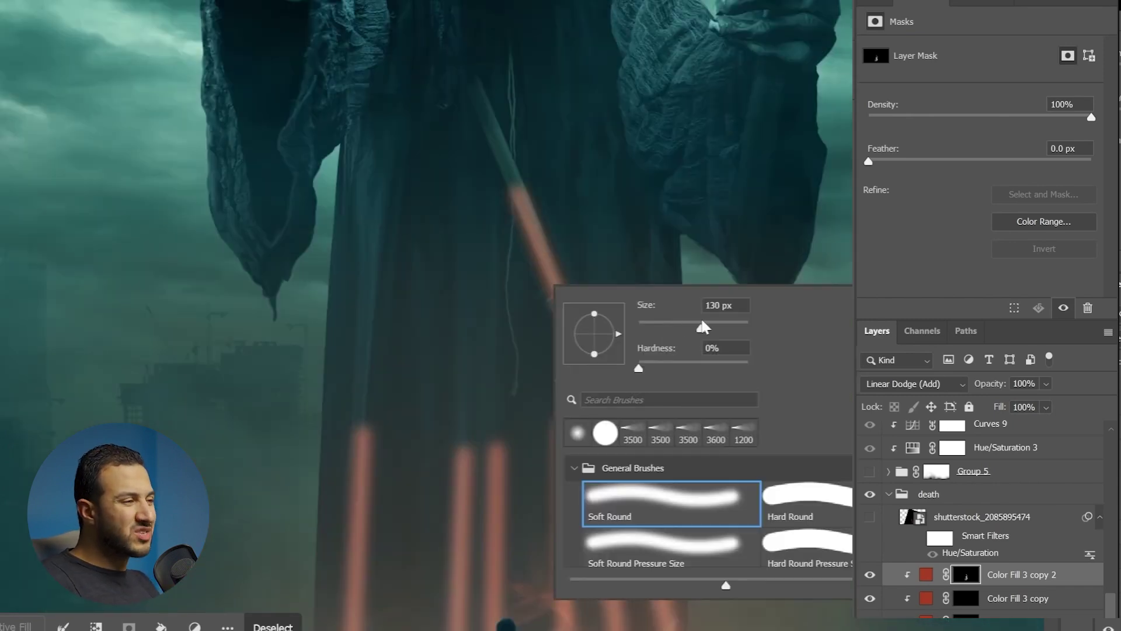
{"action": "left_click", "coordinate": [363, 411]}
{"action": "key", "text": "bracketright"}
{"action": "key", "text": "bracketright"}
{"action": "key", "text": "bracketright"}
{"action": "key", "text": "bracketright"}
{"action": "key", "text": "bracketright"}
{"action": "key", "text": "bracketright"}
{"action": "key", "text": "bracketright"}
{"action": "left_click_drag", "start_coordinate": [526, 365], "coordinate": [417, 409]}
{"action": "key", "text": "ctrl+z"}
{"action": "key", "text": "x"}
{"action": "mouse_move", "coordinate": [590, 385]}
{"action": "left_mouse_down"}
{"action": "mouse_move", "coordinate": [351, 374]}
{"action": "mouse_move", "coordinate": [677, 505]}
{"action": "left_mouse_up"}
{"action": "scroll", "coordinate": [701, 391], "scroll_direction": "down", "scroll_amount": 5}
{"action": "scroll", "coordinate": [688, 368], "scroll_direction": "up", "scroll_amount": 2}
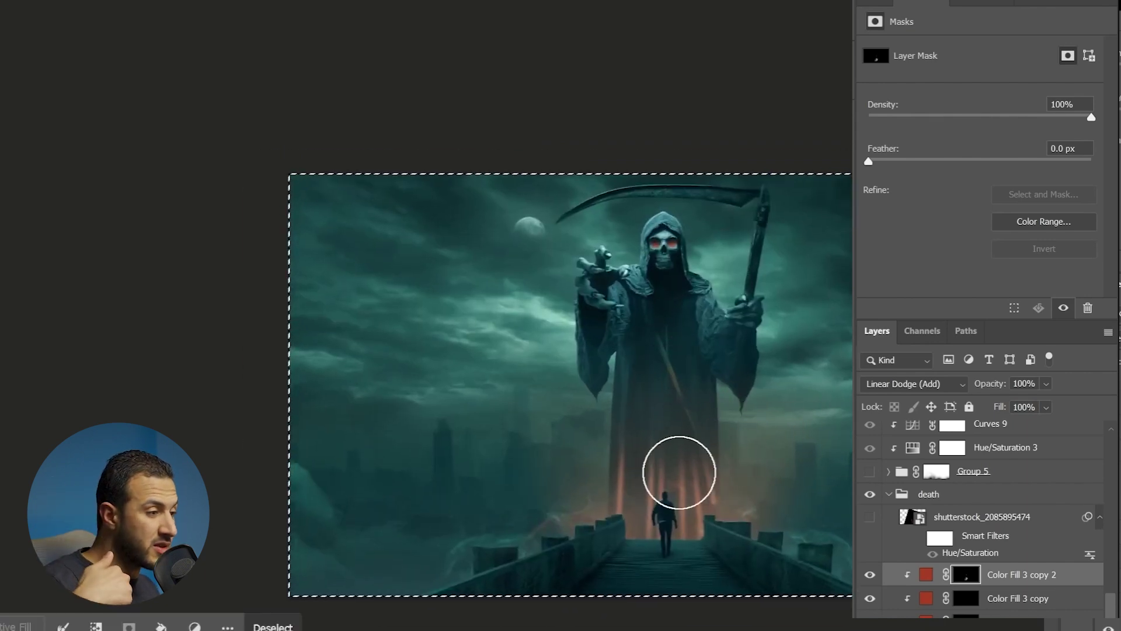
- Deselect the canvas and toggle the Color Fill 3 copy 2 layer's visibility to compare the red light on the robe
{"action": "scroll", "coordinate": [725, 334], "scroll_direction": "down", "scroll_amount": 2}
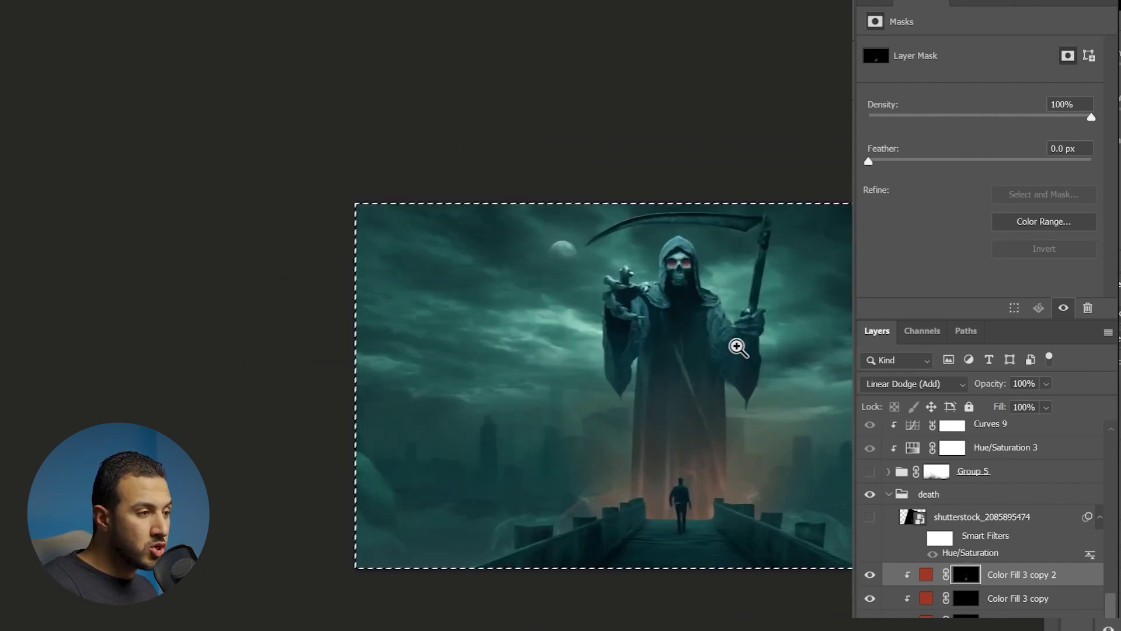
{"action": "left_click_drag", "start_coordinate": [738, 347], "coordinate": [767, 380]}
{"action": "key", "text": "ctrl+d"}
{"action": "left_click_drag", "start_coordinate": [744, 427], "coordinate": [652, 330]}
{"action": "left_click", "coordinate": [871, 575]}
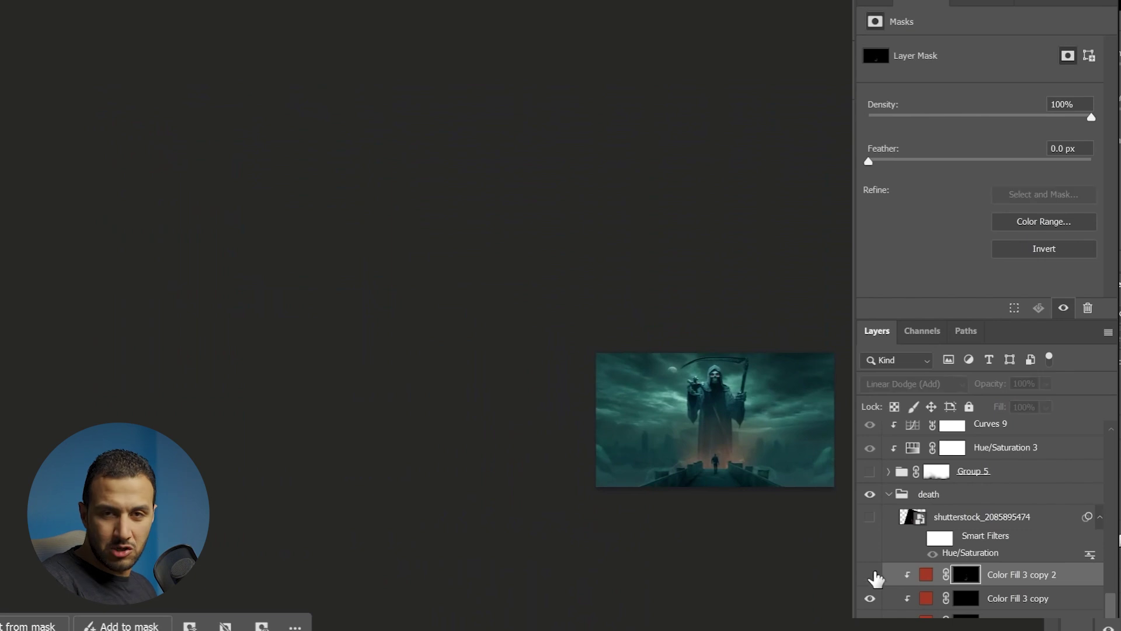
{"action": "left_click", "coordinate": [870, 575]}
- Touch up the red light along the sword on the Color Fill 3 copy 2 mask
{"action": "scroll", "coordinate": [801, 440], "scroll_direction": "up", "scroll_amount": 5}
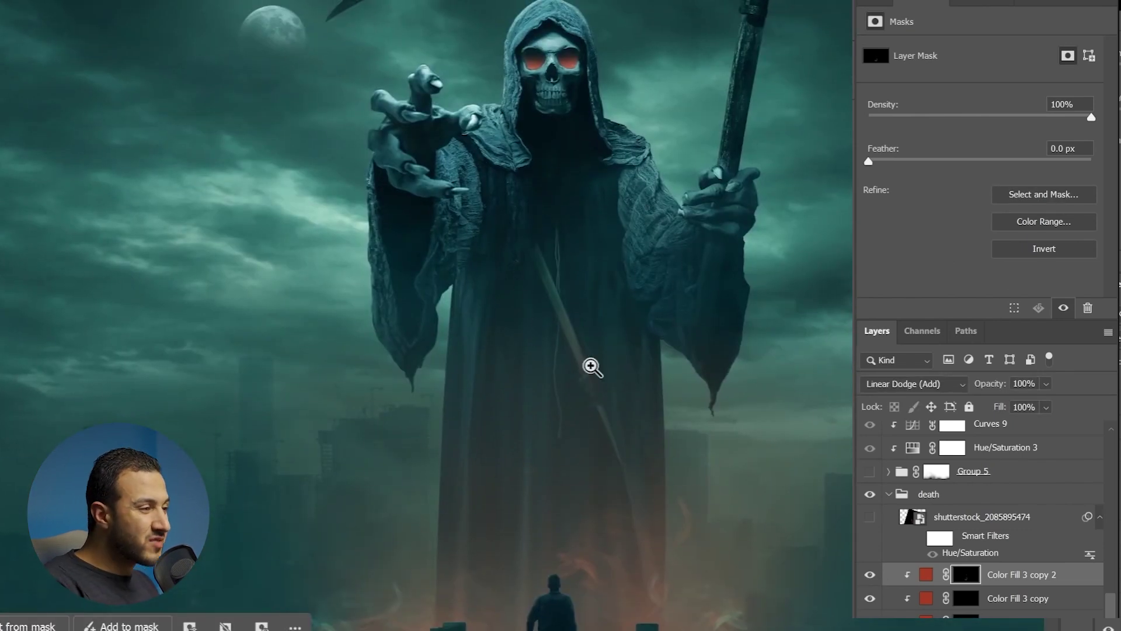
{"action": "scroll", "coordinate": [591, 366], "scroll_direction": "up", "scroll_amount": 2}
{"action": "mouse_move", "coordinate": [557, 268]}
{"action": "left_mouse_down"}
{"action": "mouse_move", "coordinate": [629, 558]}
{"action": "mouse_move", "coordinate": [545, 282]}
{"action": "mouse_move", "coordinate": [629, 532]}
{"action": "left_mouse_up"}
{"action": "key", "text": "x"}
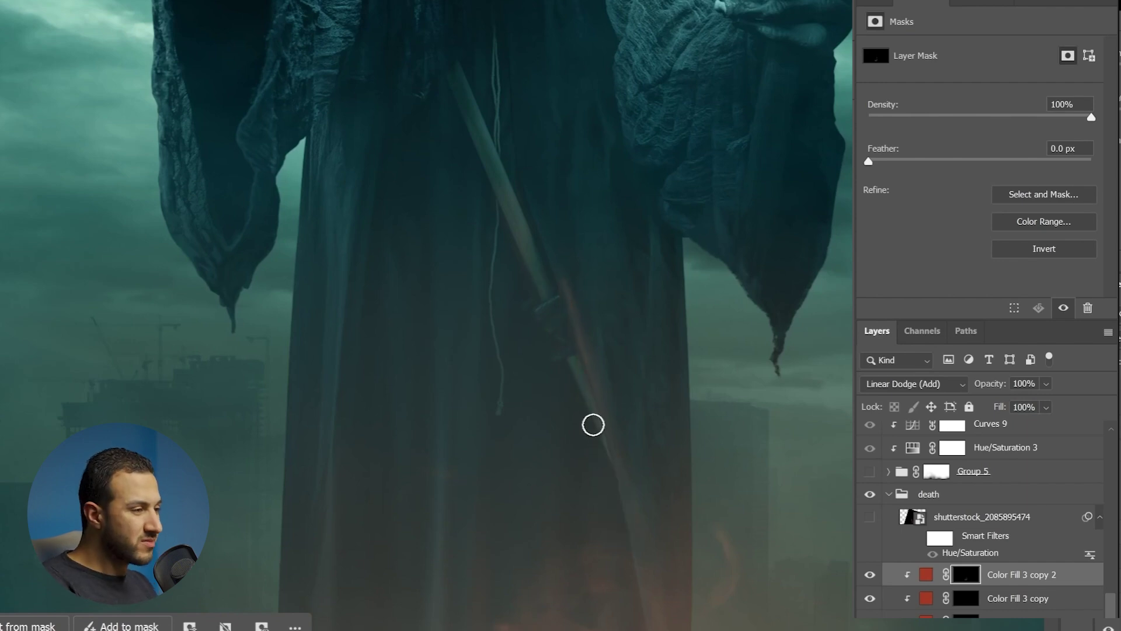
- Switch to a hard round brush for the sleeve edges, with 4% flow and a size of 8 px
{"action": "scroll", "coordinate": [550, 181], "scroll_direction": "down", "scroll_amount": 5}
{"action": "scroll", "coordinate": [667, 351], "scroll_direction": "up", "scroll_amount": 8}
{"action": "right_click", "coordinate": [671, 361]}
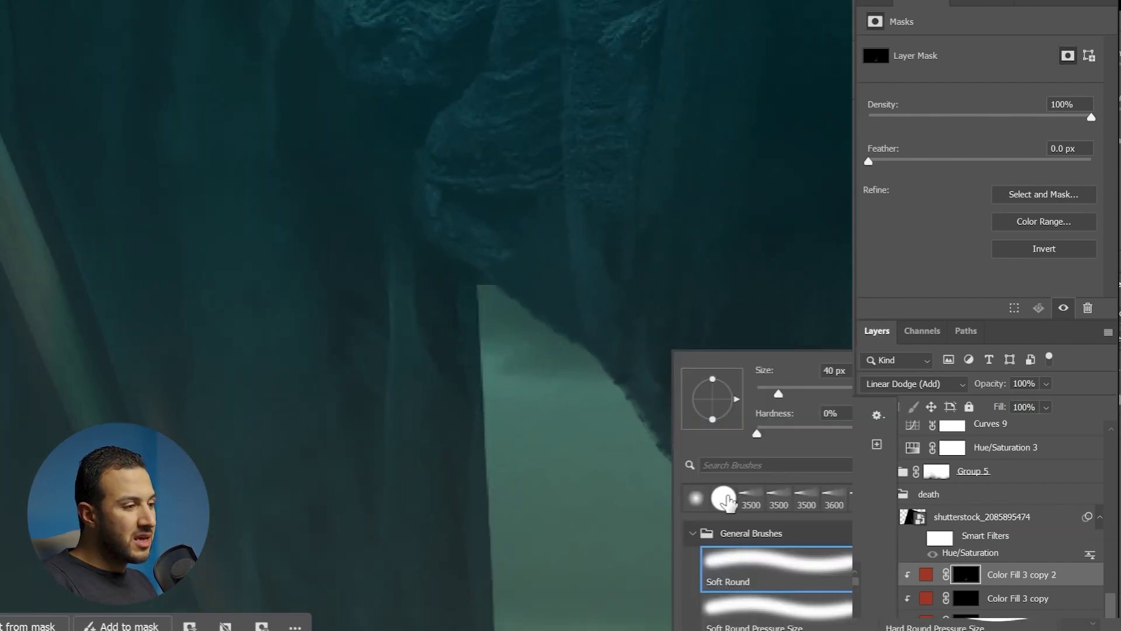
{"action": "left_click", "coordinate": [726, 499]}
{"action": "left_click", "coordinate": [387, 19]}
{"action": "left_click_drag", "start_coordinate": [386, 39], "coordinate": [376, 40]}
{"action": "key", "text": "bracketleft"}
{"action": "key", "text": "bracketleft"}
{"action": "key", "text": "bracketleft"}
{"action": "key", "text": "bracketleft"}
{"action": "key", "text": "bracketleft"}
{"action": "key", "text": "bracketleft"}
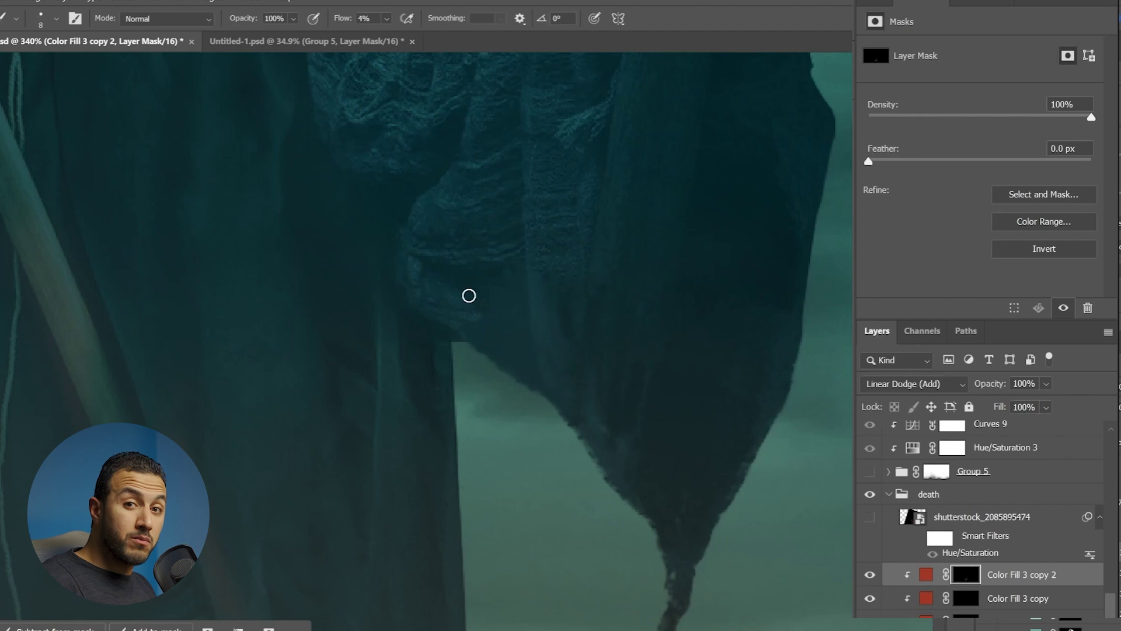
- Paint thin red light lines along the hem and lower folds of the reaper's scythe-side sleeve
{"action": "mouse_move", "coordinate": [442, 311]}
{"action": "left_mouse_down"}
{"action": "mouse_move", "coordinate": [503, 345]}
{"action": "mouse_move", "coordinate": [586, 448]}
{"action": "mouse_move", "coordinate": [591, 350]}
{"action": "mouse_move", "coordinate": [671, 584]}
{"action": "left_mouse_up"}
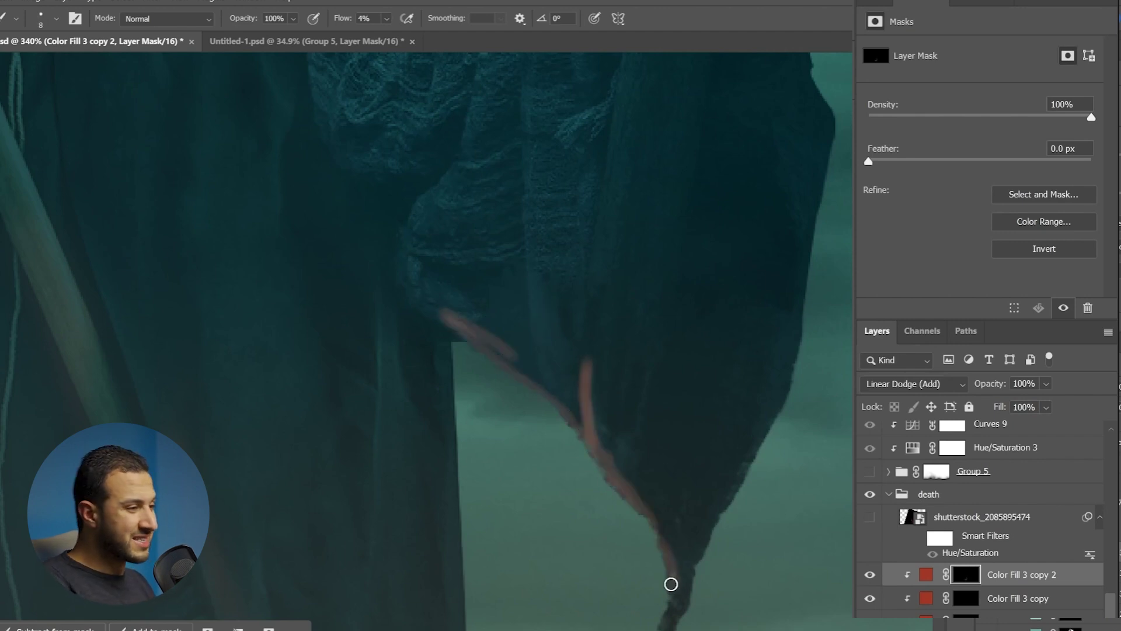
{"action": "scroll", "coordinate": [671, 584], "scroll_direction": "down", "scroll_amount": 5}
{"action": "scroll", "coordinate": [624, 335], "scroll_direction": "up", "scroll_amount": 4}
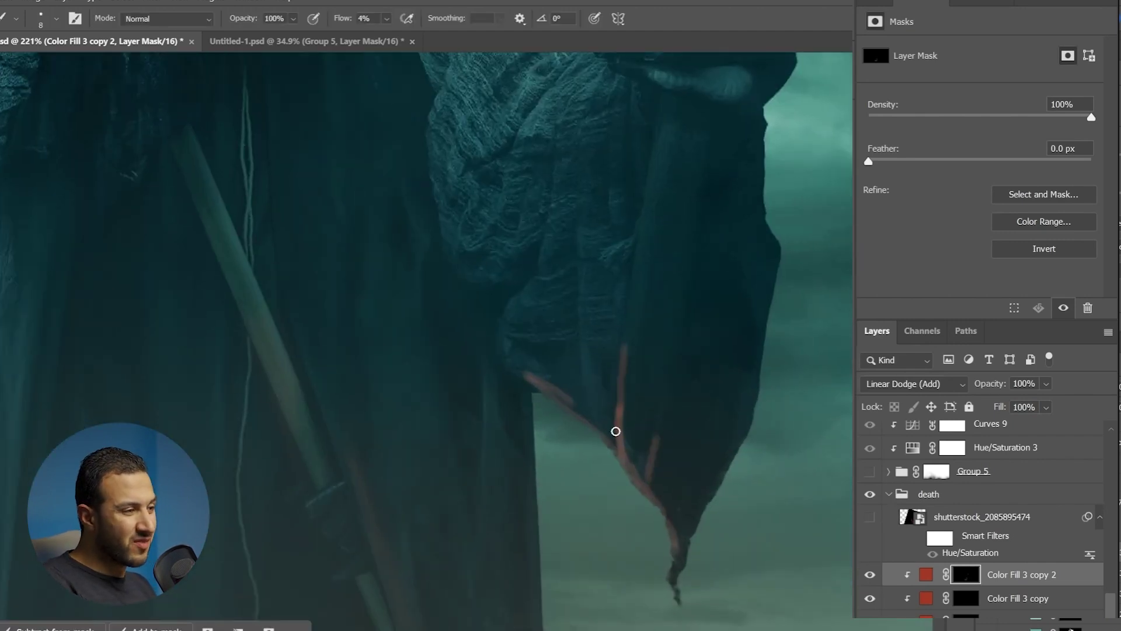
{"action": "left_click_drag", "start_coordinate": [613, 434], "coordinate": [580, 318]}
{"action": "left_click_drag", "start_coordinate": [598, 356], "coordinate": [619, 416]}
{"action": "left_click_drag", "start_coordinate": [572, 447], "coordinate": [521, 430]}
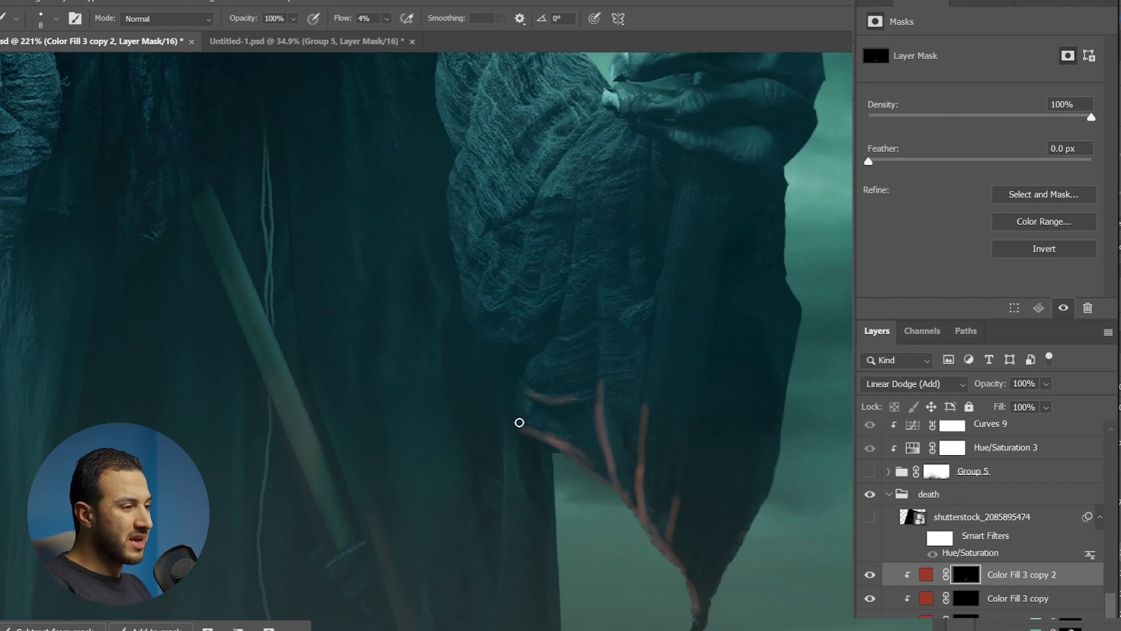
- Paint red light streaks along the upper wrinkles of the scythe-side sleeve on the Color Fill 3 copy 2 mask
{"action": "left_click_drag", "start_coordinate": [772, 289], "coordinate": [798, 170]}
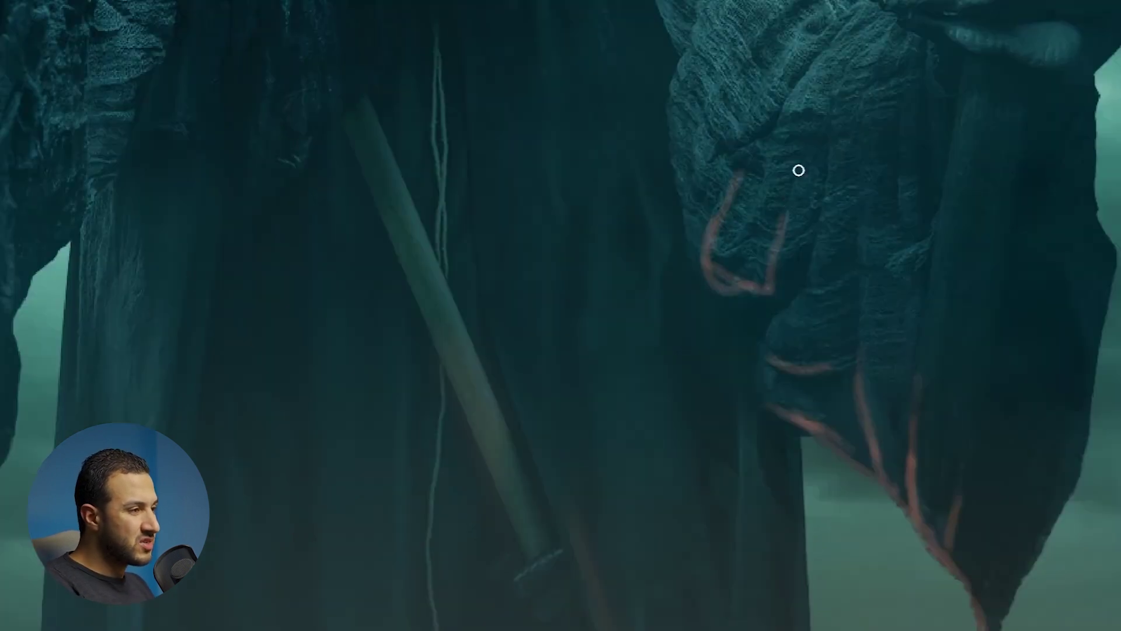
{"action": "left_click_drag", "start_coordinate": [749, 256], "coordinate": [770, 136]}
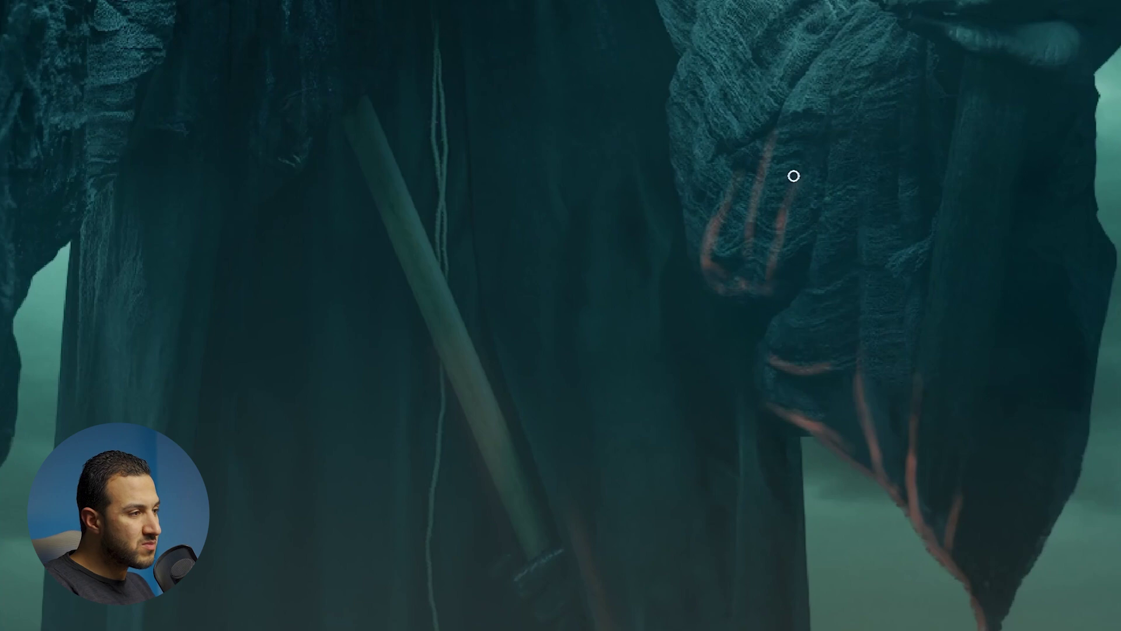
{"action": "mouse_move", "coordinate": [818, 191]}
{"action": "left_mouse_down"}
{"action": "mouse_move", "coordinate": [703, 100]}
{"action": "mouse_move", "coordinate": [818, 204]}
{"action": "mouse_move", "coordinate": [708, 271]}
{"action": "left_mouse_up"}
{"action": "left_click_drag", "start_coordinate": [503, 342], "coordinate": [615, 318]}
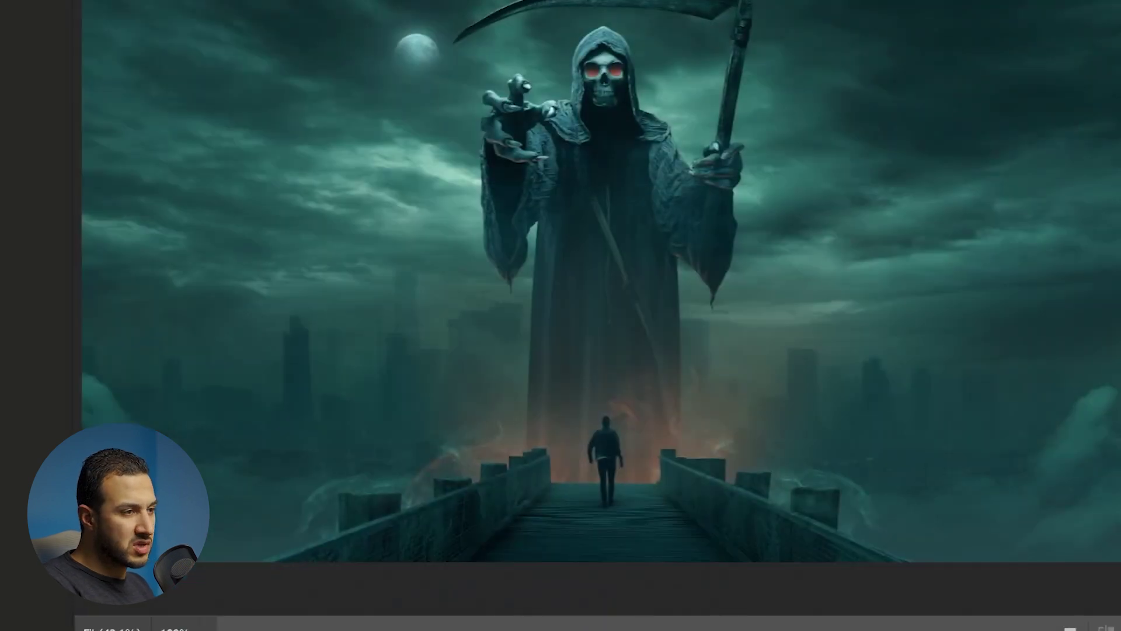
- Add a Camera Raw vignette of -21 with midpoint 46 and roundness +24
{"action": "left_click_drag", "start_coordinate": [978, 310], "coordinate": [960, 310]}
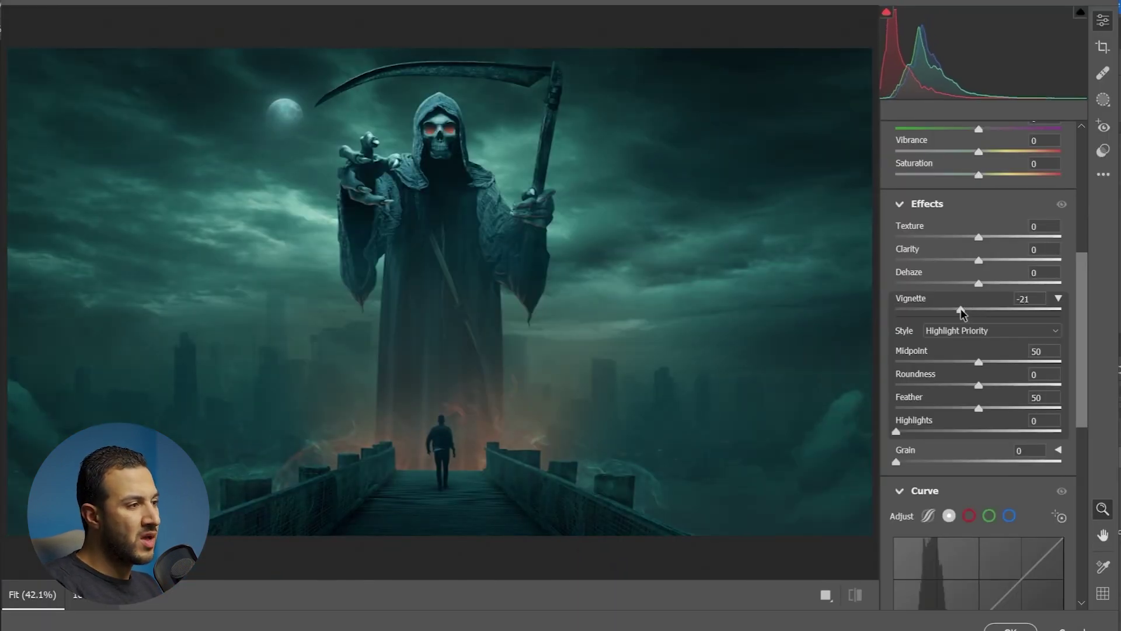
{"action": "left_click_drag", "start_coordinate": [980, 362], "coordinate": [999, 377]}
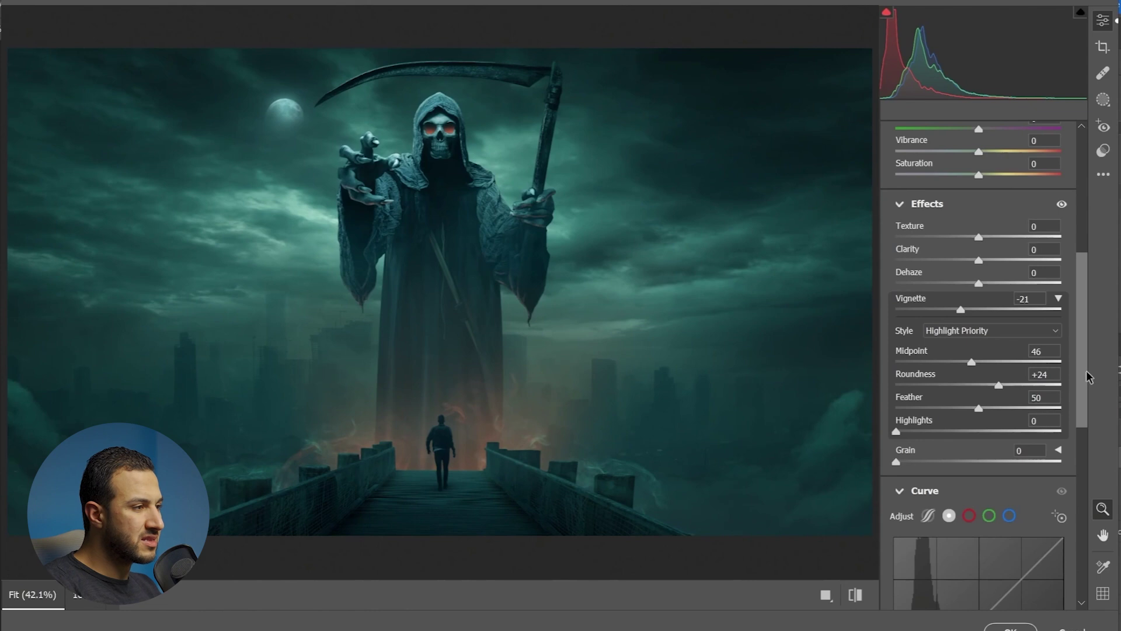
- Set contrast to +5, highlights to +13, whites to +16, vibrance to +15, texture to +9, clarity to +22 and vignette to -10
{"action": "left_click_drag", "start_coordinate": [1085, 372], "coordinate": [1085, 251]}
{"action": "left_click_drag", "start_coordinate": [980, 255], "coordinate": [989, 277]}
{"action": "scroll", "coordinate": [633, 335], "scroll_direction": "down", "scroll_amount": 3}
{"action": "left_click_drag", "start_coordinate": [1082, 274], "coordinate": [1082, 364]}
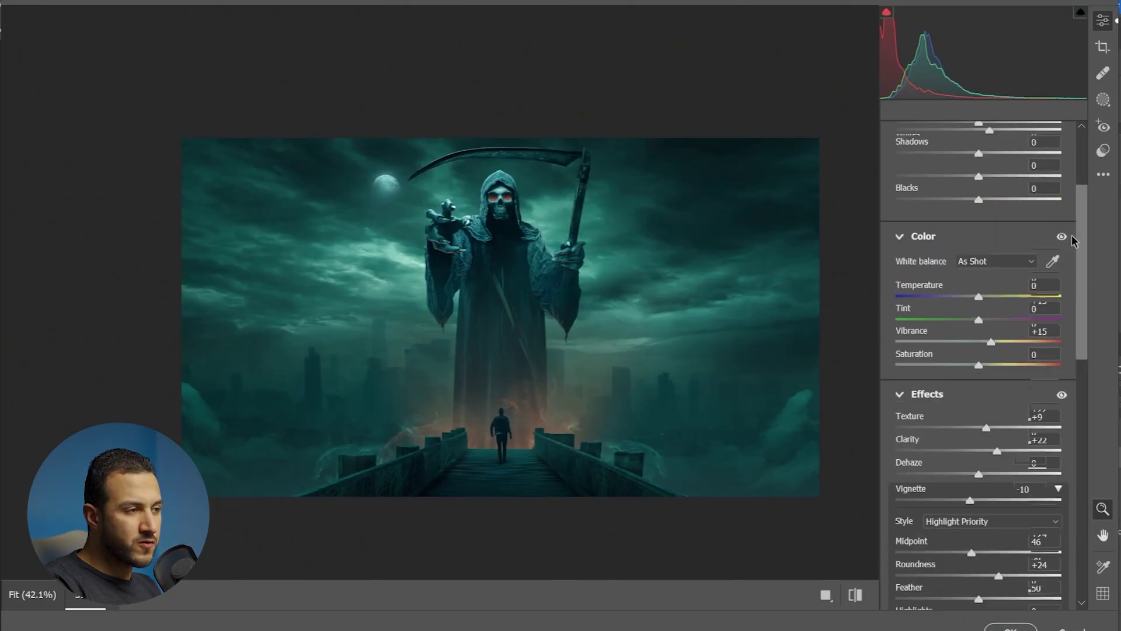
{"action": "scroll", "coordinate": [981, 292], "scroll_direction": "up", "scroll_amount": 5}
{"action": "left_click_drag", "start_coordinate": [979, 217], "coordinate": [983, 217]}
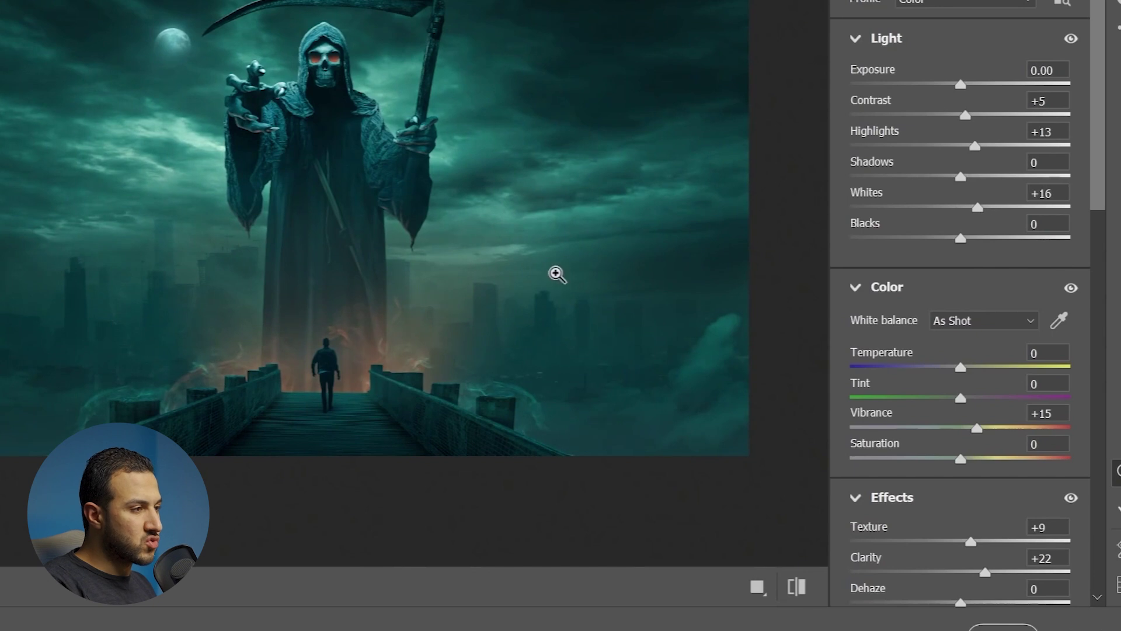
{"action": "left_click_drag", "start_coordinate": [556, 273], "coordinate": [642, 308]}
- Try a blue primary saturation of +19 in the calibration settings
{"action": "scroll", "coordinate": [1026, 490], "scroll_direction": "down", "scroll_amount": 15}
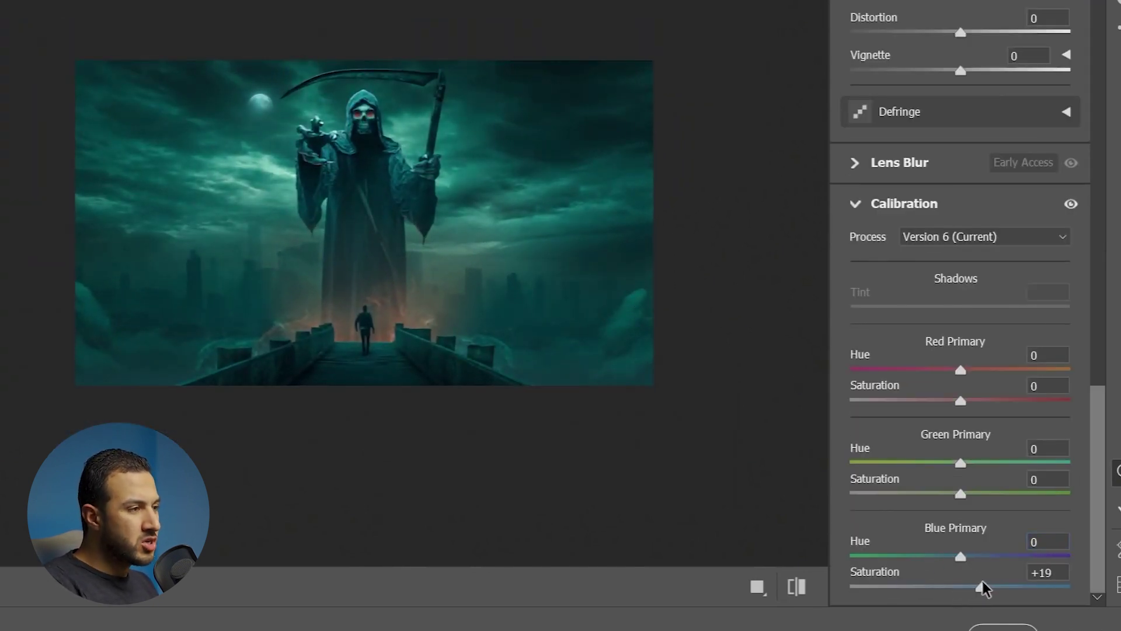
{"action": "key", "text": "ctrl+z"}
- Set the temperature to +4 and the tint to -4, and compare the image with and without the color adjustments
{"action": "left_click_drag", "start_coordinate": [1098, 459], "coordinate": [1059, 18]}
{"action": "left_click", "coordinate": [864, 72]}
{"action": "left_click", "coordinate": [879, 110]}
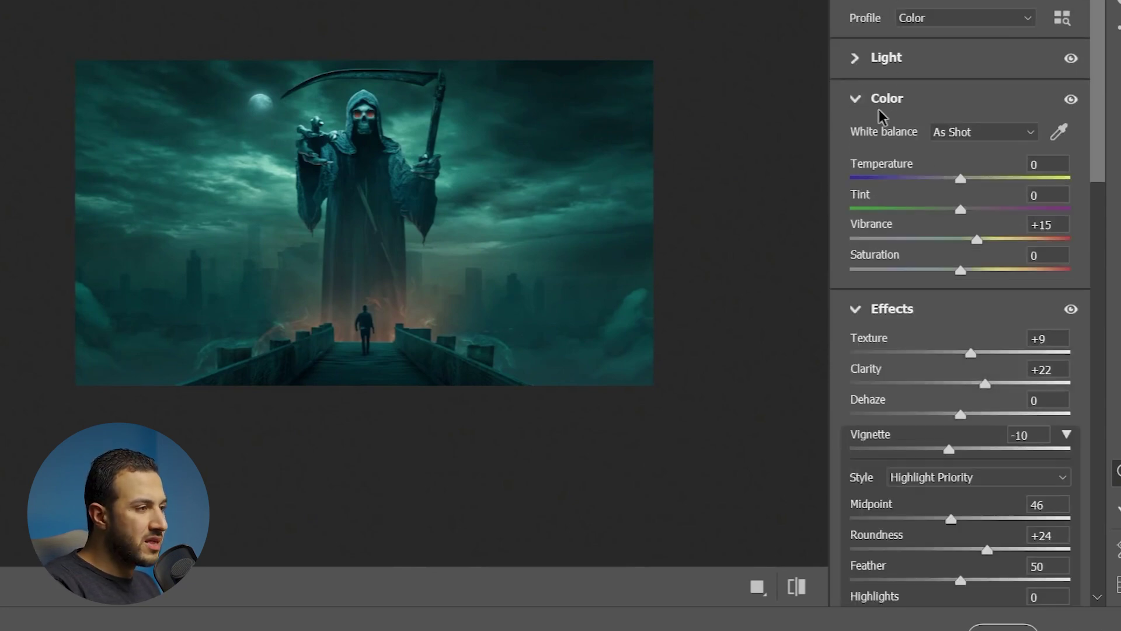
{"action": "left_click_drag", "start_coordinate": [961, 178], "coordinate": [958, 209]}
{"action": "left_click", "coordinate": [1068, 100]}
{"action": "left_click", "coordinate": [1068, 100]}
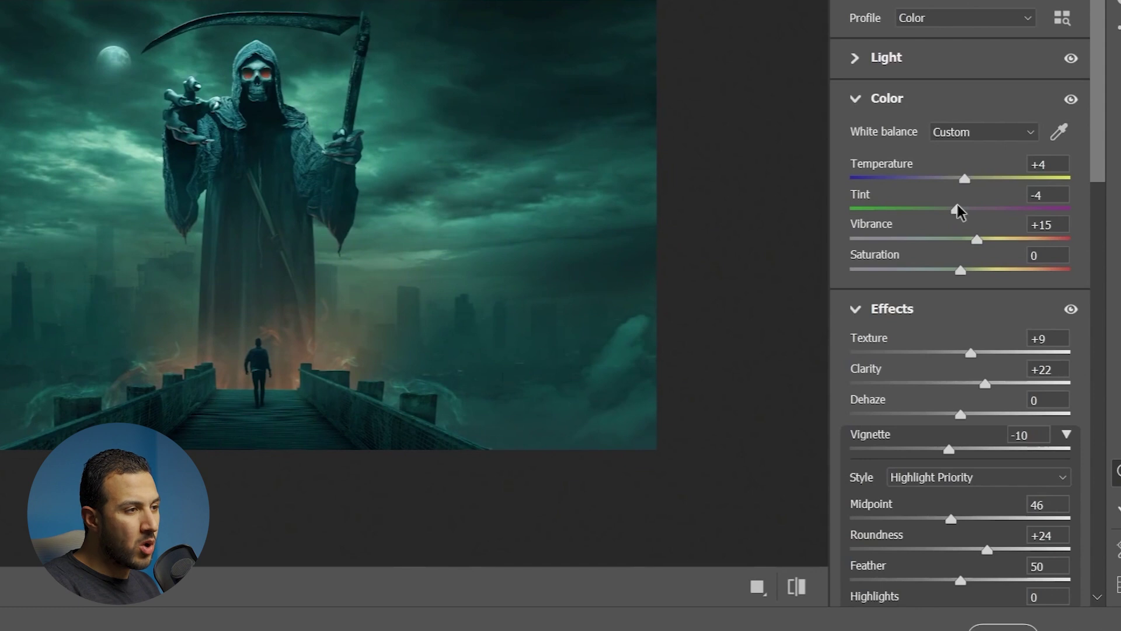
- Set the tint to -2, the vibrance to 0 and the vignette to -11
{"action": "scroll", "coordinate": [549, 328], "scroll_direction": "down", "scroll_amount": 4}
{"action": "scroll", "coordinate": [523, 280], "scroll_direction": "up", "scroll_amount": 3}
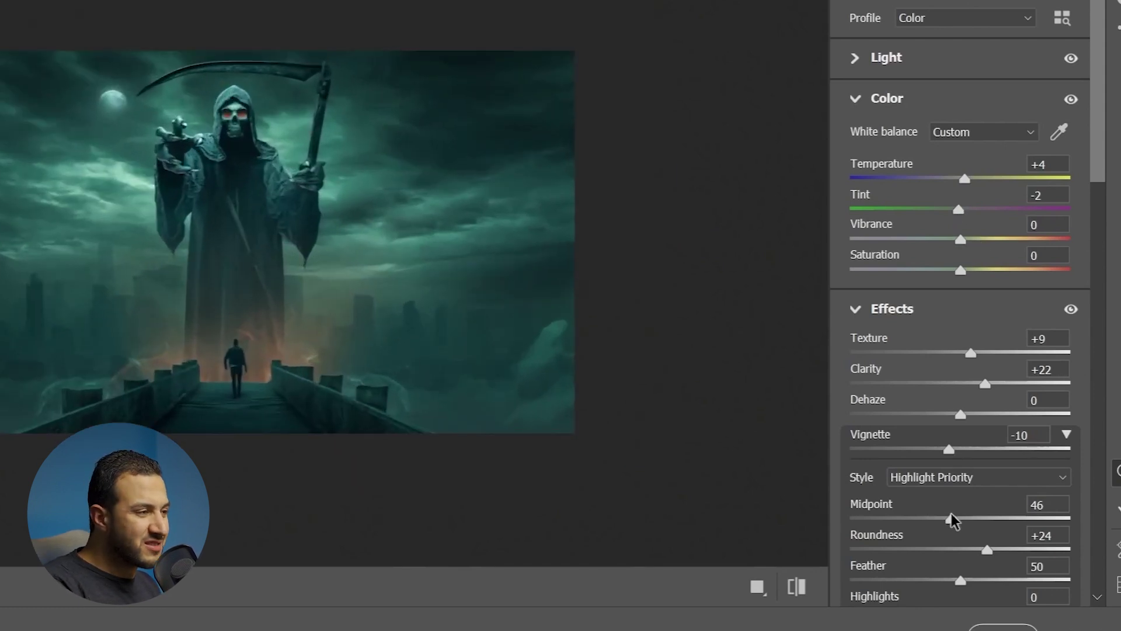
{"action": "left_click", "coordinate": [883, 103]}
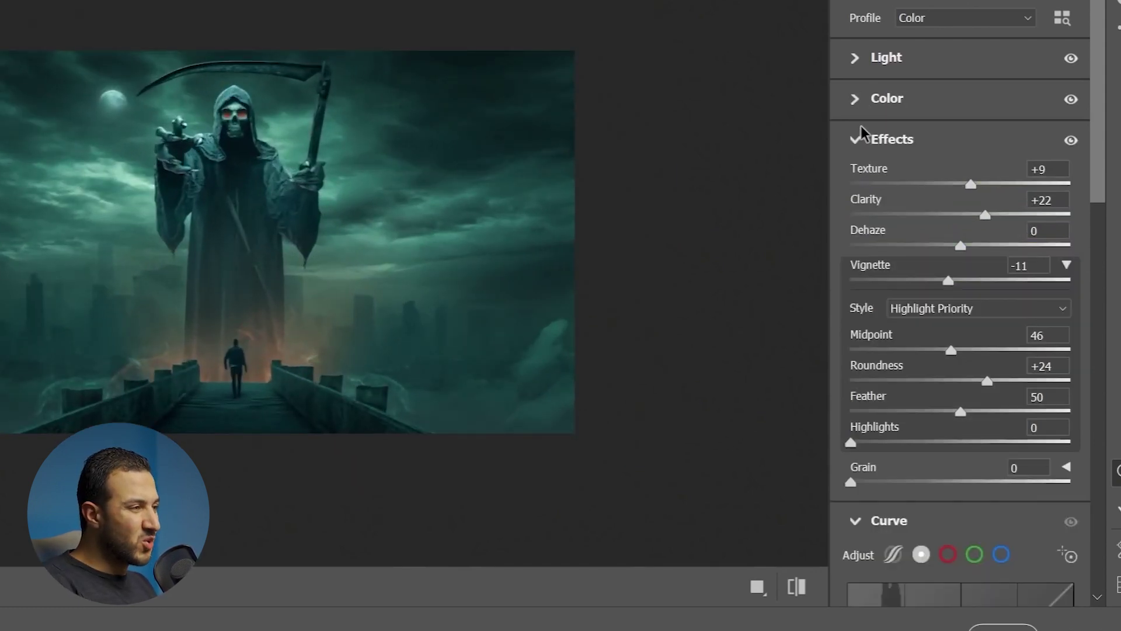
- Slightly lower the highlight end of the blue curve, adjust its shadow end, and check the red channel's curve
{"action": "left_click", "coordinate": [865, 131]}
{"action": "left_click", "coordinate": [1001, 215]}
{"action": "left_click_drag", "start_coordinate": [1073, 243], "coordinate": [1073, 248]}
{"action": "mouse_move", "coordinate": [848, 468]}
{"action": "left_mouse_down"}
{"action": "mouse_move", "coordinate": [858, 465]}
{"action": "mouse_move", "coordinate": [848, 457]}
{"action": "mouse_move", "coordinate": [848, 468]}
{"action": "left_mouse_up"}
{"action": "scroll", "coordinate": [255, 281], "scroll_direction": "down", "scroll_amount": 4}
{"action": "scroll", "coordinate": [255, 281], "scroll_direction": "up", "scroll_amount": 3}
{"action": "left_click", "coordinate": [948, 214]}
{"action": "scroll", "coordinate": [654, 327], "scroll_direction": "down", "scroll_amount": 4}
{"action": "scroll", "coordinate": [403, 305], "scroll_direction": "up", "scroll_amount": 5}
{"action": "left_click", "coordinate": [855, 178]}
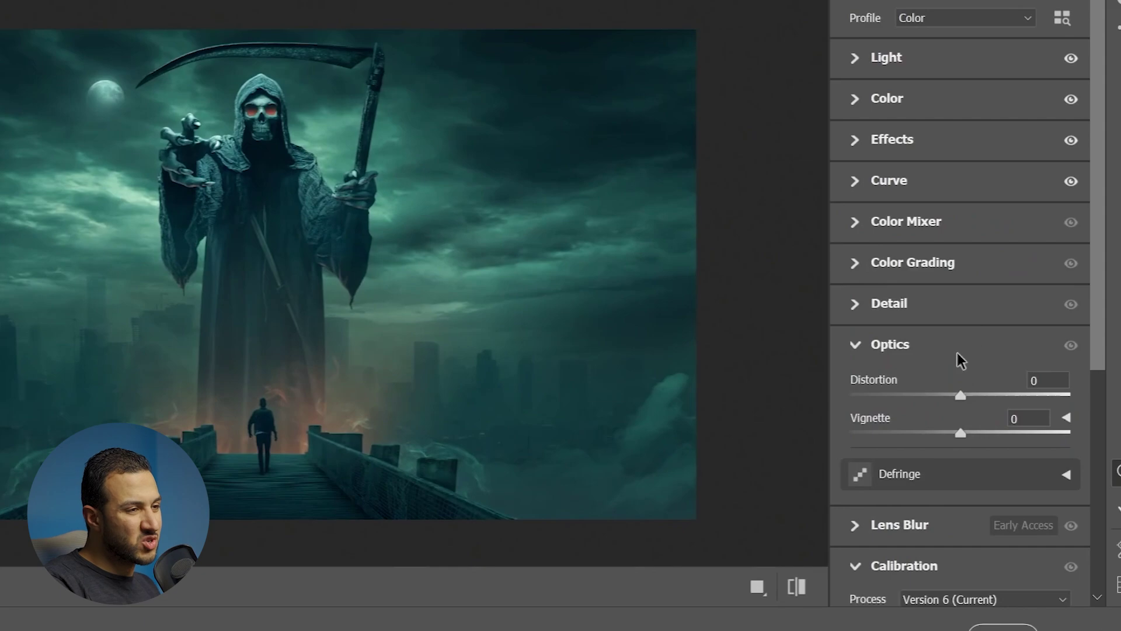